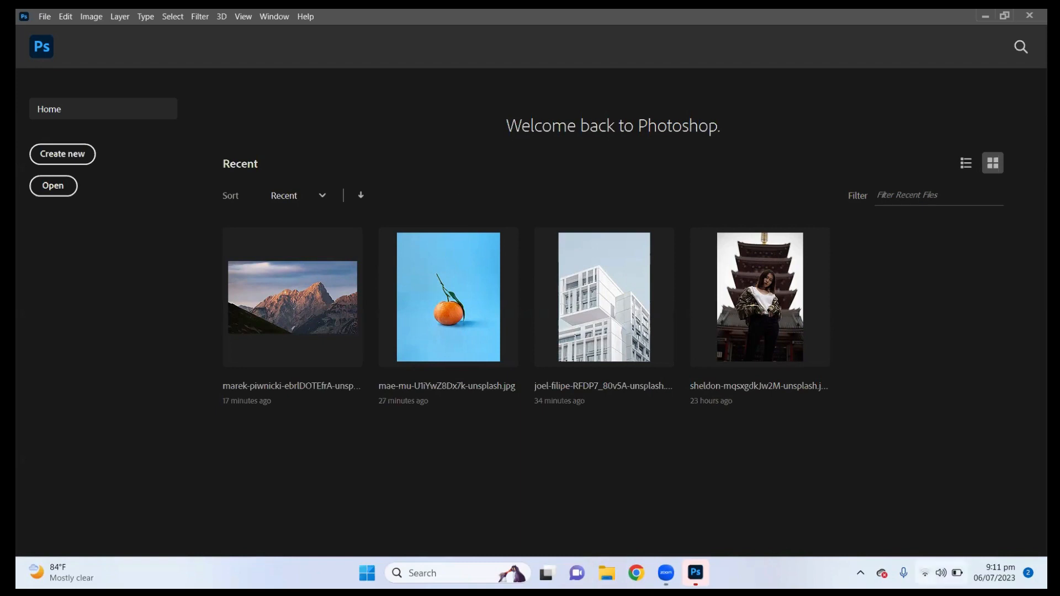
{"action": "left_click", "coordinate": [925, 573]}
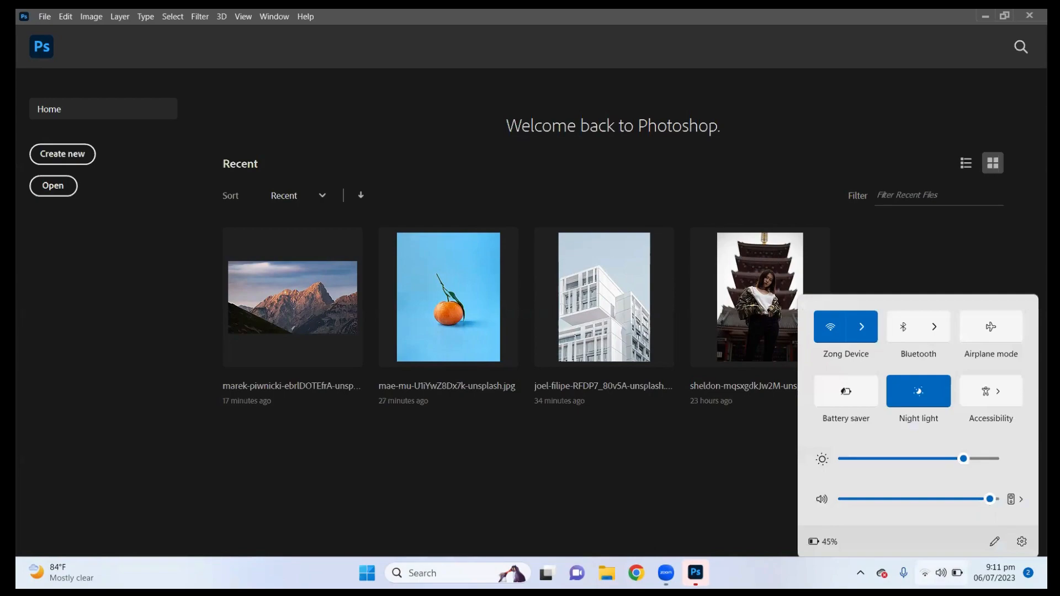
{"action": "left_click", "coordinate": [862, 315]}
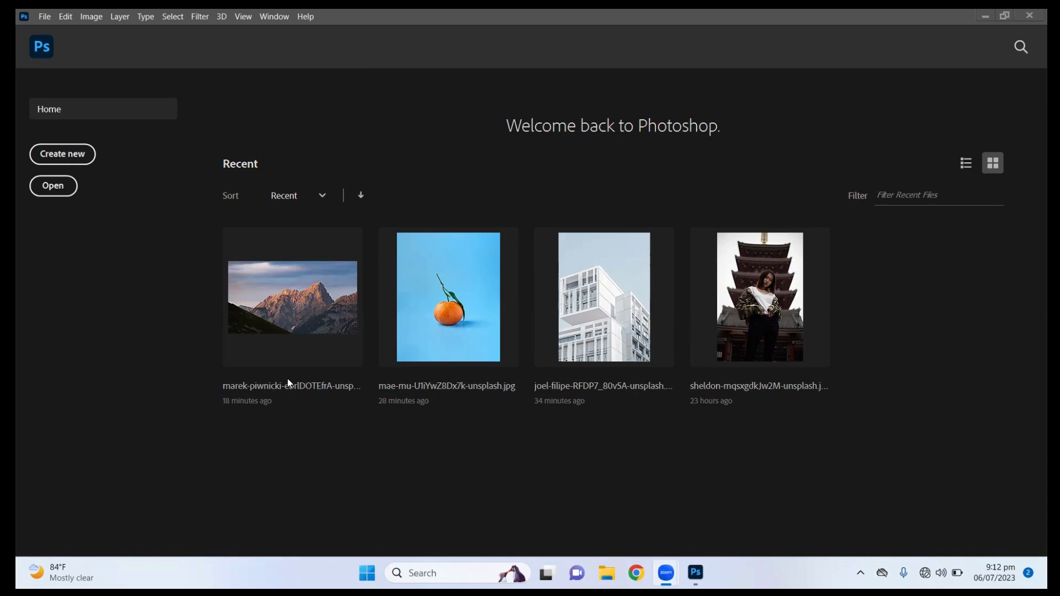
{"action": "left_click", "coordinate": [148, 330]}
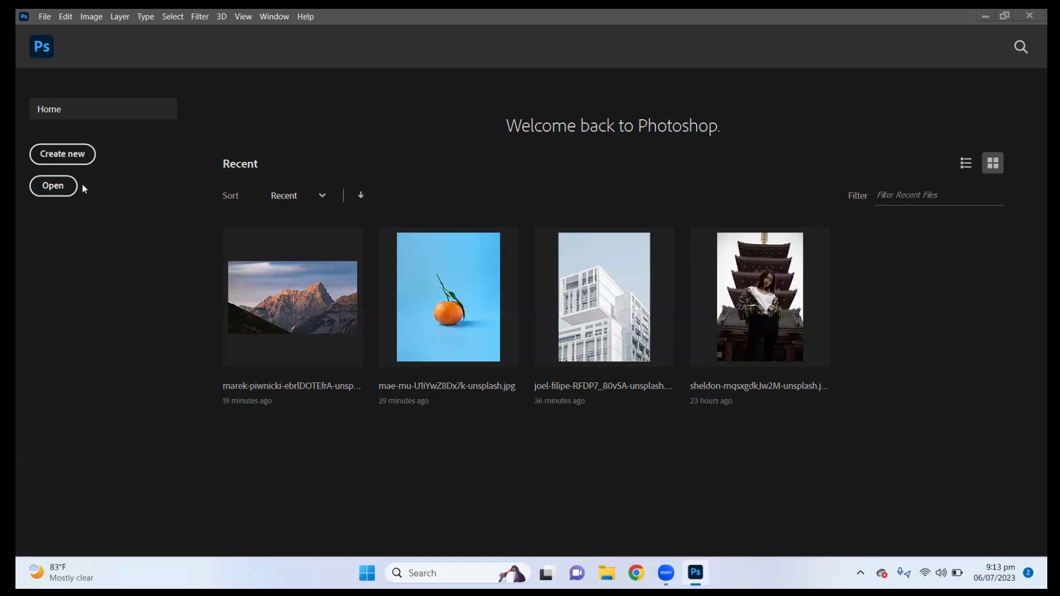
Step: Open the building photo joel-filipe-RFDP7_80v5A-unsplash from the Downloads folder
{"action": "left_click", "coordinate": [53, 192]}
{"action": "left_click", "coordinate": [58, 193]}
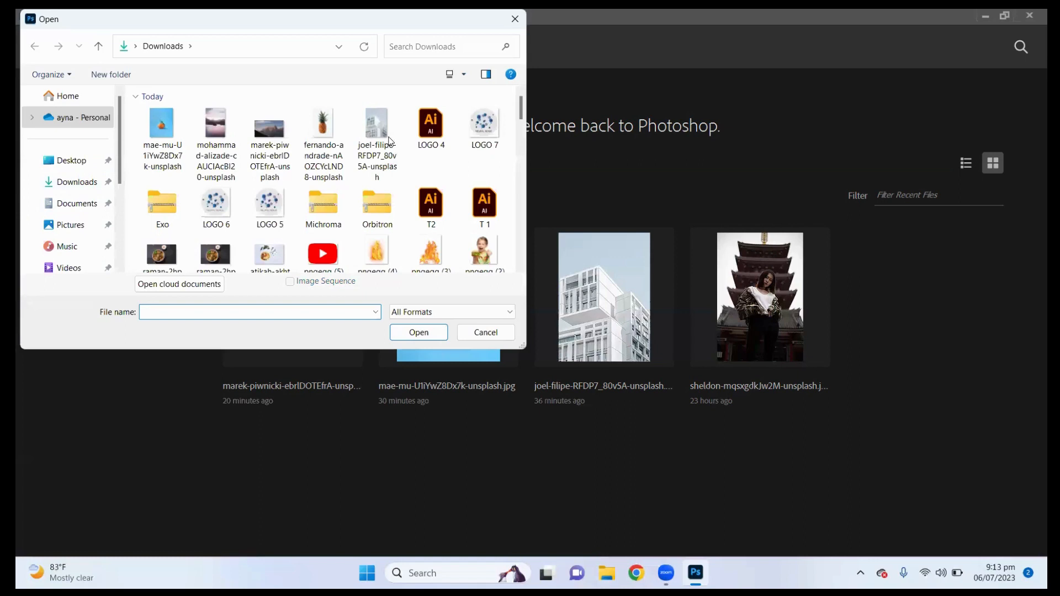
{"action": "double_click", "coordinate": [379, 138]}
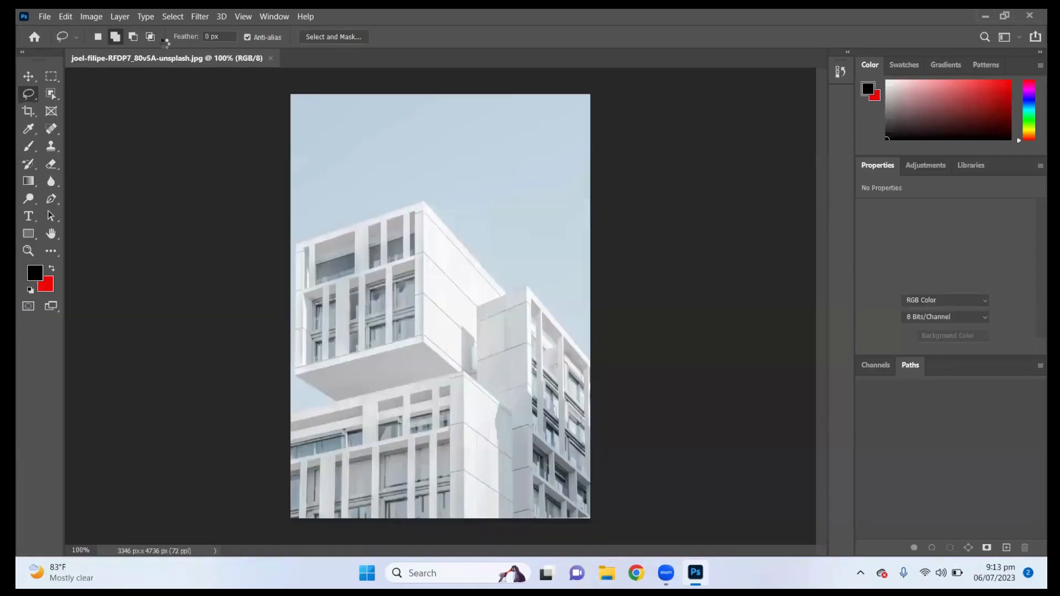
Step: Create a new 1000 x 1000 pixel RGB document at 118.11 pixels/centimeter with a white background and keep it in front
{"action": "left_click", "coordinate": [46, 17]}
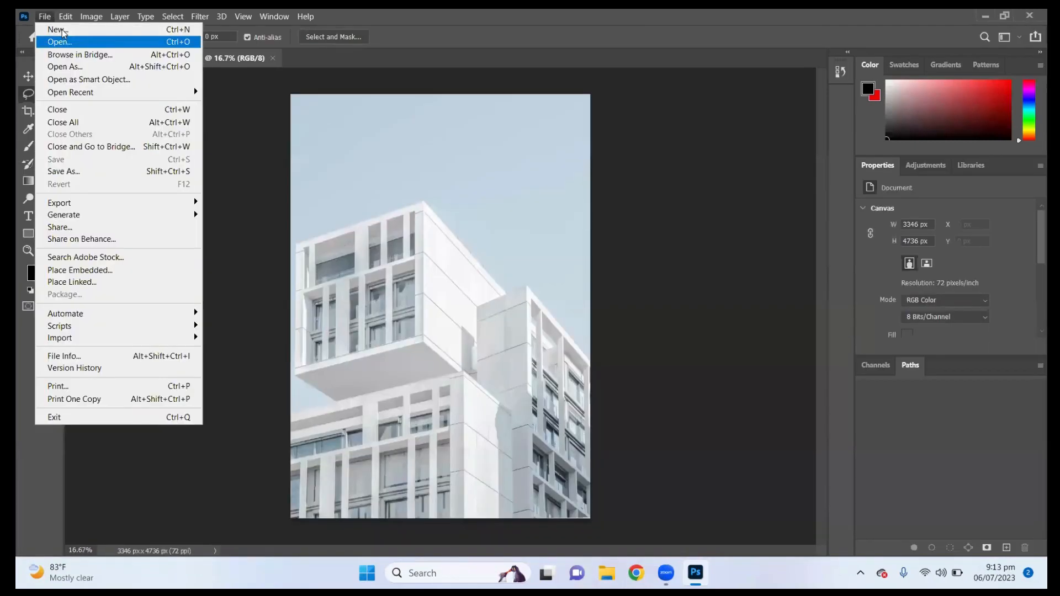
{"action": "left_click", "coordinate": [58, 29]}
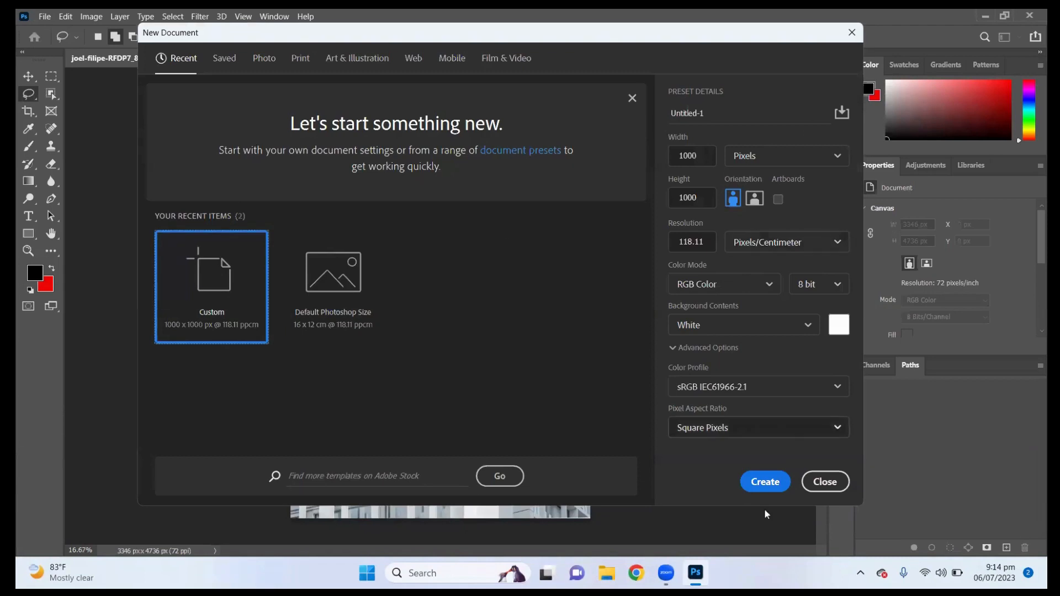
{"action": "left_click", "coordinate": [765, 483]}
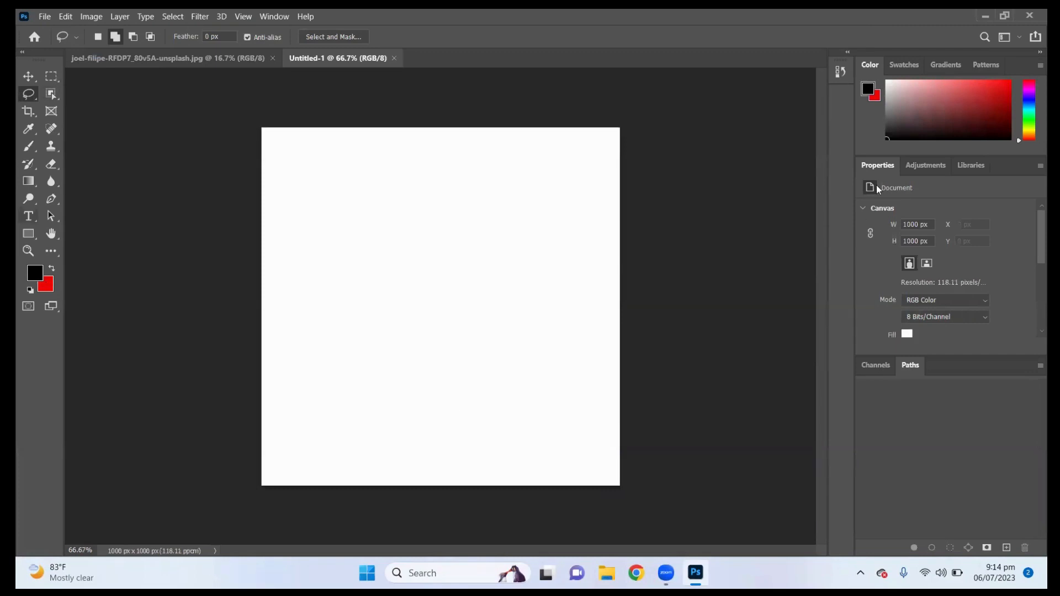
{"action": "left_click", "coordinate": [170, 59]}
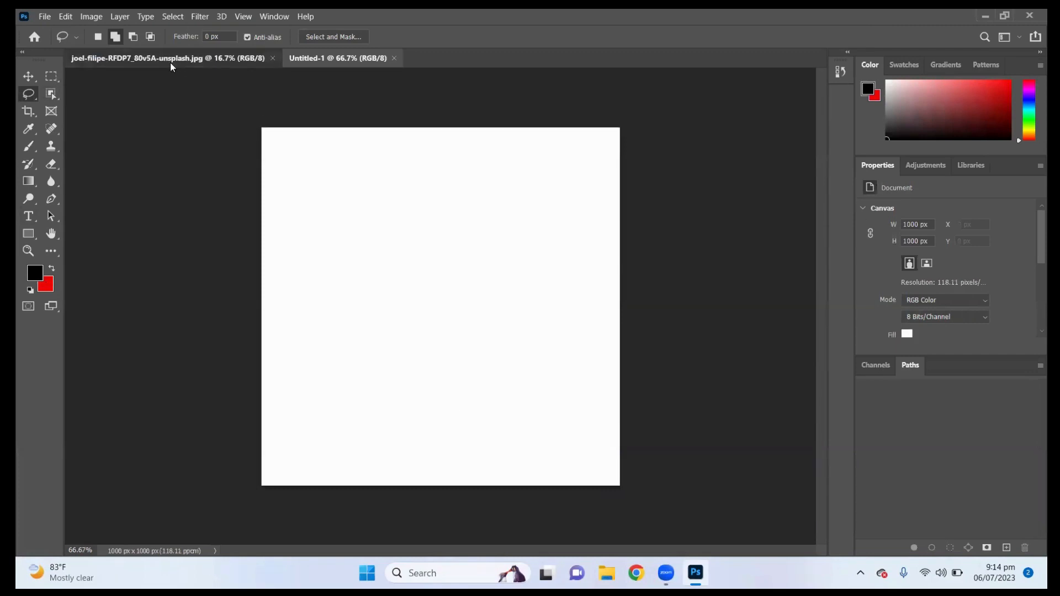
{"action": "key", "text": "ctrl+Tab"}
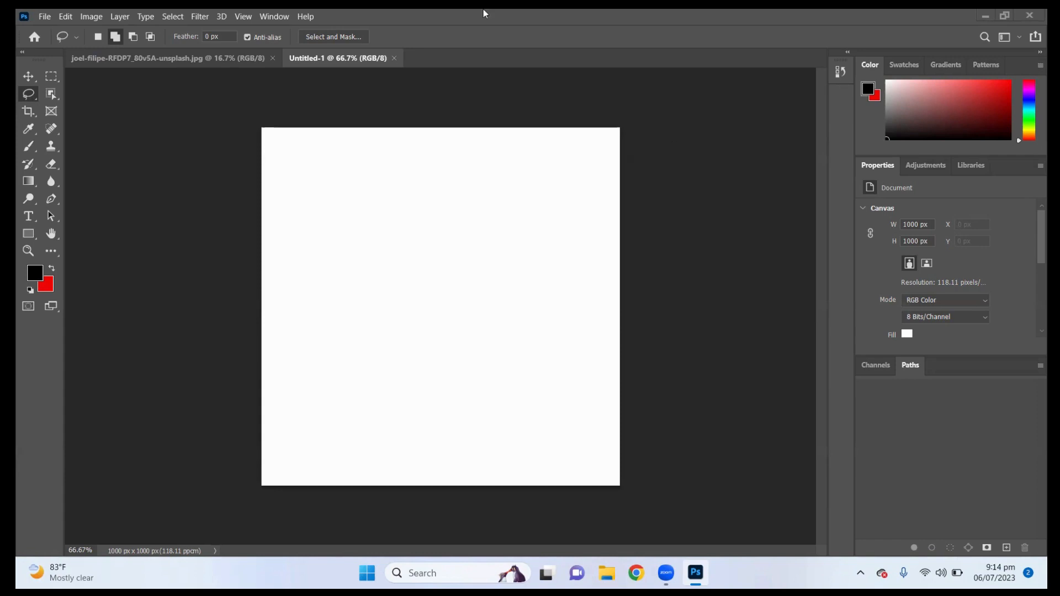
Step: Show the Layers panel and place it beside the blank canvas
{"action": "left_click", "coordinate": [272, 16]}
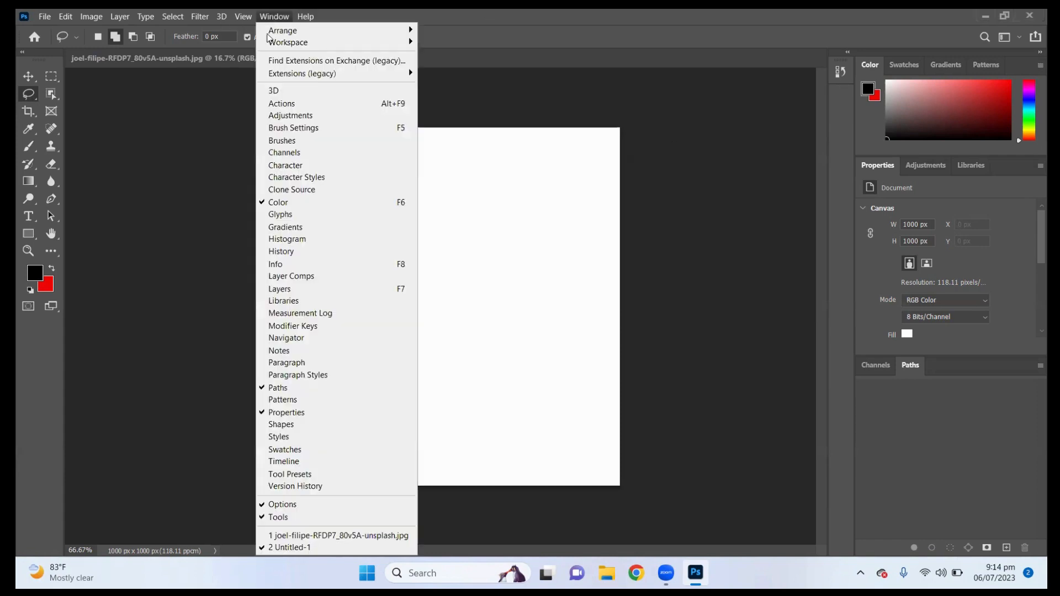
{"action": "left_click", "coordinate": [616, 103]}
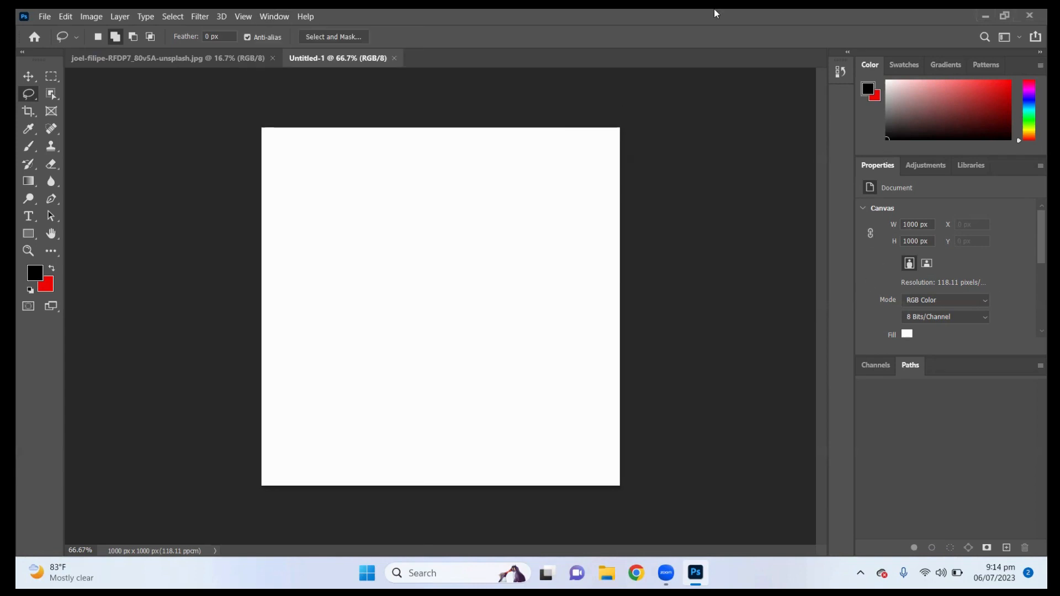
{"action": "left_click", "coordinate": [274, 16]}
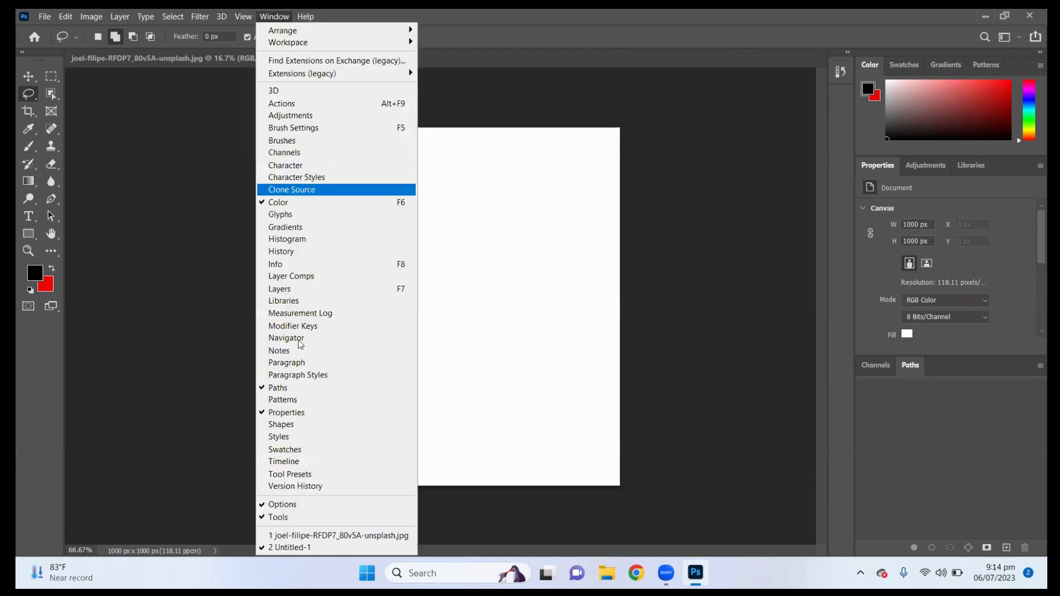
{"action": "left_click", "coordinate": [287, 289]}
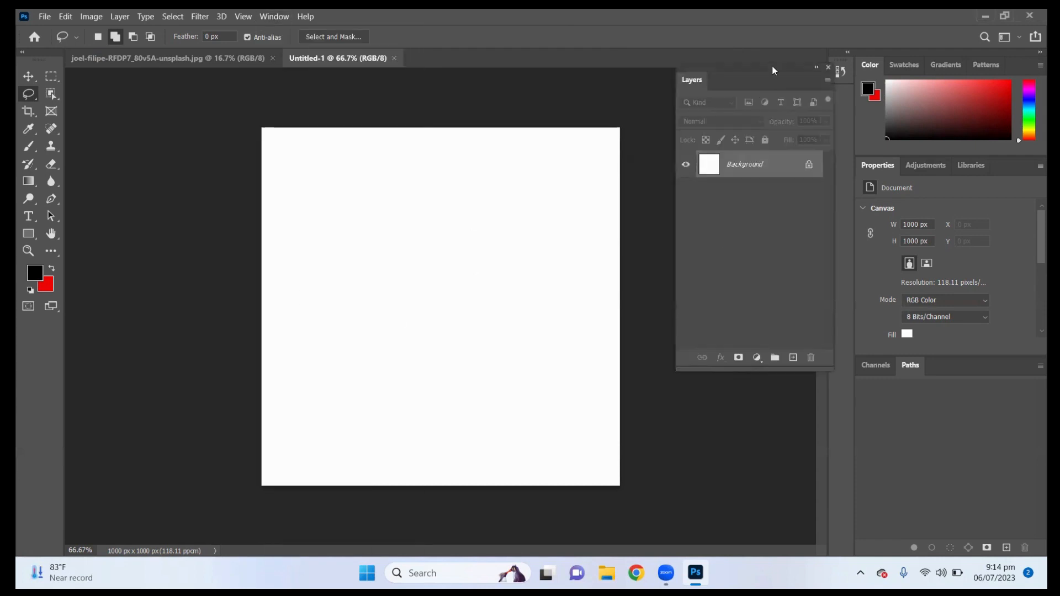
{"action": "left_click_drag", "start_coordinate": [767, 74], "coordinate": [759, 56]}
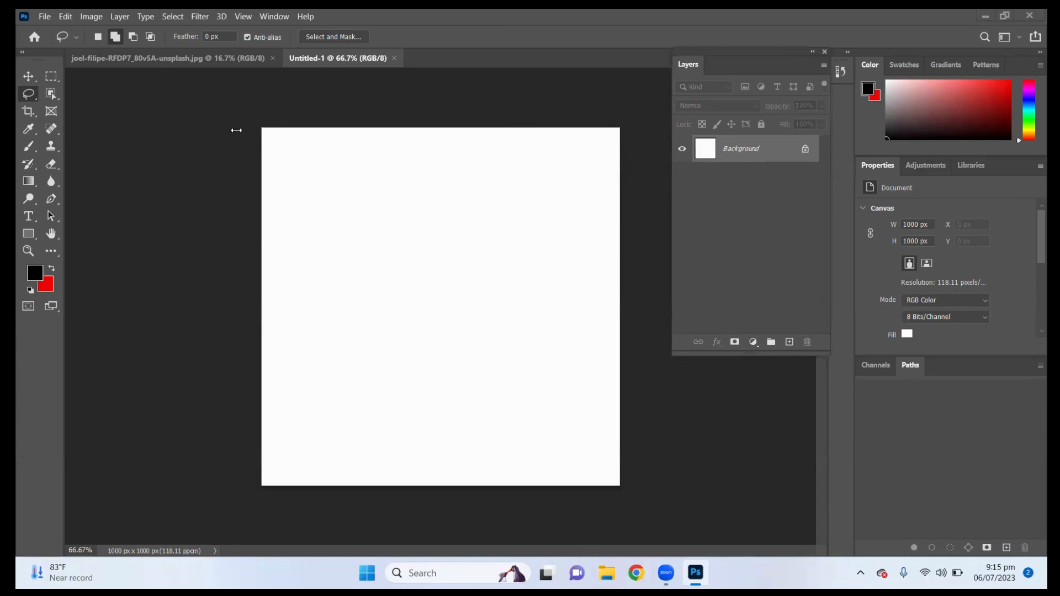
Step: Paint a looping black brush stroke on the locked Background layer, try to move it, and undo the stroke
{"action": "left_click", "coordinate": [31, 147]}
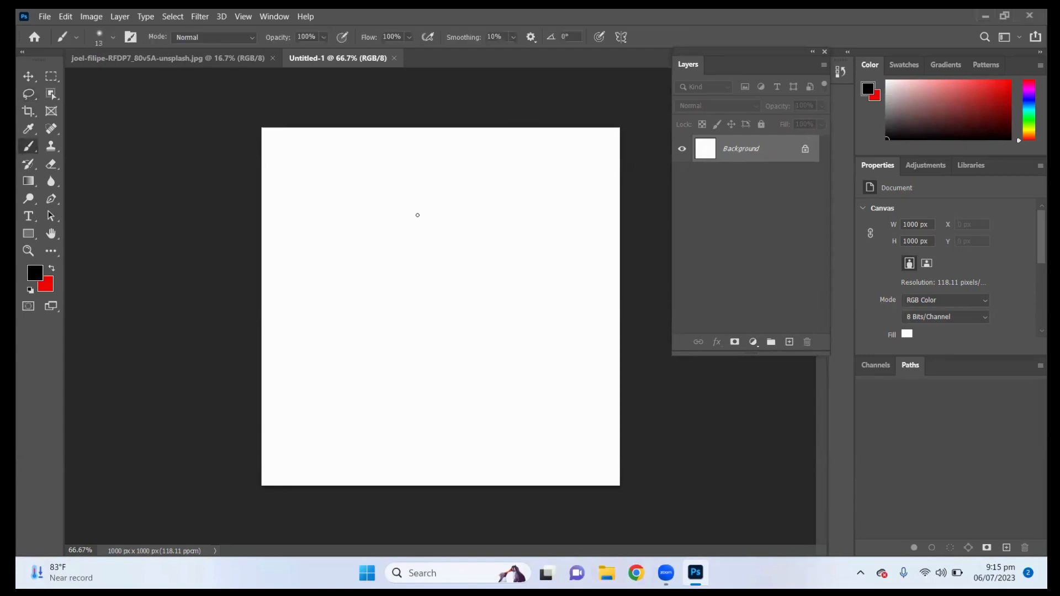
{"action": "mouse_move", "coordinate": [341, 278]}
{"action": "left_mouse_down"}
{"action": "mouse_move", "coordinate": [603, 267]}
{"action": "mouse_move", "coordinate": [367, 348]}
{"action": "mouse_move", "coordinate": [386, 221]}
{"action": "mouse_move", "coordinate": [519, 287]}
{"action": "left_mouse_up"}
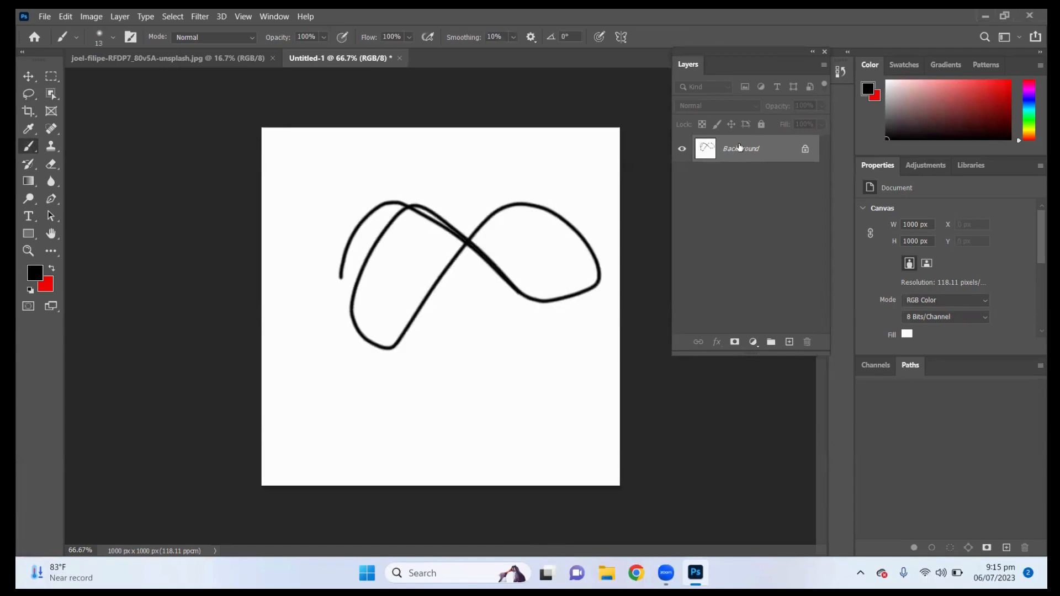
{"action": "left_click", "coordinate": [29, 76]}
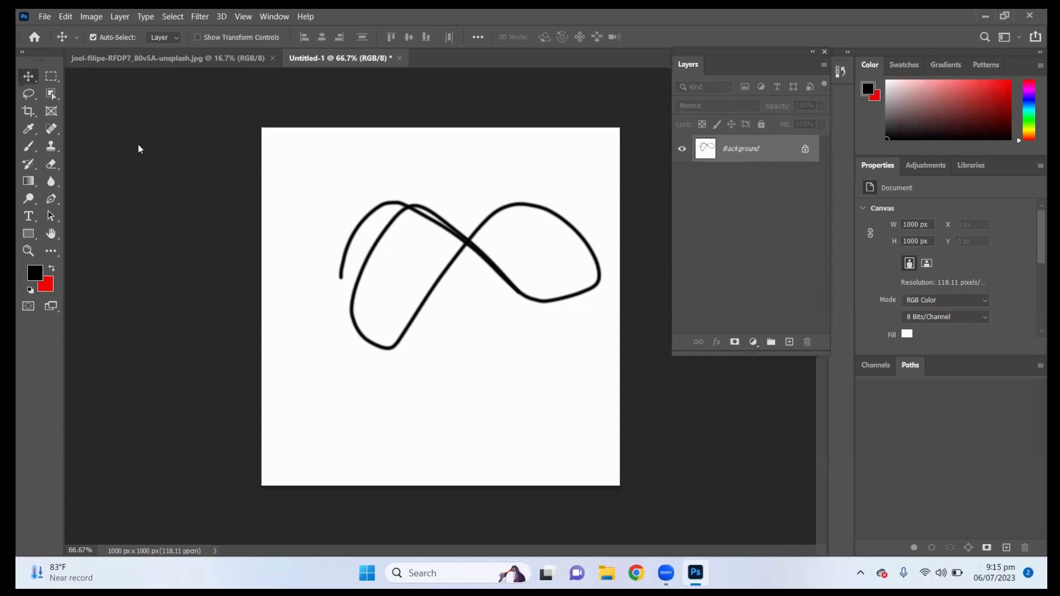
{"action": "left_click", "coordinate": [458, 265]}
{"action": "left_click", "coordinate": [659, 262]}
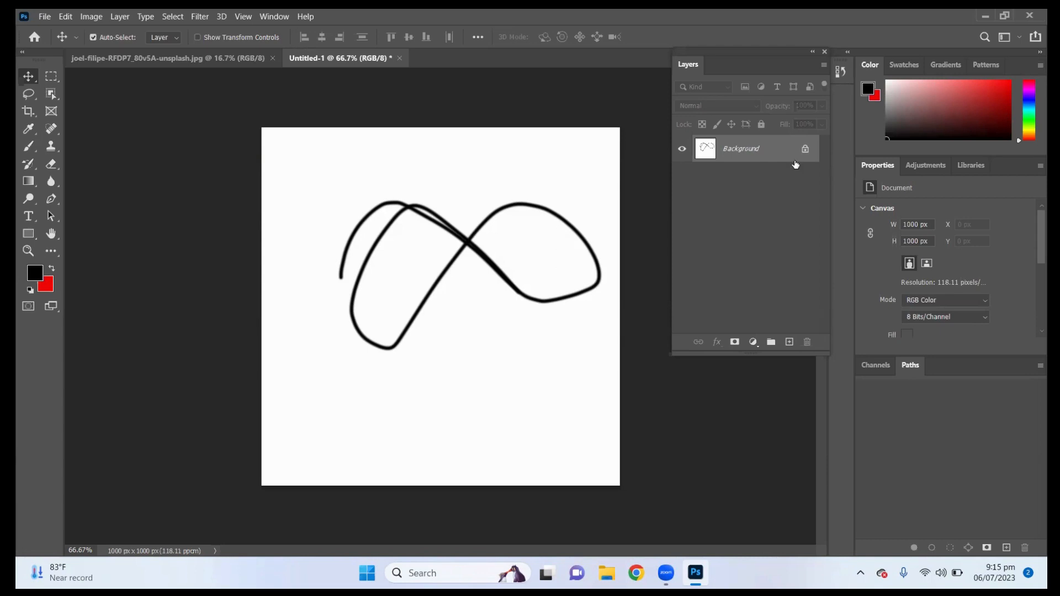
{"action": "key", "text": "ctrl+z"}
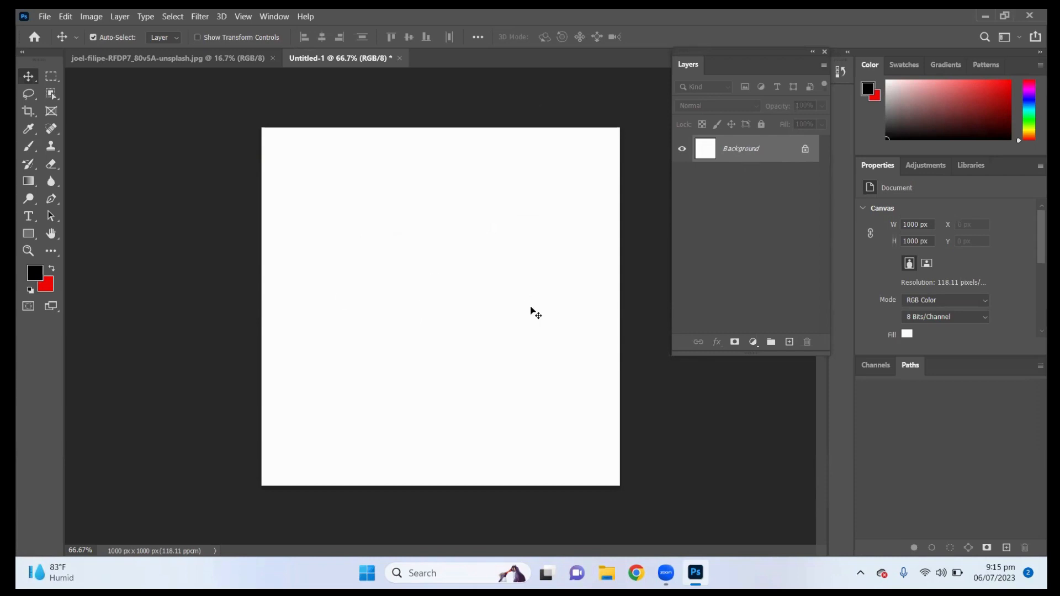
Step: Add a new empty layer and paint a looping black brush stroke across the upper half of the Background layer
{"action": "left_click", "coordinate": [791, 345]}
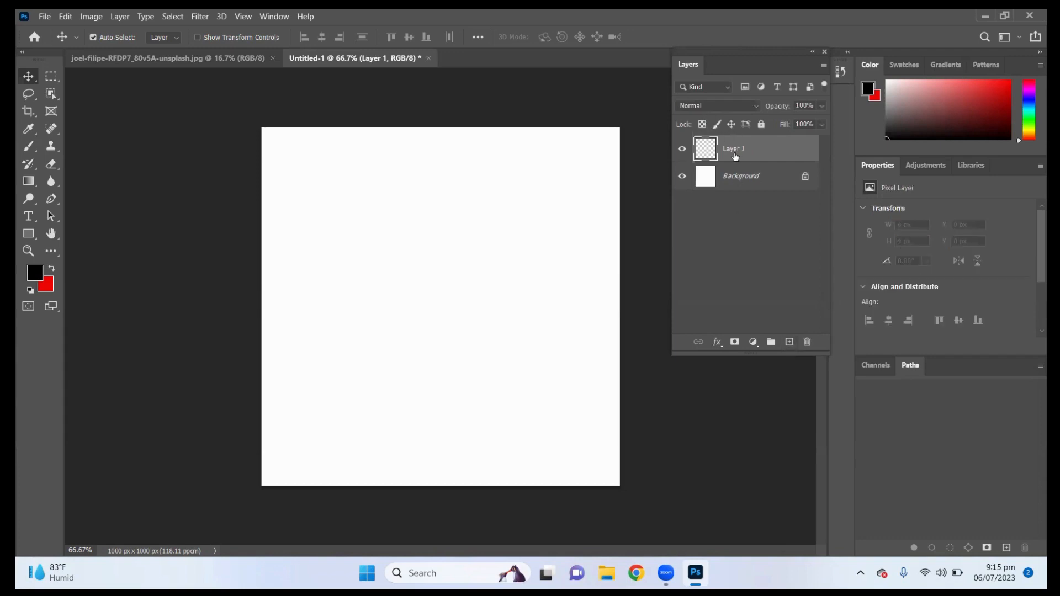
{"action": "left_click", "coordinate": [740, 184]}
{"action": "left_click", "coordinate": [29, 147]}
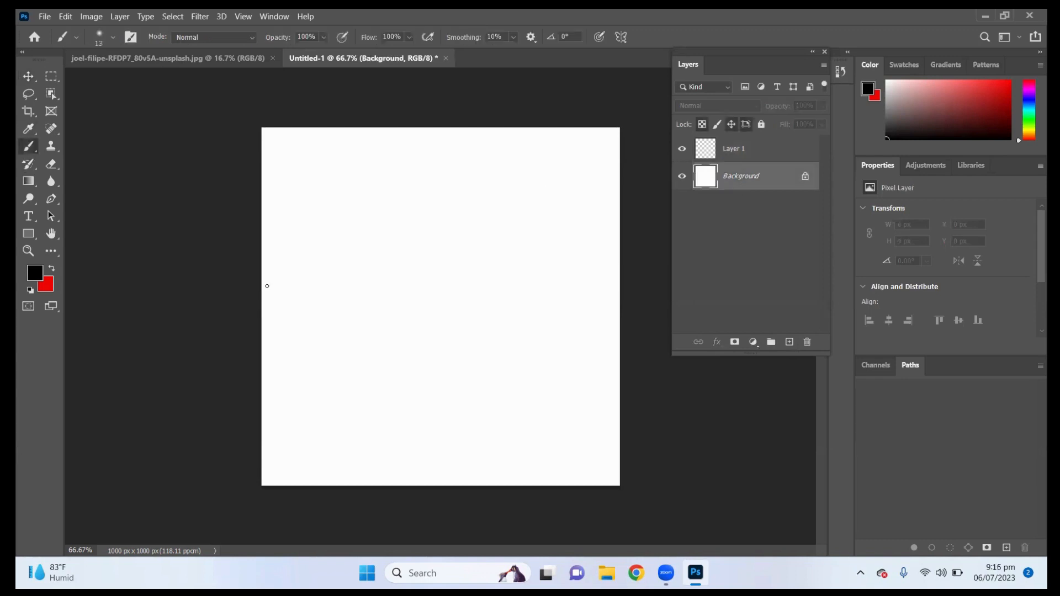
{"action": "mouse_move", "coordinate": [392, 223]}
{"action": "left_mouse_down"}
{"action": "mouse_move", "coordinate": [357, 230]}
{"action": "mouse_move", "coordinate": [384, 285]}
{"action": "left_mouse_up"}
{"action": "left_click_drag", "start_coordinate": [496, 287], "coordinate": [503, 279]}
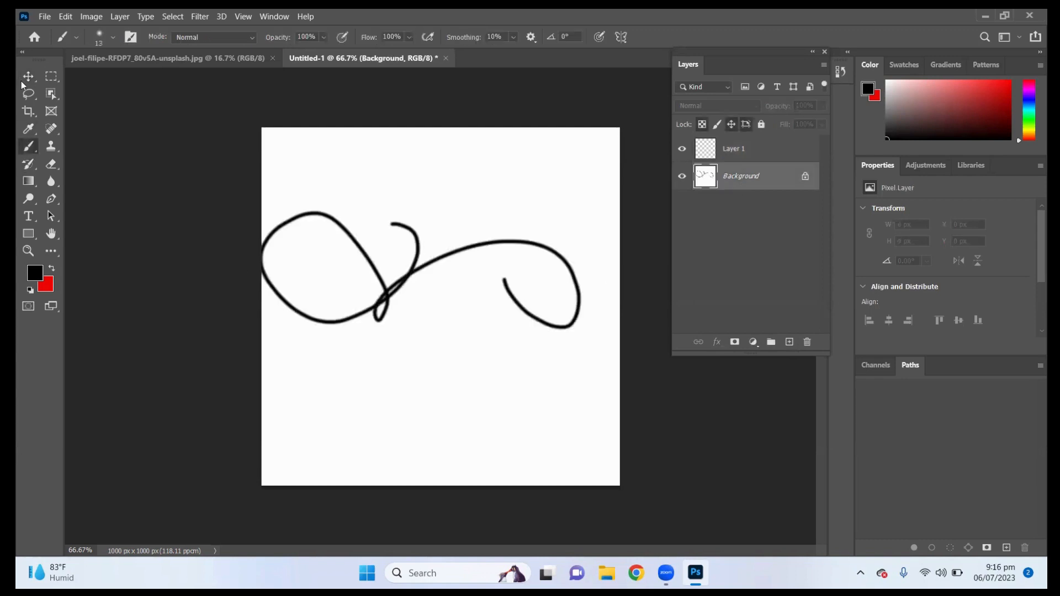
Step: Try to move the looping stroke on the locked Background layer with the Move tool
{"action": "key", "text": "v"}
{"action": "left_click_drag", "start_coordinate": [403, 316], "coordinate": [400, 304]}
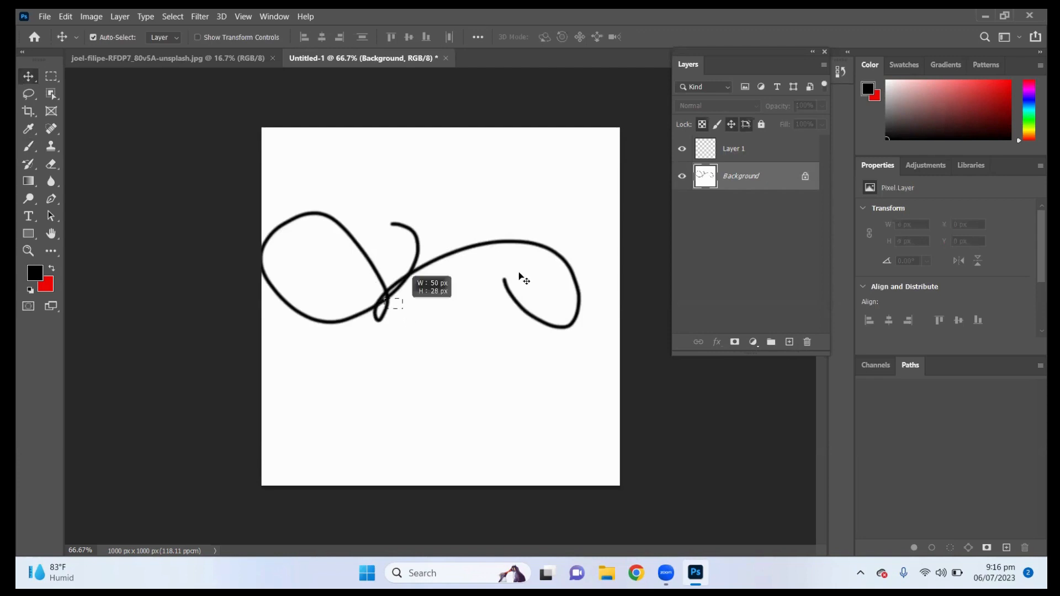
Step: Paint an overlapping black brush scribble on Layer 1 along the top of the canvas
{"action": "left_click", "coordinate": [748, 155]}
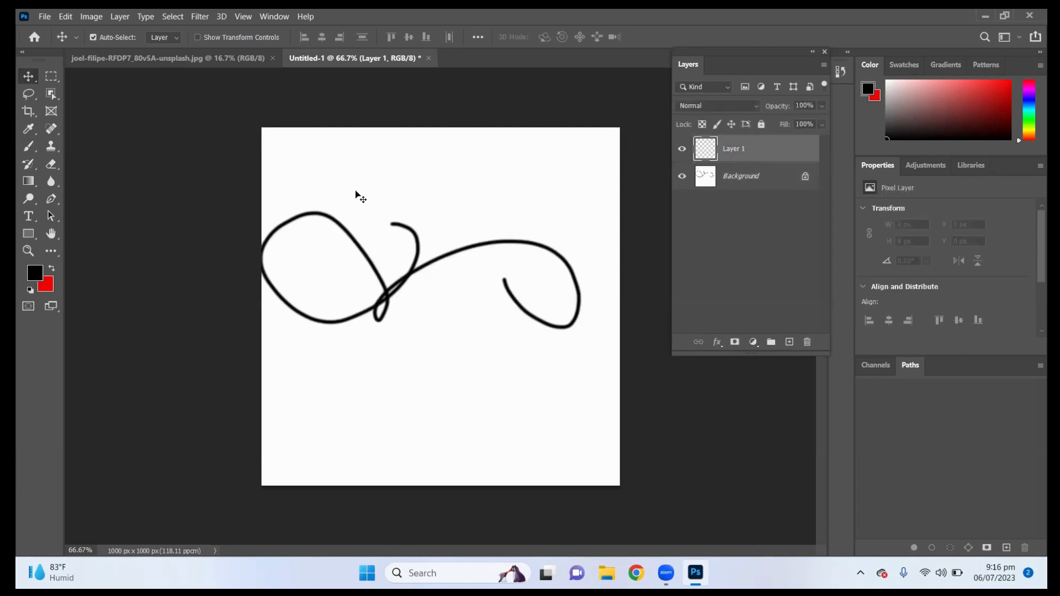
{"action": "left_click", "coordinate": [29, 147]}
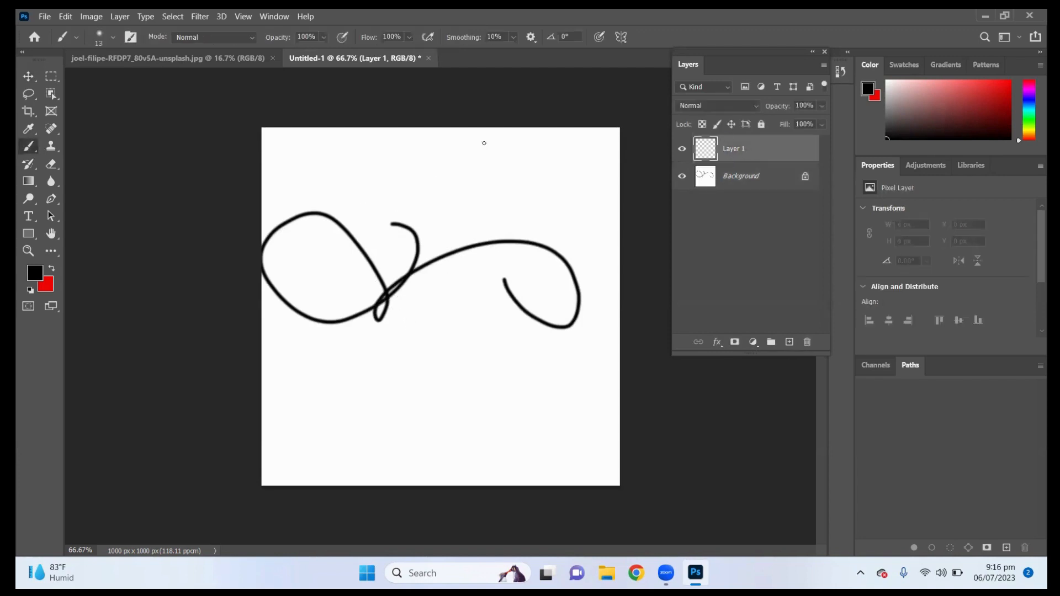
{"action": "mouse_move", "coordinate": [484, 143]}
{"action": "left_mouse_down"}
{"action": "mouse_move", "coordinate": [365, 168]}
{"action": "mouse_move", "coordinate": [561, 164]}
{"action": "mouse_move", "coordinate": [347, 172]}
{"action": "left_mouse_up"}
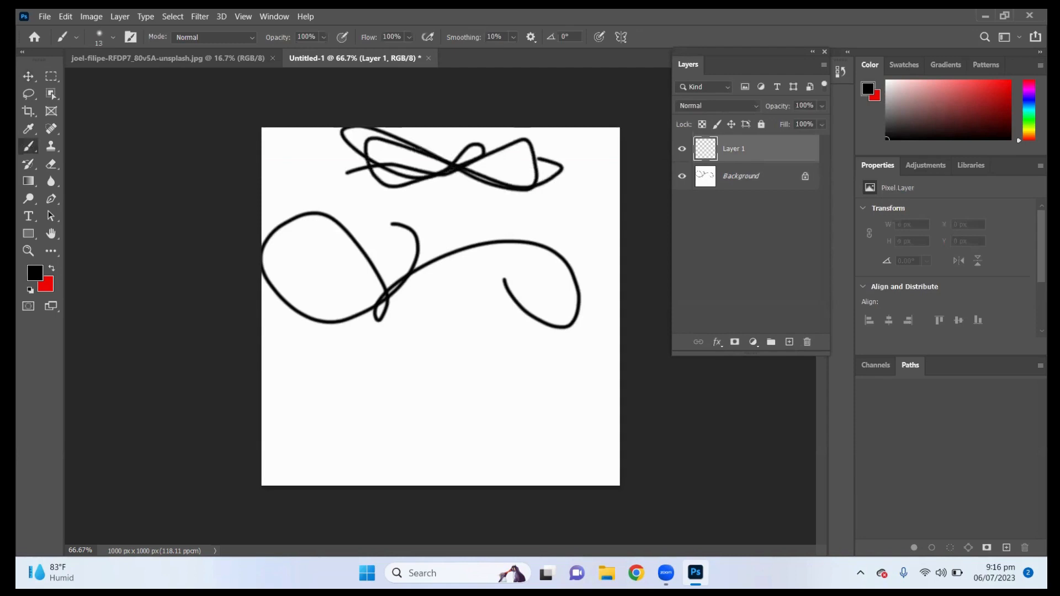
{"action": "left_click_drag", "start_coordinate": [415, 149], "coordinate": [519, 169]}
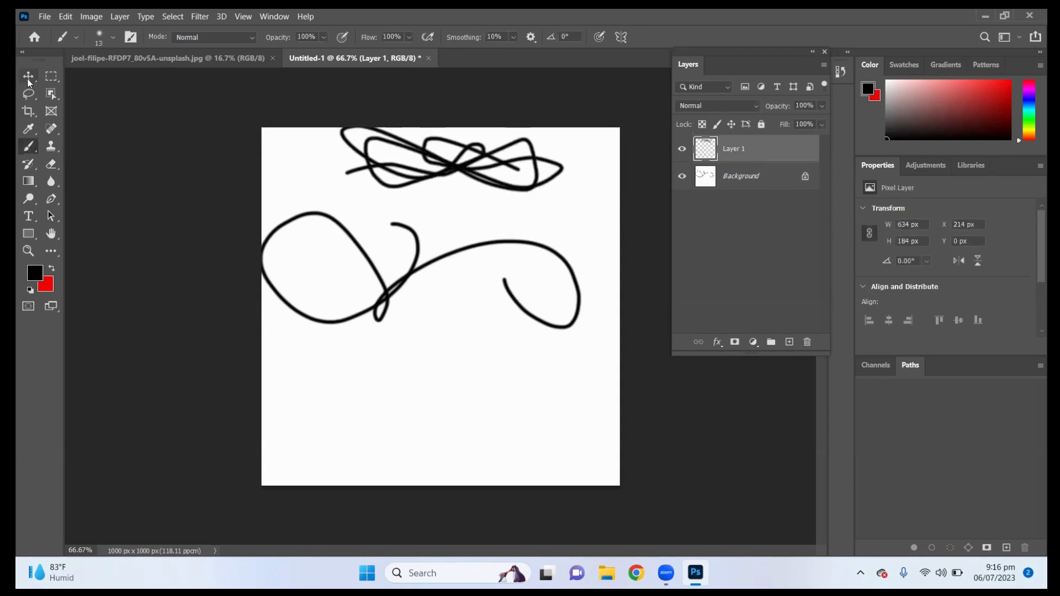
Step: Move the Layer 1 scribble slightly down and to the right with the Move tool
{"action": "left_click", "coordinate": [29, 78]}
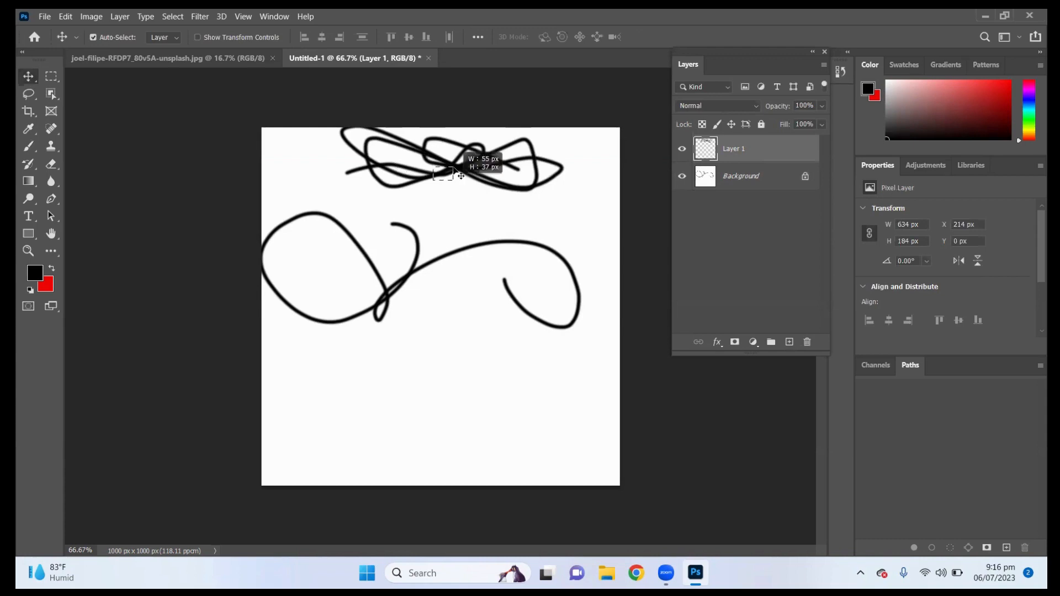
{"action": "mouse_move", "coordinate": [456, 180]}
{"action": "left_mouse_down"}
{"action": "mouse_move", "coordinate": [455, 267]}
{"action": "mouse_move", "coordinate": [479, 284]}
{"action": "left_mouse_up"}
{"action": "mouse_move", "coordinate": [353, 354]}
{"action": "left_mouse_down"}
{"action": "mouse_move", "coordinate": [374, 393]}
{"action": "mouse_move", "coordinate": [397, 216]}
{"action": "mouse_move", "coordinate": [524, 254]}
{"action": "mouse_move", "coordinate": [488, 173]}
{"action": "mouse_move", "coordinate": [490, 193]}
{"action": "left_mouse_up"}
Step: Try to move the drawing on the locked Background layer, and unlock that layer
{"action": "left_click", "coordinate": [490, 284]}
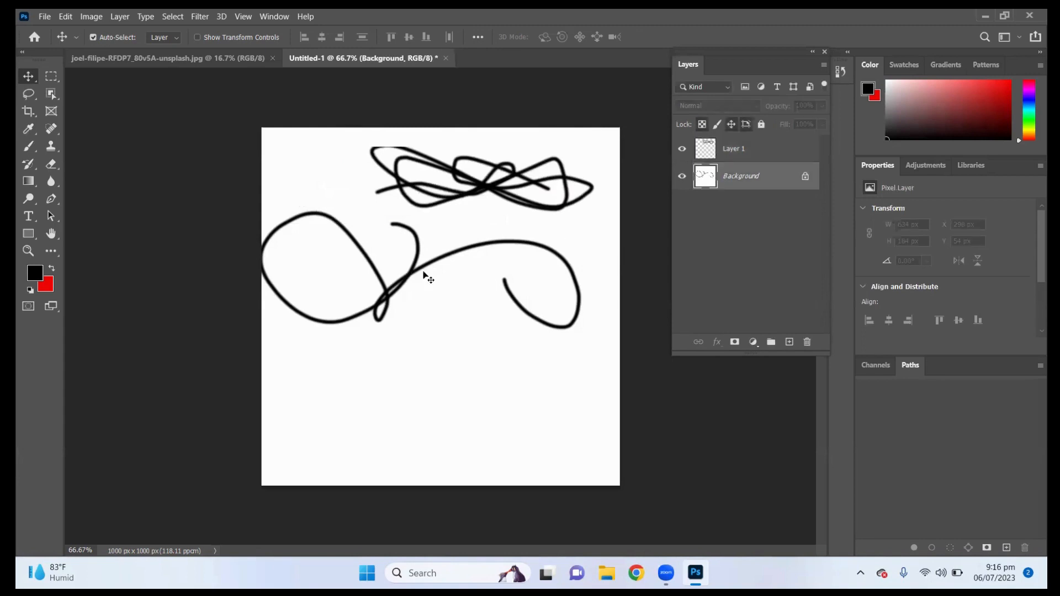
{"action": "left_click_drag", "start_coordinate": [387, 268], "coordinate": [402, 297]}
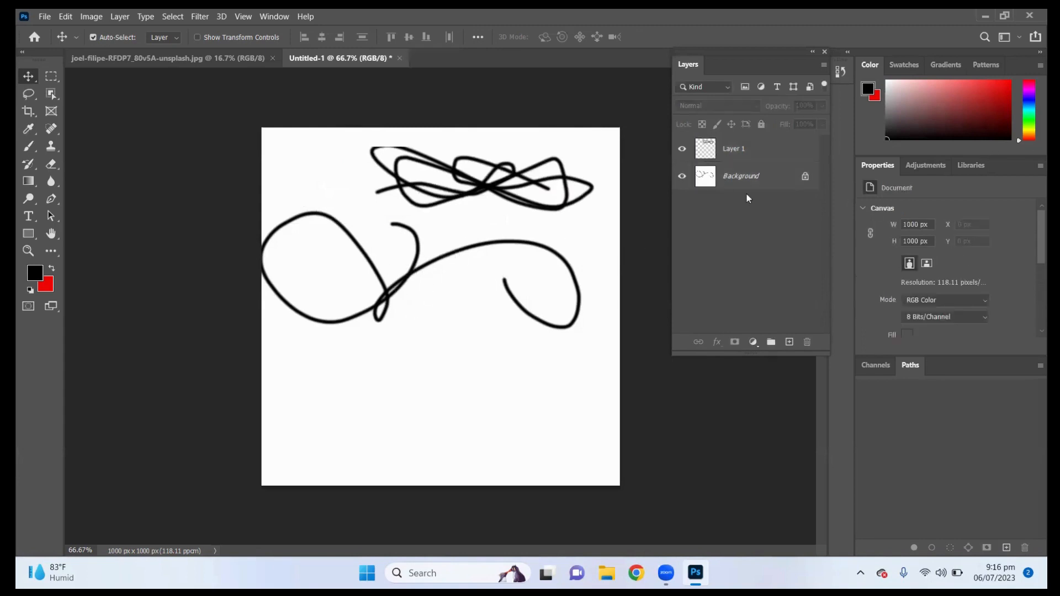
{"action": "left_click", "coordinate": [805, 177]}
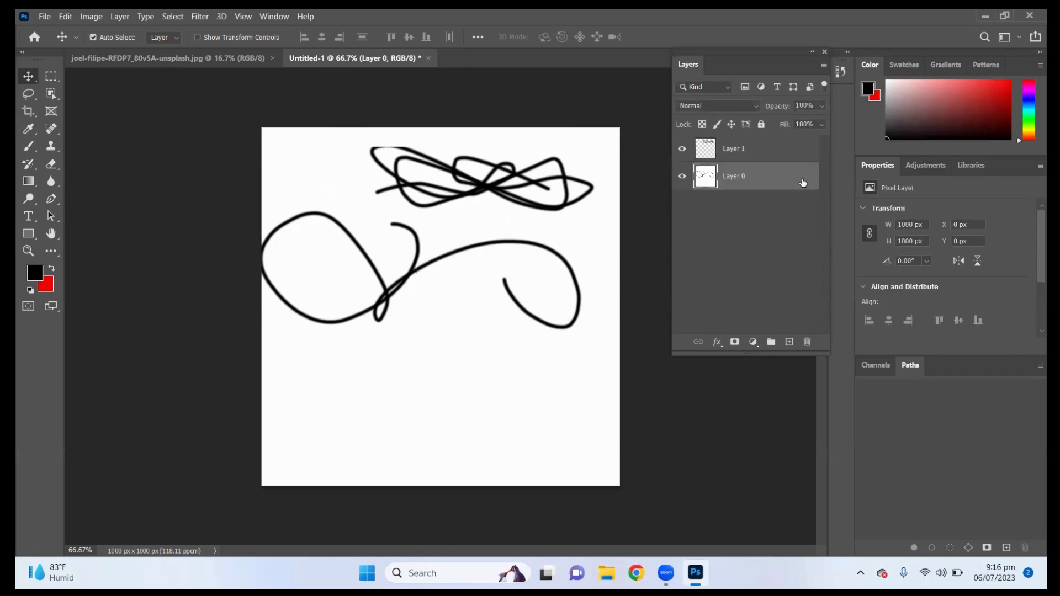
Step: Move the unlocked background layer around the canvas and undo the moves
{"action": "left_click_drag", "start_coordinate": [407, 371], "coordinate": [470, 332]}
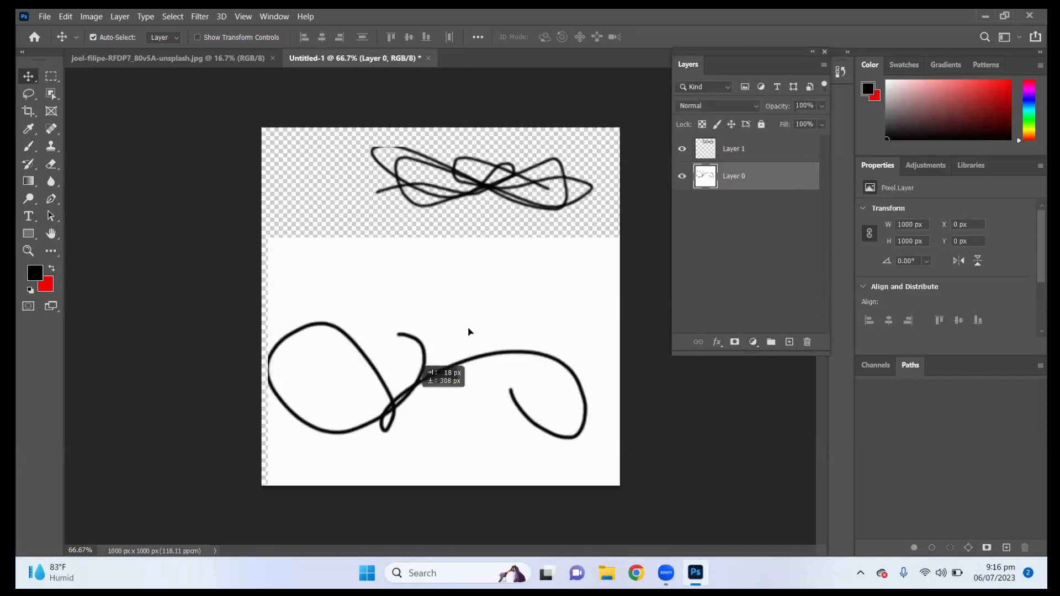
{"action": "left_click_drag", "start_coordinate": [340, 335], "coordinate": [433, 283]}
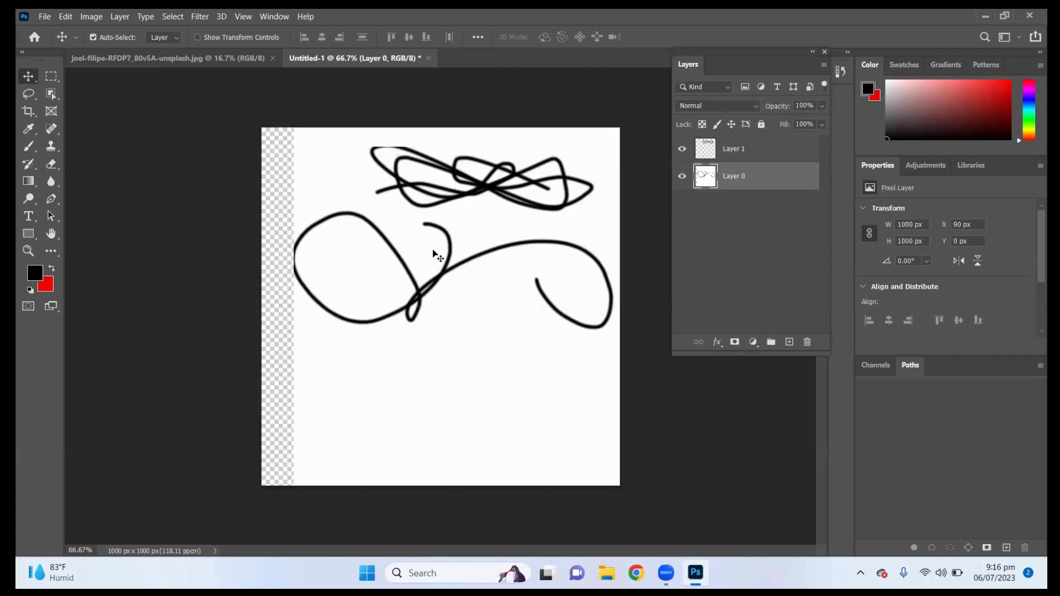
{"action": "key", "text": "ctrl+z"}
{"action": "key", "text": "ctrl+z"}
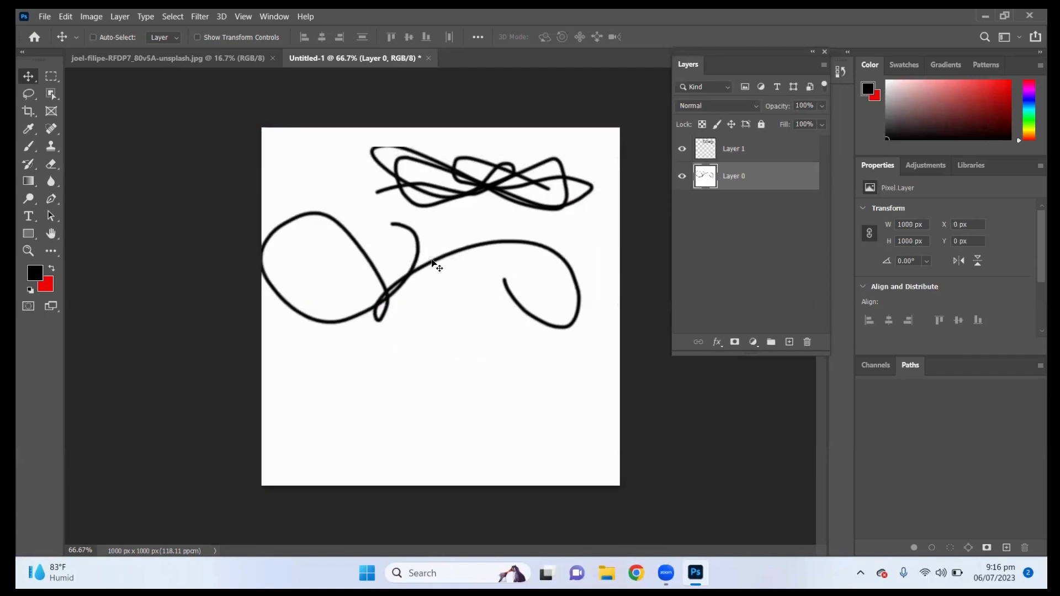
Step: Undo the background unlocking, the brush strokes and the added layer to return to a blank Background
{"action": "left_click", "coordinate": [497, 202]}
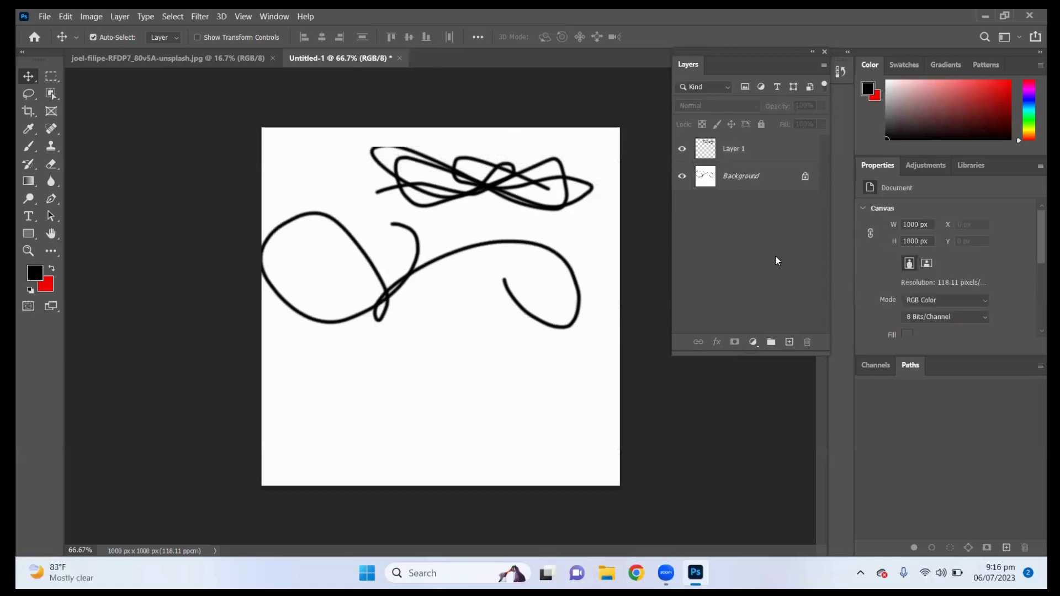
{"action": "key", "text": "ctrl+z"}
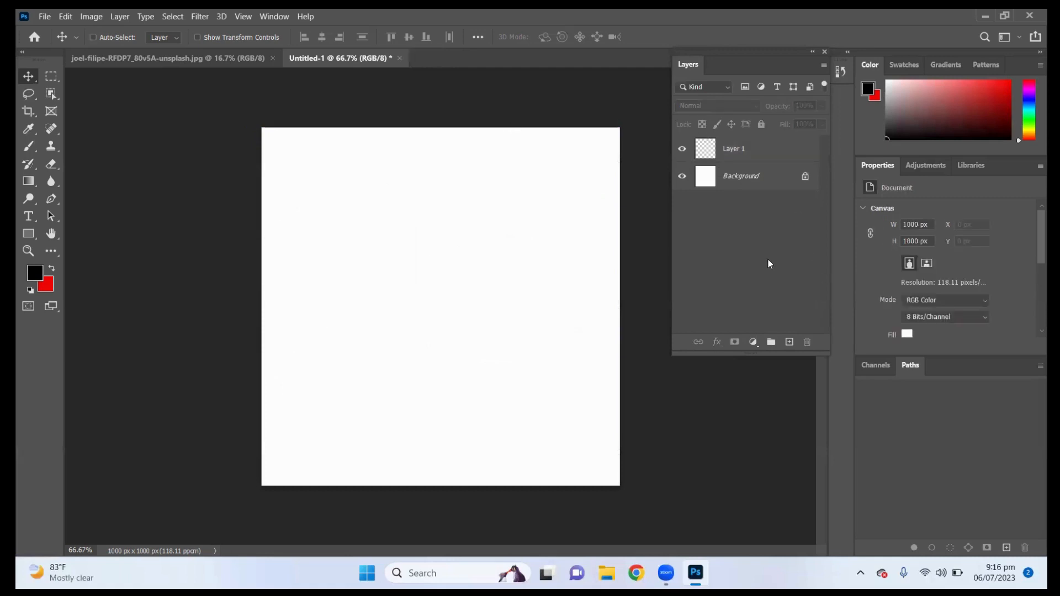
{"action": "key", "text": "ctrl+z"}
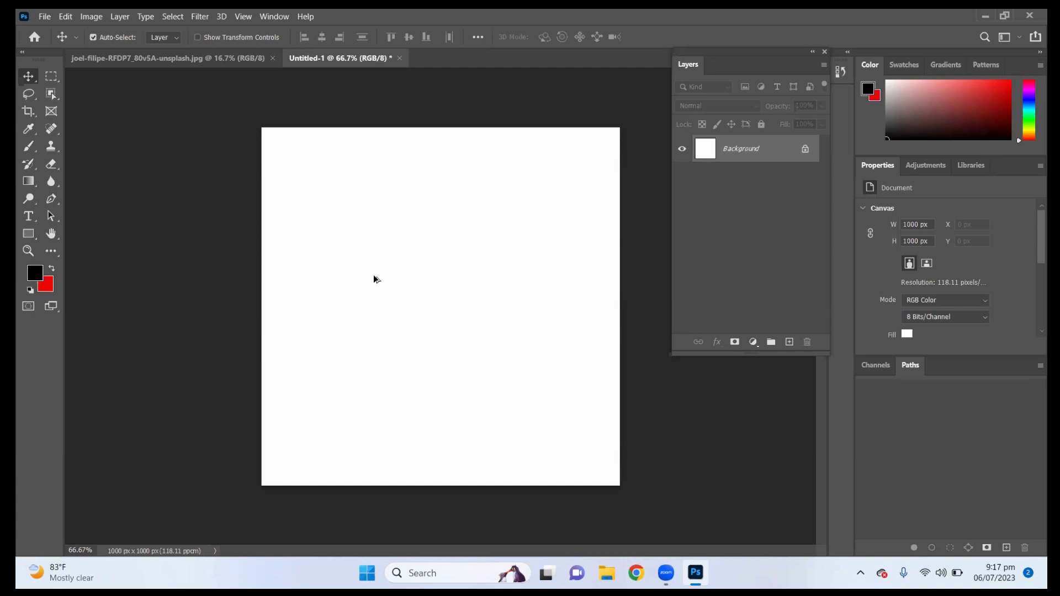
{"action": "scroll", "coordinate": [374, 274], "scroll_direction": "up", "scroll_amount": 1}
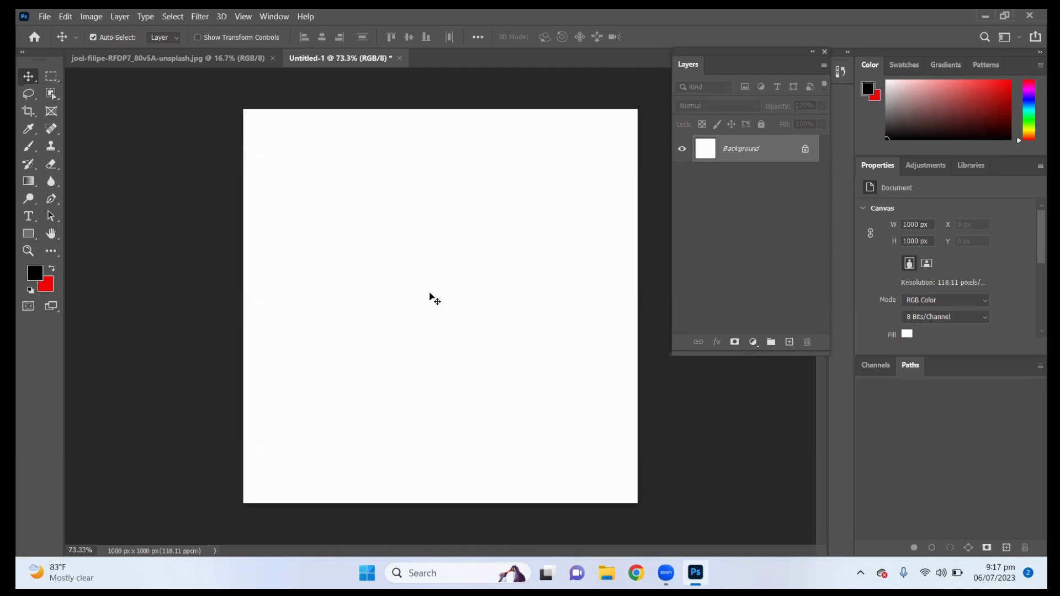
{"action": "scroll", "coordinate": [430, 241], "scroll_direction": "up", "scroll_amount": 1}
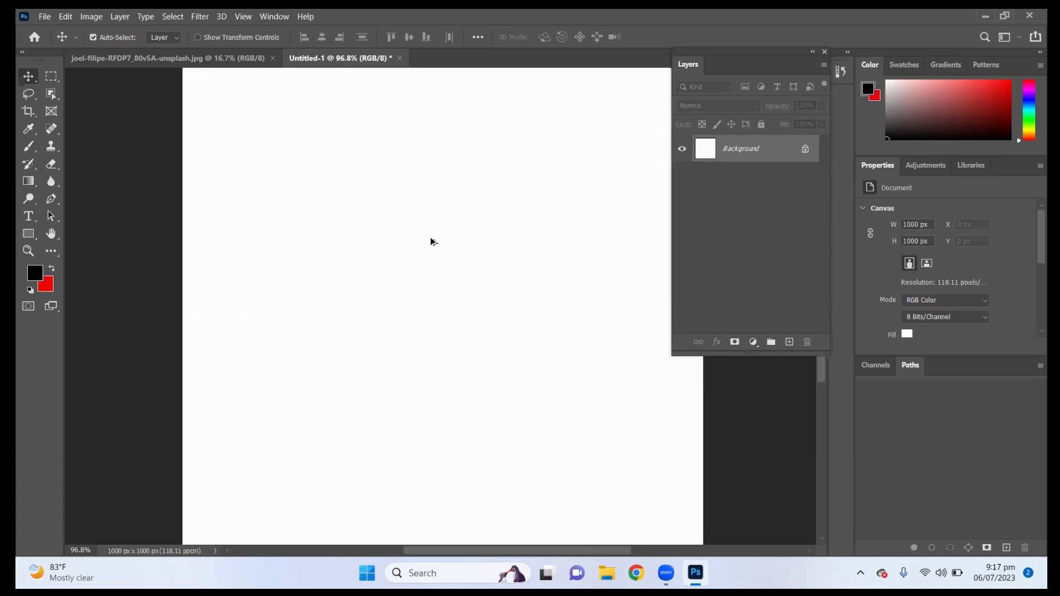
{"action": "scroll", "coordinate": [430, 241], "scroll_direction": "down", "scroll_amount": 1}
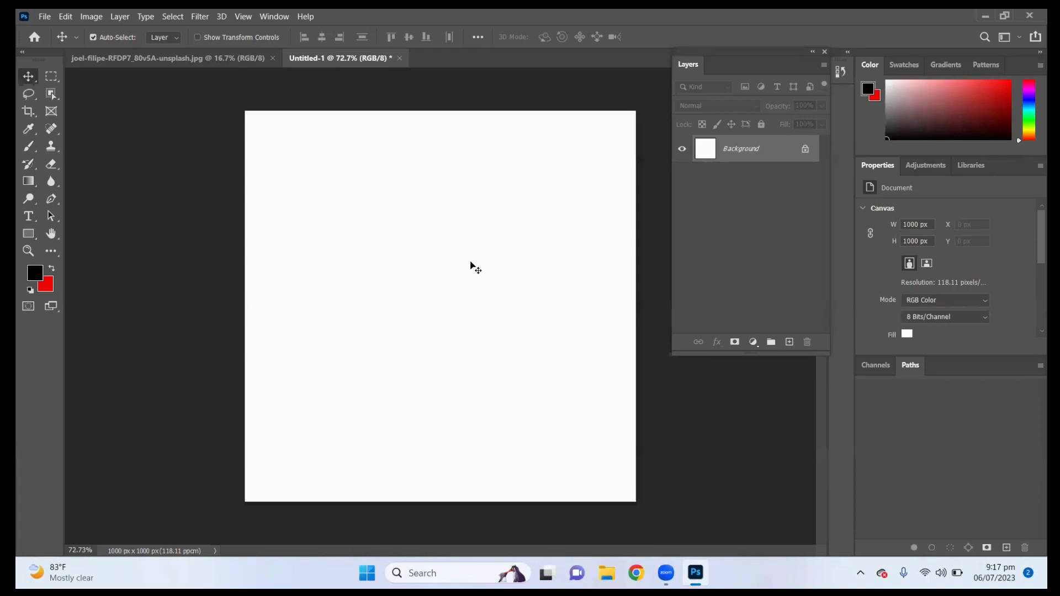
{"action": "left_click_drag", "start_coordinate": [438, 316], "coordinate": [427, 273]}
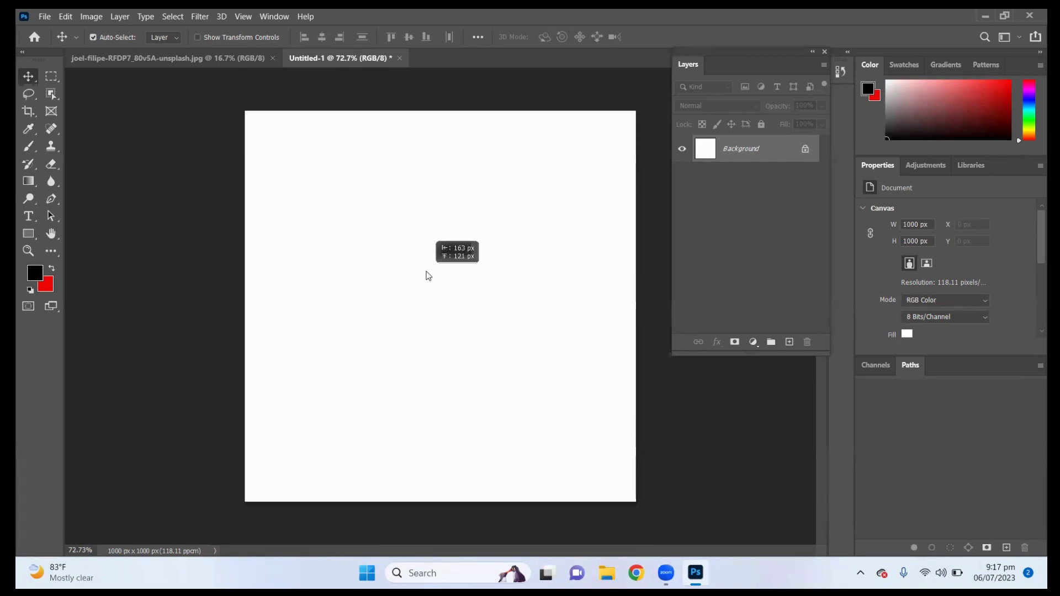
{"action": "left_click", "coordinate": [695, 263]}
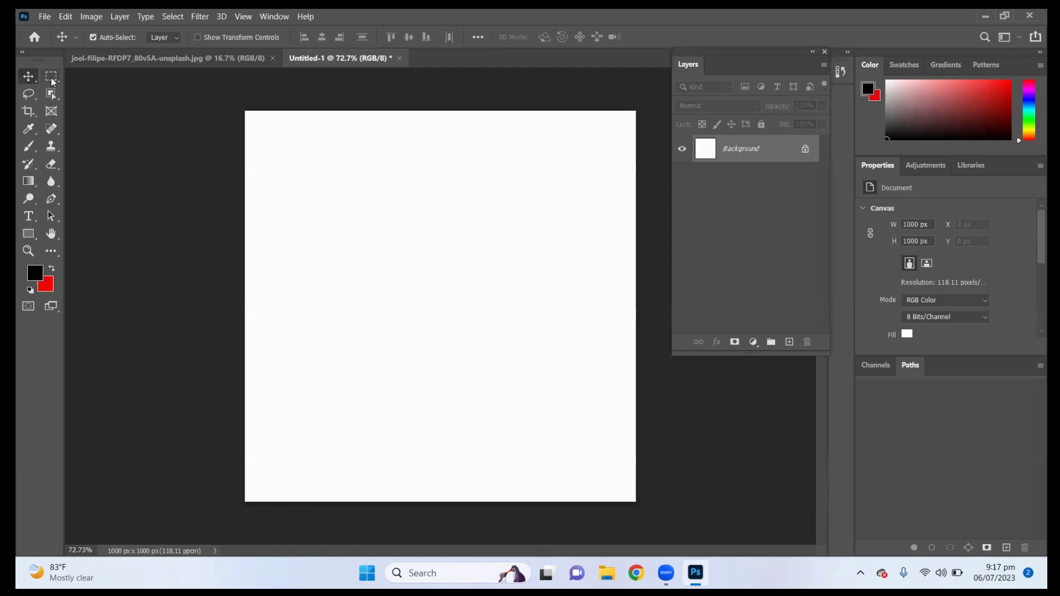
{"action": "left_click_drag", "start_coordinate": [51, 77], "coordinate": [104, 77]}
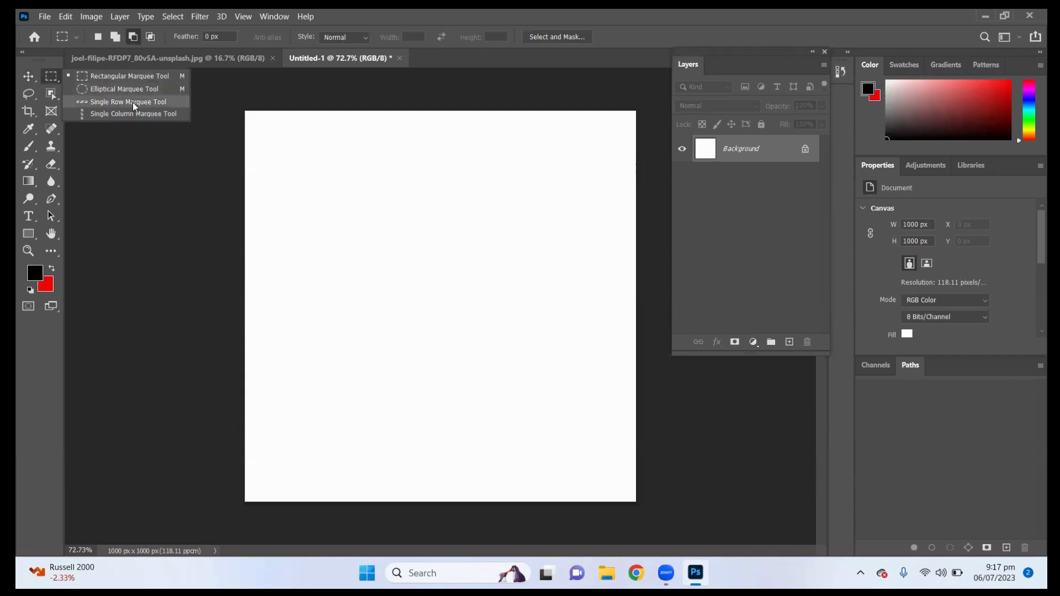
{"action": "left_click", "coordinate": [112, 77]}
{"action": "left_click_drag", "start_coordinate": [308, 175], "coordinate": [582, 436]}
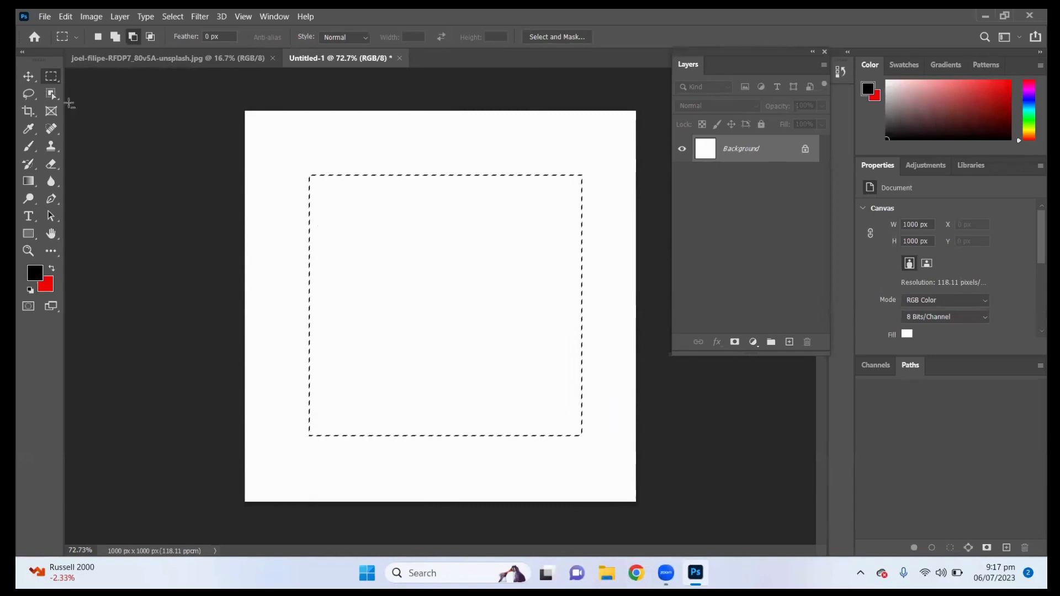
{"action": "left_click", "coordinate": [789, 342]}
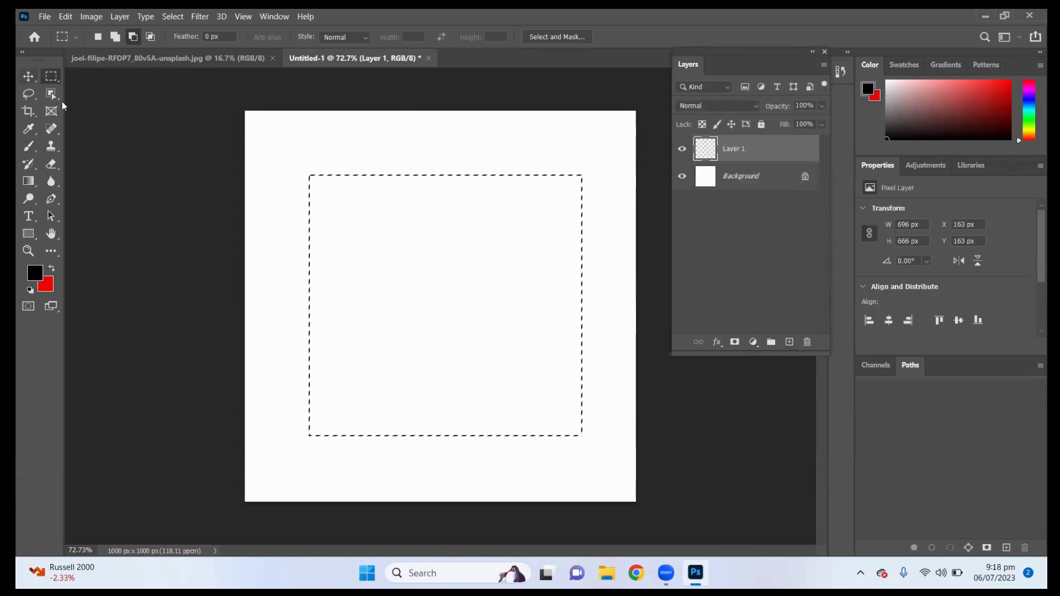
{"action": "key", "text": "ctrl+z"}
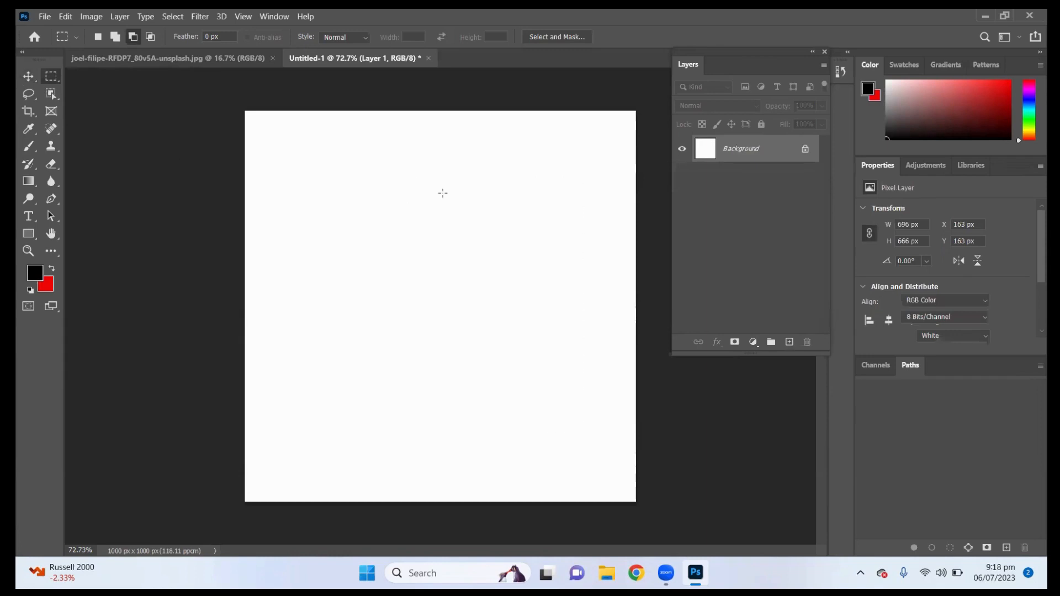
Step: On a new layer, draw a rectangular selection about 756 by 728 px and fill it alternately with black and red
{"action": "left_click", "coordinate": [788, 342]}
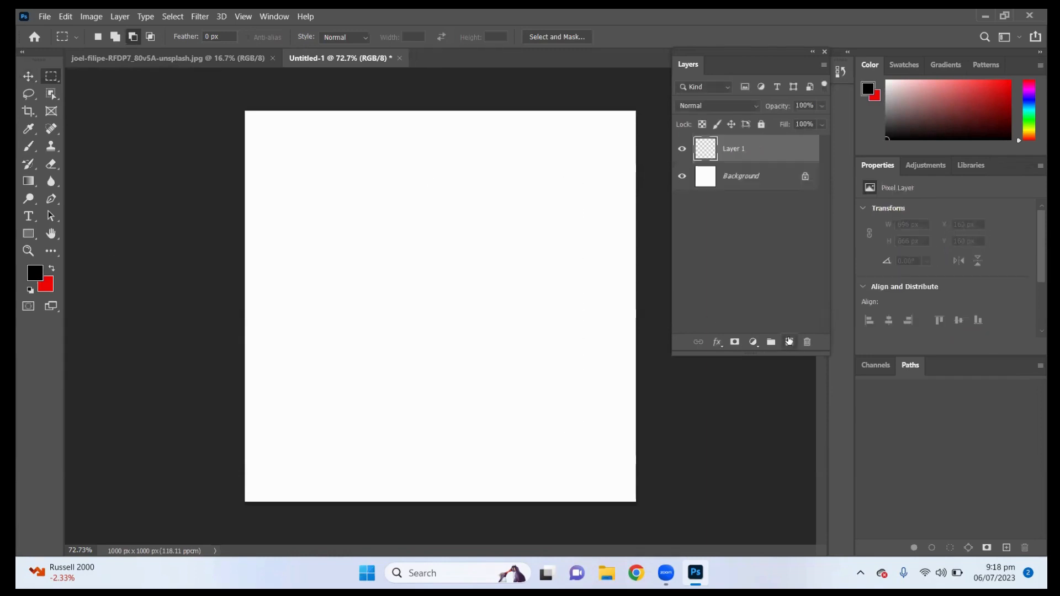
{"action": "left_click_drag", "start_coordinate": [302, 152], "coordinate": [598, 436]}
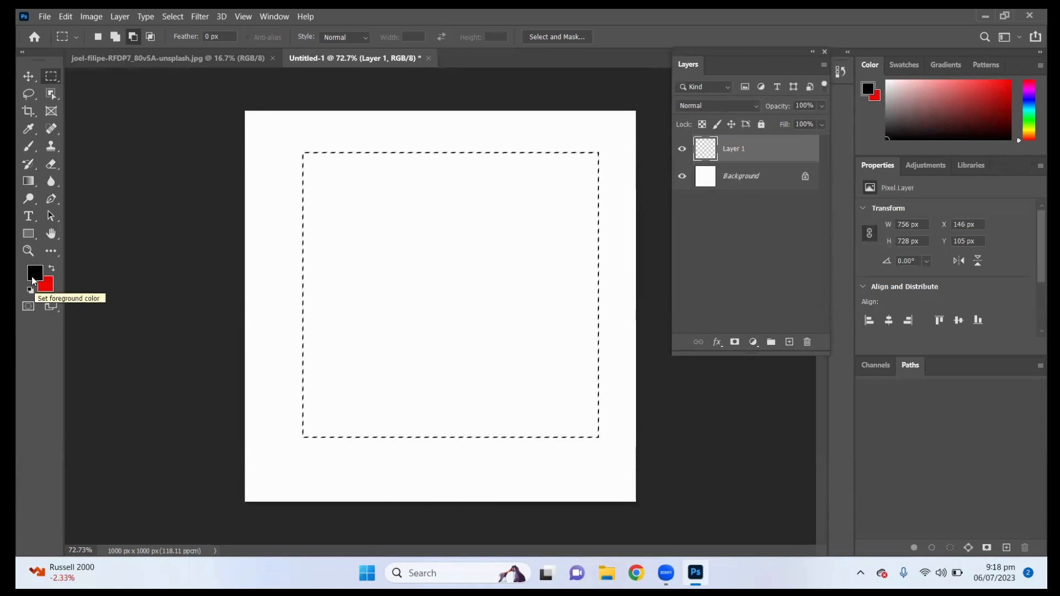
{"action": "left_click", "coordinate": [52, 268]}
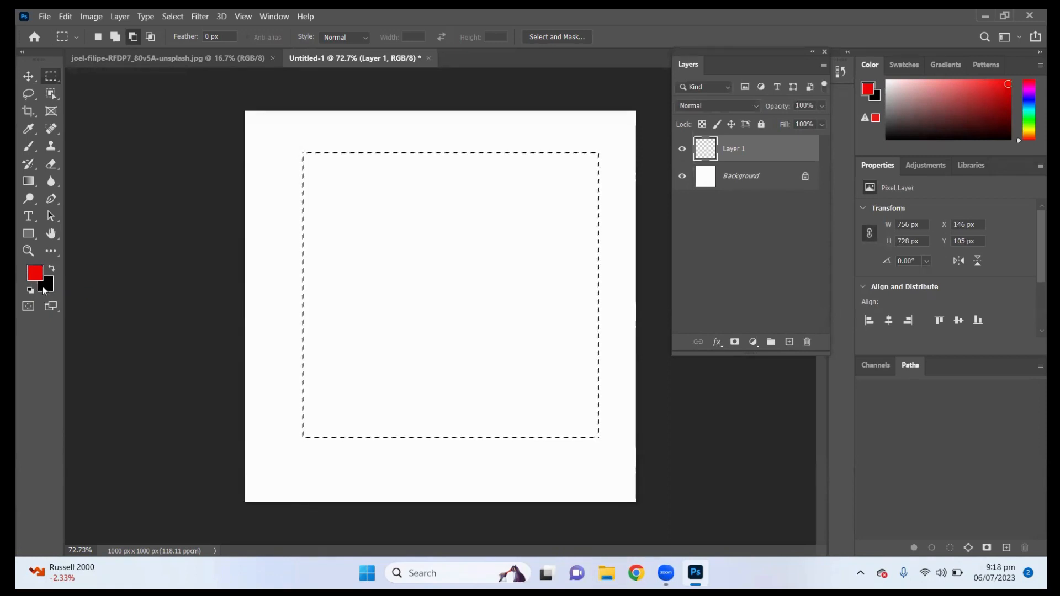
{"action": "key", "text": "ctrl+BackSpace"}
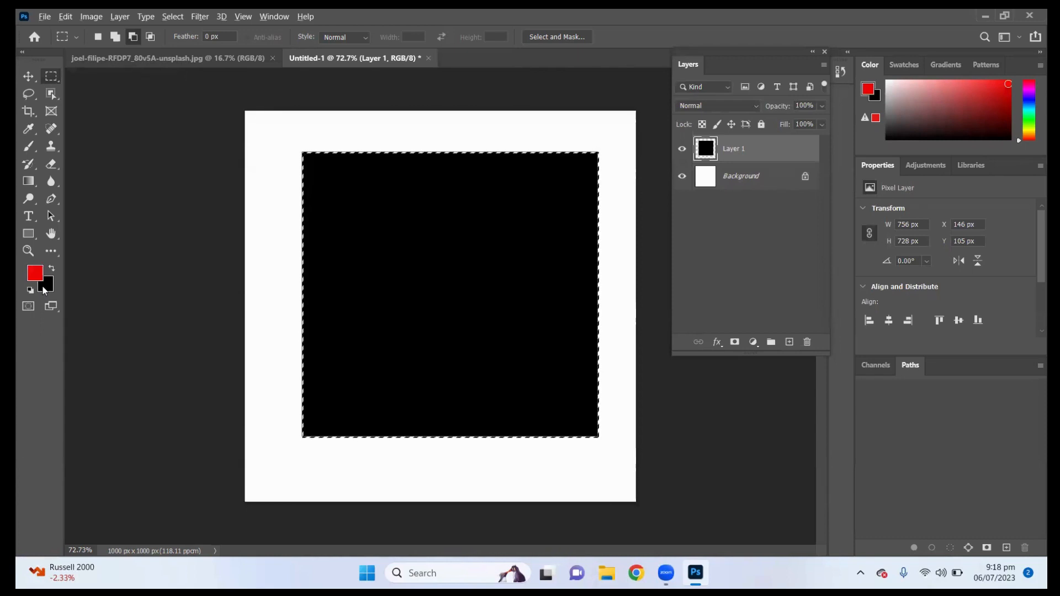
{"action": "key", "text": "alt+BackSpace"}
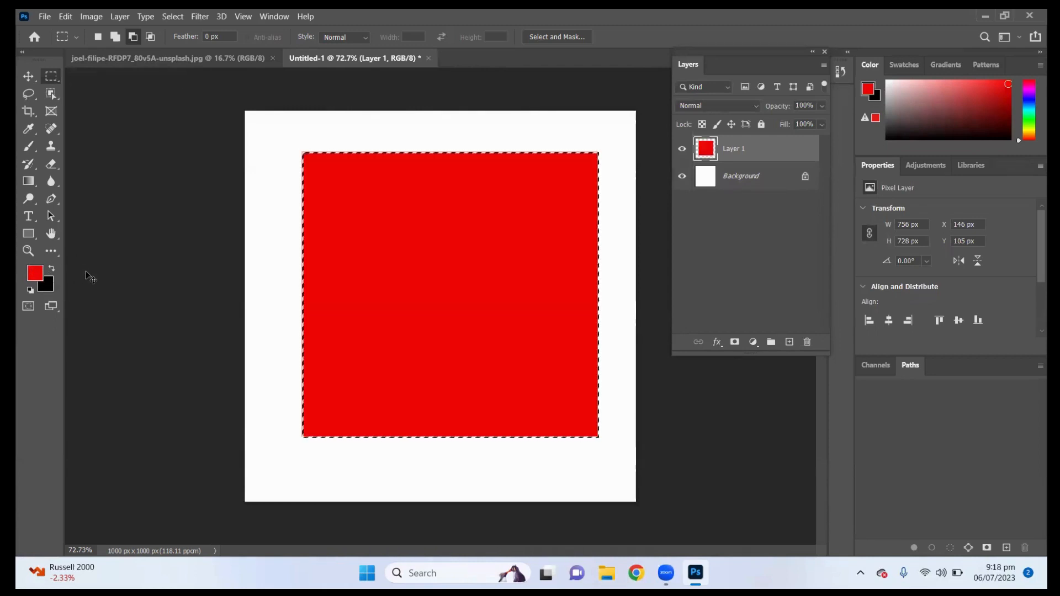
{"action": "key", "text": "ctrl+BackSpace"}
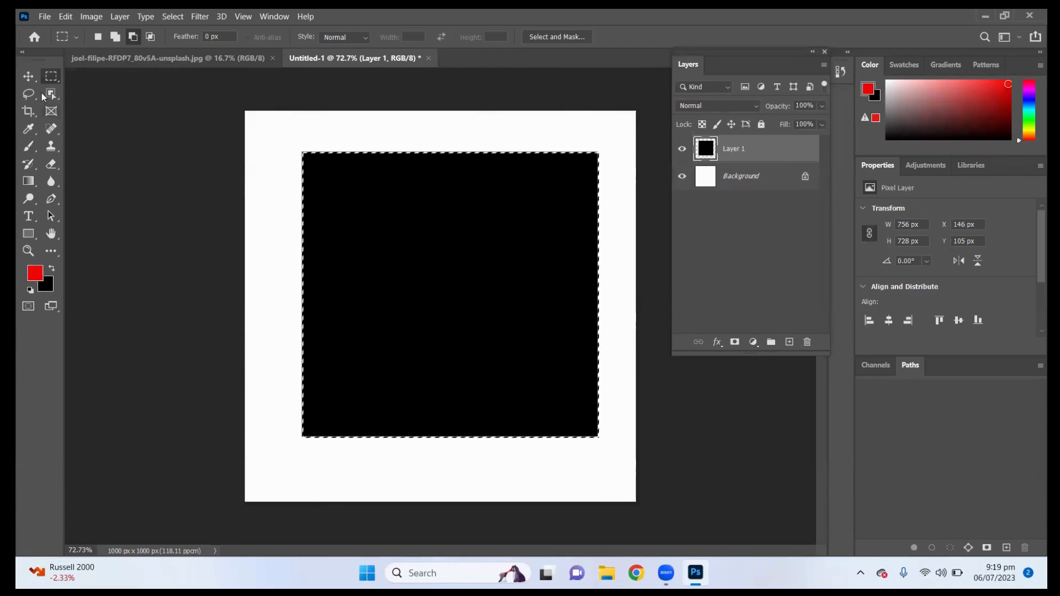
Step: Undo the fills, the rectangular selection and the new layer
{"action": "left_click", "coordinate": [29, 77]}
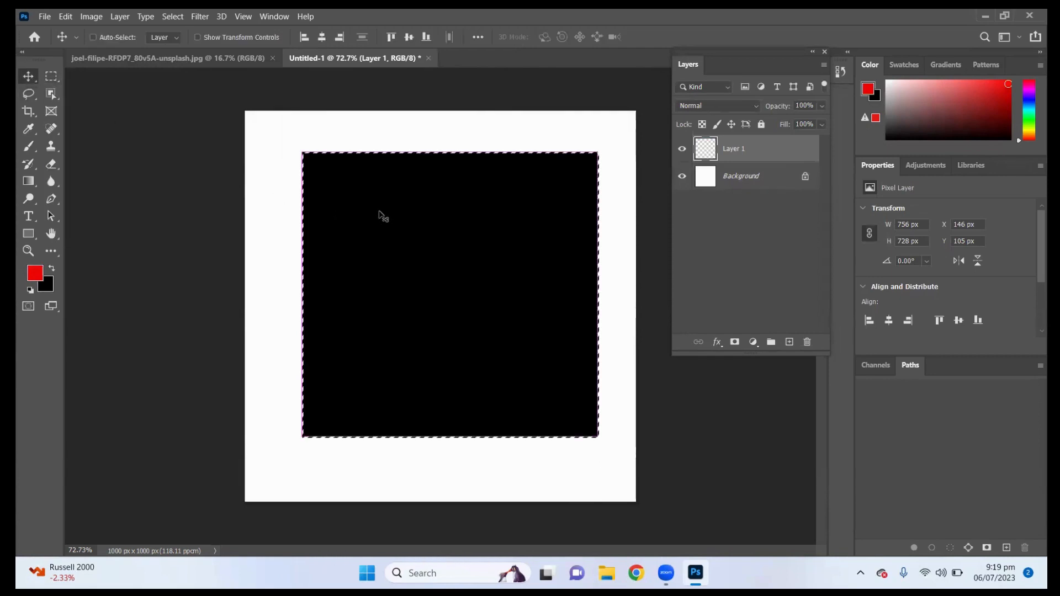
{"action": "key", "text": "ctrl+d"}
{"action": "key", "text": "ctrl+e"}
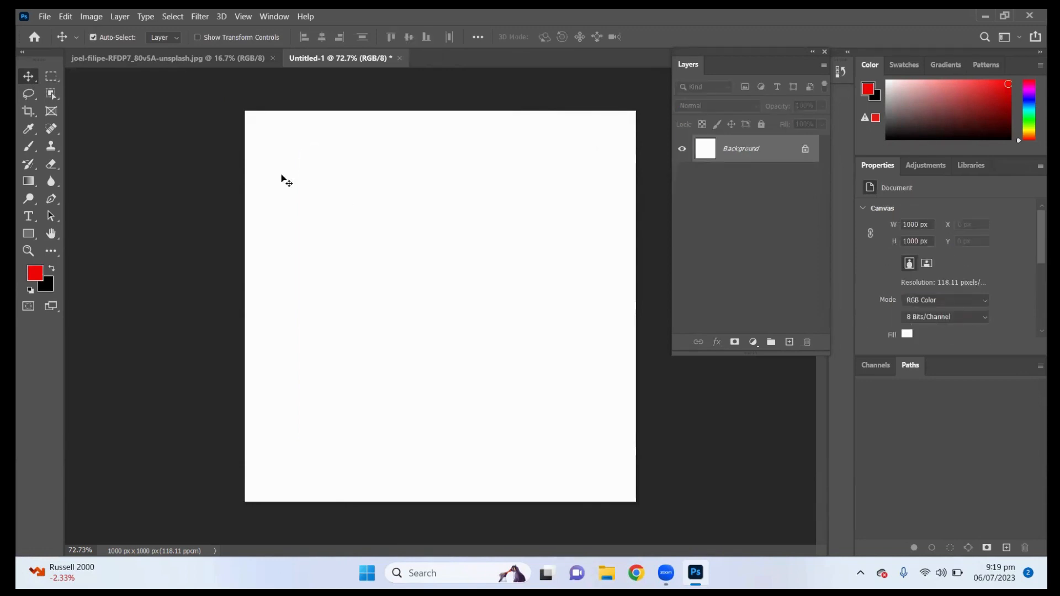
Step: Add a new layer and draw a rectangular marquee selection about 716 by 640 px in the middle of the canvas
{"action": "left_click", "coordinate": [790, 342]}
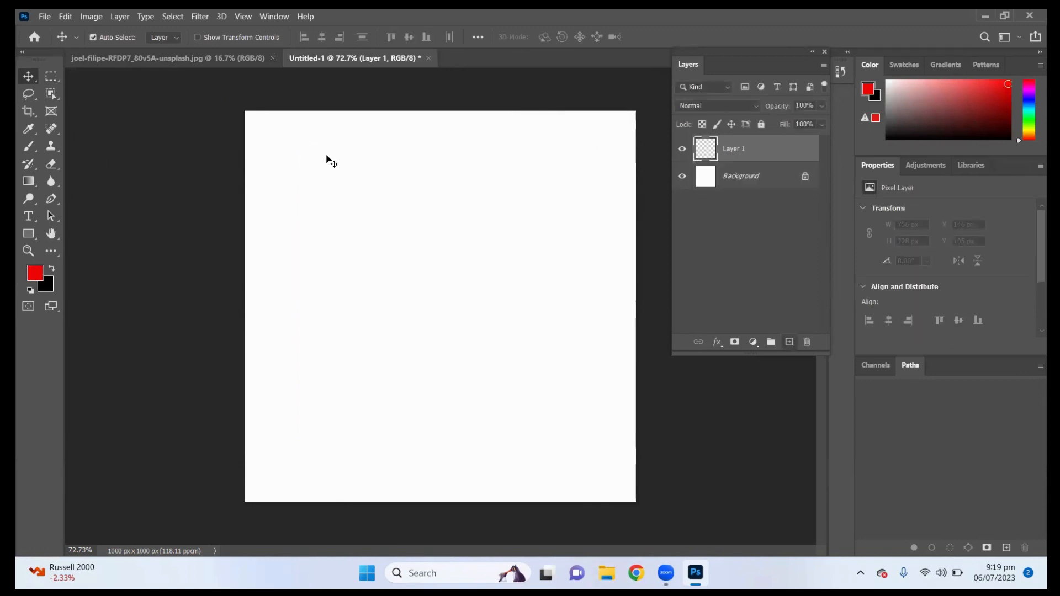
{"action": "left_click", "coordinate": [51, 77]}
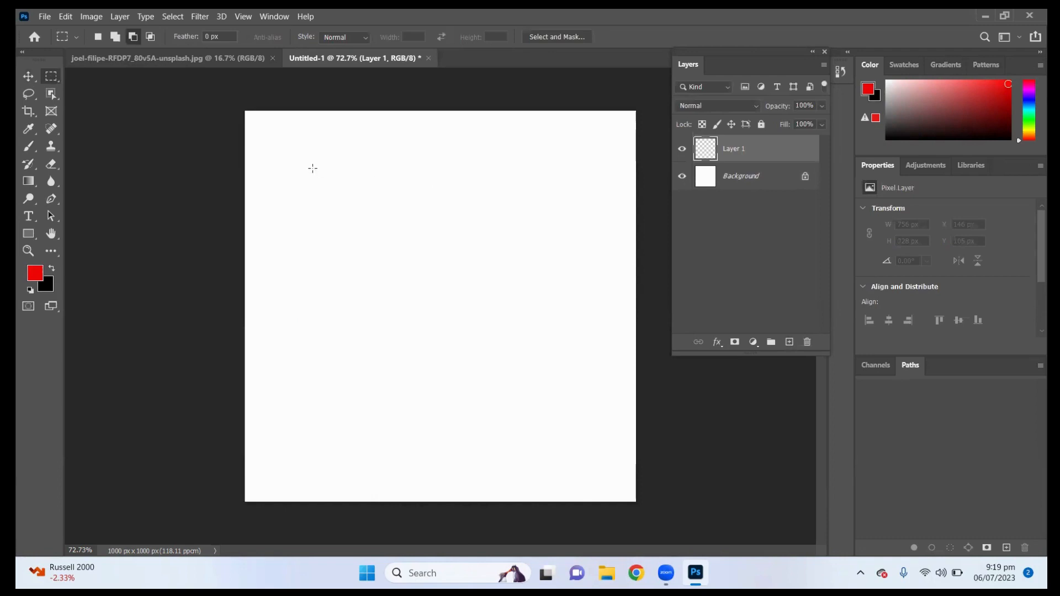
{"action": "left_click_drag", "start_coordinate": [312, 168], "coordinate": [593, 417]}
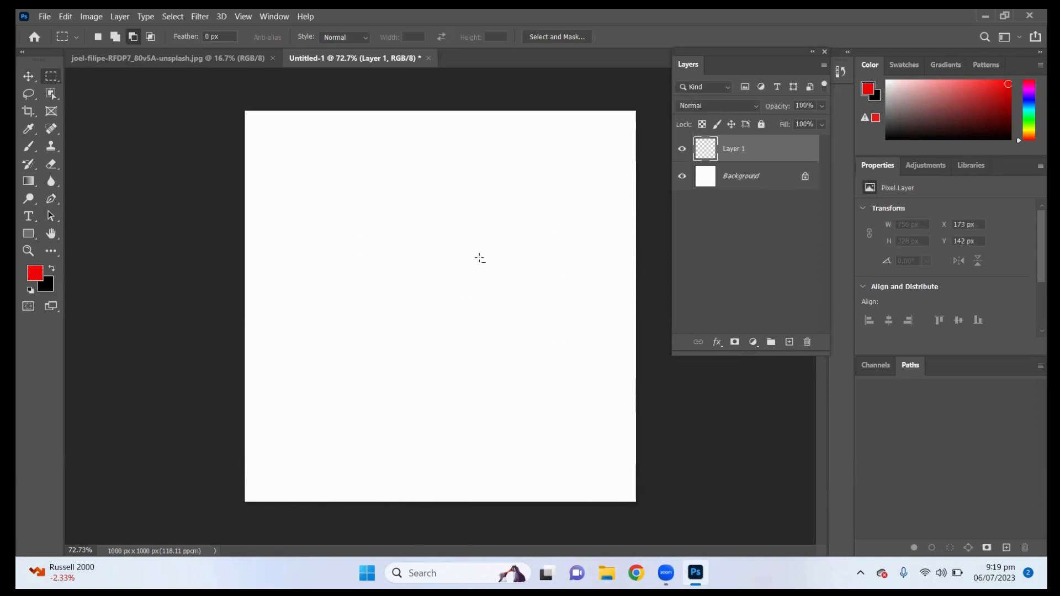
{"action": "left_click", "coordinate": [27, 78]}
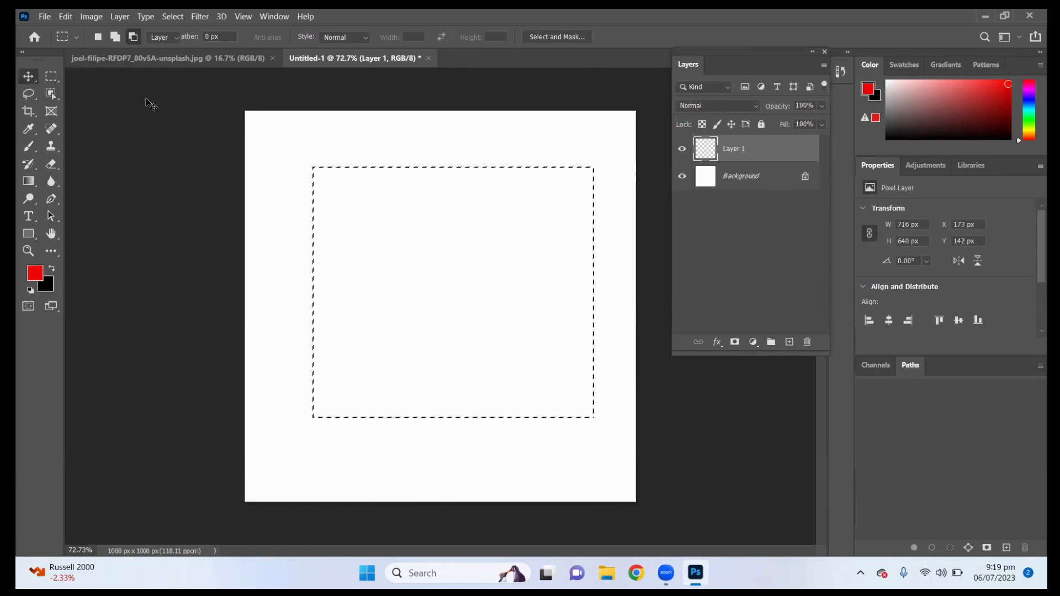
{"action": "left_click", "coordinate": [175, 114]}
{"action": "key", "text": "m"}
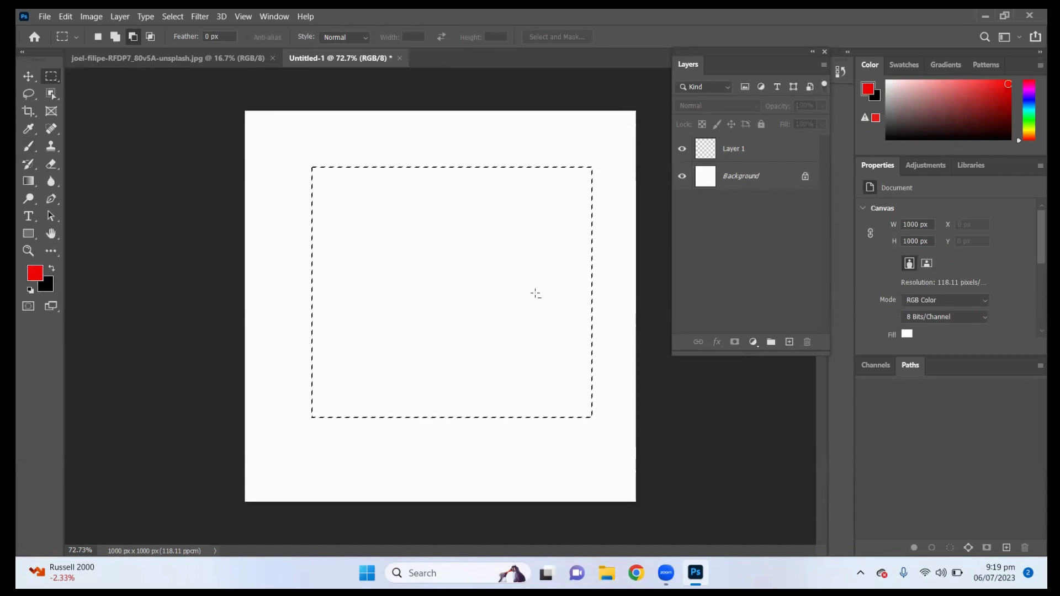
Step: Paint loose red Brush scribbles on Layer 1 across the rectangular selection, running the strokes past its edges
{"action": "left_click", "coordinate": [28, 146]}
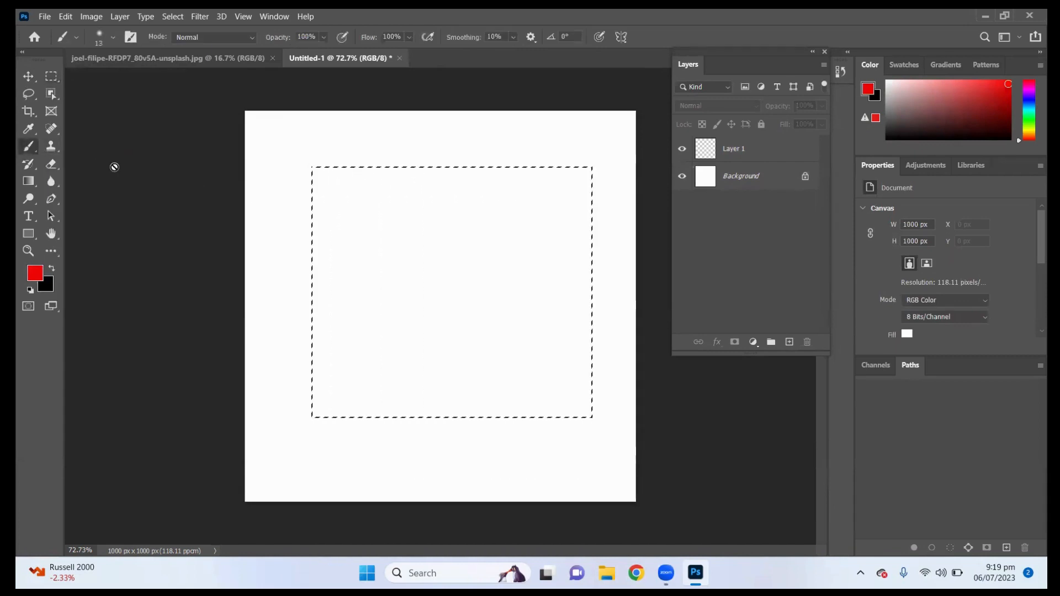
{"action": "left_click", "coordinate": [384, 191]}
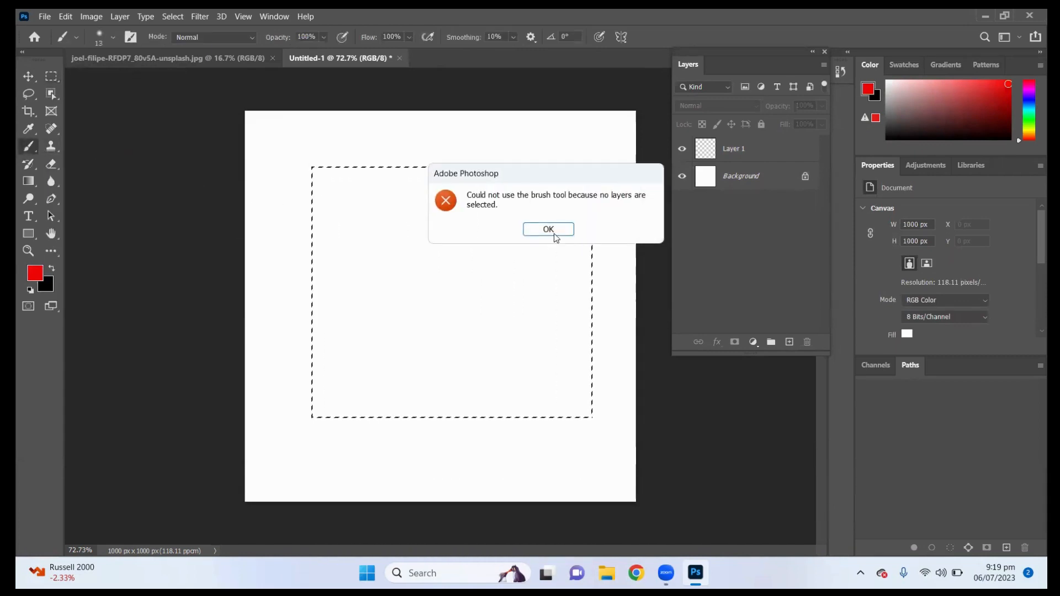
{"action": "left_click", "coordinate": [555, 235]}
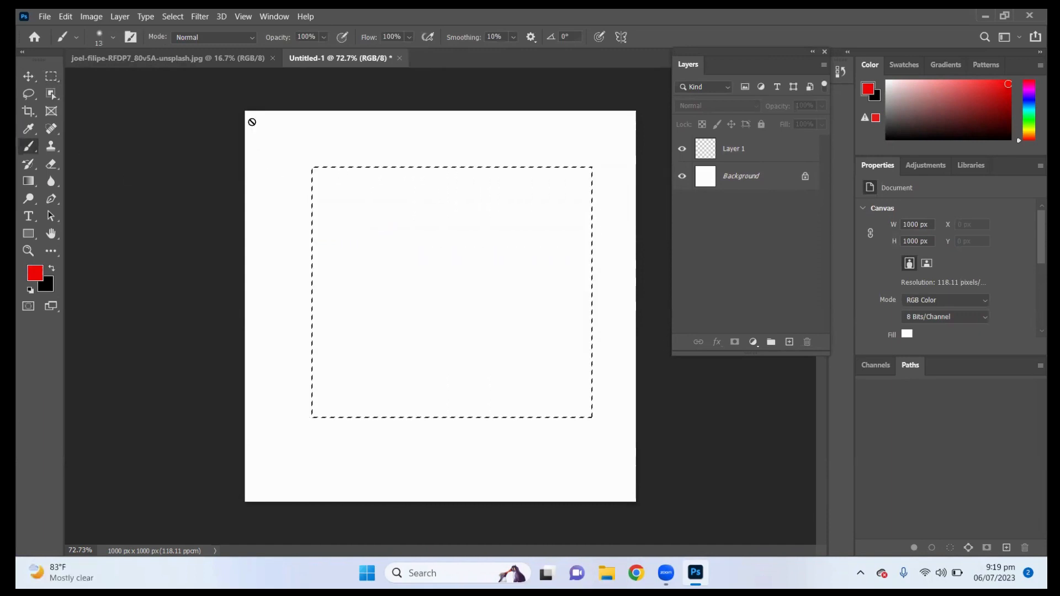
{"action": "left_click", "coordinate": [732, 150]}
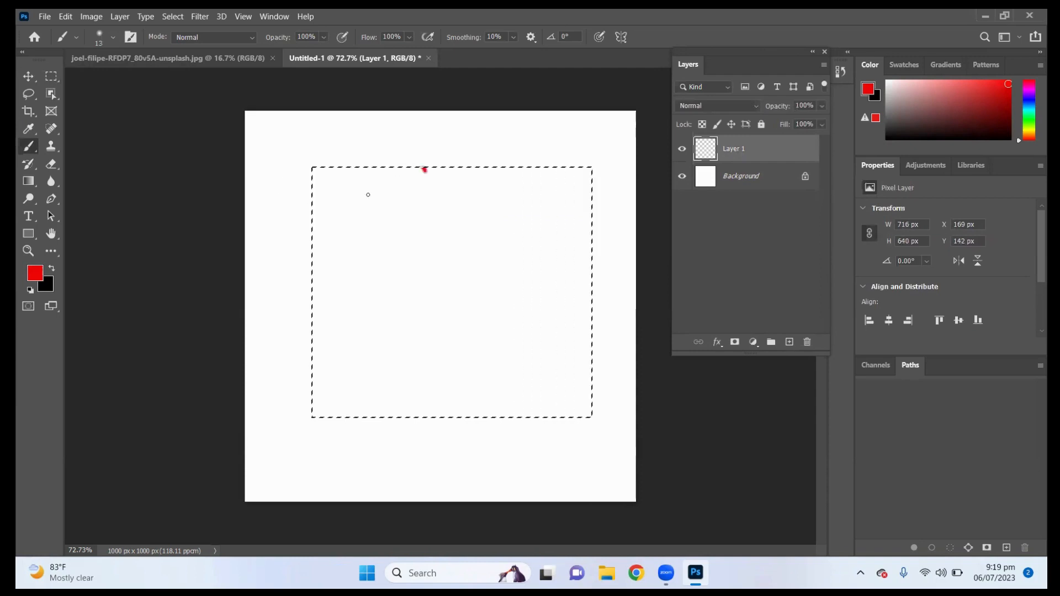
{"action": "left_click_drag", "start_coordinate": [368, 194], "coordinate": [320, 182]}
{"action": "mouse_move", "coordinate": [458, 294]}
{"action": "left_mouse_down"}
{"action": "mouse_move", "coordinate": [401, 173]}
{"action": "mouse_move", "coordinate": [277, 251]}
{"action": "mouse_move", "coordinate": [500, 314]}
{"action": "mouse_move", "coordinate": [429, 178]}
{"action": "mouse_move", "coordinate": [449, 233]}
{"action": "mouse_move", "coordinate": [320, 217]}
{"action": "mouse_move", "coordinate": [445, 196]}
{"action": "mouse_move", "coordinate": [271, 287]}
{"action": "mouse_move", "coordinate": [275, 178]}
{"action": "left_mouse_up"}
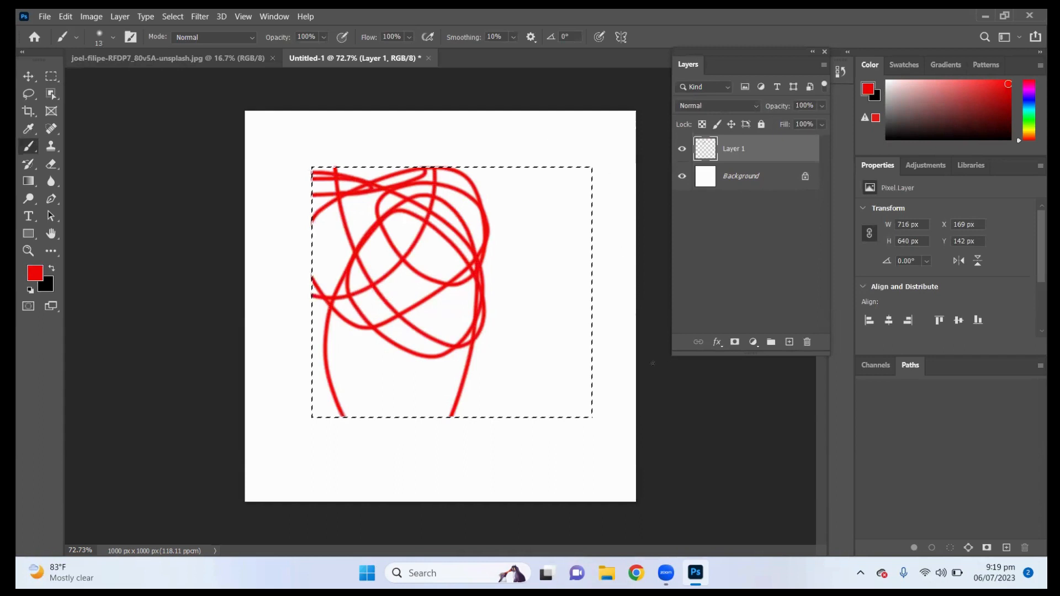
{"action": "mouse_move", "coordinate": [652, 363]}
{"action": "left_mouse_down"}
{"action": "mouse_move", "coordinate": [522, 202]}
{"action": "mouse_move", "coordinate": [432, 192]}
{"action": "mouse_move", "coordinate": [559, 186]}
{"action": "mouse_move", "coordinate": [560, 157]}
{"action": "mouse_move", "coordinate": [441, 338]}
{"action": "mouse_move", "coordinate": [578, 167]}
{"action": "mouse_move", "coordinate": [417, 315]}
{"action": "mouse_move", "coordinate": [543, 203]}
{"action": "mouse_move", "coordinate": [458, 275]}
{"action": "mouse_move", "coordinate": [455, 409]}
{"action": "mouse_move", "coordinate": [517, 454]}
{"action": "mouse_move", "coordinate": [436, 371]}
{"action": "mouse_move", "coordinate": [590, 335]}
{"action": "mouse_move", "coordinate": [526, 376]}
{"action": "mouse_move", "coordinate": [611, 258]}
{"action": "mouse_move", "coordinate": [611, 375]}
{"action": "mouse_move", "coordinate": [511, 256]}
{"action": "mouse_move", "coordinate": [617, 290]}
{"action": "mouse_move", "coordinate": [432, 404]}
{"action": "mouse_move", "coordinate": [362, 402]}
{"action": "mouse_move", "coordinate": [382, 253]}
{"action": "mouse_move", "coordinate": [368, 349]}
{"action": "mouse_move", "coordinate": [357, 241]}
{"action": "mouse_move", "coordinate": [333, 200]}
{"action": "mouse_move", "coordinate": [380, 278]}
{"action": "mouse_move", "coordinate": [418, 280]}
{"action": "mouse_move", "coordinate": [409, 258]}
{"action": "left_mouse_up"}
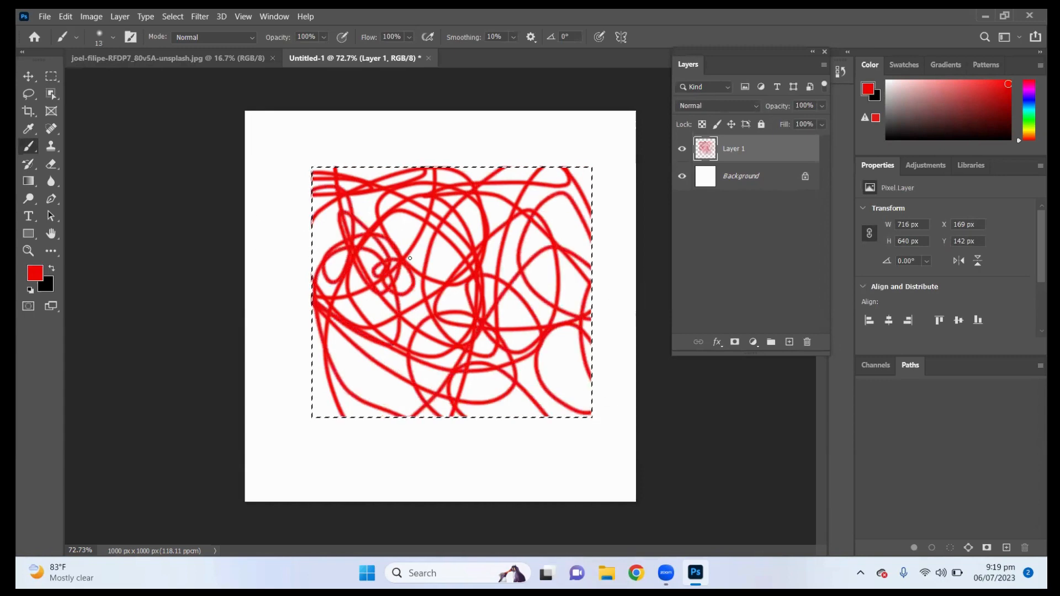
Step: Undo the red brush strokes on Layer 1 and clear the rectangular selection
{"action": "key", "text": "ctrl+z"}
{"action": "key", "text": "ctrl+z"}
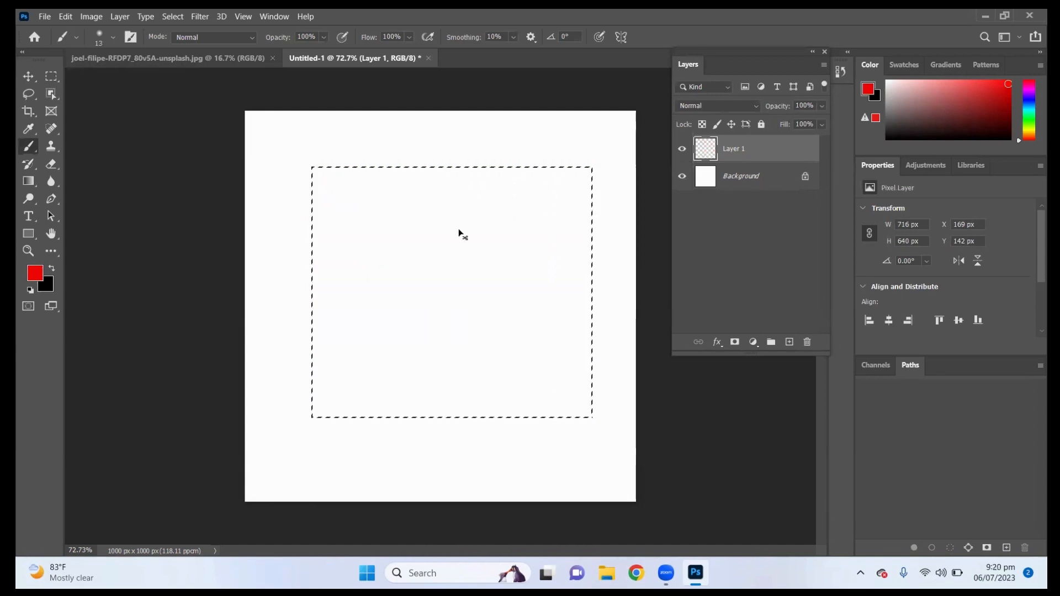
{"action": "key", "text": "ctrl+d"}
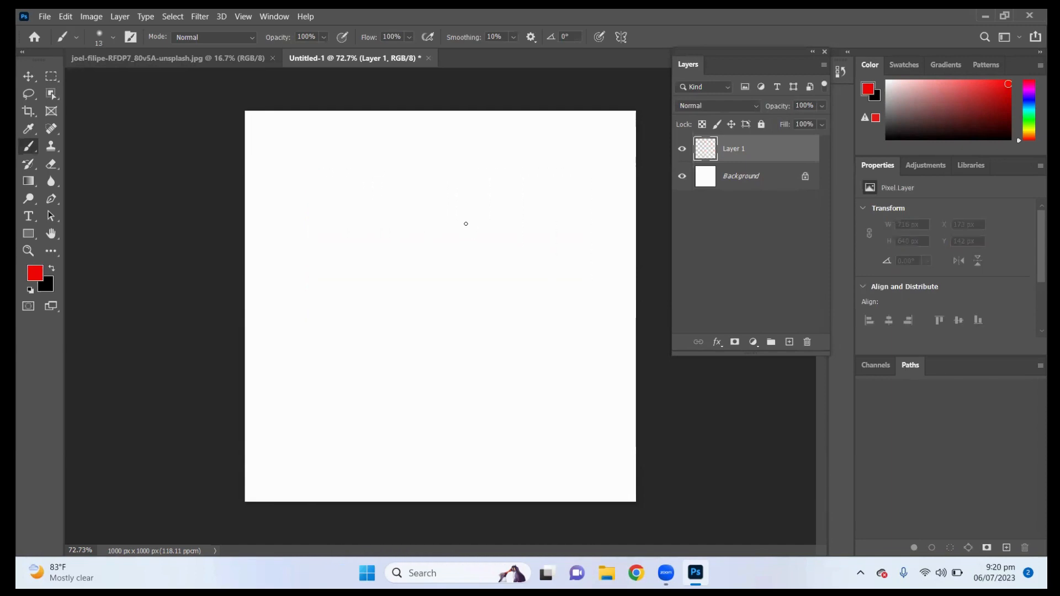
Step: Draw a rectangular marquee selection about 755 by 701 px on Layer 1 and invert the selection
{"action": "left_click", "coordinate": [51, 76]}
{"action": "left_click_drag", "start_coordinate": [289, 154], "coordinate": [586, 429]}
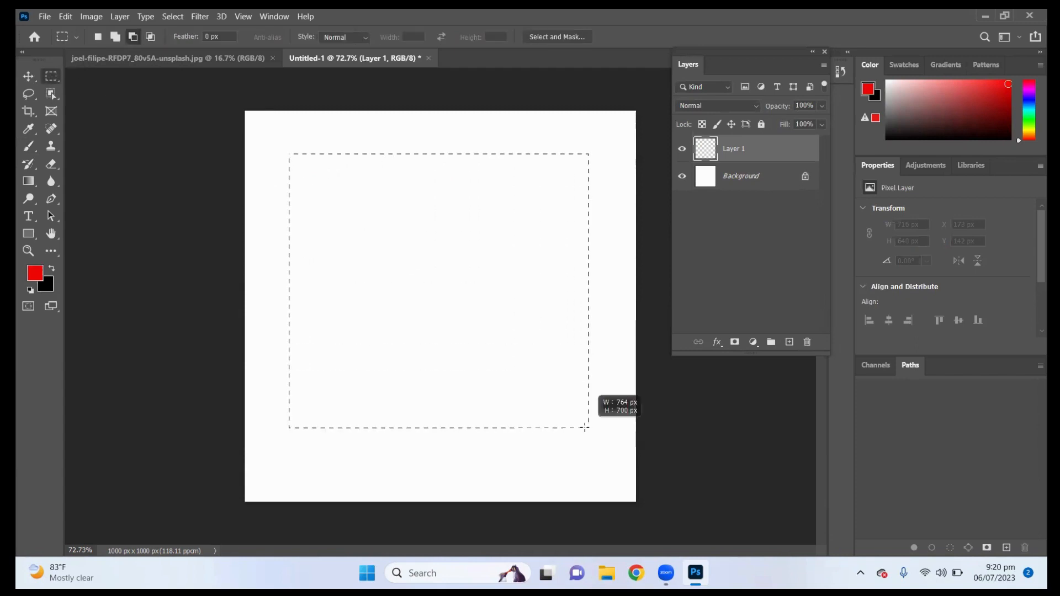
{"action": "right_click", "coordinate": [455, 167]}
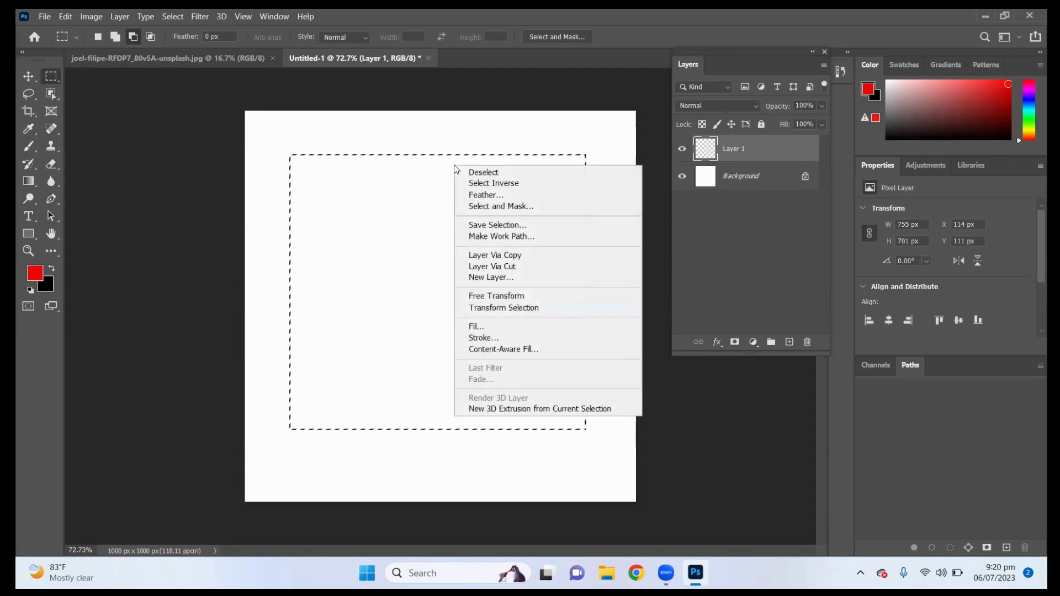
{"action": "left_click", "coordinate": [480, 182]}
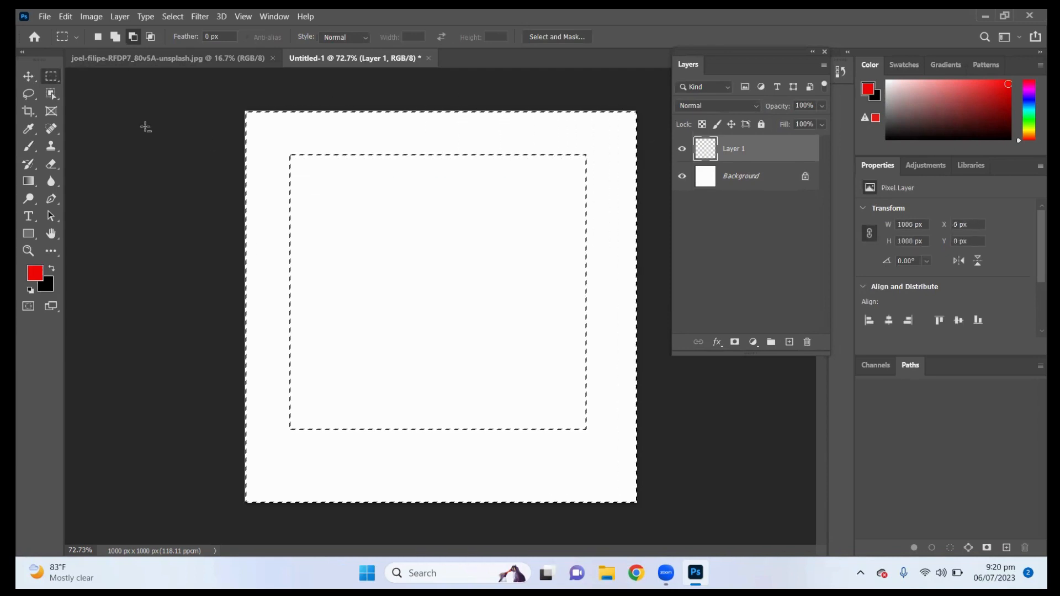
Step: Paint loose red Brush scribbles on Layer 1 all around the inverted selection, running the strokes across the inner rectangle
{"action": "left_click", "coordinate": [32, 151]}
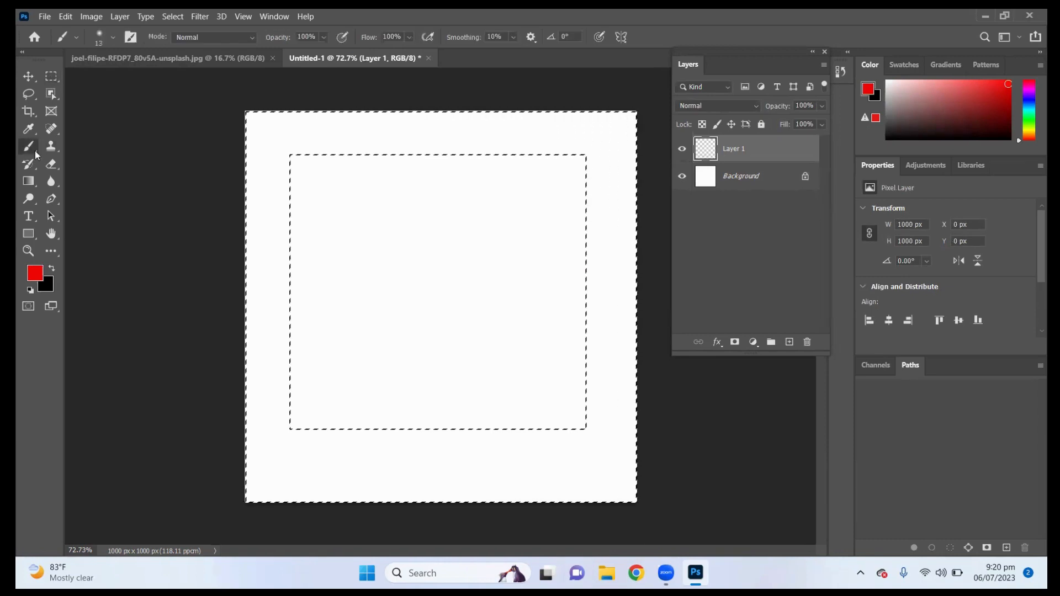
{"action": "left_click_drag", "start_coordinate": [263, 134], "coordinate": [448, 165]}
{"action": "mouse_move", "coordinate": [446, 266]}
{"action": "left_mouse_down"}
{"action": "mouse_move", "coordinate": [251, 135]}
{"action": "mouse_move", "coordinate": [247, 353]}
{"action": "mouse_move", "coordinate": [287, 143]}
{"action": "mouse_move", "coordinate": [511, 126]}
{"action": "left_mouse_up"}
{"action": "mouse_move", "coordinate": [575, 142]}
{"action": "left_mouse_down"}
{"action": "mouse_move", "coordinate": [639, 188]}
{"action": "mouse_move", "coordinate": [502, 354]}
{"action": "mouse_move", "coordinate": [379, 348]}
{"action": "mouse_move", "coordinate": [513, 412]}
{"action": "mouse_move", "coordinate": [350, 441]}
{"action": "mouse_move", "coordinate": [315, 436]}
{"action": "mouse_move", "coordinate": [284, 405]}
{"action": "mouse_move", "coordinate": [248, 292]}
{"action": "mouse_move", "coordinate": [331, 510]}
{"action": "mouse_move", "coordinate": [641, 419]}
{"action": "mouse_move", "coordinate": [395, 319]}
{"action": "mouse_move", "coordinate": [604, 311]}
{"action": "mouse_move", "coordinate": [635, 213]}
{"action": "mouse_move", "coordinate": [577, 155]}
{"action": "mouse_move", "coordinate": [511, 150]}
{"action": "left_mouse_up"}
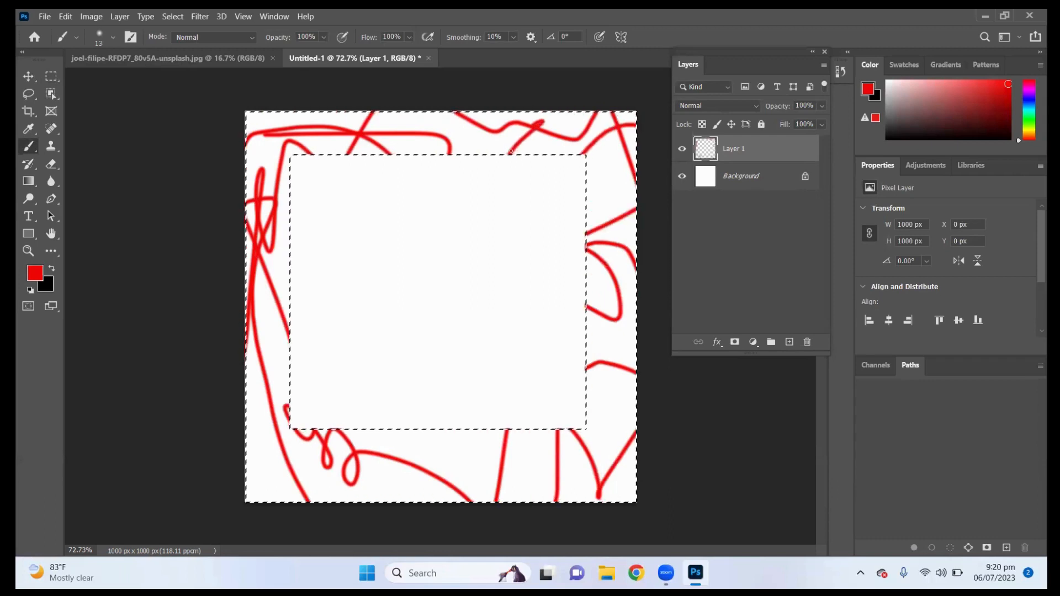
Step: Clear the inverted selection and delete the scribbled Layer 1
{"action": "key", "text": "ctrl+d"}
{"action": "key", "text": "Delete"}
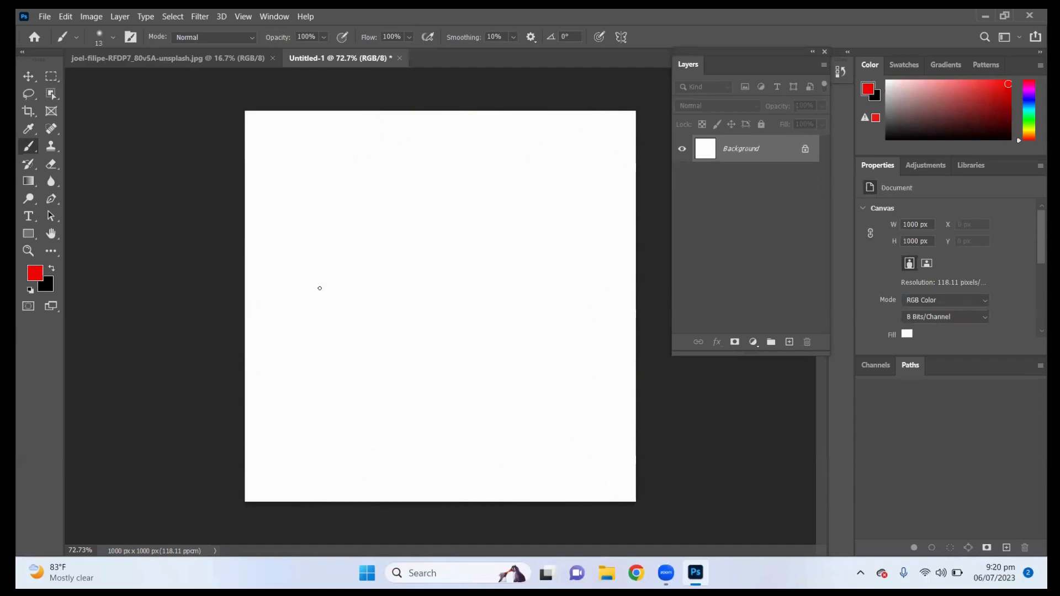
Step: Draw a tall elliptical marquee selection in the middle of the canvas and shift it slightly up and to the left
{"action": "left_click", "coordinate": [52, 67]}
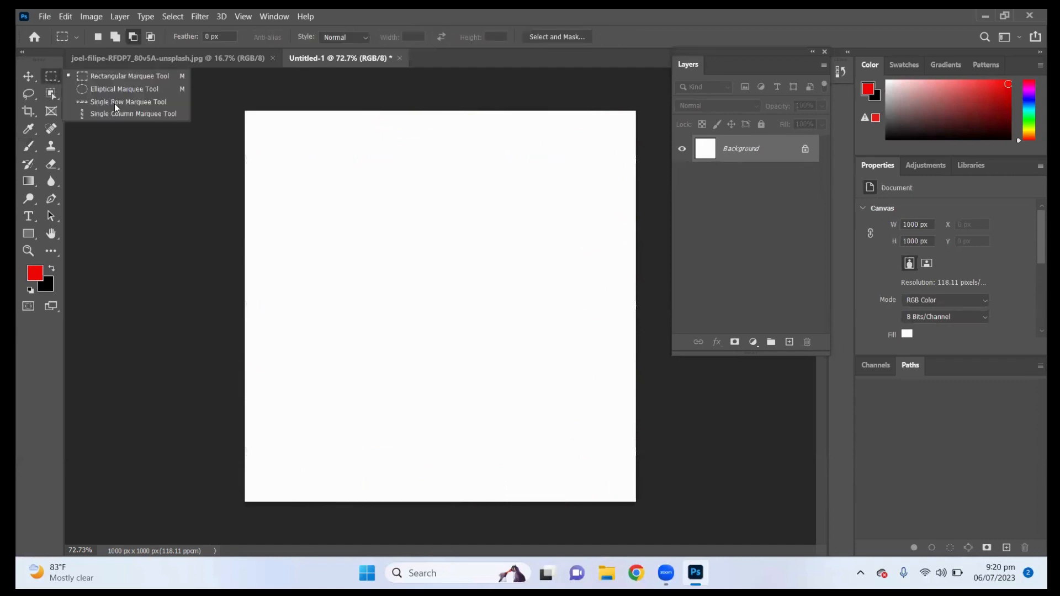
{"action": "left_click", "coordinate": [108, 89]}
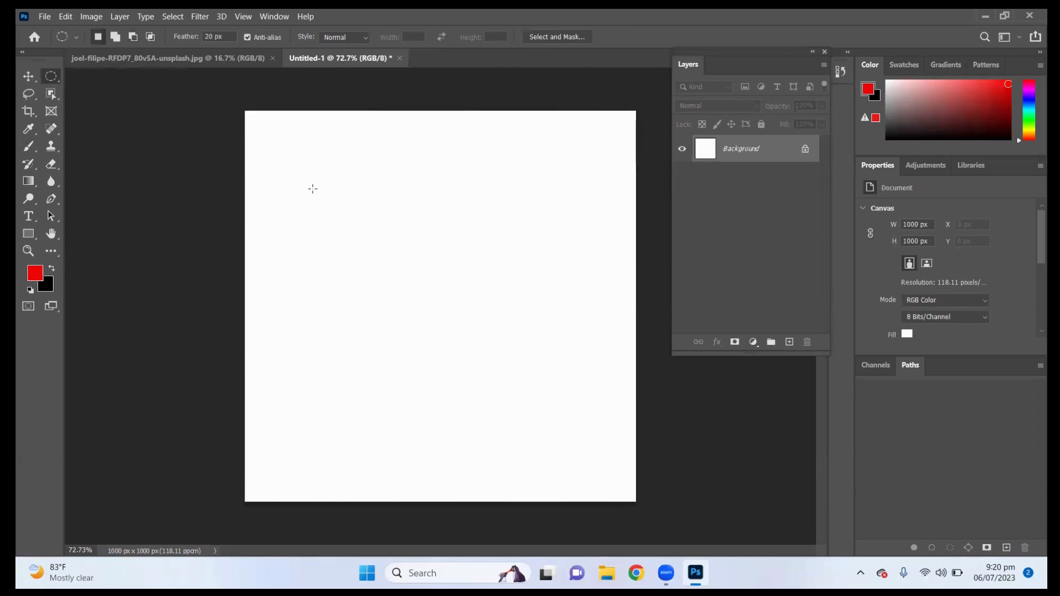
{"action": "left_click_drag", "start_coordinate": [312, 189], "coordinate": [443, 315]}
{"action": "left_click", "coordinate": [459, 455]}
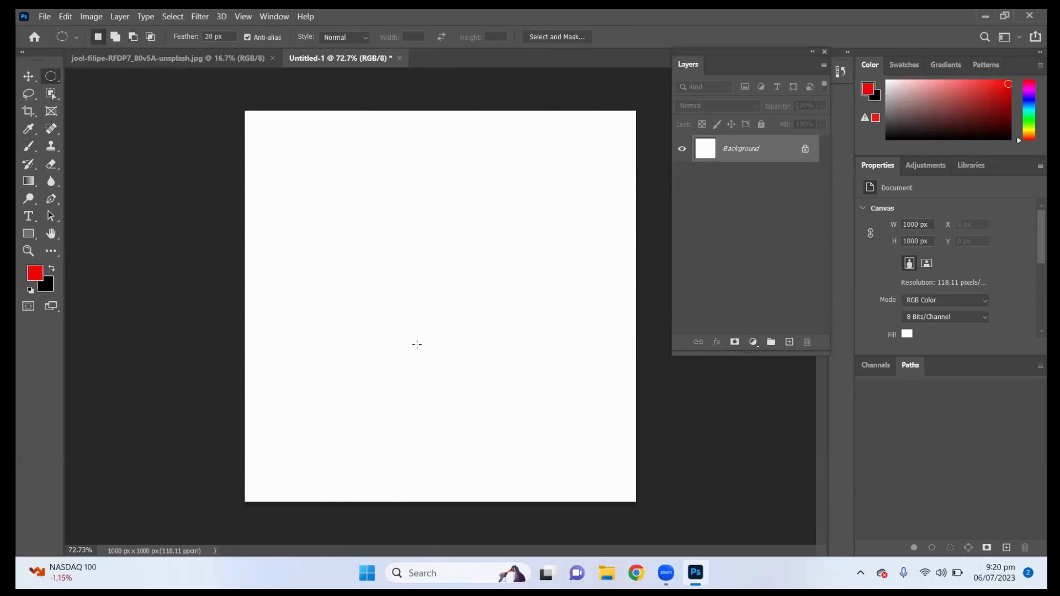
{"action": "left_click", "coordinate": [450, 324]}
{"action": "left_click_drag", "start_coordinate": [366, 155], "coordinate": [532, 466]}
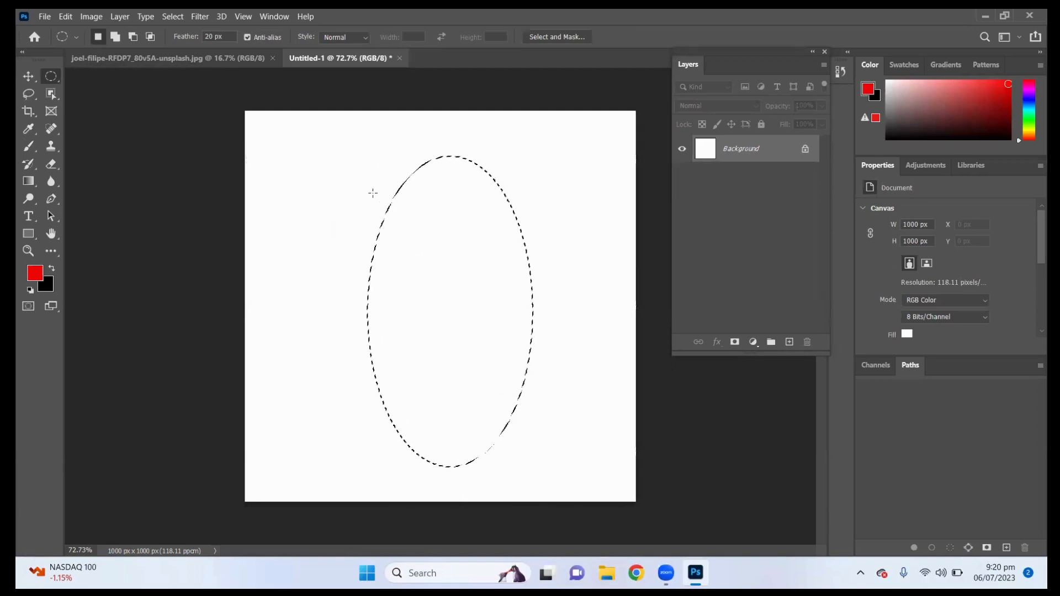
{"action": "mouse_move", "coordinate": [393, 194]}
{"action": "left_mouse_down"}
{"action": "mouse_move", "coordinate": [377, 192]}
{"action": "mouse_move", "coordinate": [386, 194]}
{"action": "left_mouse_up"}
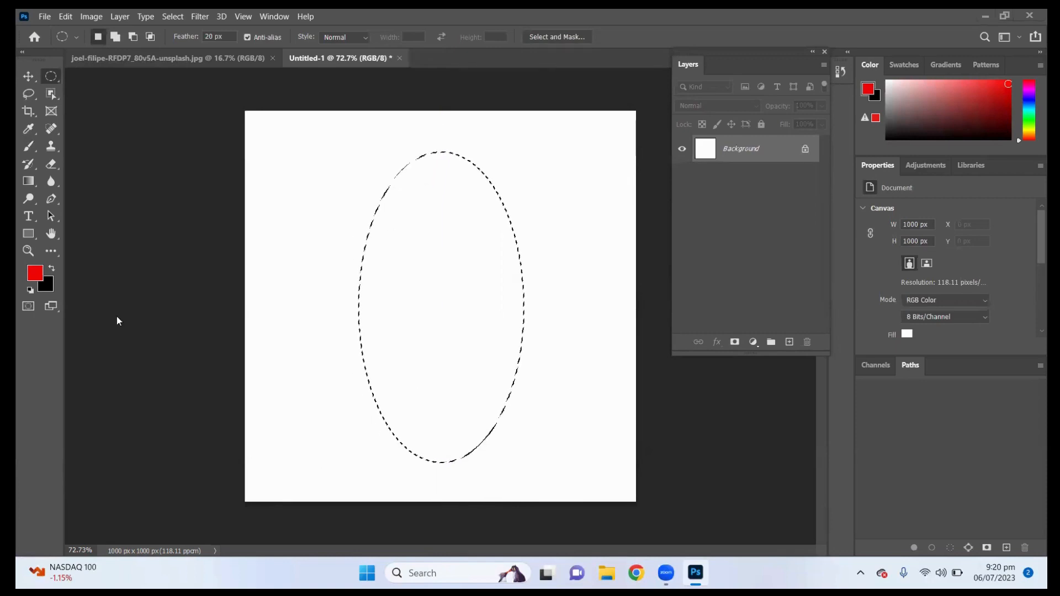
Step: Fill the elliptical selection on the Background with the red foreground colour, and undo the fill
{"action": "key", "text": "ctrl+d"}
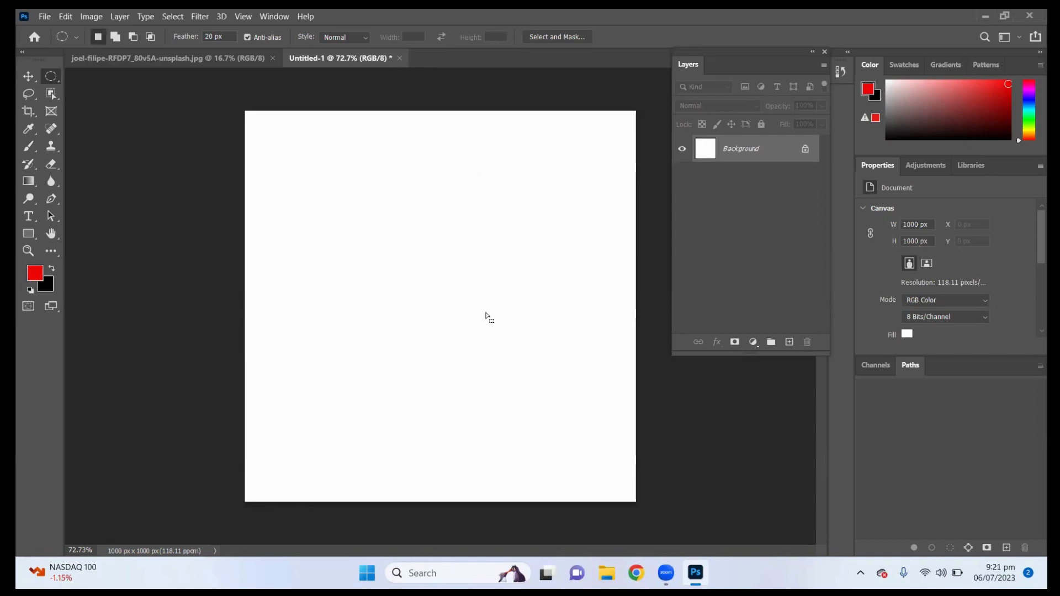
{"action": "key", "text": "ctrl+z"}
{"action": "key", "text": "alt"}
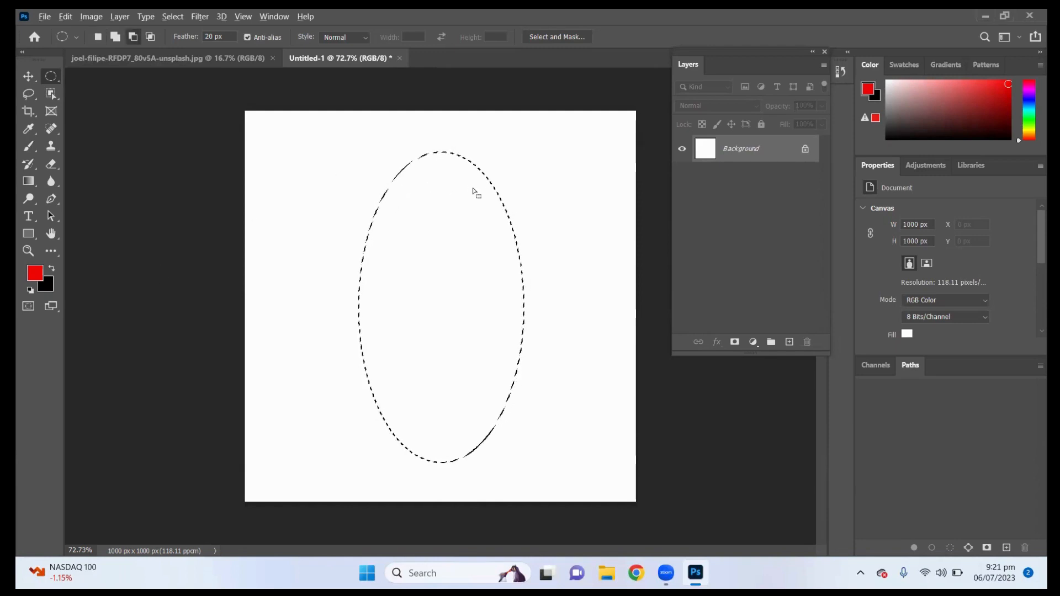
{"action": "key", "text": "alt+BackSpace"}
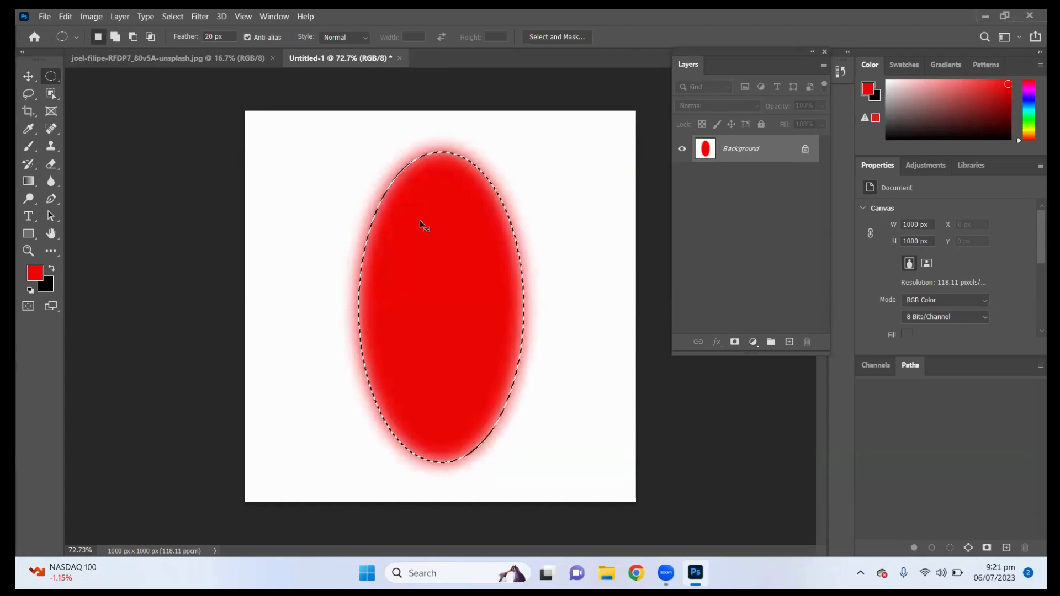
{"action": "key", "text": "ctrl+z"}
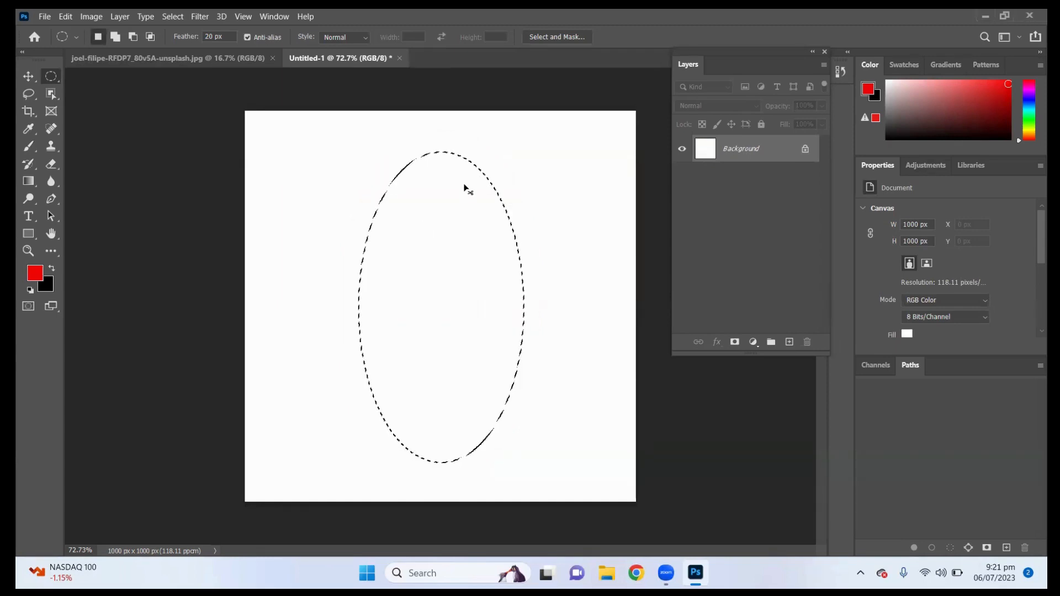
Step: Feather the elliptical selection with a radius of 1.5 pixels and fill it with the black background colour
{"action": "left_click_drag", "start_coordinate": [468, 185], "coordinate": [477, 189]}
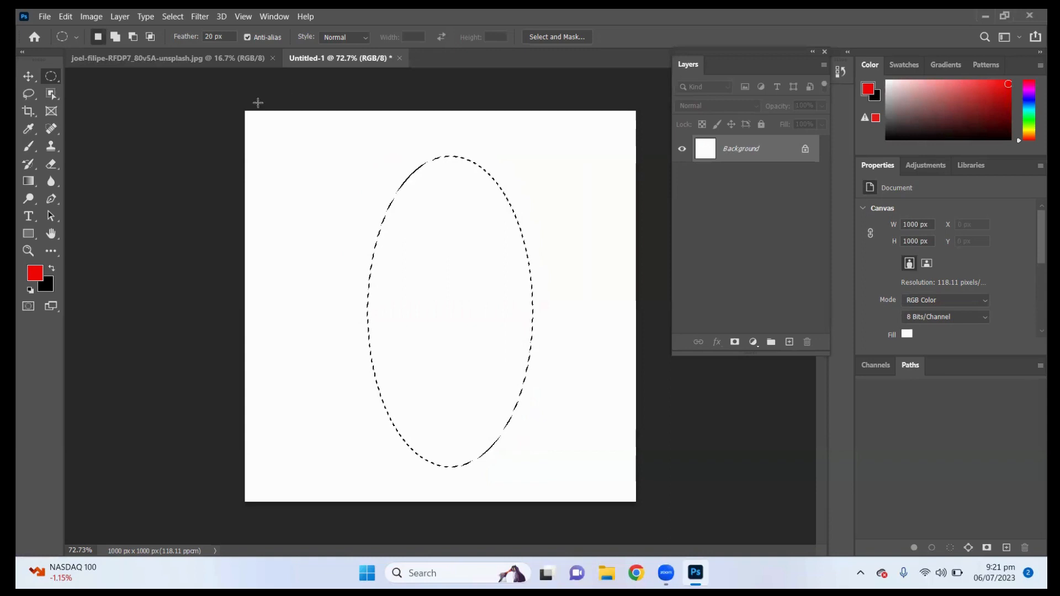
{"action": "right_click", "coordinate": [423, 177]}
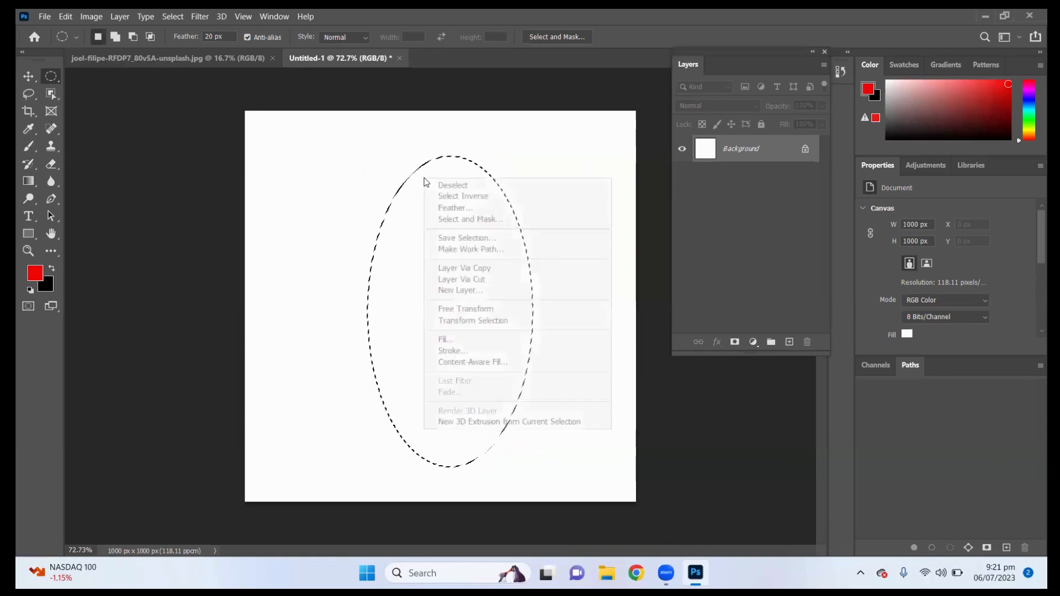
{"action": "left_click", "coordinate": [461, 207]}
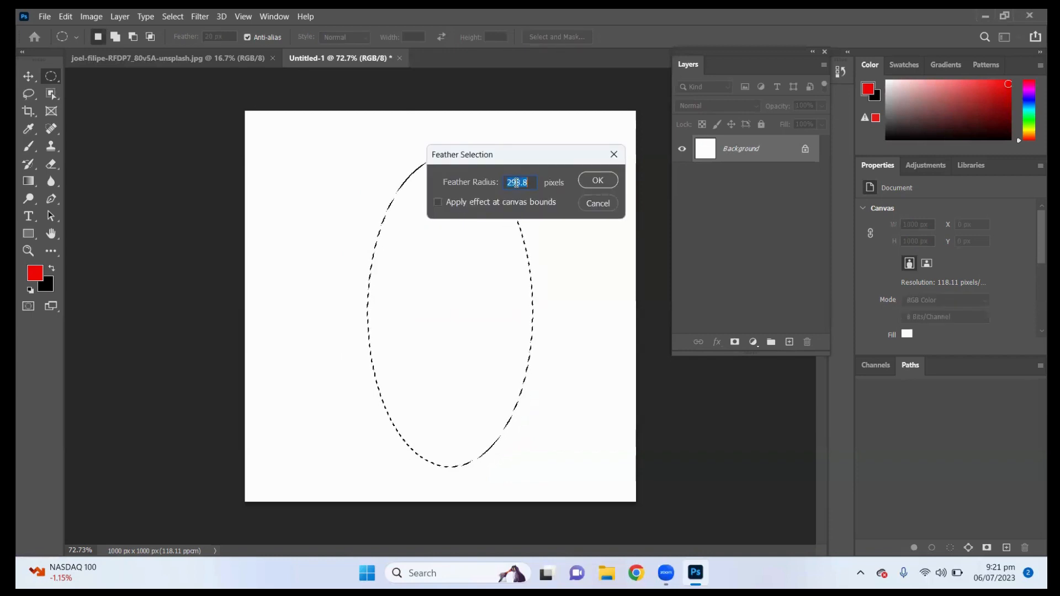
{"action": "type", "text": "0"}
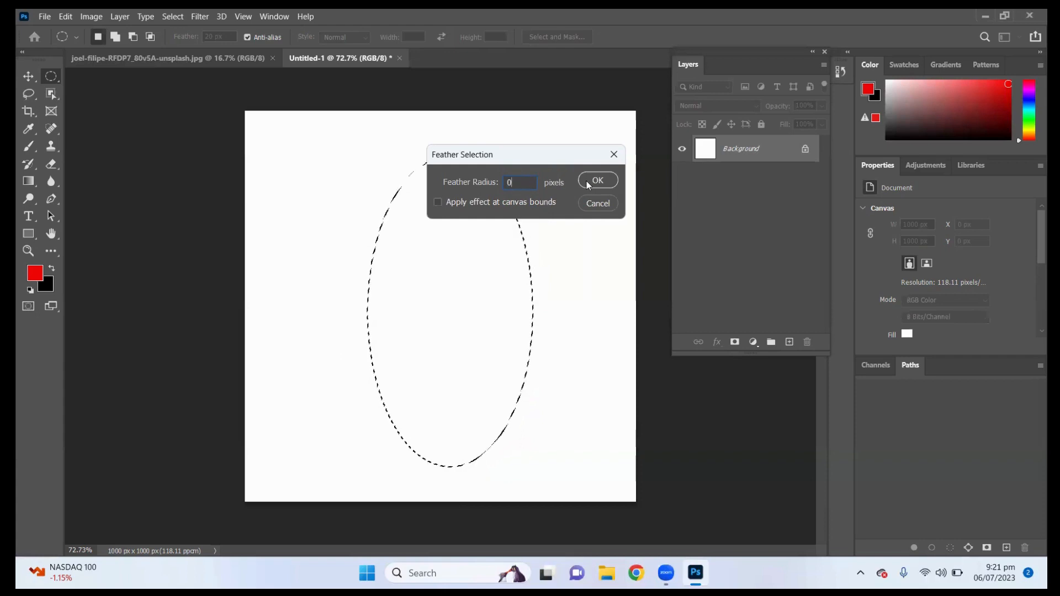
{"action": "key", "text": "BackSpace"}
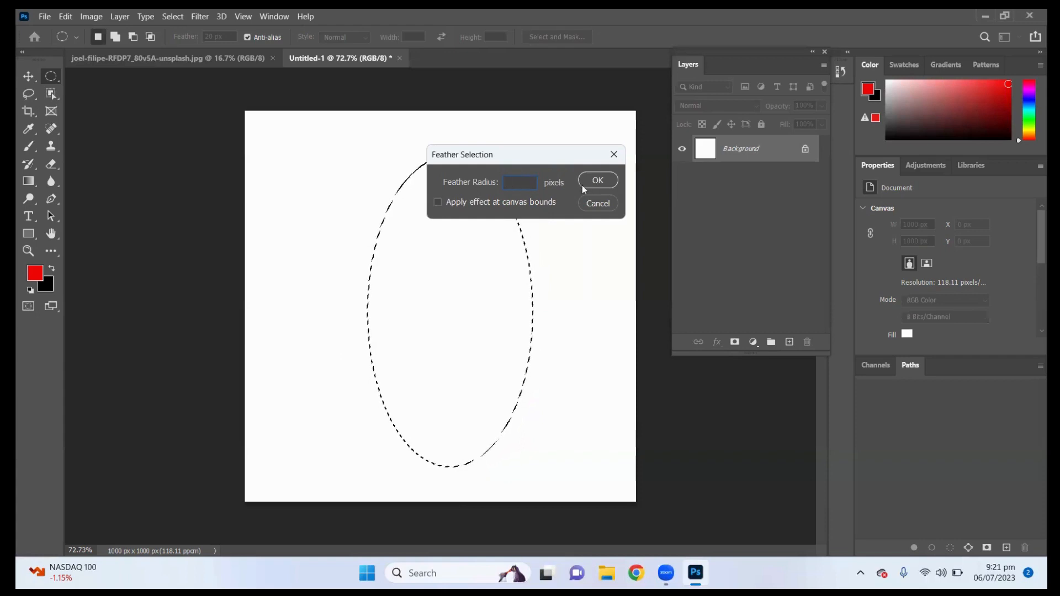
{"action": "type", "text": "1.5"}
{"action": "left_click", "coordinate": [582, 185]}
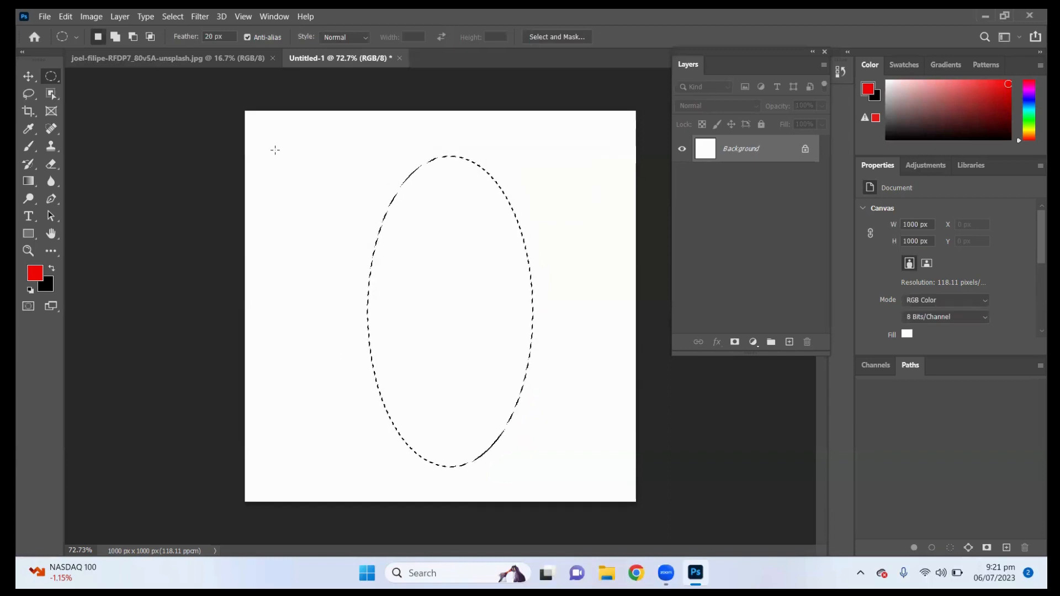
{"action": "key", "text": "ctrl+BackSpace"}
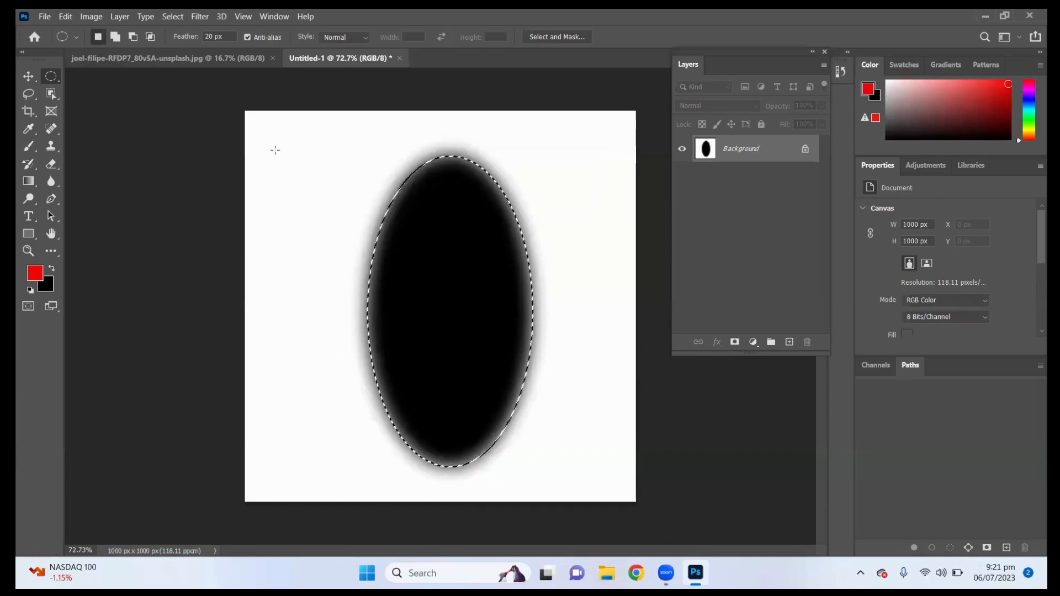
Step: Feather the elliptical selection around the black fill again with a radius of 300 pixels
{"action": "right_click", "coordinate": [381, 194]}
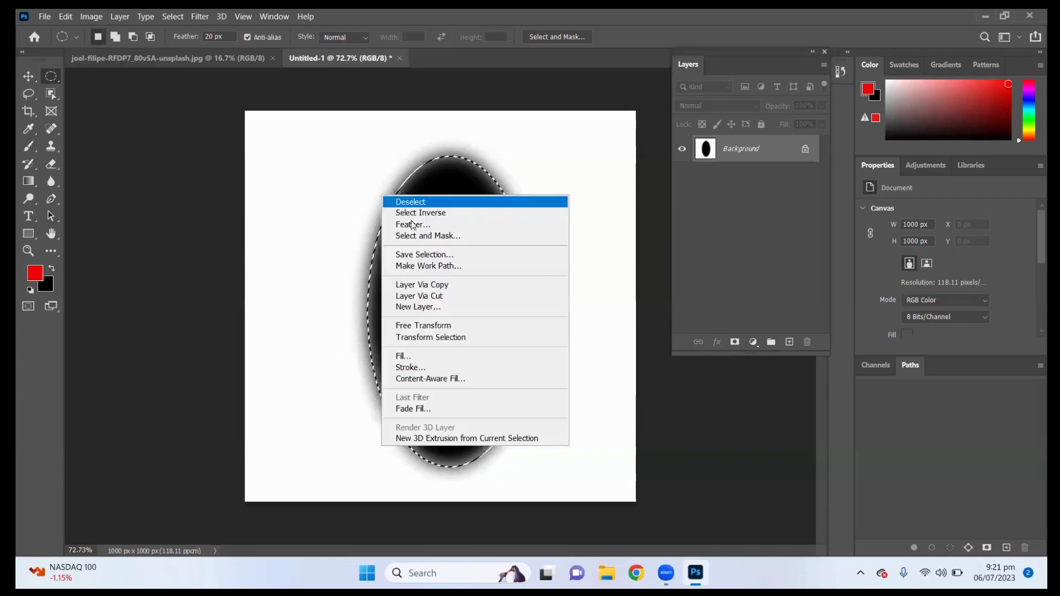
{"action": "left_click", "coordinate": [422, 223]}
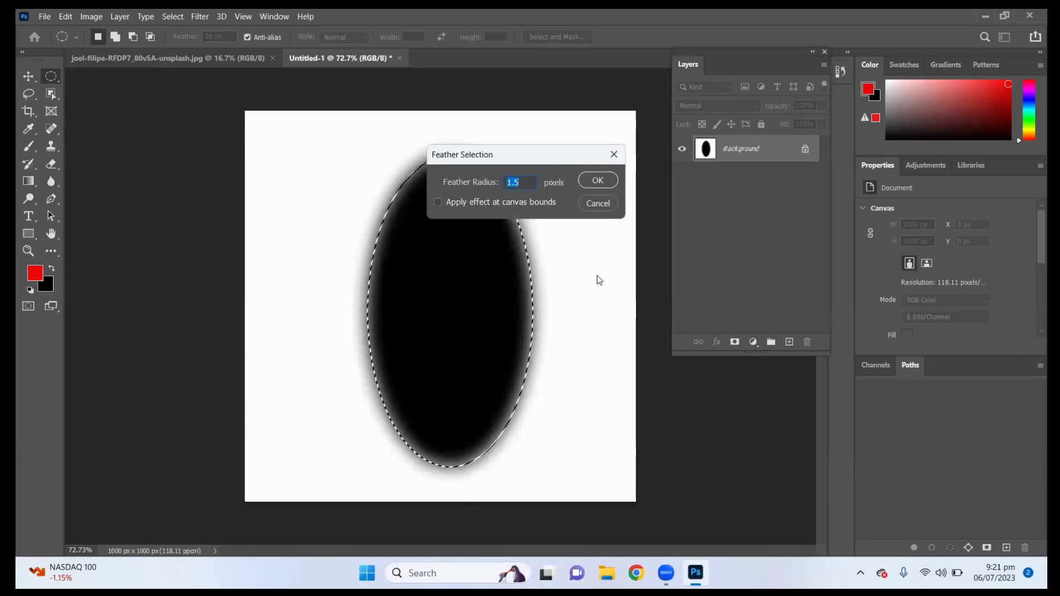
{"action": "scroll", "coordinate": [515, 179], "scroll_direction": "up", "scroll_amount": 8}
{"action": "scroll", "coordinate": [516, 180], "scroll_direction": "up", "scroll_amount": 7}
{"action": "scroll", "coordinate": [516, 180], "scroll_direction": "up", "scroll_amount": 6}
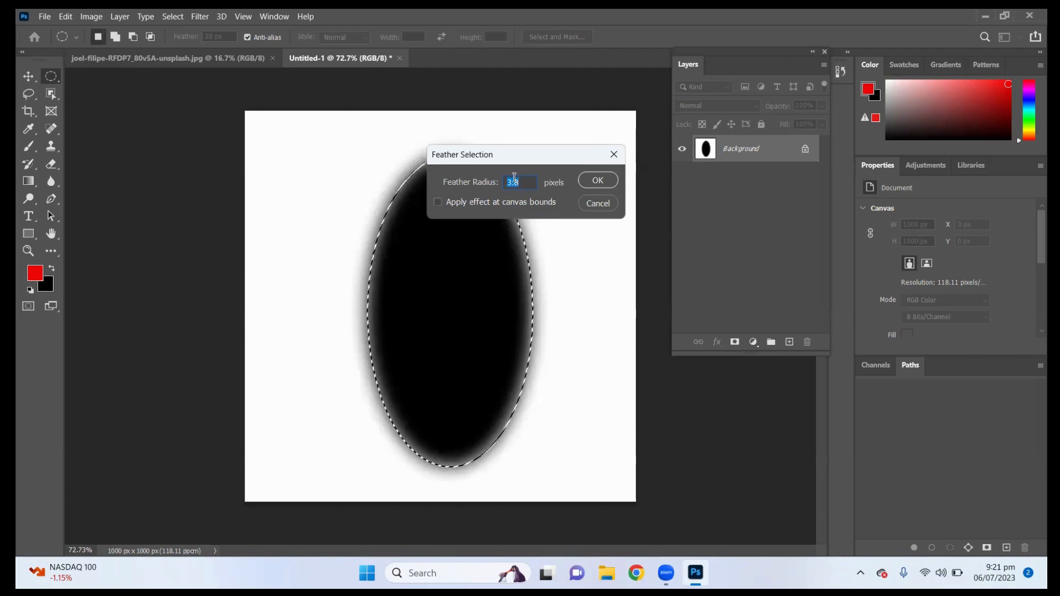
{"action": "type", "text": "300"}
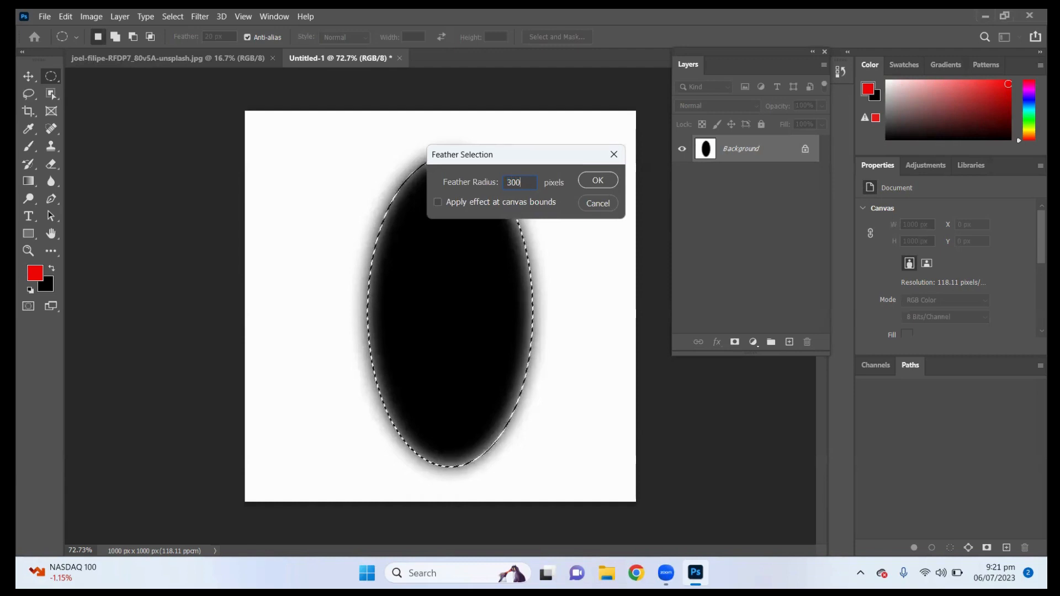
{"action": "left_click", "coordinate": [604, 180]}
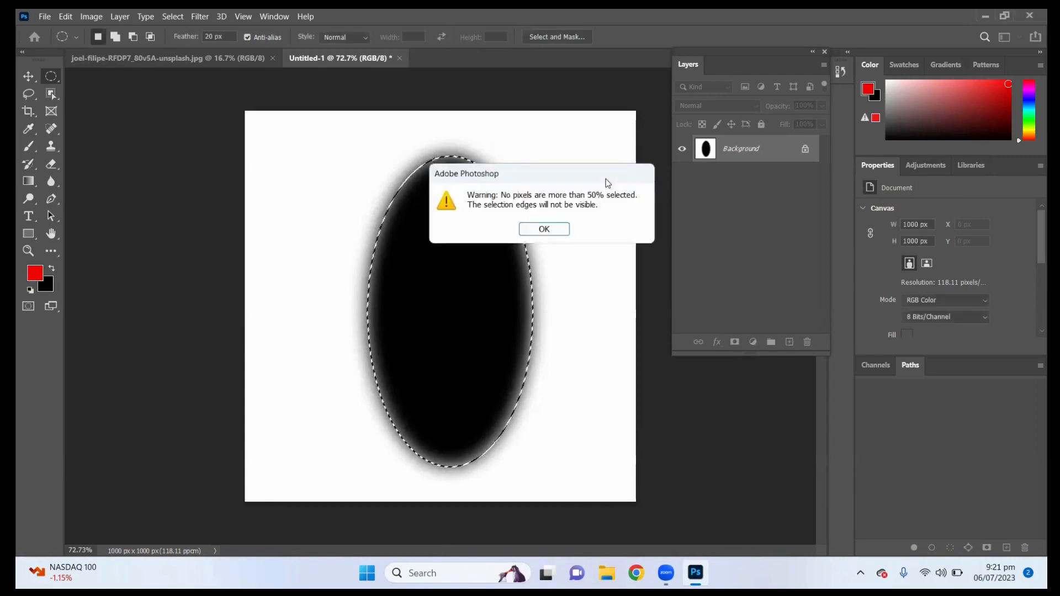
{"action": "left_click", "coordinate": [544, 229]}
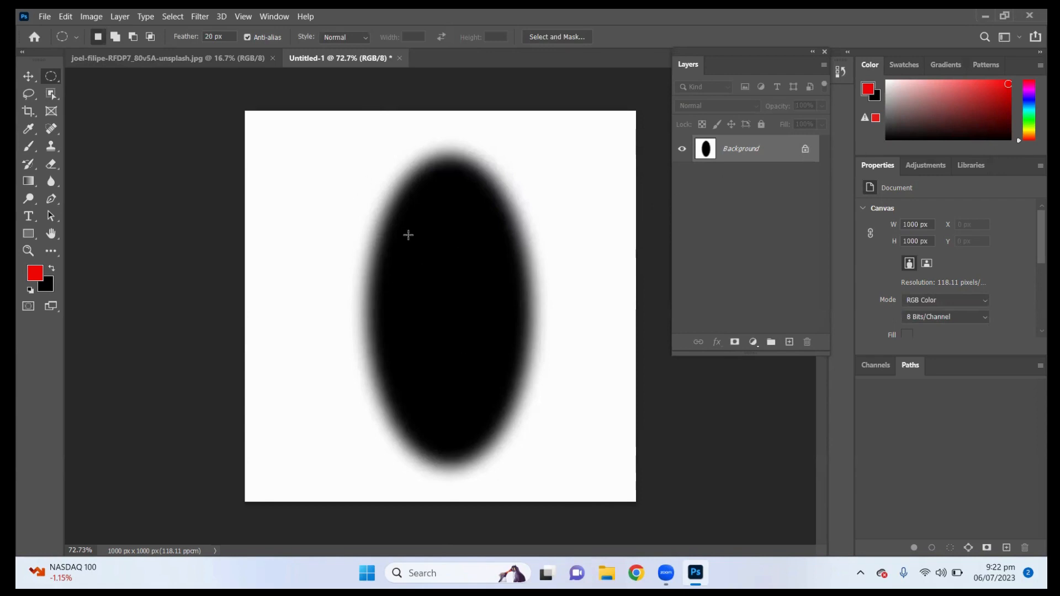
Step: Undo the 300-pixel feather, the black fill and the elliptical selection
{"action": "key", "text": "ctrl+shift+d"}
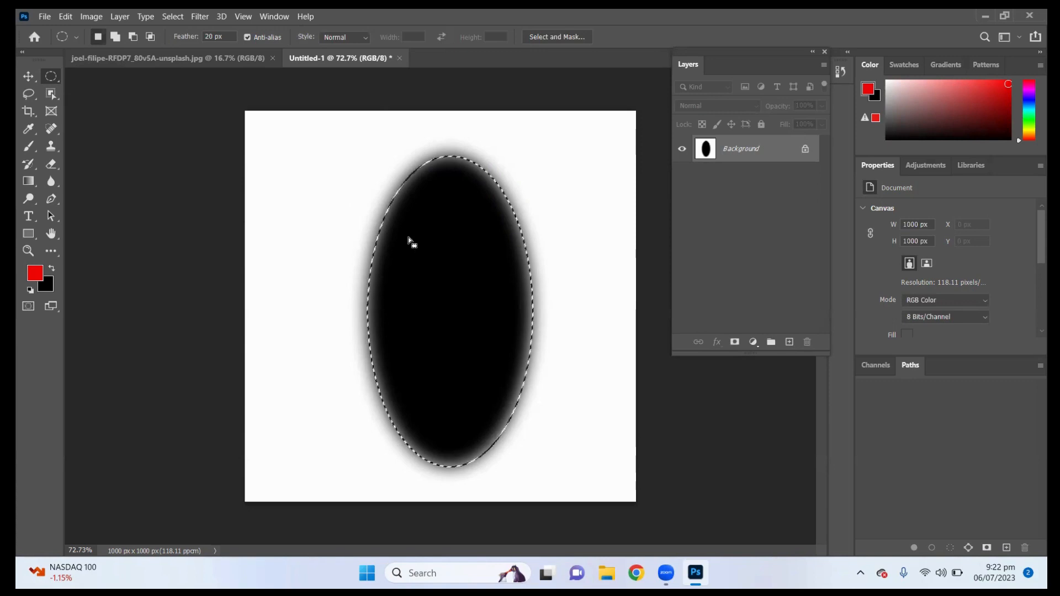
{"action": "key", "text": "ctrl+z"}
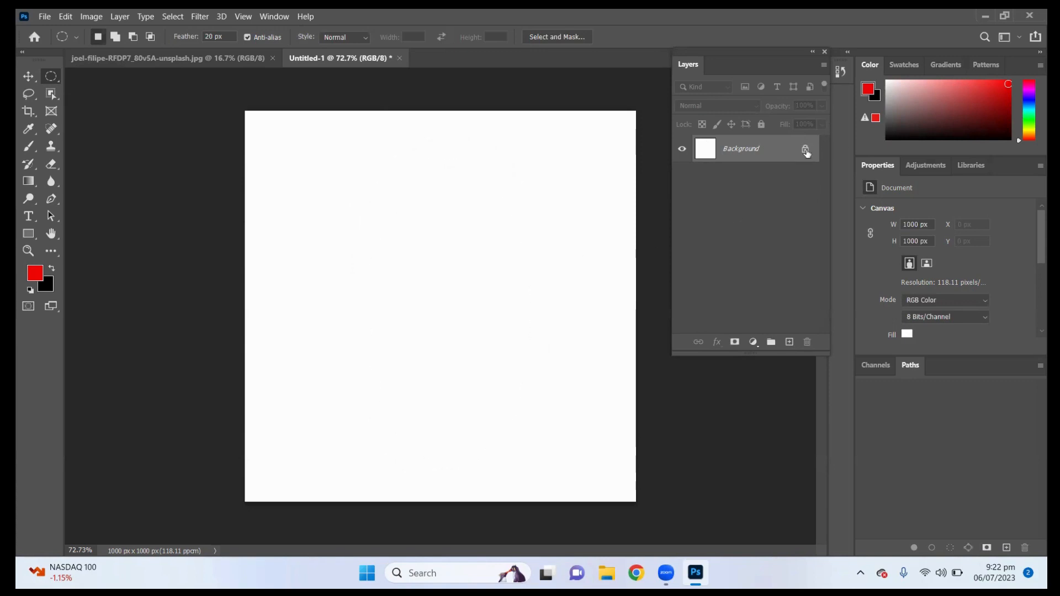
Step: Add a new layer to Untitled-1 and open sheldon-mqsxgdkJw2M-unsplash.jpg from the Downloads folder
{"action": "left_click", "coordinate": [789, 342]}
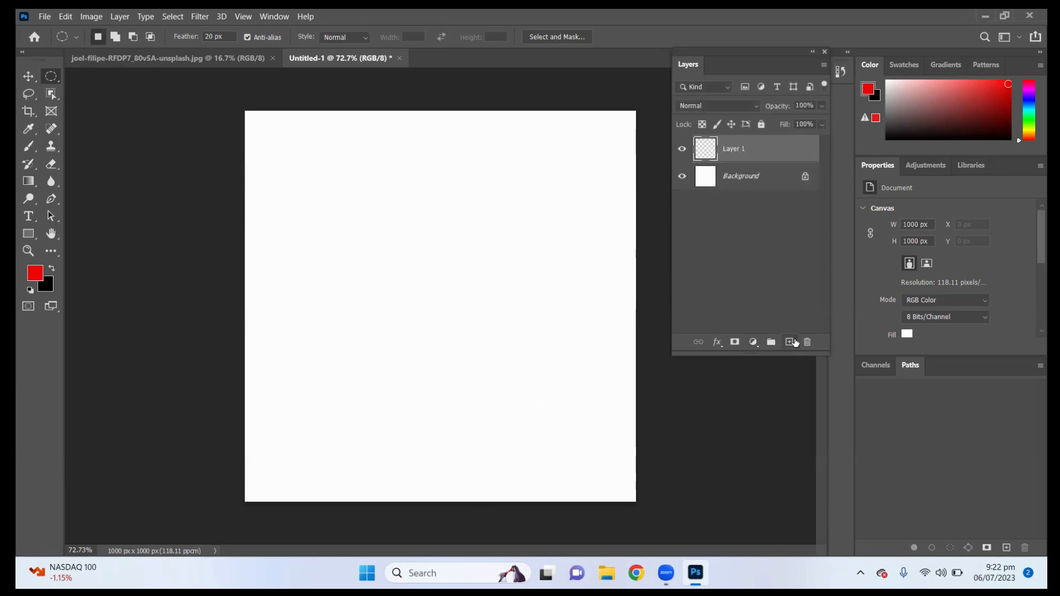
{"action": "left_click", "coordinate": [43, 16]}
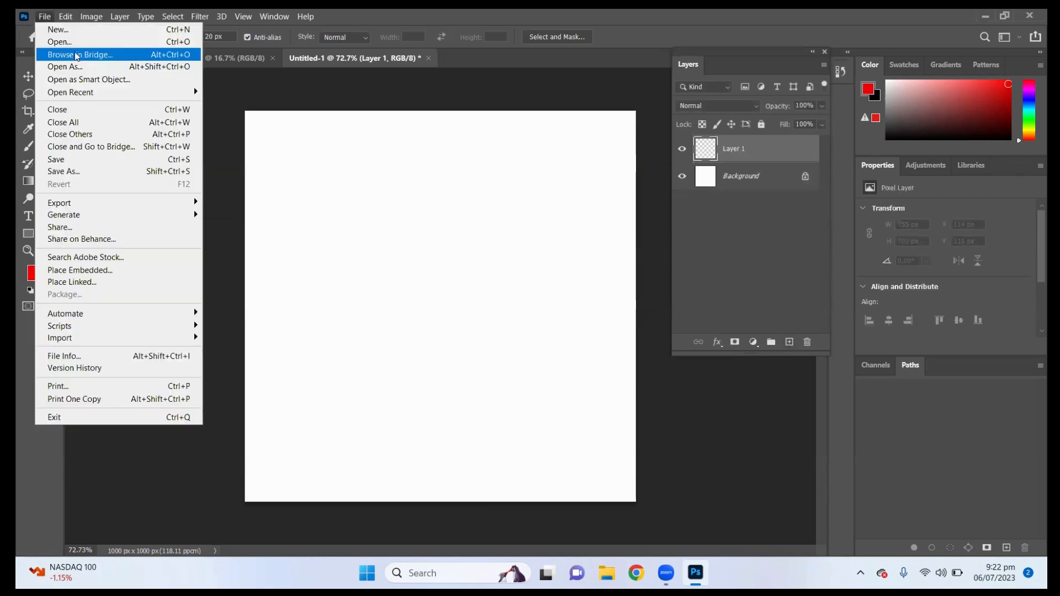
{"action": "left_click", "coordinate": [71, 43]}
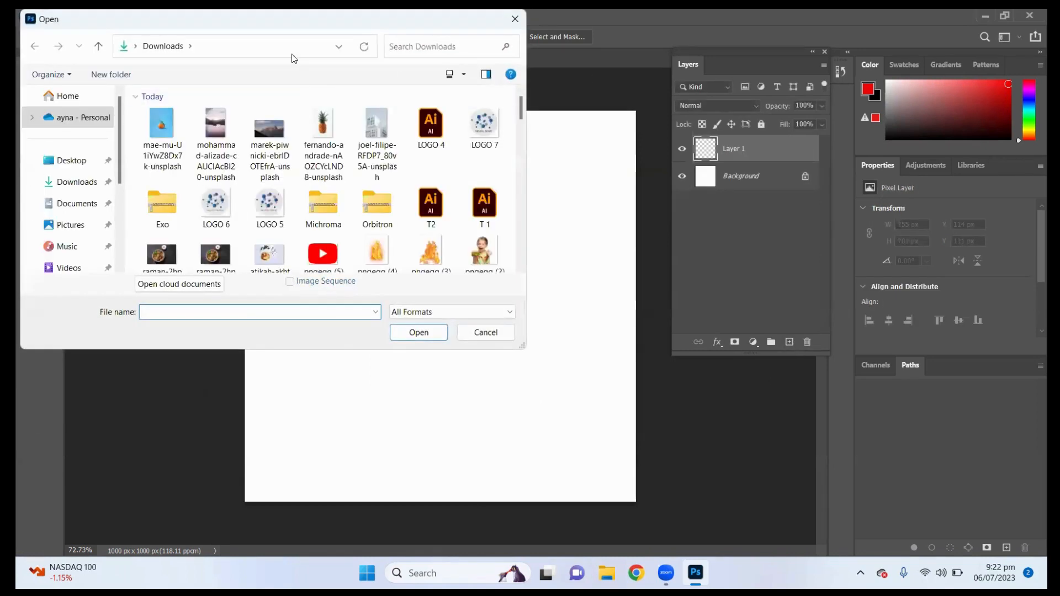
{"action": "scroll", "coordinate": [362, 163], "scroll_direction": "down", "scroll_amount": 2}
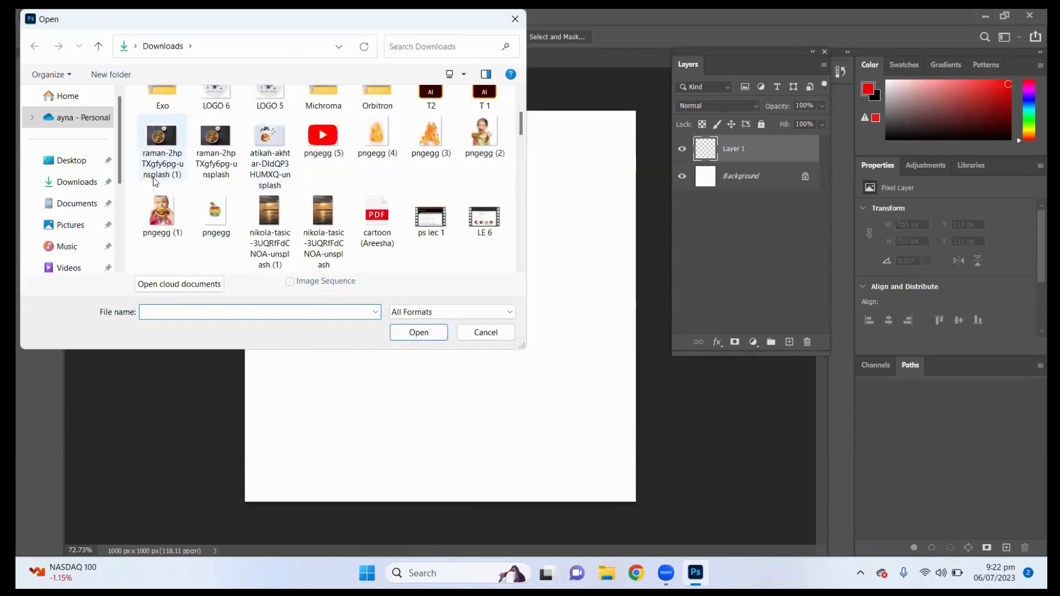
{"action": "scroll", "coordinate": [280, 196], "scroll_direction": "down", "scroll_amount": 3}
{"action": "scroll", "coordinate": [280, 185], "scroll_direction": "down", "scroll_amount": 3}
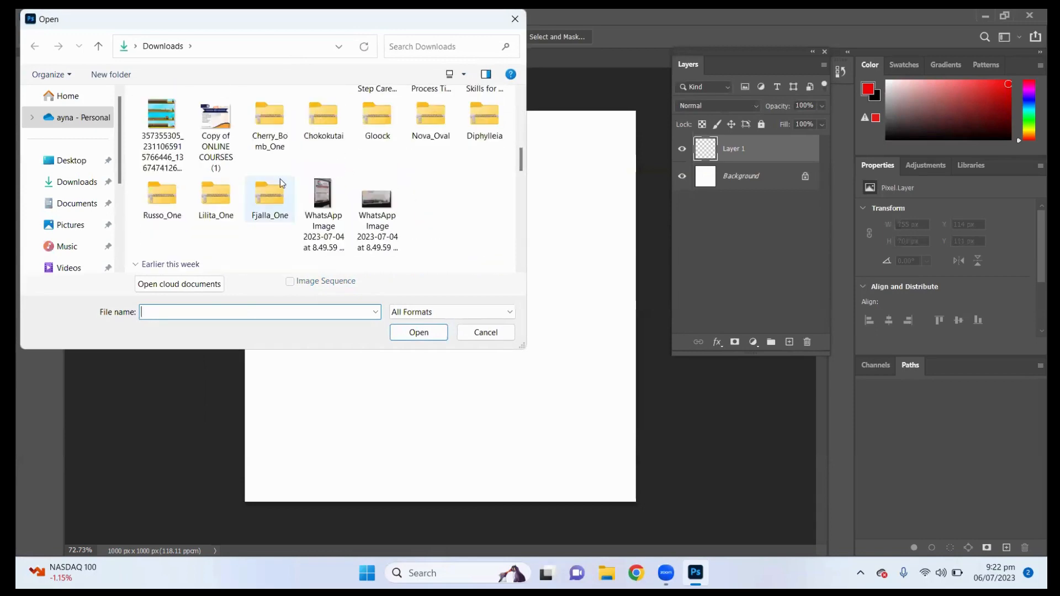
{"action": "scroll", "coordinate": [315, 179], "scroll_direction": "down", "scroll_amount": 3}
{"action": "scroll", "coordinate": [362, 174], "scroll_direction": "down", "scroll_amount": 3}
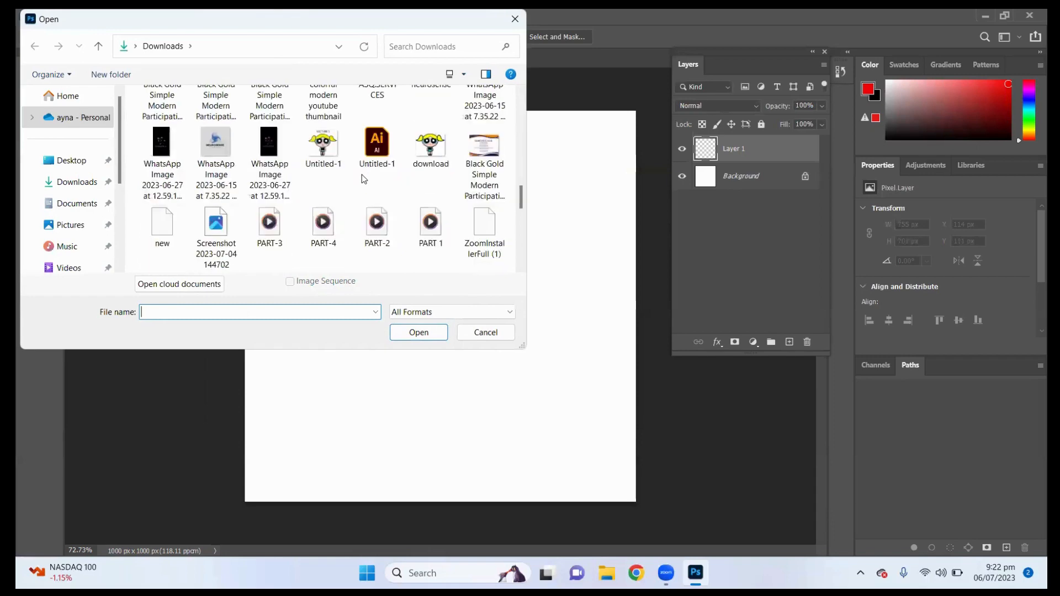
{"action": "scroll", "coordinate": [368, 179], "scroll_direction": "up", "scroll_amount": 3}
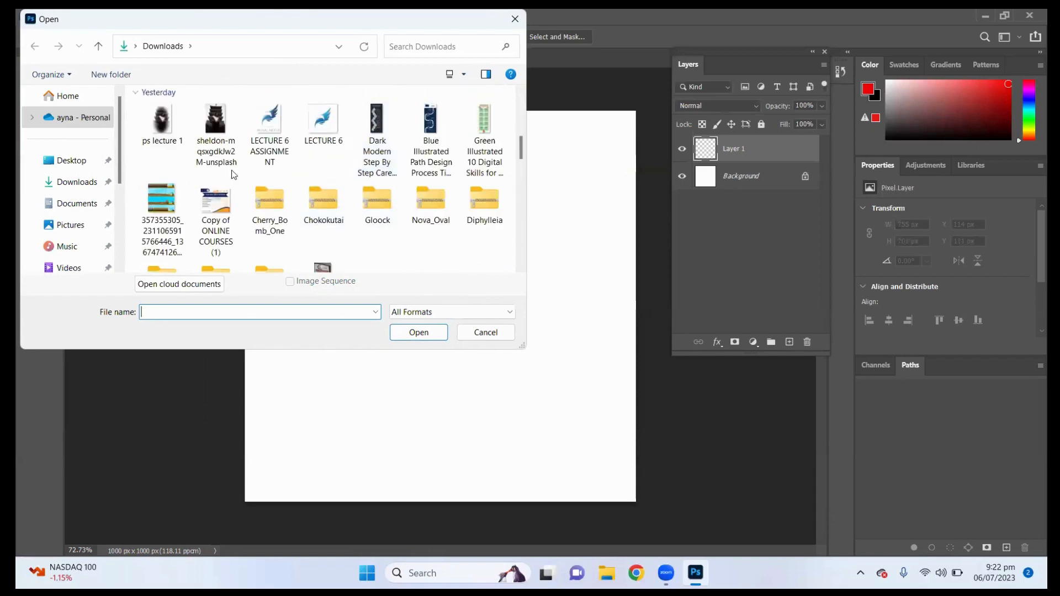
{"action": "scroll", "coordinate": [269, 185], "scroll_direction": "up", "scroll_amount": 3}
{"action": "scroll", "coordinate": [220, 237], "scroll_direction": "down", "scroll_amount": 3}
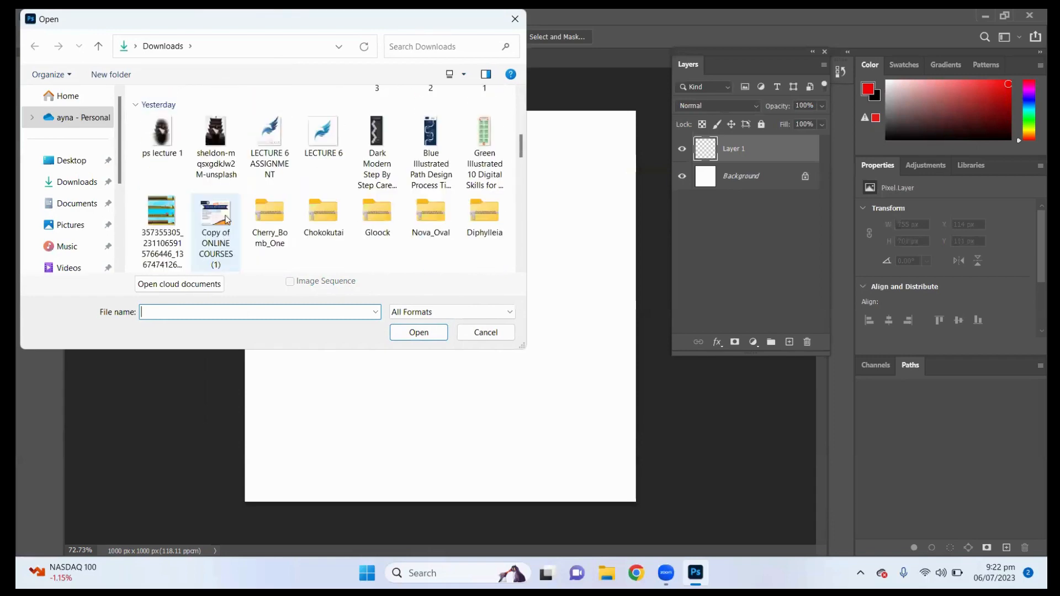
{"action": "double_click", "coordinate": [205, 145]}
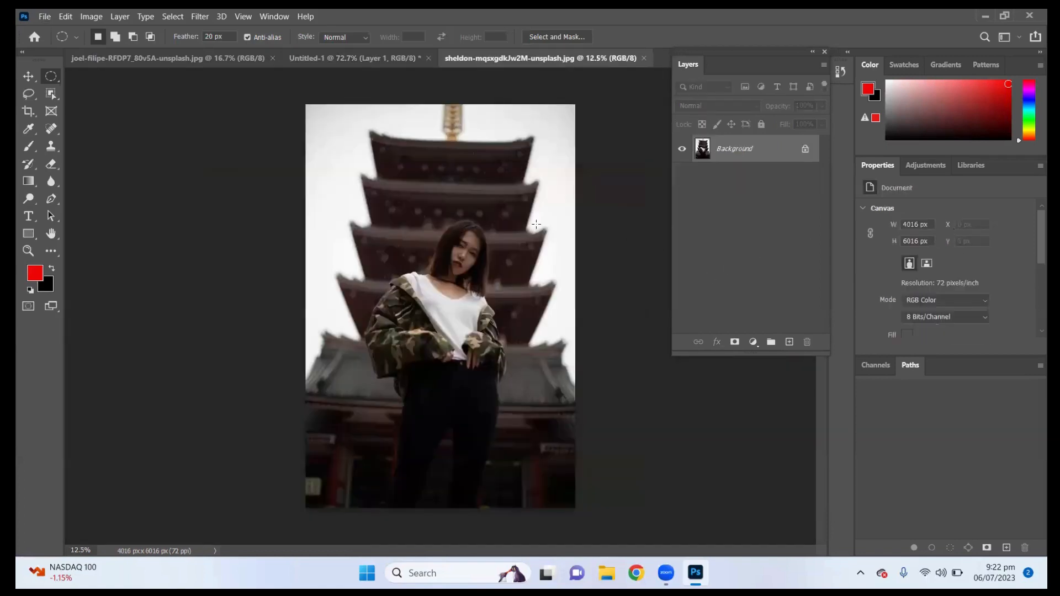
Step: Add a new layer above the photo, draw an elliptical selection about 2573 × 5164 px and centre it around the woman
{"action": "left_click", "coordinate": [790, 344]}
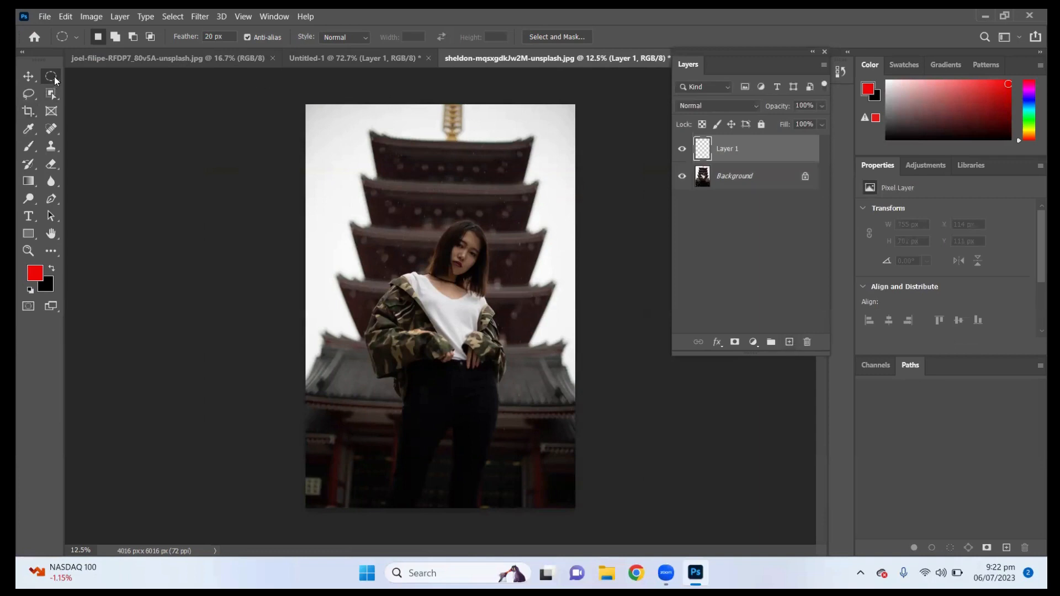
{"action": "left_click_drag", "start_coordinate": [382, 167], "coordinate": [534, 481]}
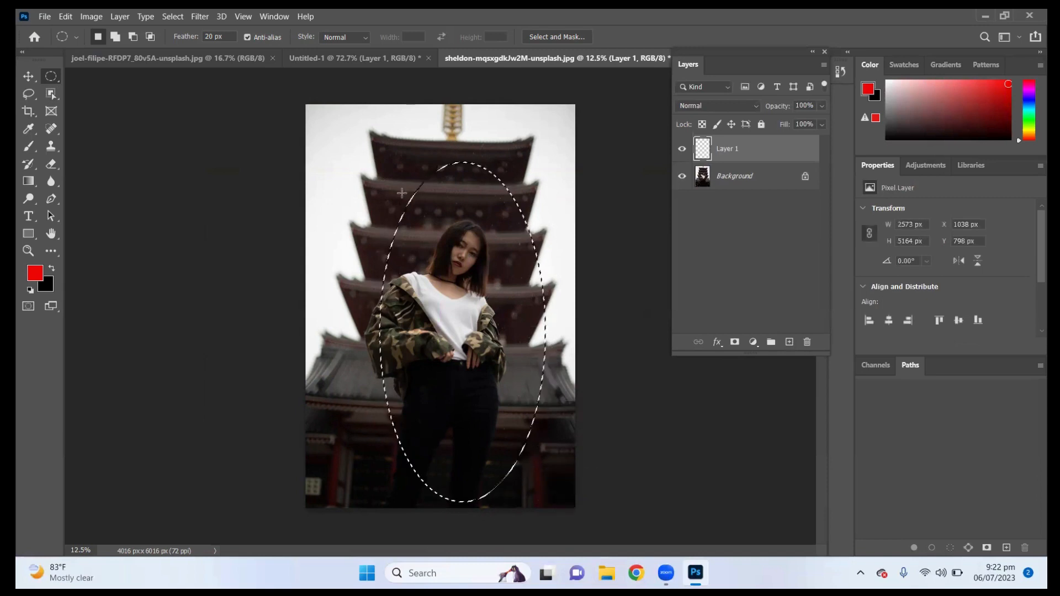
{"action": "left_click_drag", "start_coordinate": [439, 171], "coordinate": [418, 178]}
Step: Feather the elliptical selection with a radius of 300 pixels and invert it
{"action": "right_click", "coordinate": [431, 174]}
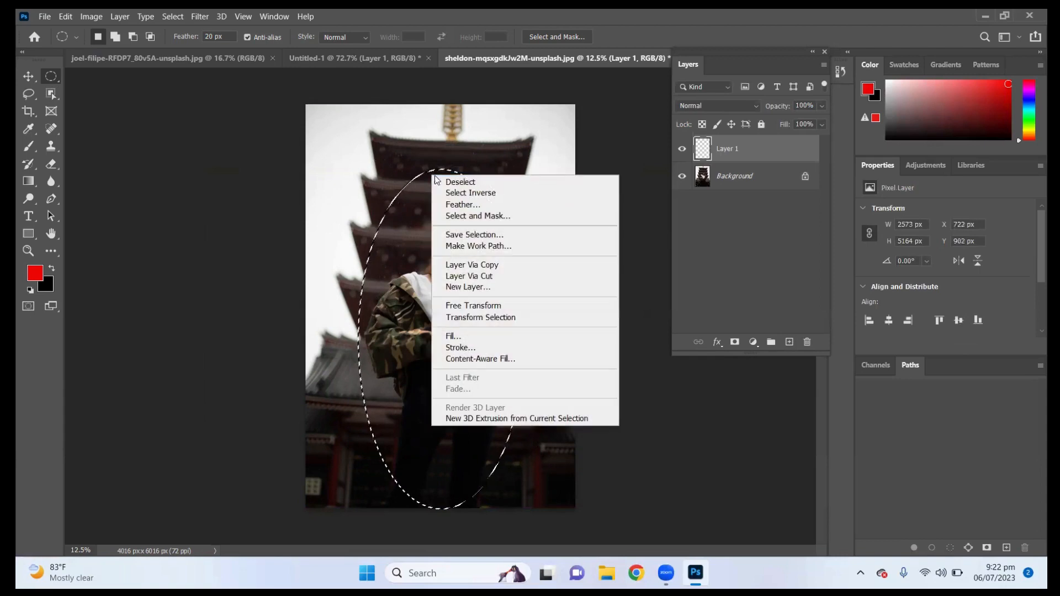
{"action": "left_click", "coordinate": [461, 206]}
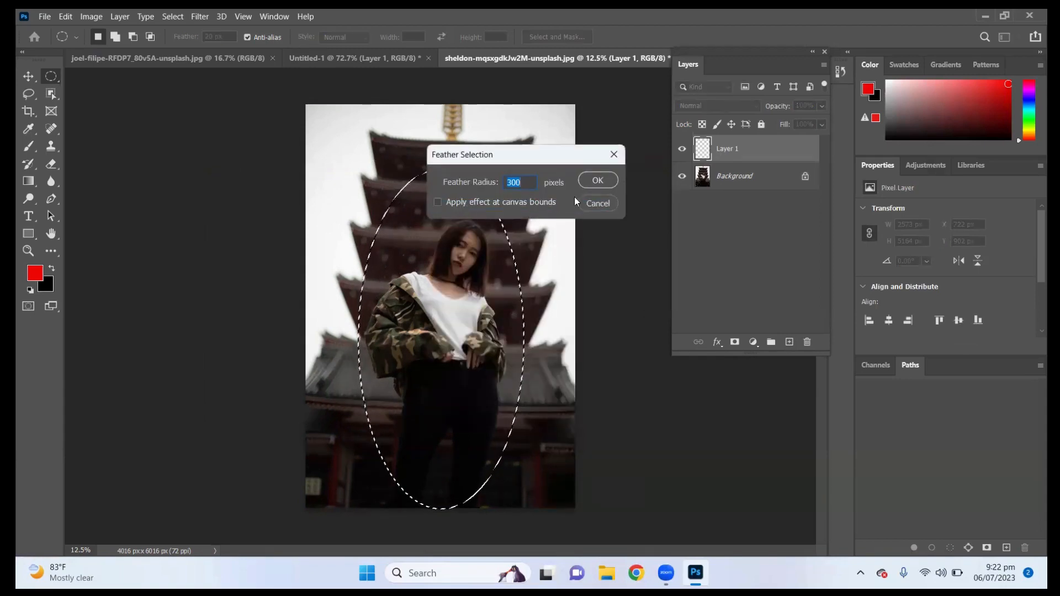
{"action": "left_click", "coordinate": [595, 180]}
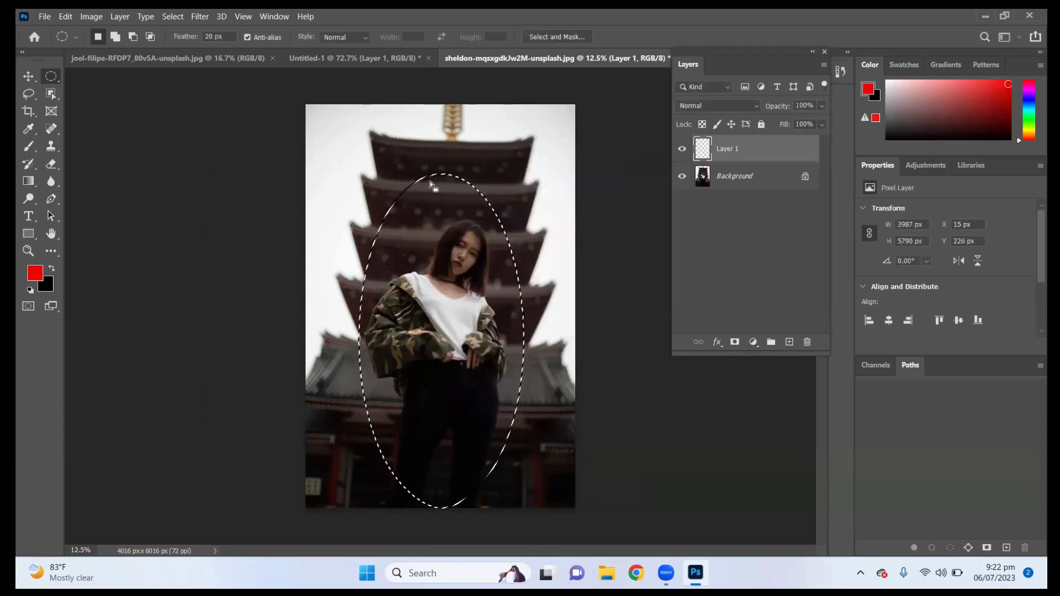
{"action": "right_click", "coordinate": [430, 181]}
{"action": "left_click", "coordinate": [460, 200]}
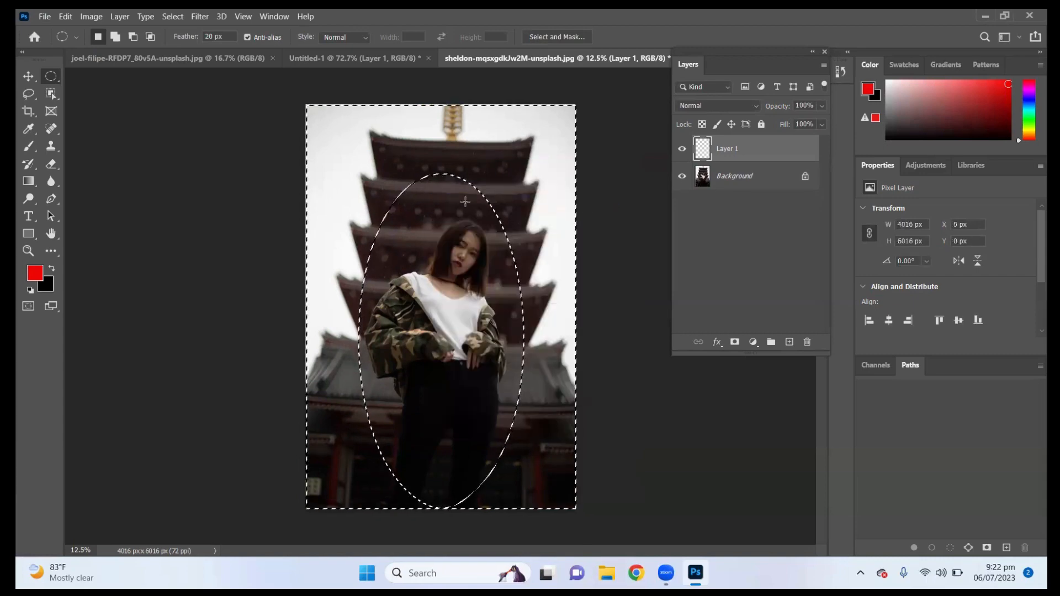
Step: Feather the inverted selection by 300 pixels and fill it on Layer 1 with the black background colour
{"action": "right_click", "coordinate": [415, 184]}
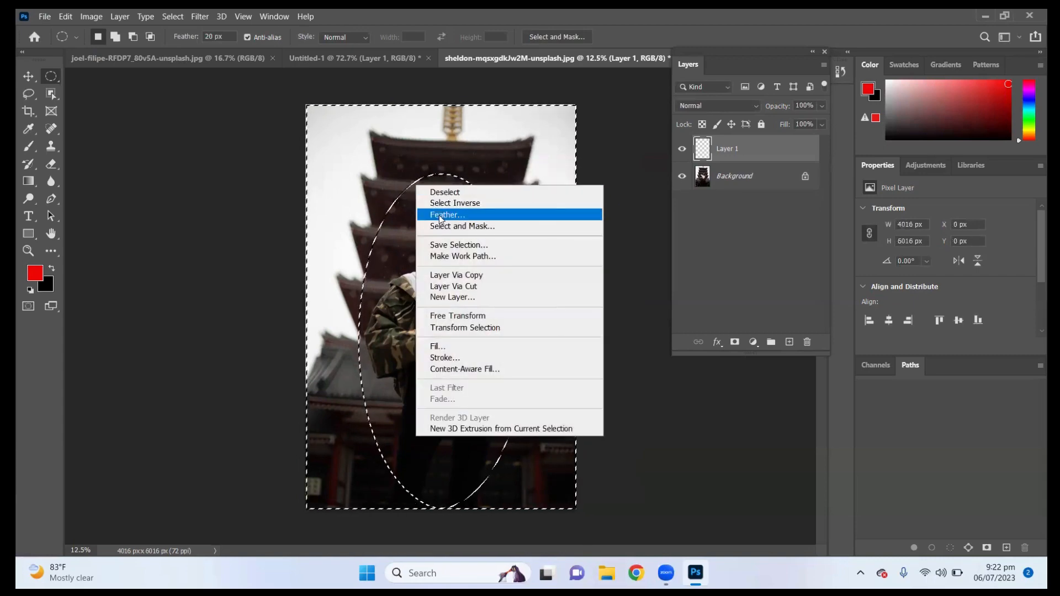
{"action": "left_click", "coordinate": [461, 207]}
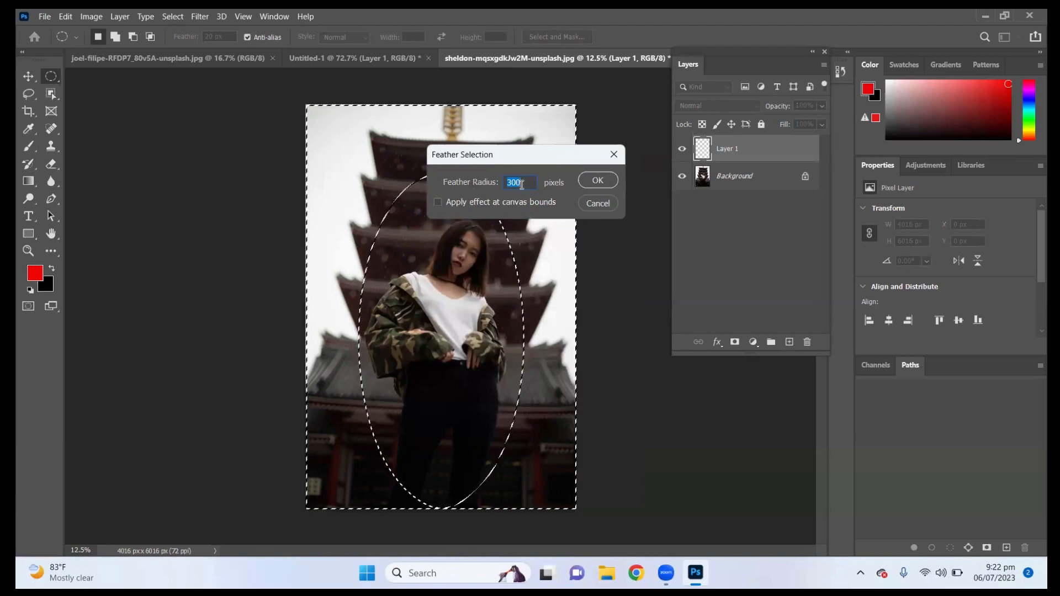
{"action": "left_click", "coordinate": [597, 180]}
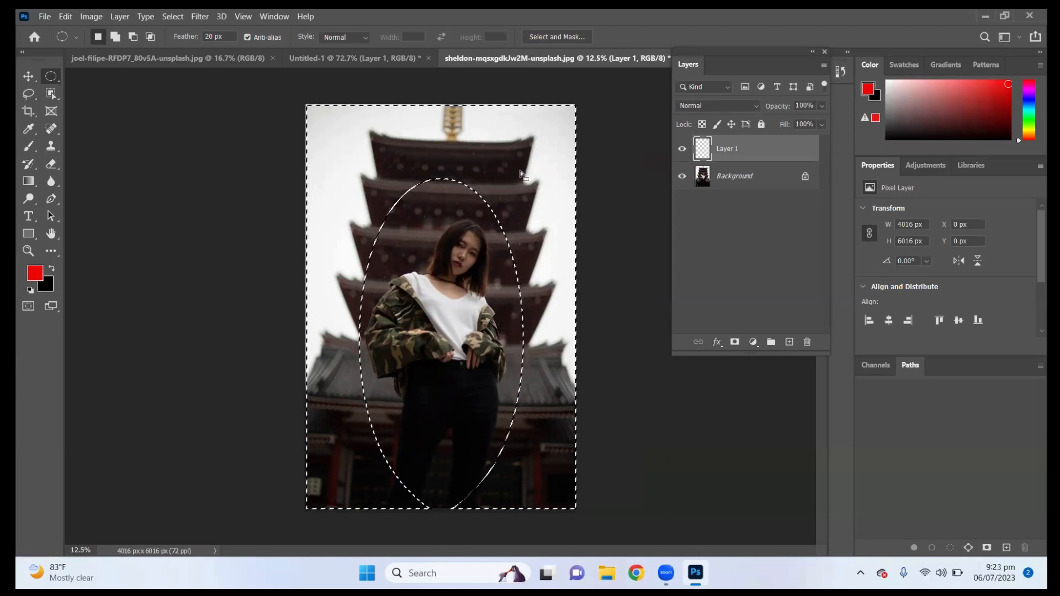
{"action": "key", "text": "ctrl+BackSpace"}
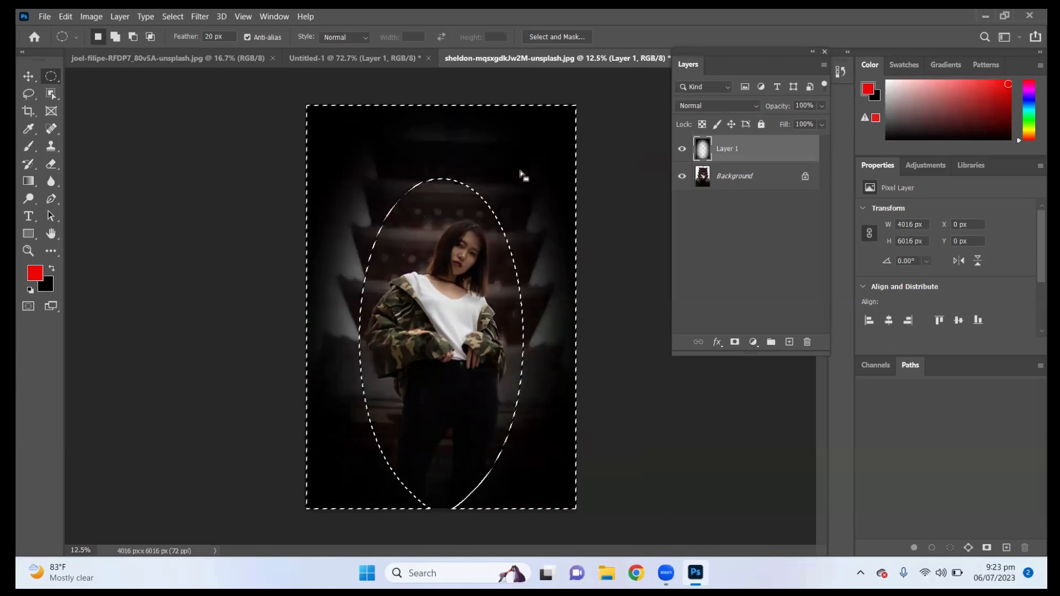
Step: Undo the black fill around the woman on Layer 1
{"action": "left_click", "coordinate": [29, 76]}
{"action": "left_click", "coordinate": [273, 188]}
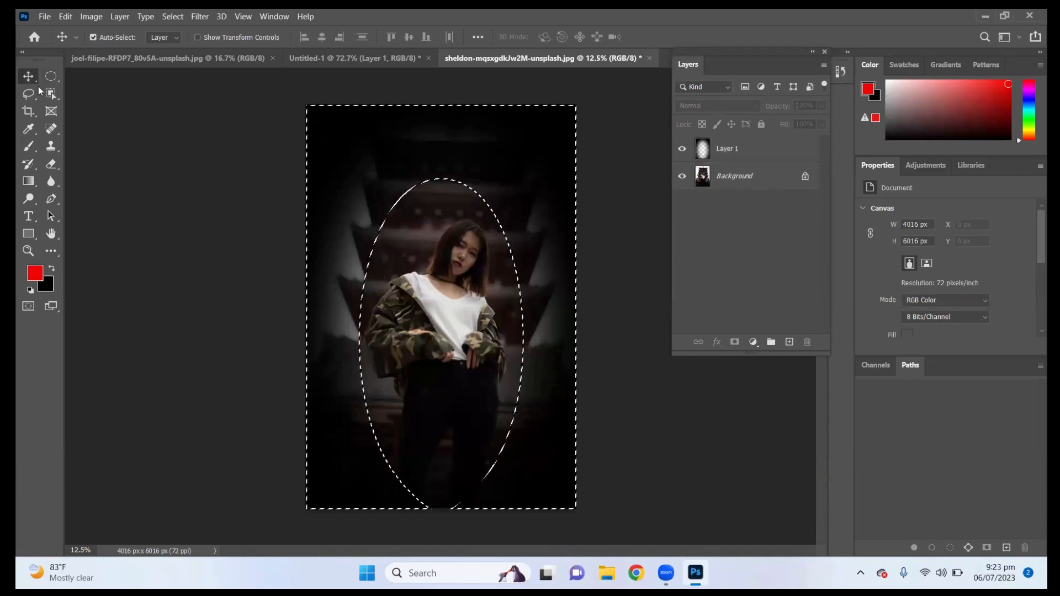
{"action": "left_click", "coordinate": [51, 76]}
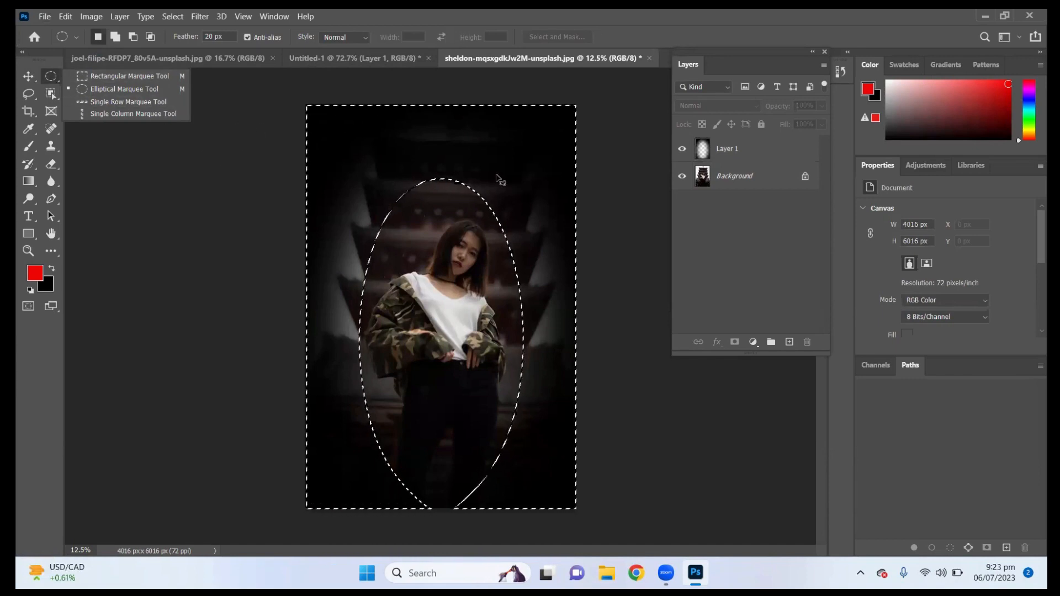
{"action": "key", "text": "ctrl+z"}
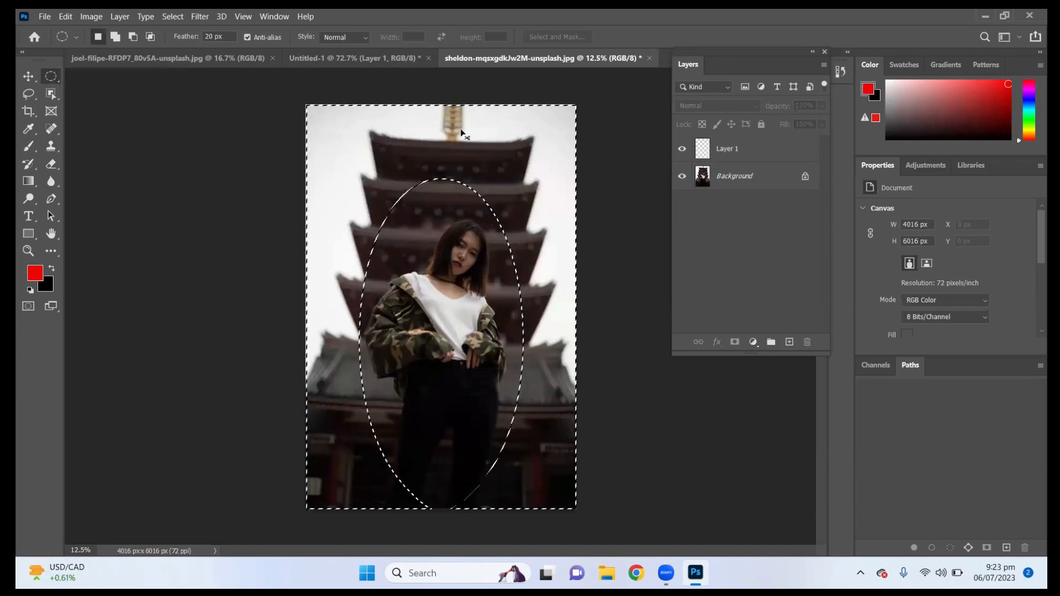
Step: Close the pagoda photo without saving its changes
{"action": "left_click", "coordinate": [27, 76]}
{"action": "left_click", "coordinate": [375, 60]}
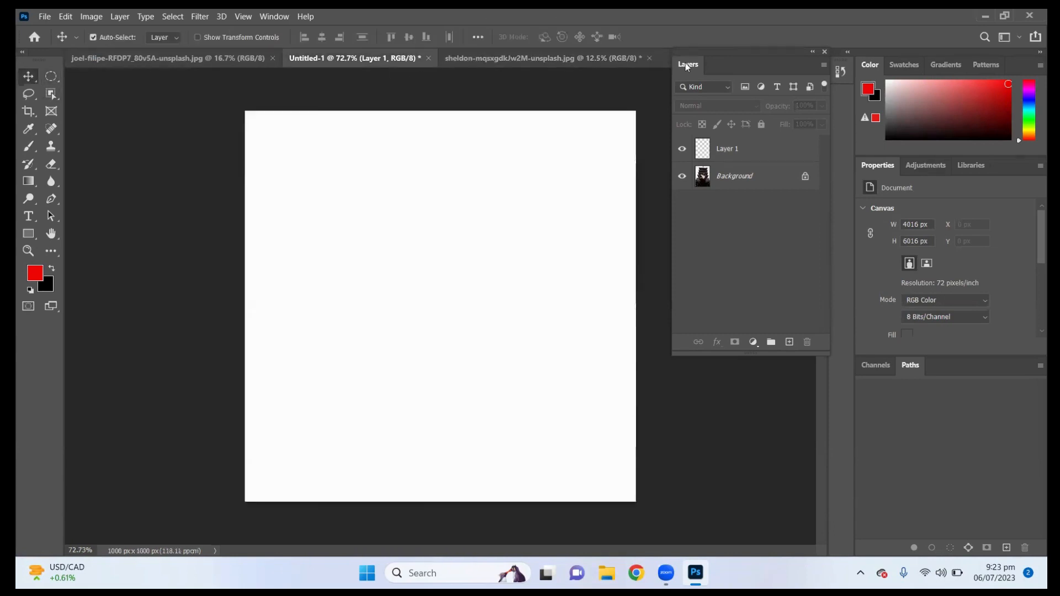
{"action": "left_click", "coordinate": [650, 57]}
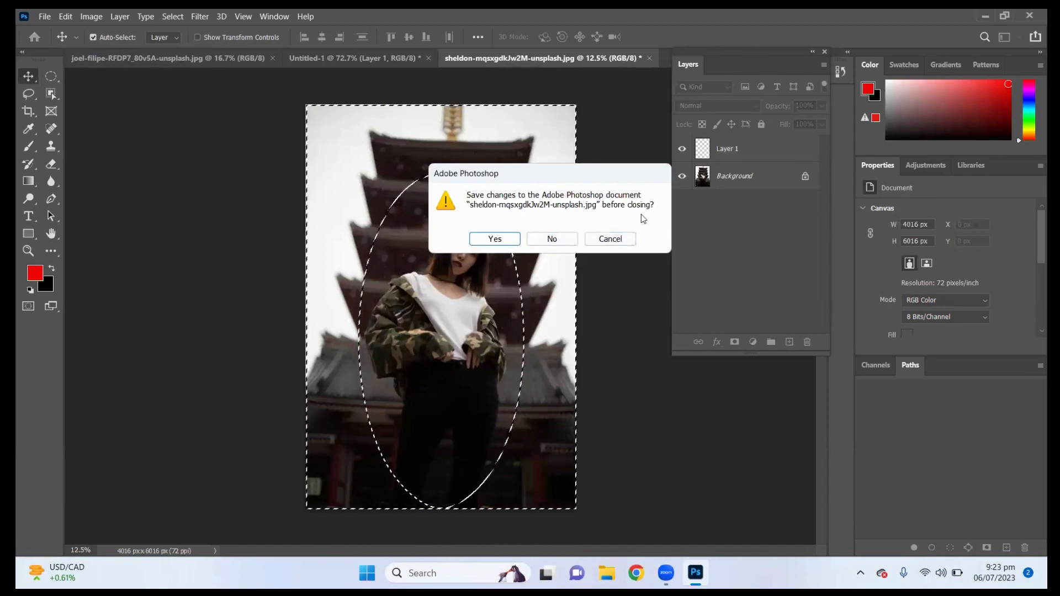
{"action": "left_click", "coordinate": [621, 239]}
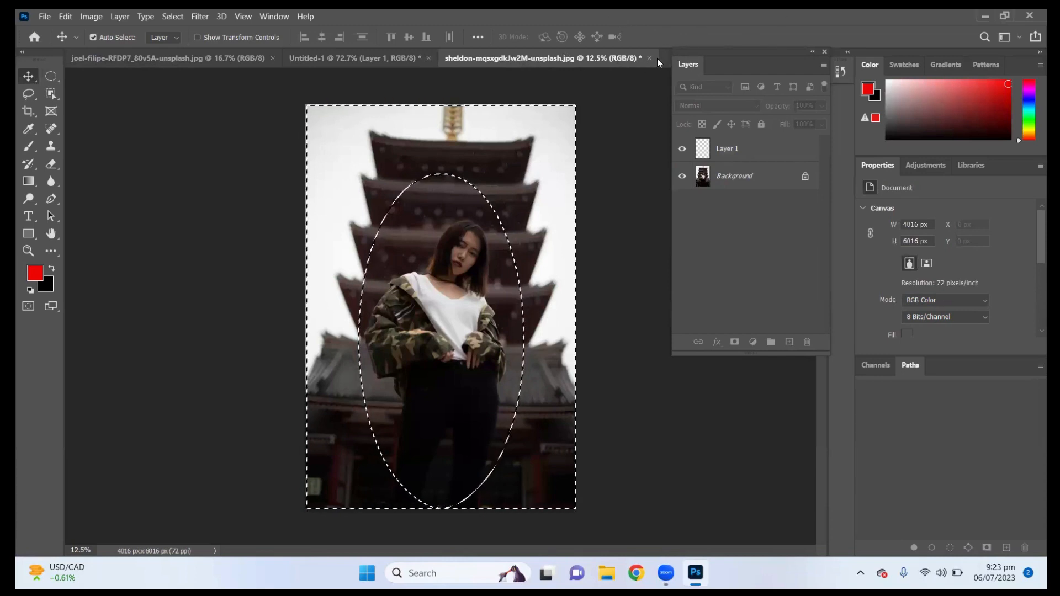
{"action": "left_click", "coordinate": [650, 58]}
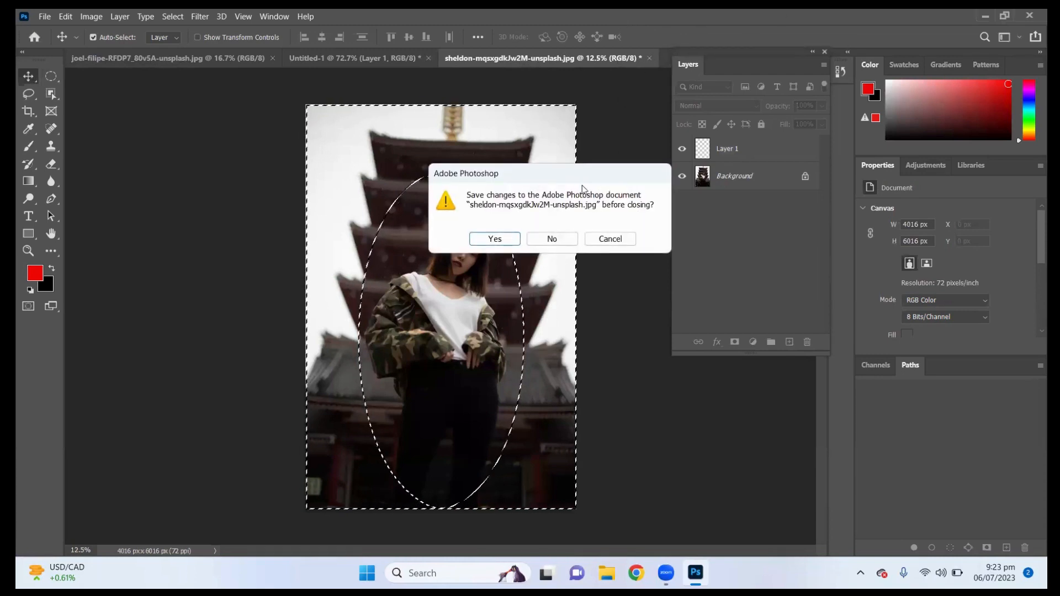
{"action": "left_click", "coordinate": [555, 241]}
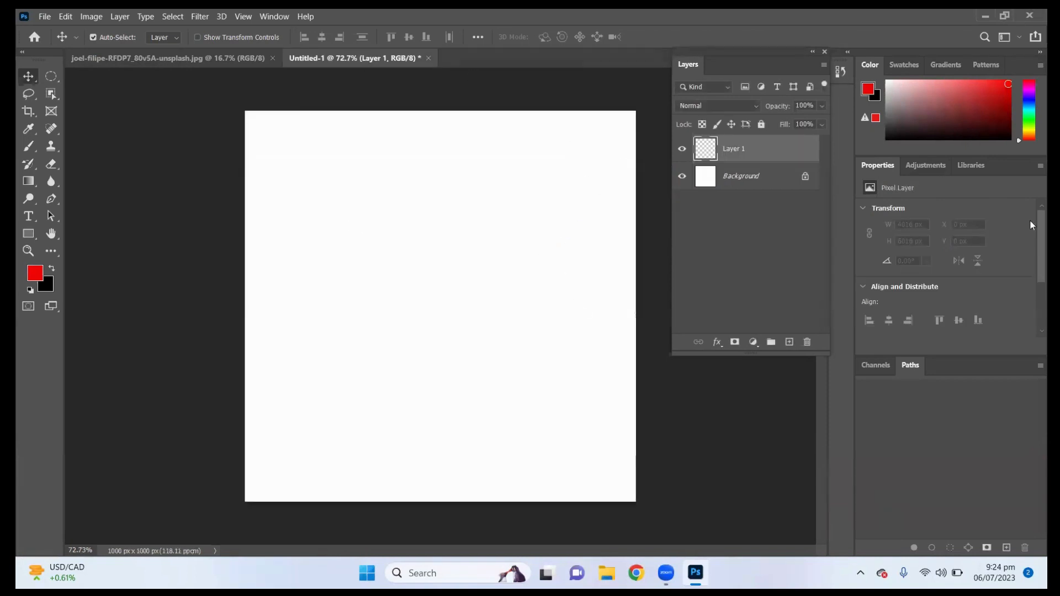
Step: Close Untitled-1 without saving and create a new white 1000 × 1000 pixel RGB document at 118.11 pixels/centimeter
{"action": "left_click", "coordinate": [429, 59]}
{"action": "left_click", "coordinate": [554, 231]}
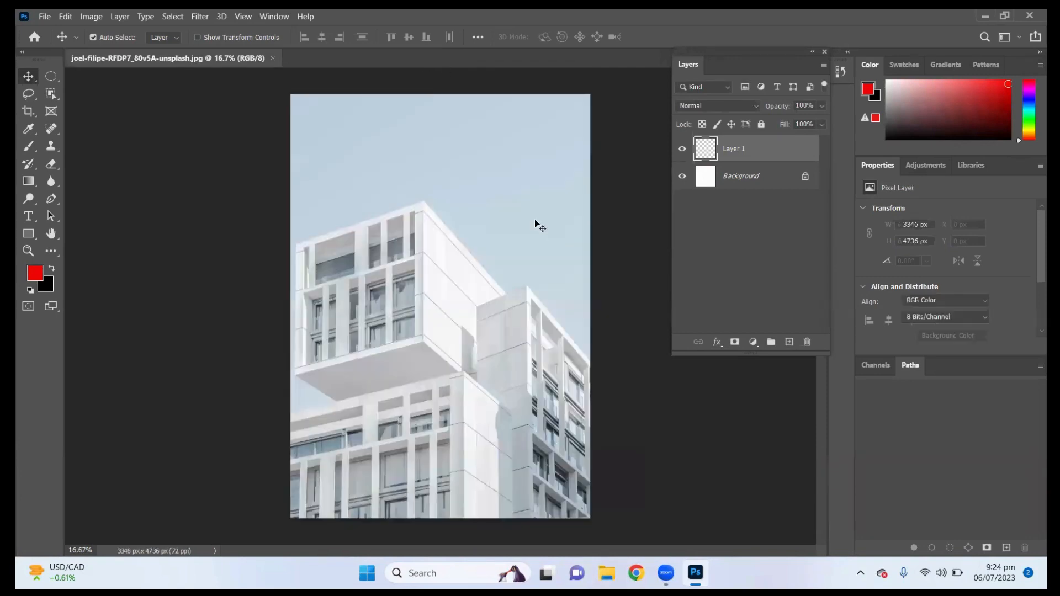
{"action": "left_click", "coordinate": [43, 17]}
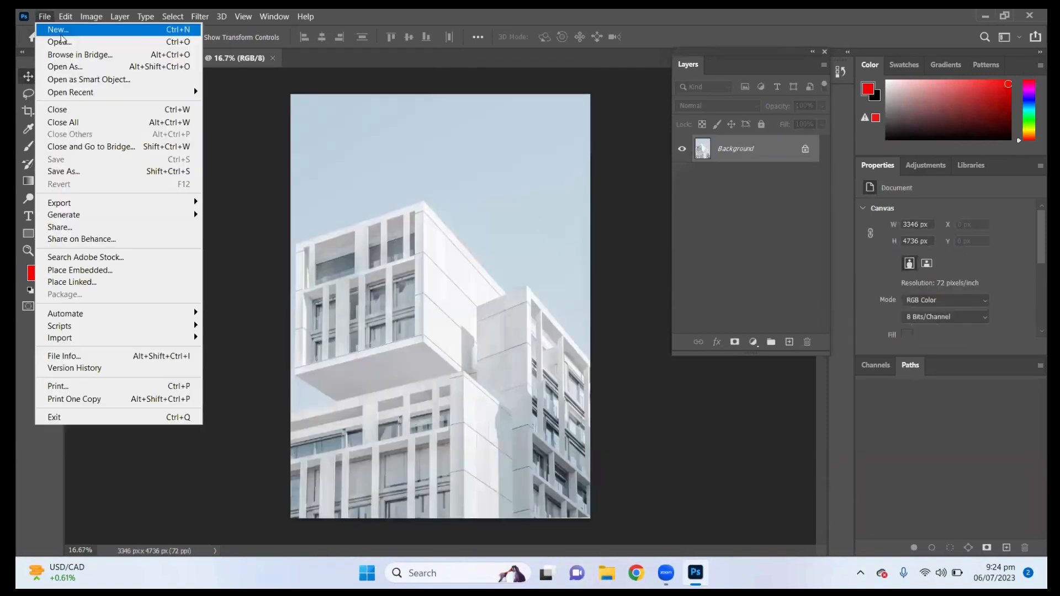
{"action": "left_click", "coordinate": [58, 30]}
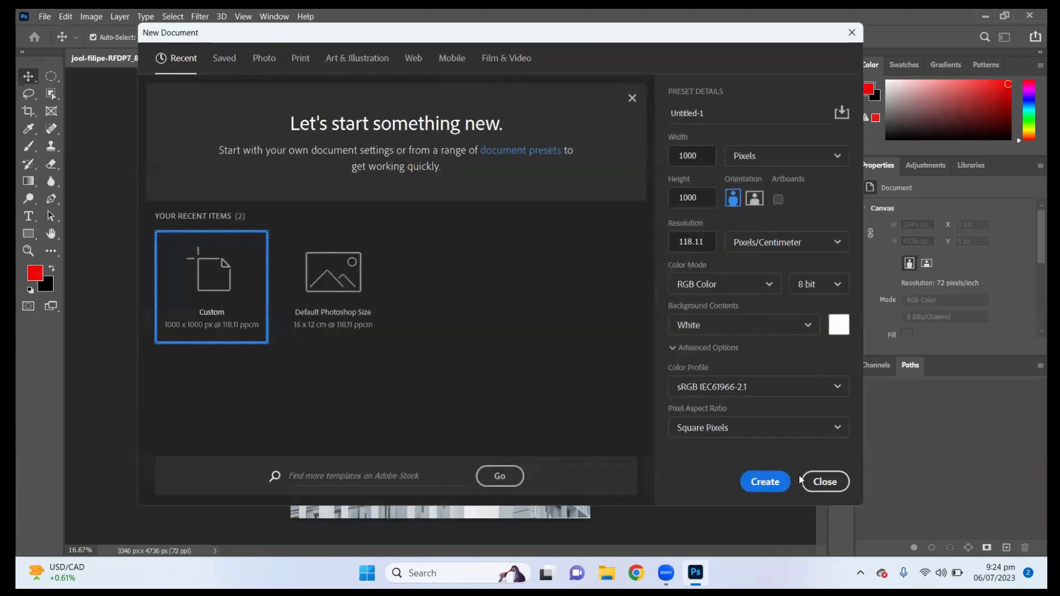
{"action": "left_click", "coordinate": [763, 482]}
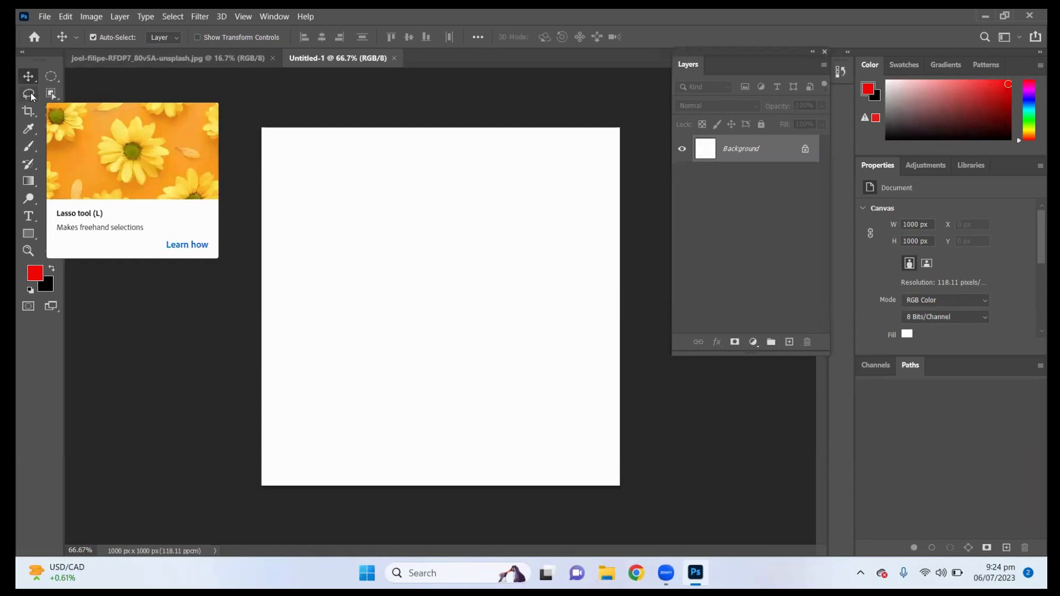
Step: Draw a freehand Lasso selection on the blank canvas and deselect it
{"action": "left_click", "coordinate": [29, 94]}
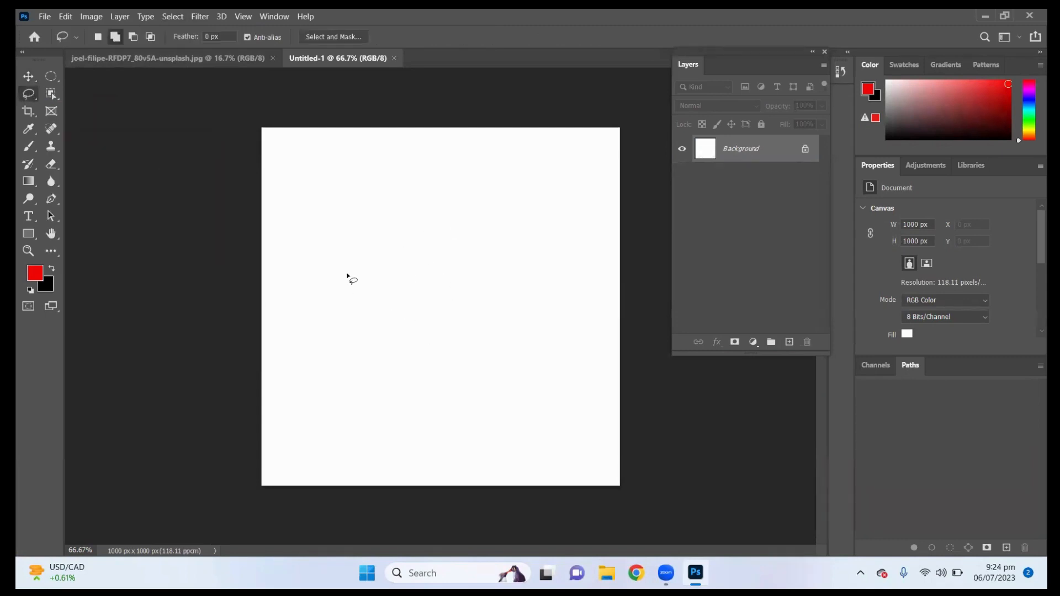
{"action": "mouse_move", "coordinate": [301, 200]}
{"action": "left_mouse_down"}
{"action": "mouse_move", "coordinate": [416, 190]}
{"action": "mouse_move", "coordinate": [419, 272]}
{"action": "mouse_move", "coordinate": [301, 239]}
{"action": "mouse_move", "coordinate": [307, 203]}
{"action": "left_mouse_up"}
{"action": "key", "text": "ctrl+d"}
Step: Draw a rectangular marquee selection in the upper-left part of the canvas and set the selection mode to Add to Selection
{"action": "left_click_drag", "start_coordinate": [53, 74], "coordinate": [111, 76]}
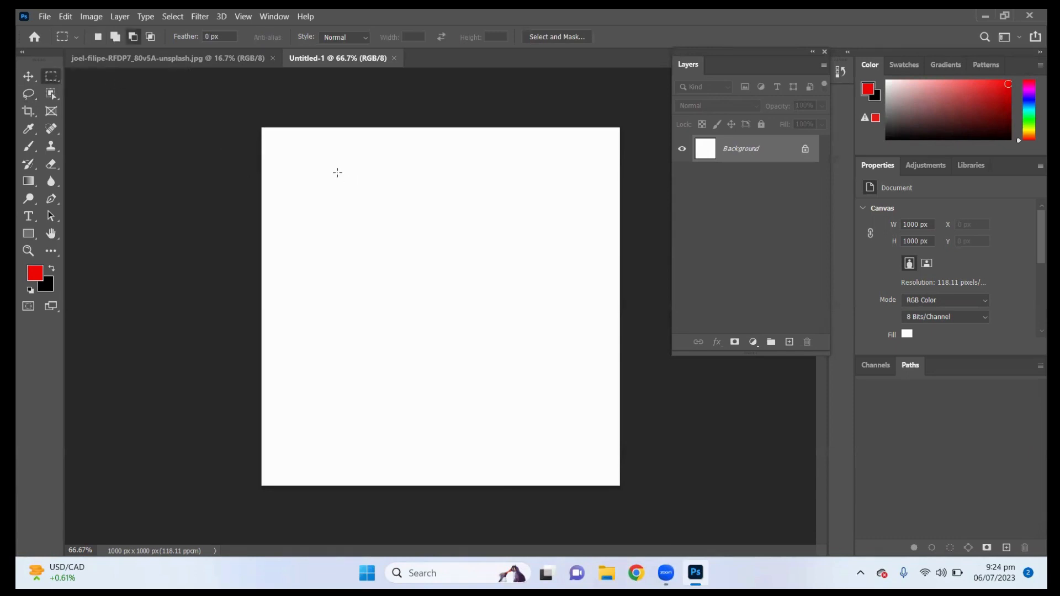
{"action": "left_click_drag", "start_coordinate": [314, 155], "coordinate": [481, 266]}
{"action": "left_click", "coordinate": [482, 262]}
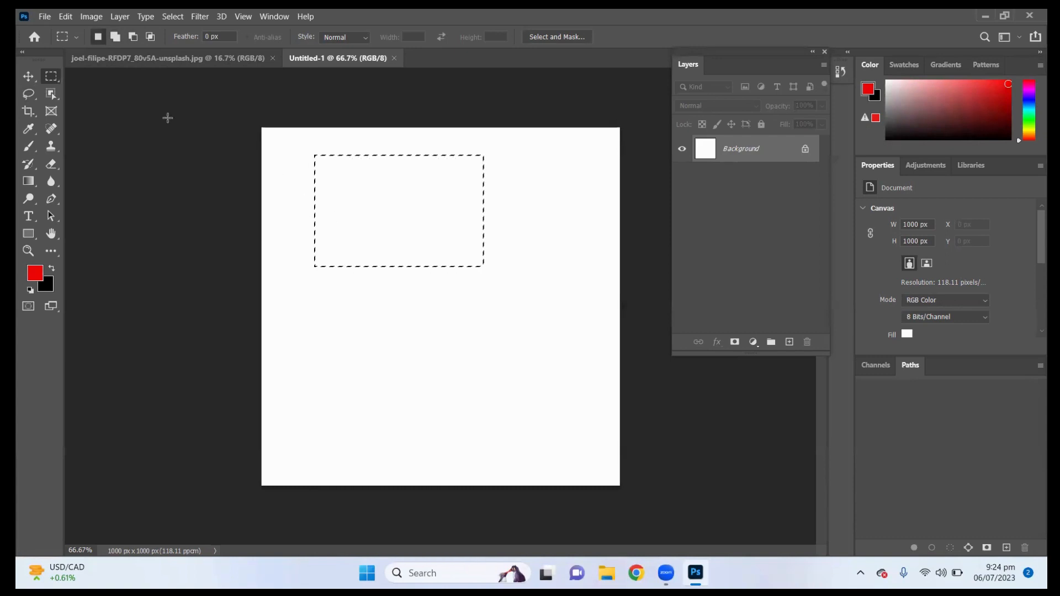
{"action": "left_click", "coordinate": [115, 37]}
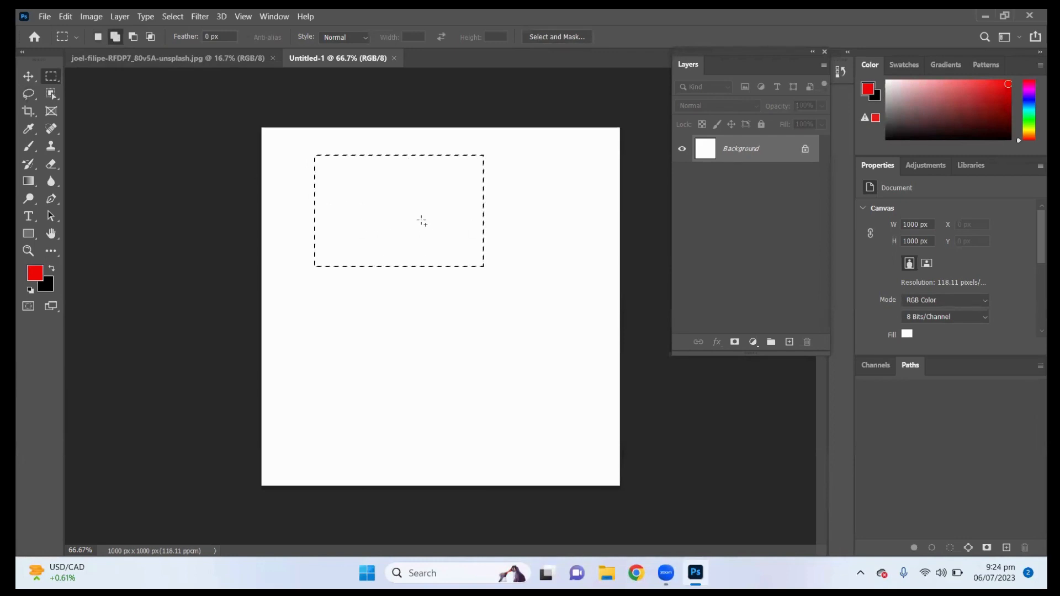
Step: Add an overlapping rectangle at the selection's lower-right corner and subtract a rectangle from its lower-left part
{"action": "left_click_drag", "start_coordinate": [413, 214], "coordinate": [556, 336]}
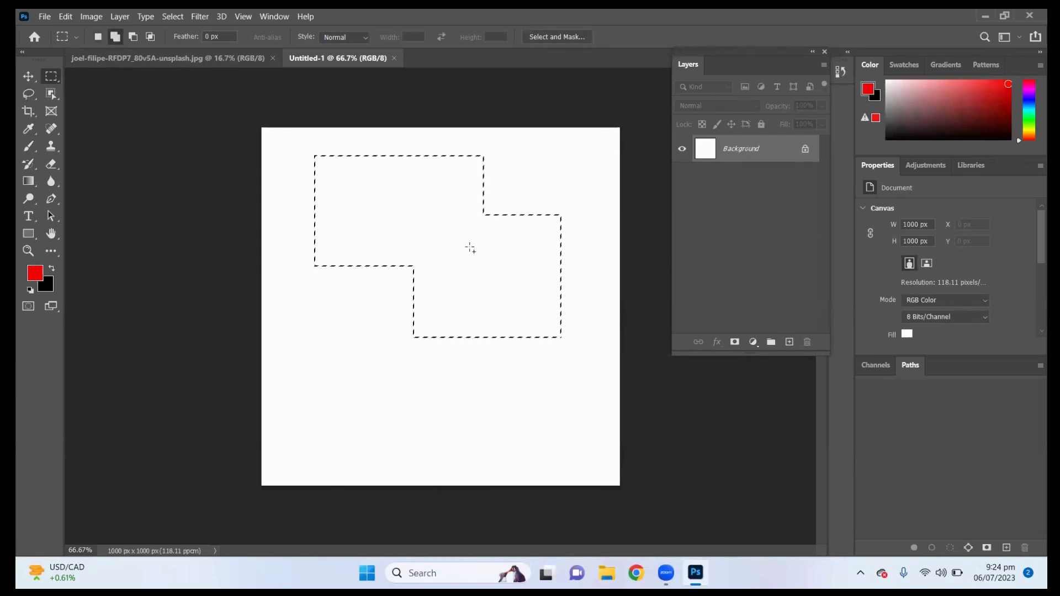
{"action": "left_click", "coordinate": [133, 36]}
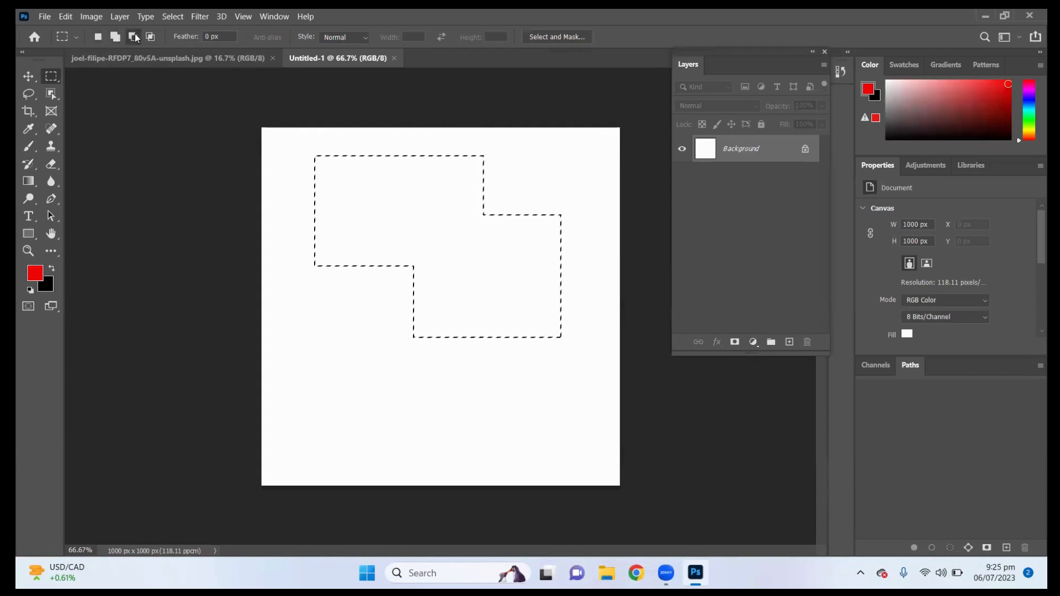
{"action": "left_click_drag", "start_coordinate": [269, 218], "coordinate": [393, 326]}
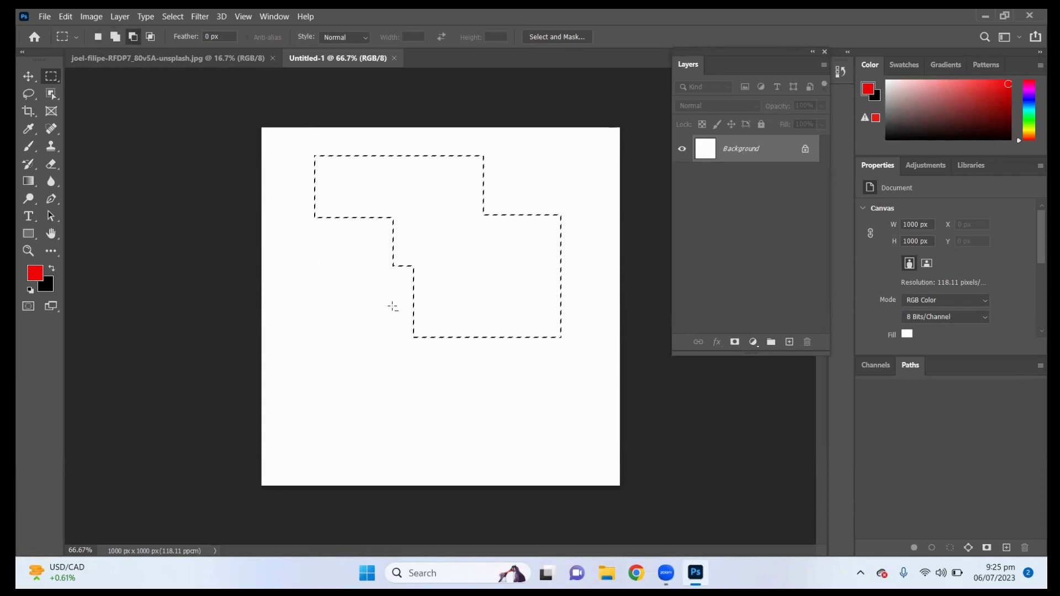
Step: Try intersecting the selection with a rectangle drawn over its lower-right part
{"action": "left_click", "coordinate": [149, 39]}
{"action": "left_click_drag", "start_coordinate": [458, 281], "coordinate": [566, 434]}
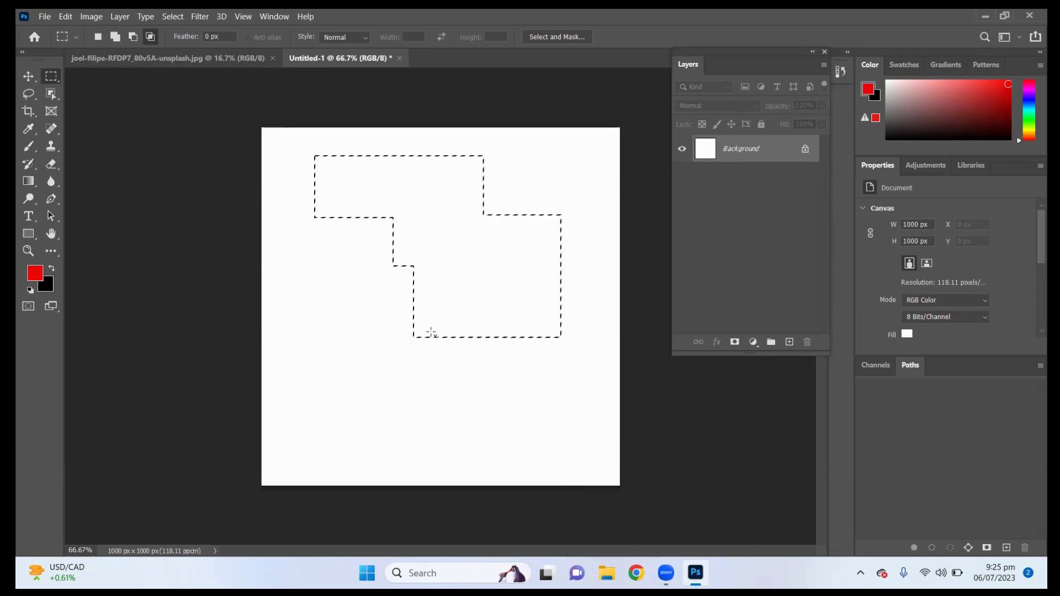
Step: Undo the marquee selections until the canvas has none and restore the New Selection mode
{"action": "key", "text": "ctrl+z"}
{"action": "key", "text": "ctrl+z"}
{"action": "left_click", "coordinate": [99, 37]}
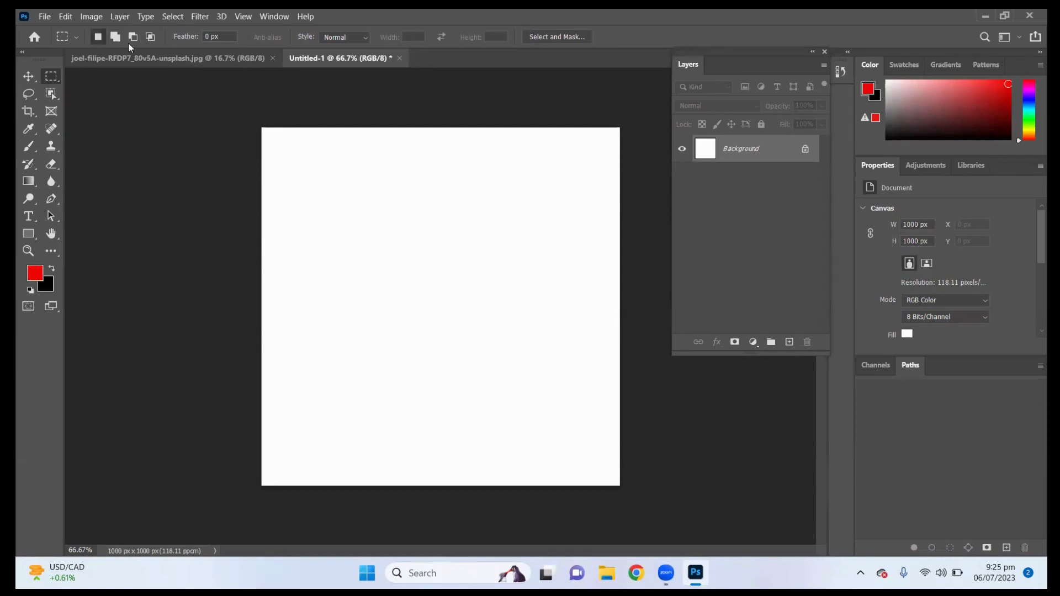
Step: Open the photo of the woman in front of the pagoda from the Downloads folder
{"action": "left_click", "coordinate": [60, 17]}
{"action": "left_click", "coordinate": [67, 18]}
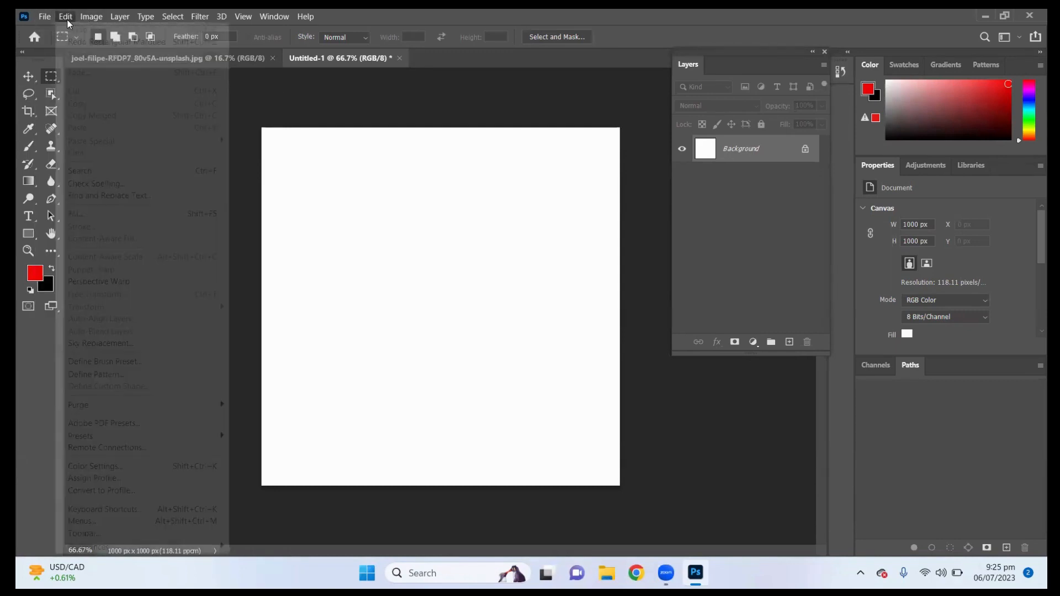
{"action": "left_click", "coordinate": [52, 17]}
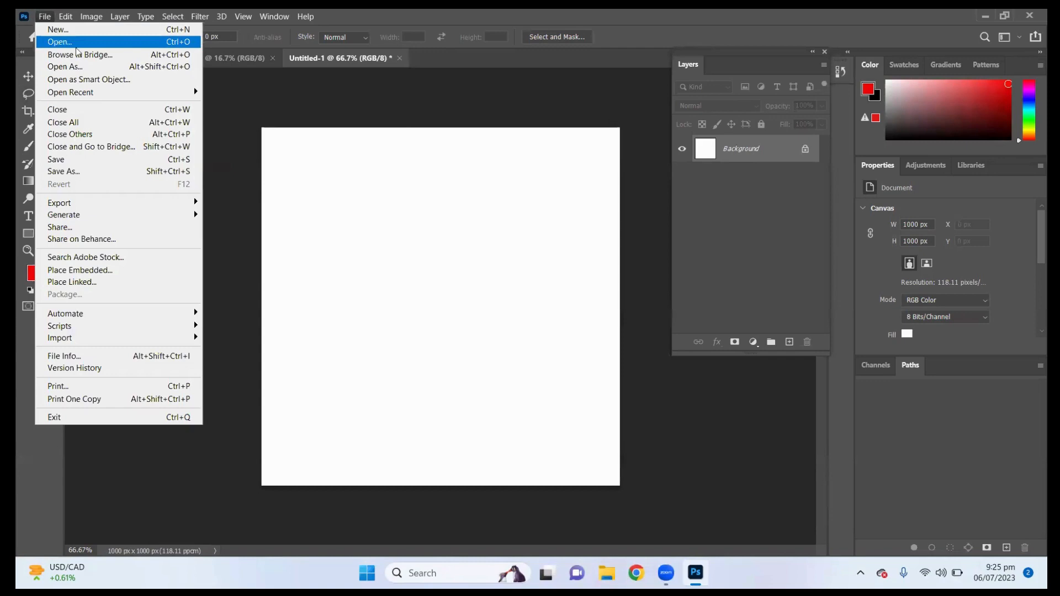
{"action": "left_click", "coordinate": [61, 42]}
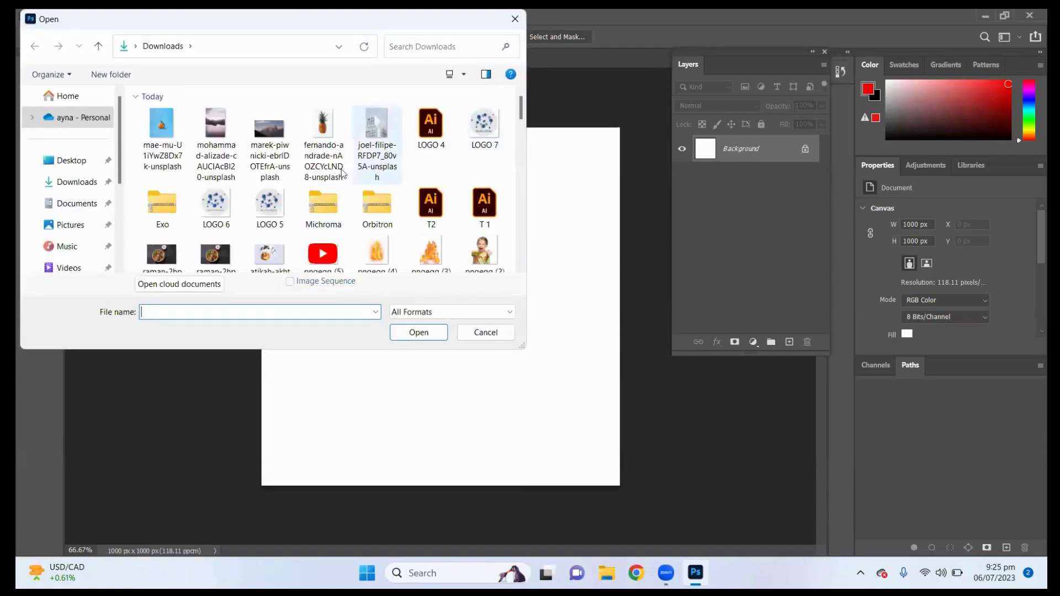
{"action": "scroll", "coordinate": [317, 202], "scroll_direction": "down", "scroll_amount": 2}
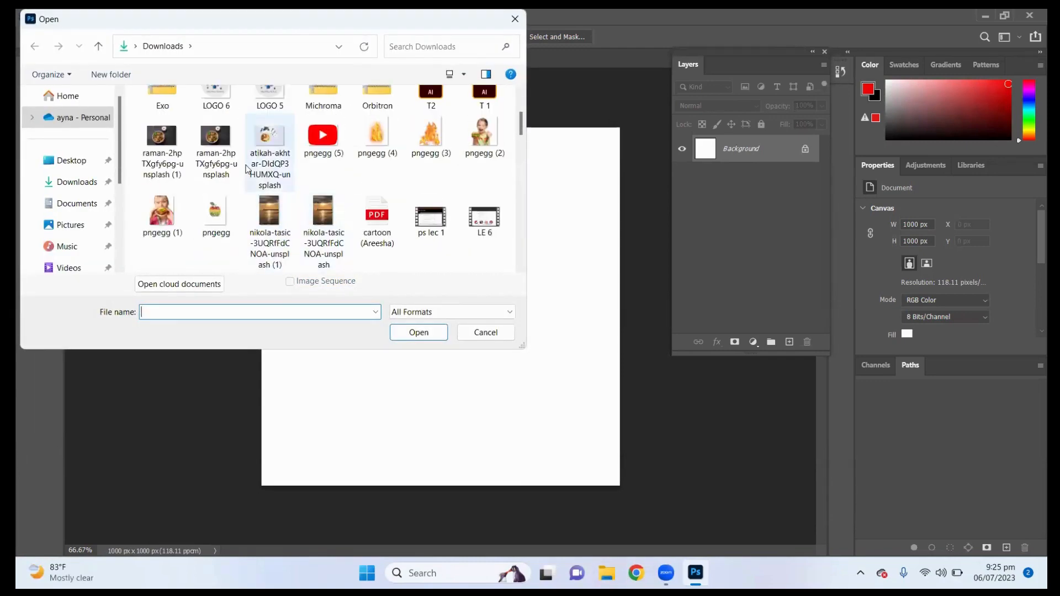
{"action": "scroll", "coordinate": [247, 169], "scroll_direction": "down", "scroll_amount": 6}
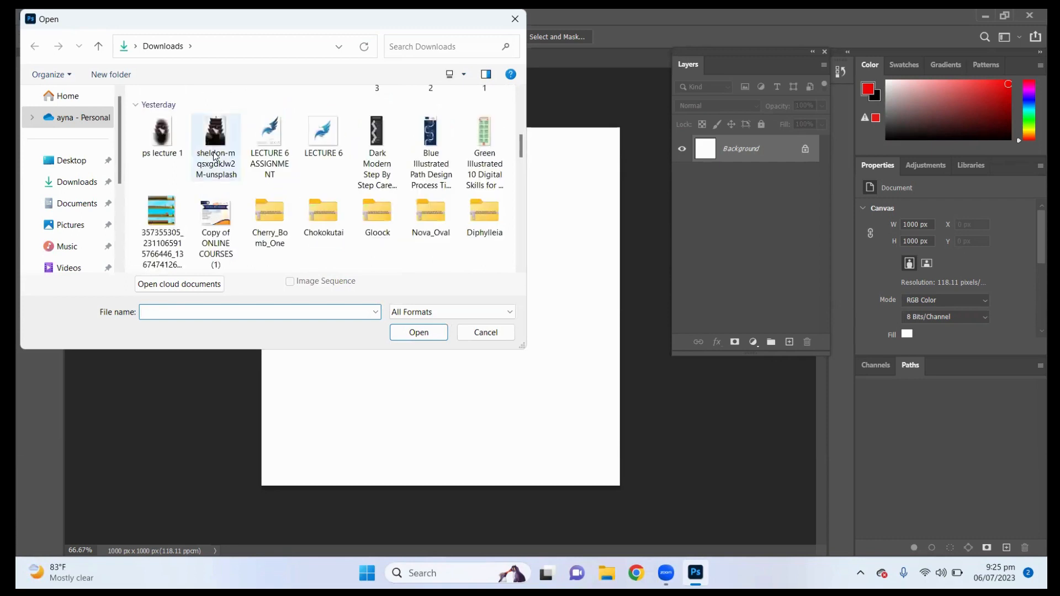
{"action": "double_click", "coordinate": [215, 156]}
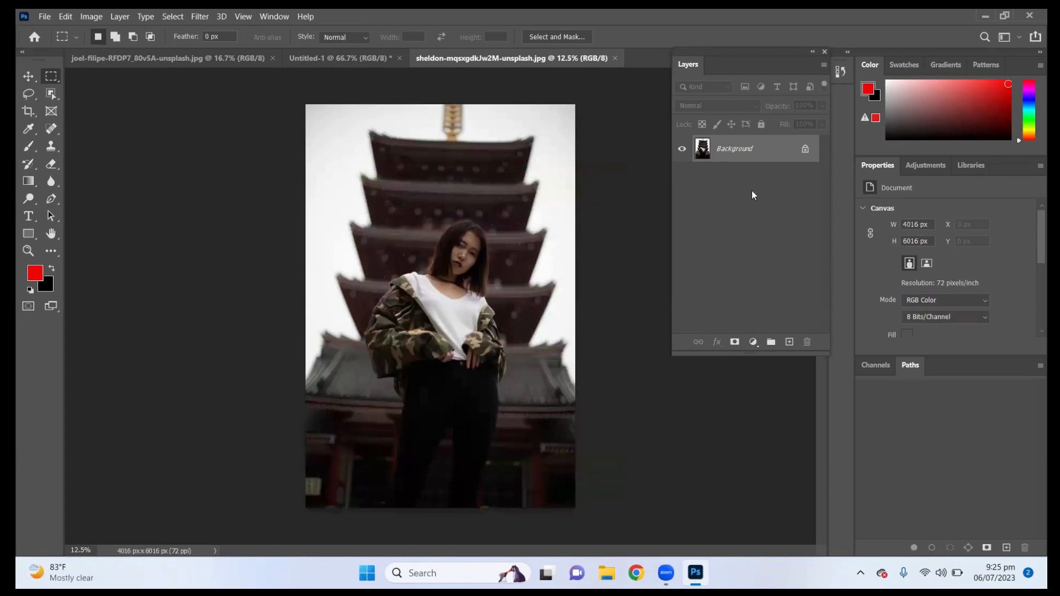
Step: Add a new layer to the photo and draw an elliptical marquee about 2661 × 5196 px around the woman
{"action": "left_click", "coordinate": [790, 342]}
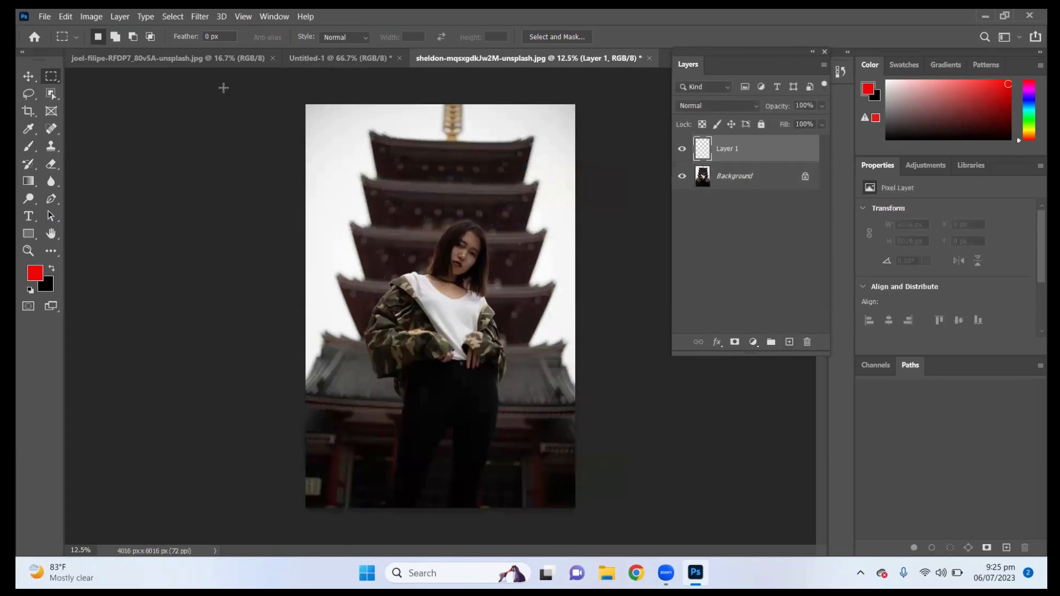
{"action": "right_click", "coordinate": [55, 83]}
{"action": "left_click", "coordinate": [102, 91]}
{"action": "left_click_drag", "start_coordinate": [369, 175], "coordinate": [541, 507]}
{"action": "left_click_drag", "start_coordinate": [442, 181], "coordinate": [428, 179]}
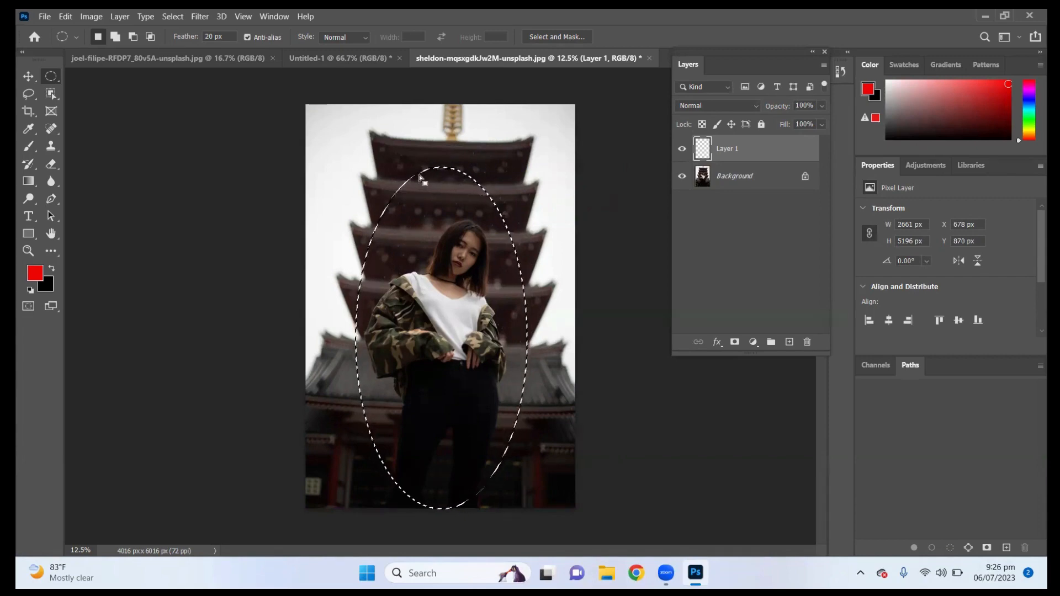
{"action": "right_click", "coordinate": [419, 175]}
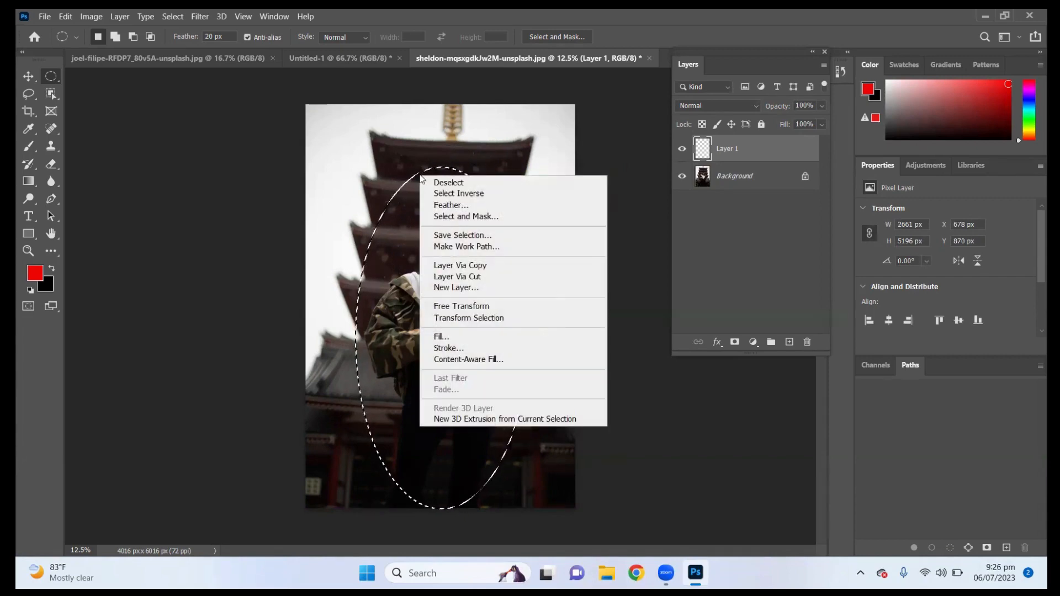
{"action": "left_click", "coordinate": [395, 197]}
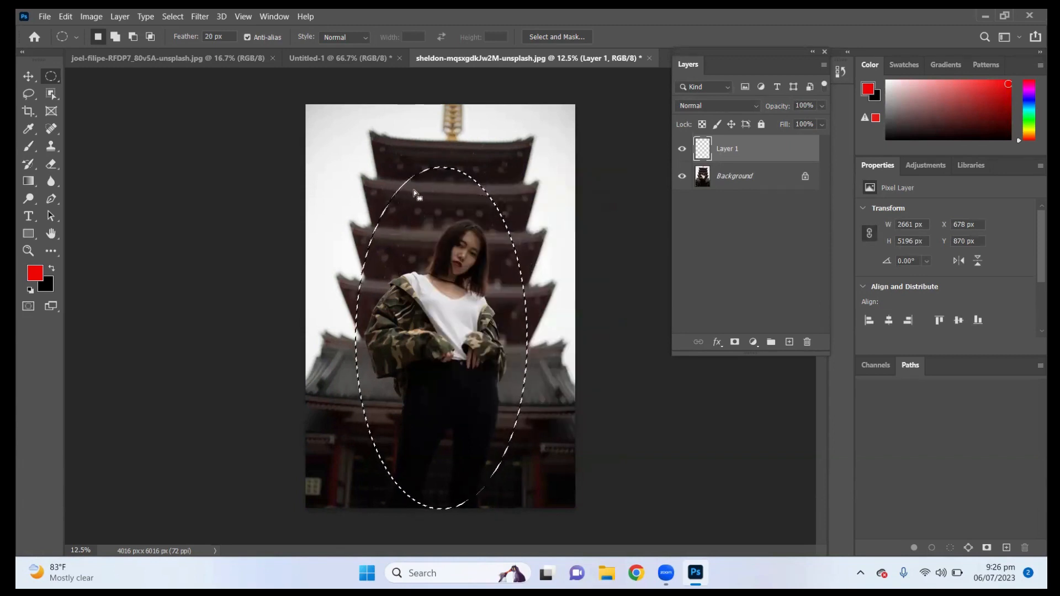
Step: Try filling the ellipse with the black background and red foreground colors, and clear the fill from the layer
{"action": "key", "text": "ctrl+BackSpace"}
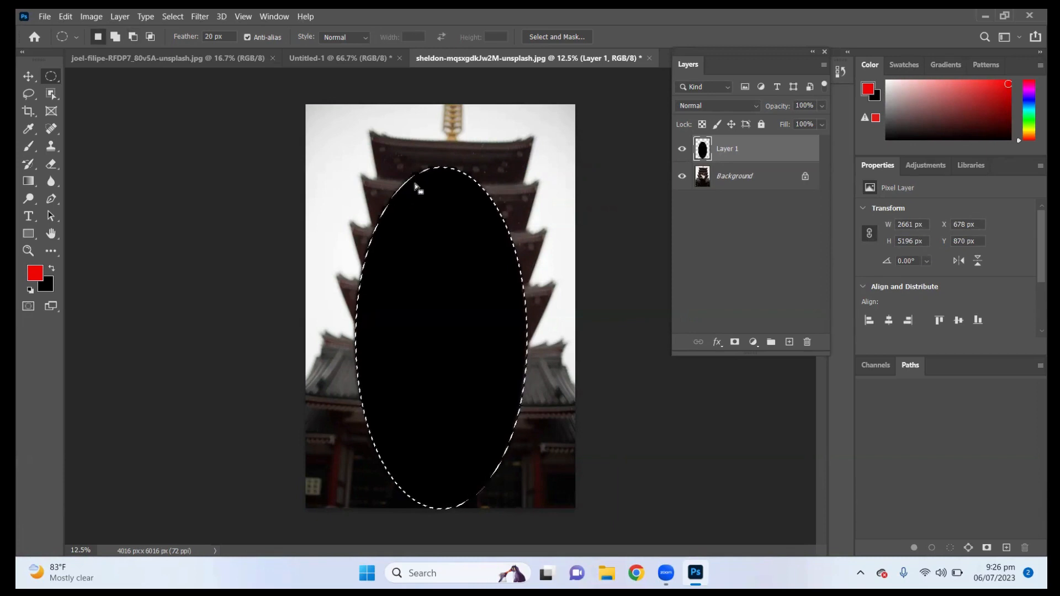
{"action": "key", "text": "alt+BackSpace"}
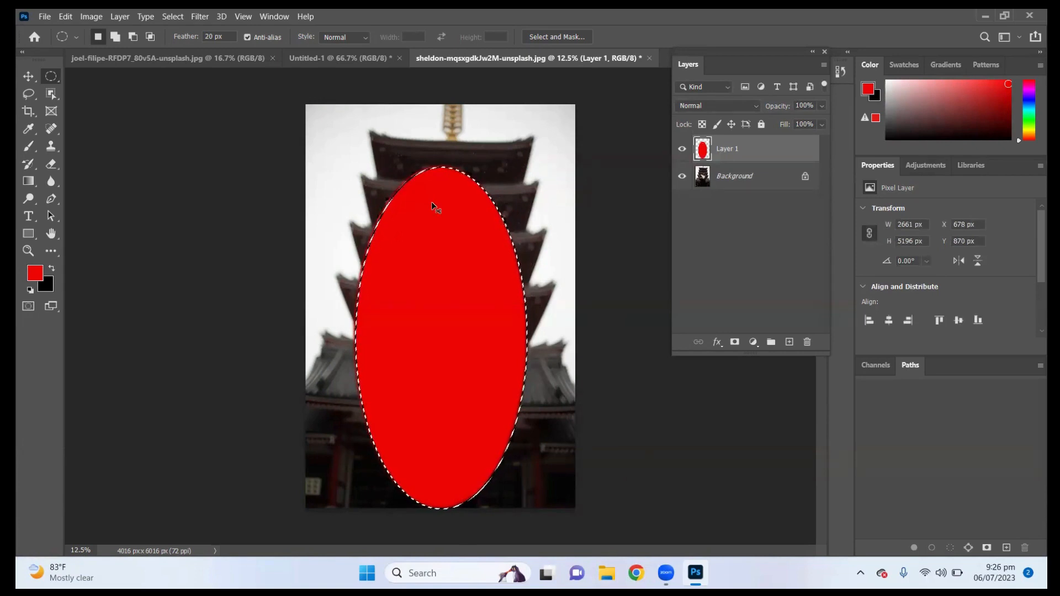
{"action": "key", "text": "ctrl+BackSpace"}
{"action": "key", "text": "Delete"}
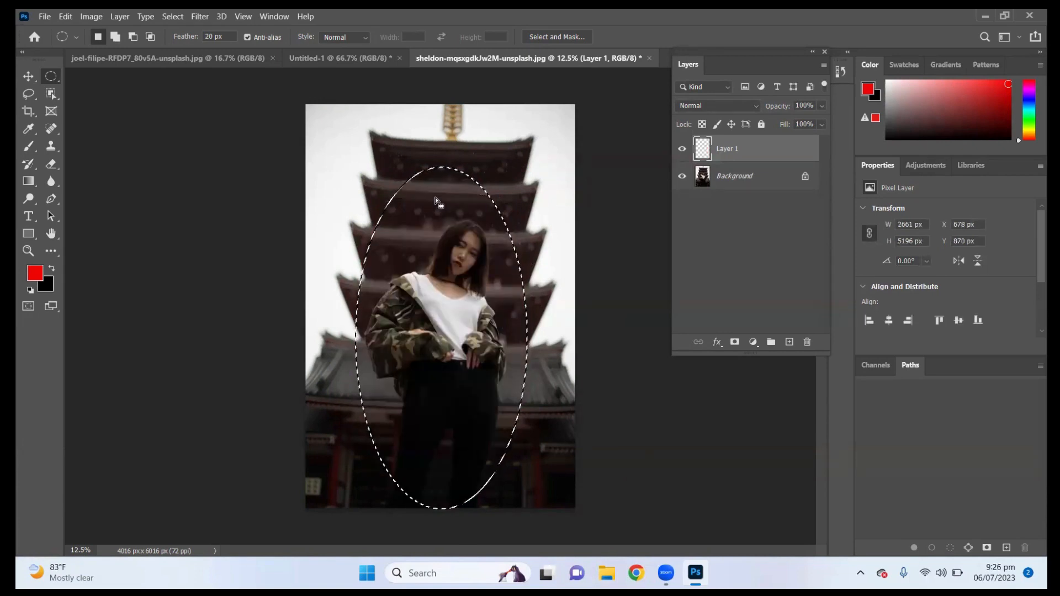
Step: Invert the elliptical selection and feather it with a 300-pixel radius
{"action": "right_click", "coordinate": [432, 171]}
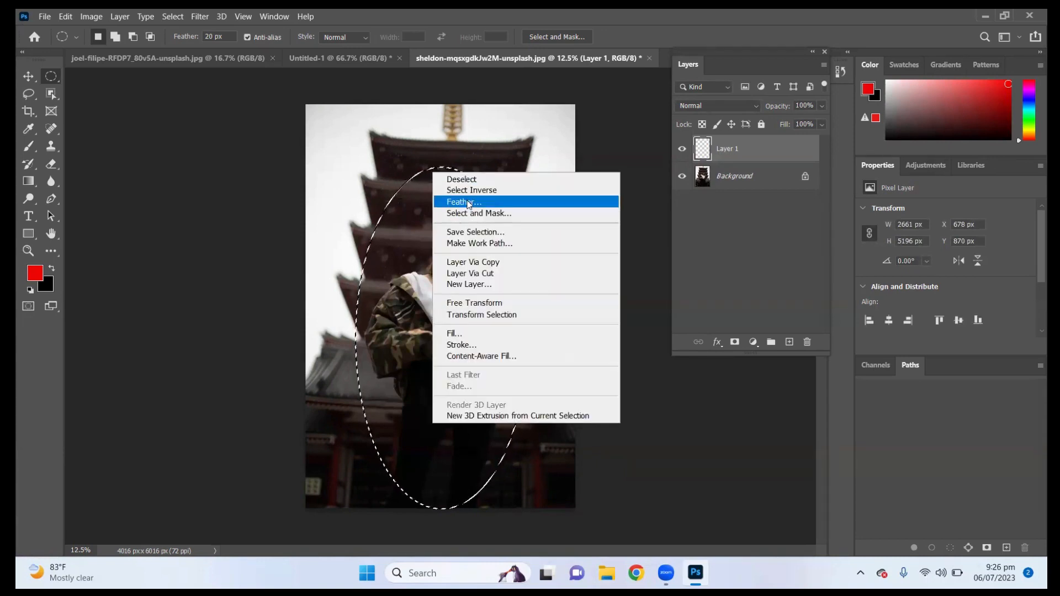
{"action": "left_click", "coordinate": [466, 190]}
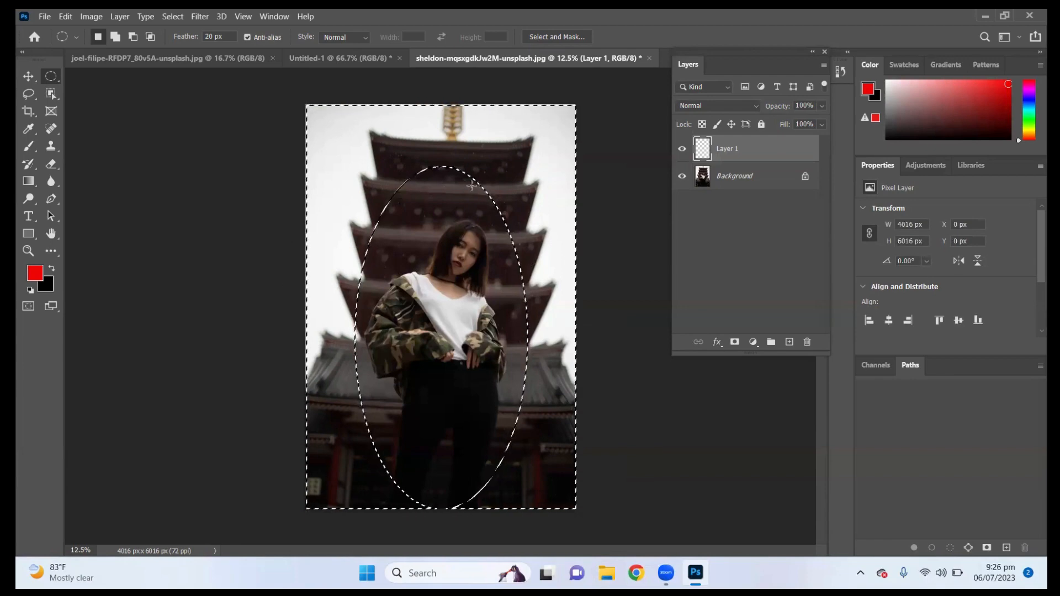
{"action": "right_click", "coordinate": [428, 174]}
{"action": "left_click", "coordinate": [461, 205]}
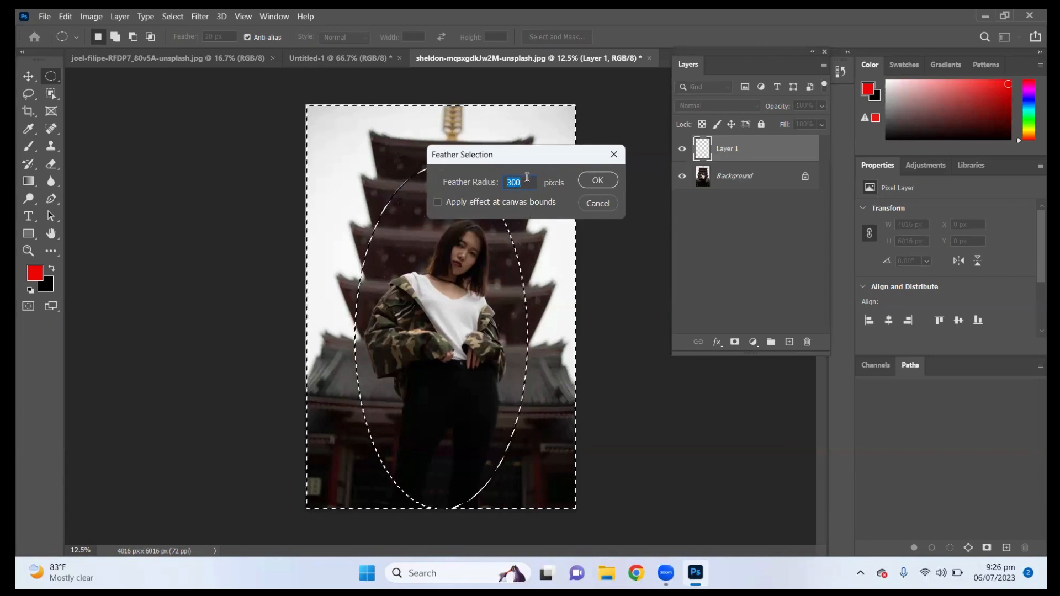
{"action": "left_click", "coordinate": [603, 181]}
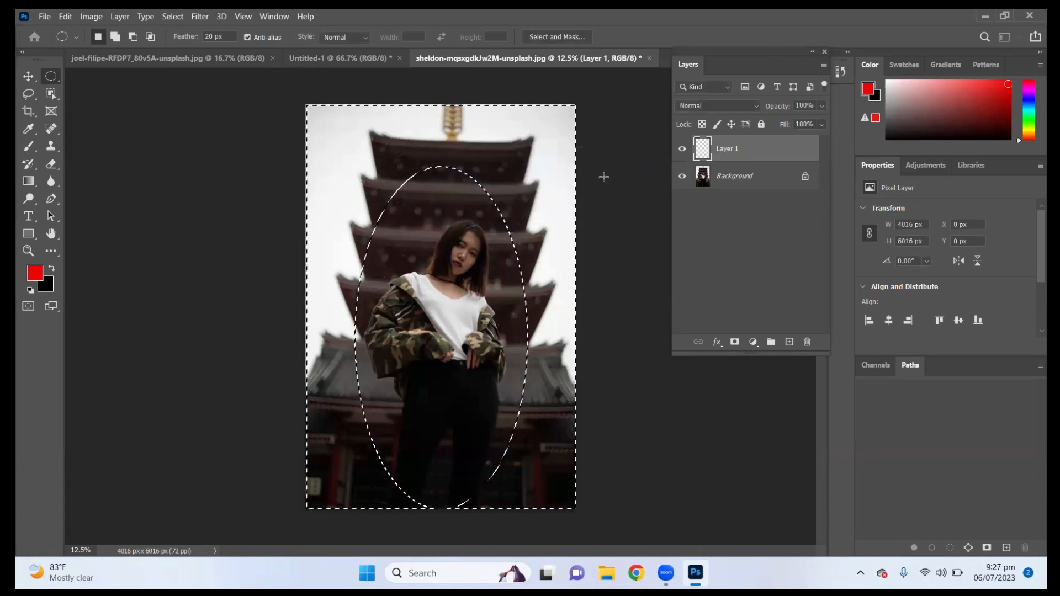
Step: Set the foreground color to a near-white shade and fill the inverted, feathered selection on Layer 1 with it
{"action": "left_click", "coordinate": [35, 274]}
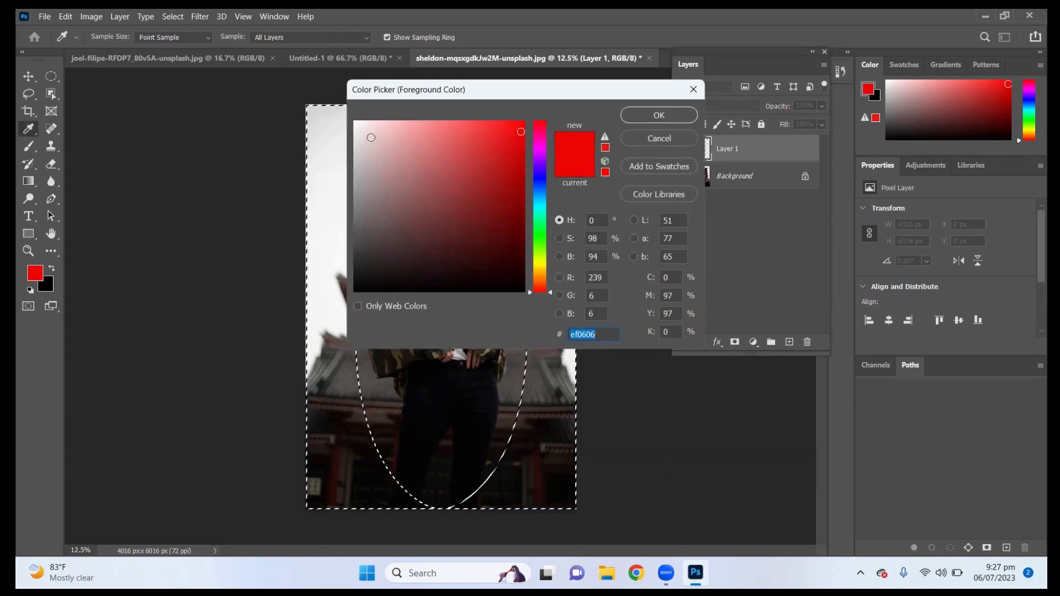
{"action": "left_click", "coordinate": [401, 237]}
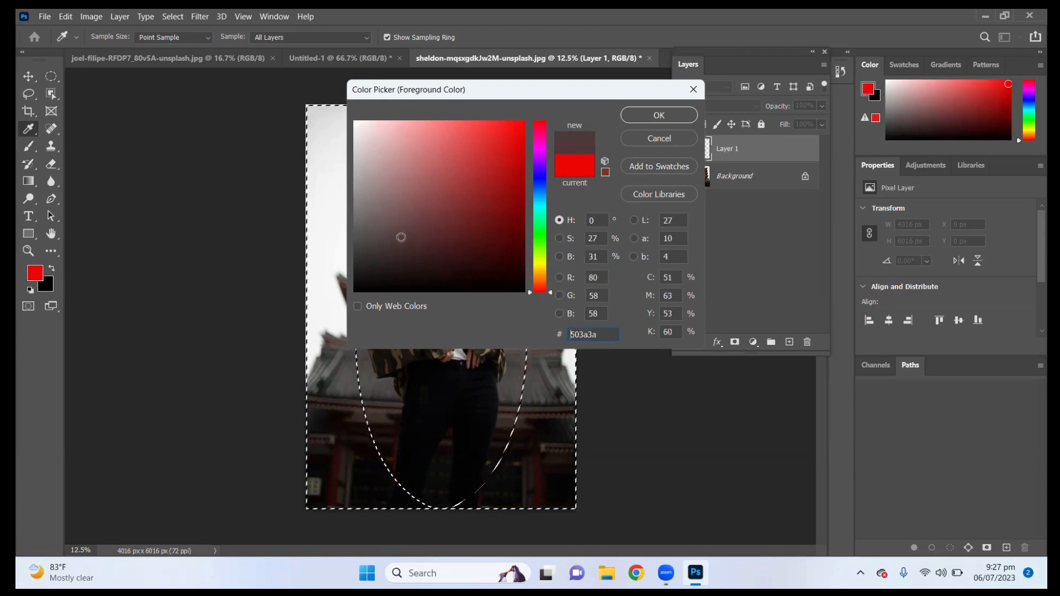
{"action": "left_click", "coordinate": [403, 238]}
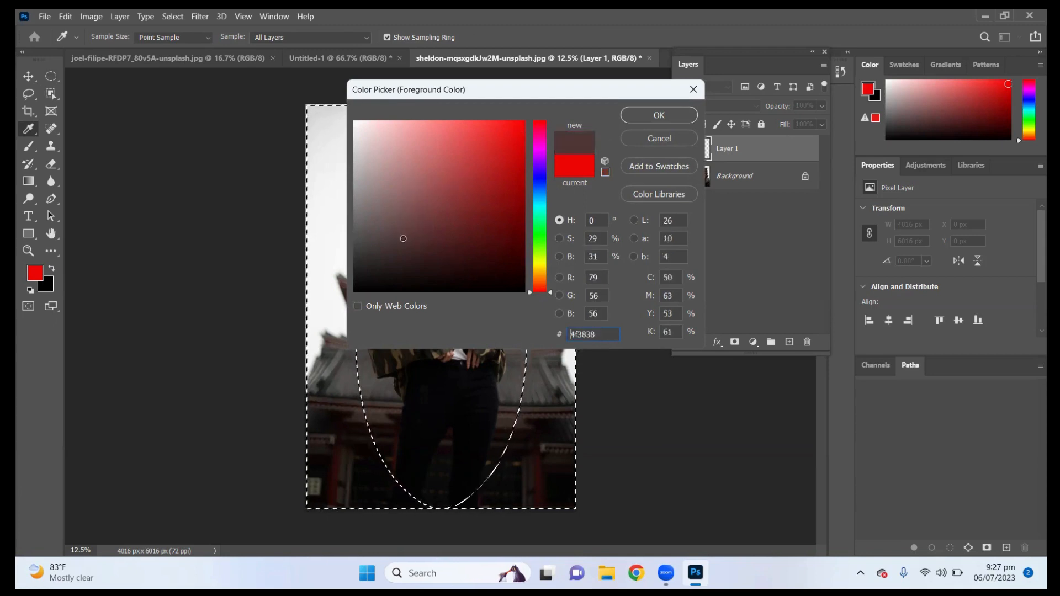
{"action": "left_click", "coordinate": [539, 263]}
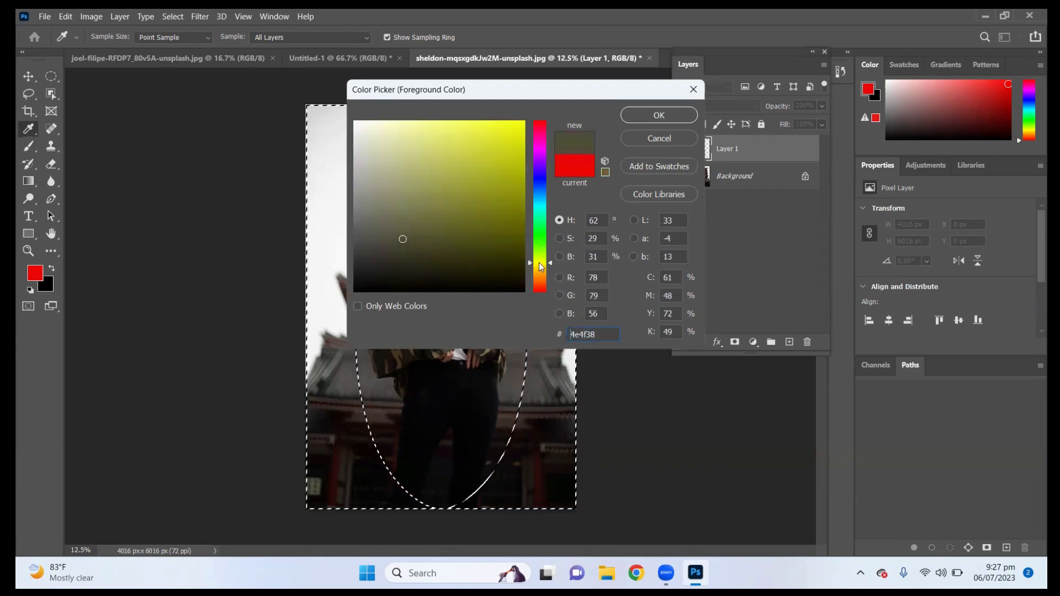
{"action": "left_click", "coordinate": [465, 132]}
{"action": "left_click", "coordinate": [440, 126]}
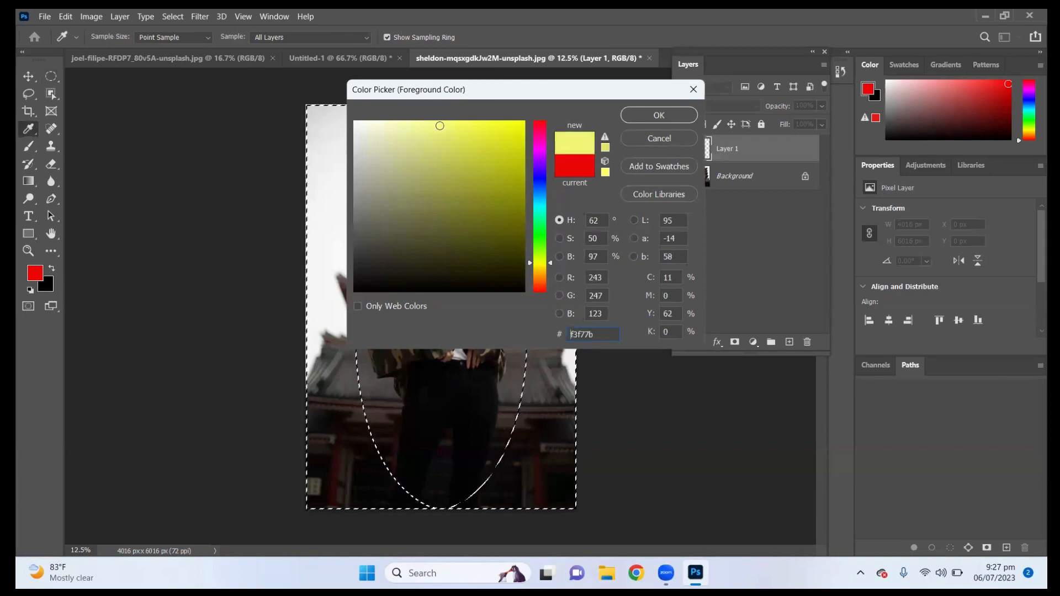
{"action": "left_click", "coordinate": [395, 123]}
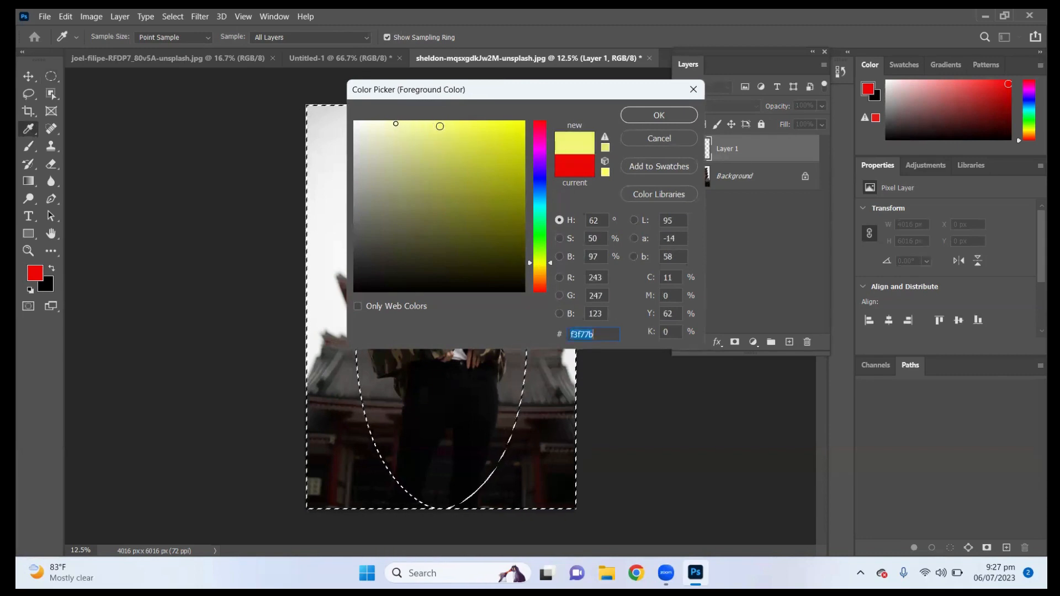
{"action": "left_click", "coordinate": [373, 123]}
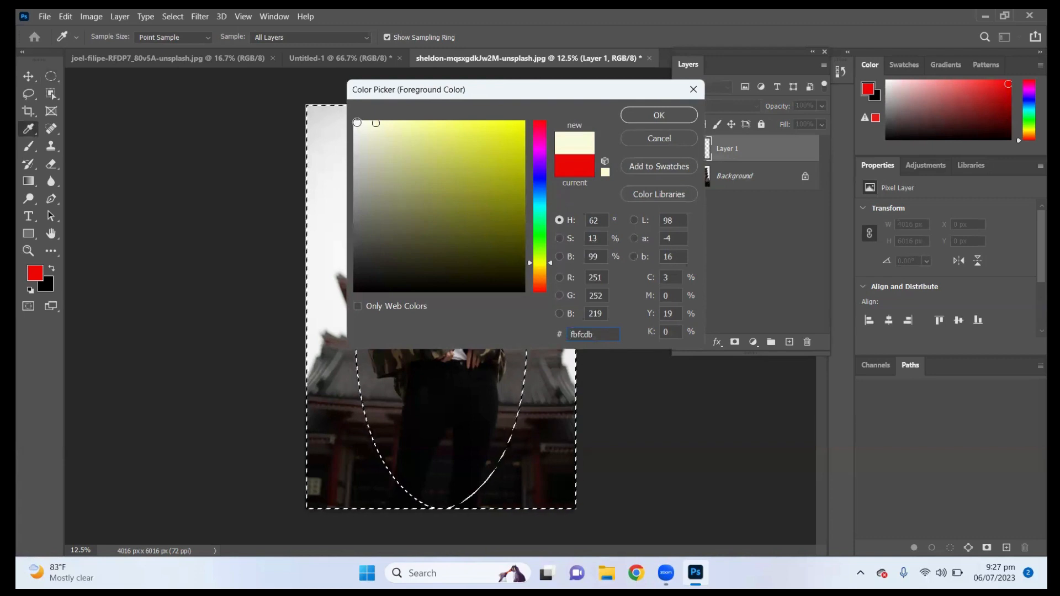
{"action": "left_click", "coordinate": [650, 115]}
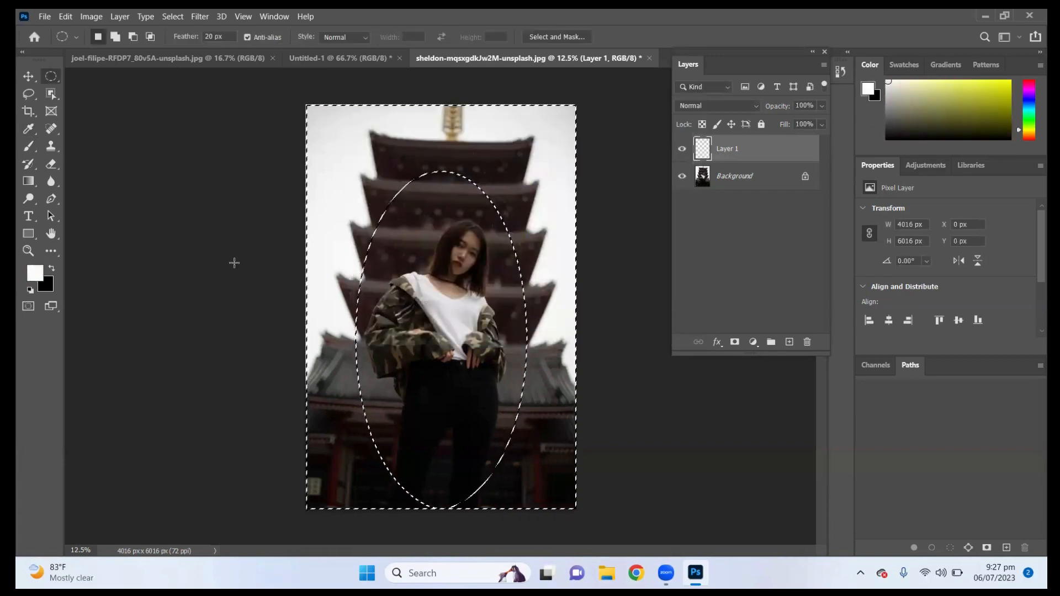
{"action": "key", "text": "alt+BackSpace"}
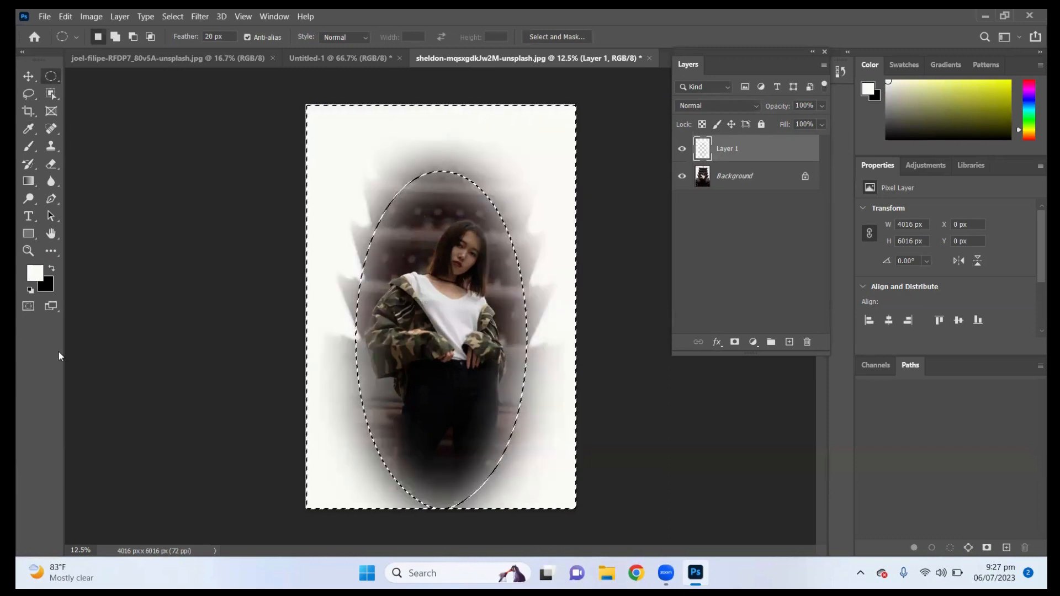
Step: Switch to the Move tool and make Layer 1 the active layer after briefly selecting the Background
{"action": "left_click", "coordinate": [27, 76]}
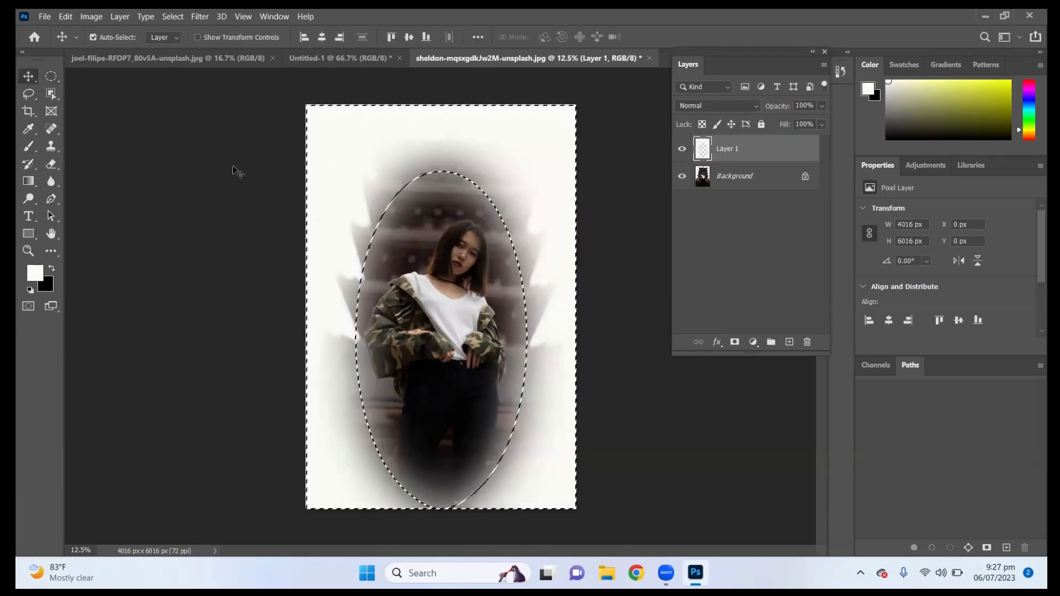
{"action": "left_click", "coordinate": [233, 165]}
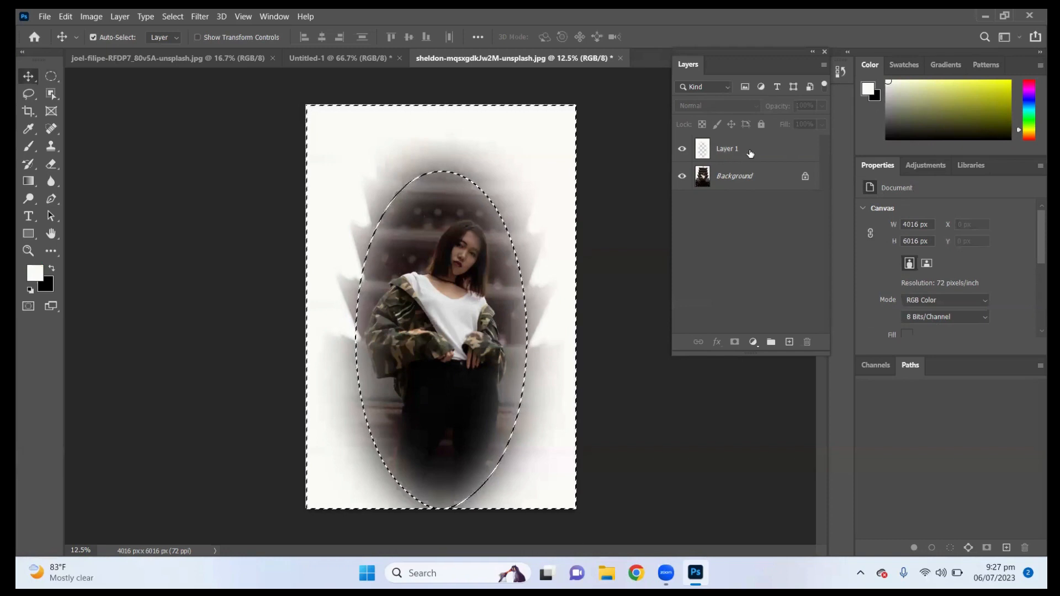
{"action": "left_click", "coordinate": [771, 184]}
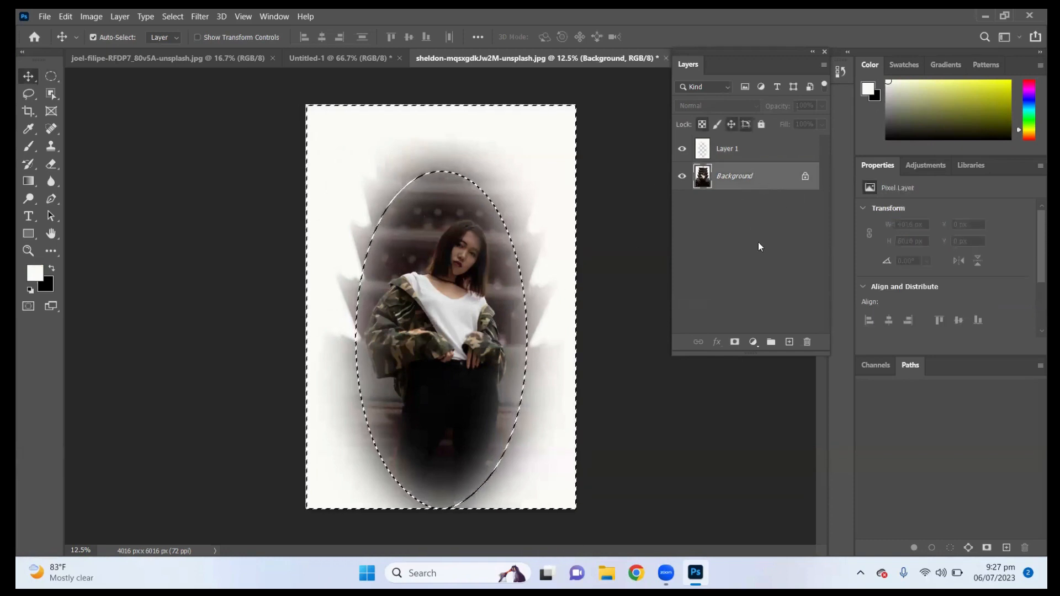
{"action": "left_click", "coordinate": [754, 149]}
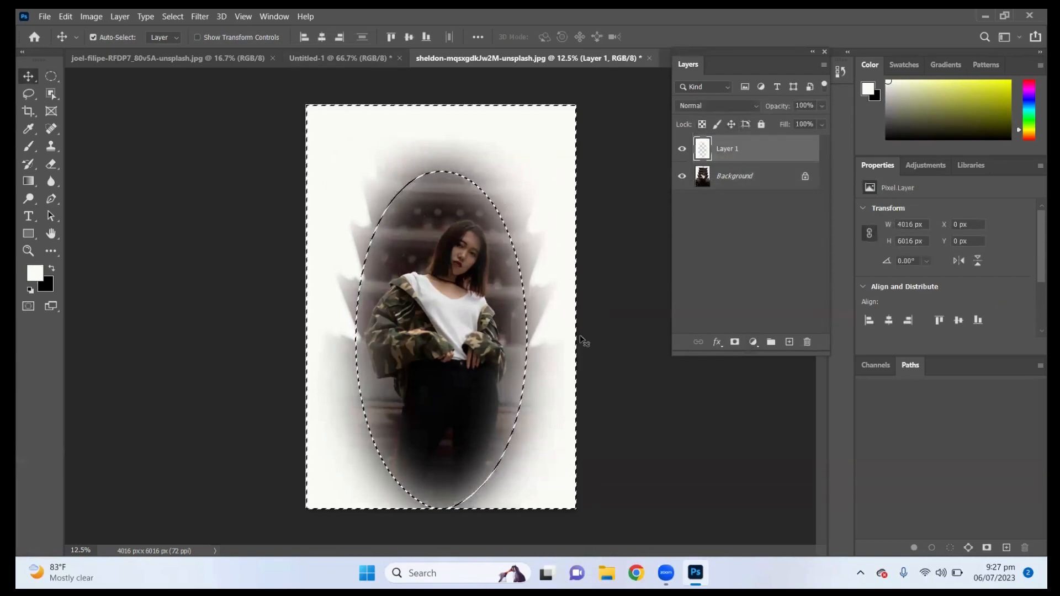
Step: Delete Layer 1 with the vignette from the photo, and undo the deletion
{"action": "left_click_drag", "start_coordinate": [737, 158], "coordinate": [807, 342]}
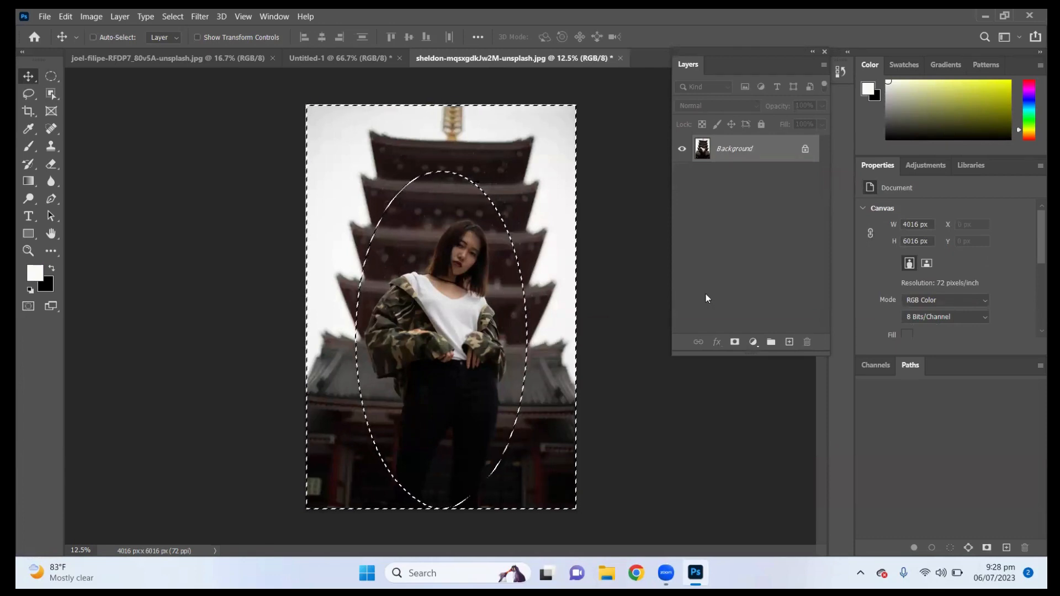
{"action": "key", "text": "ctrl+z"}
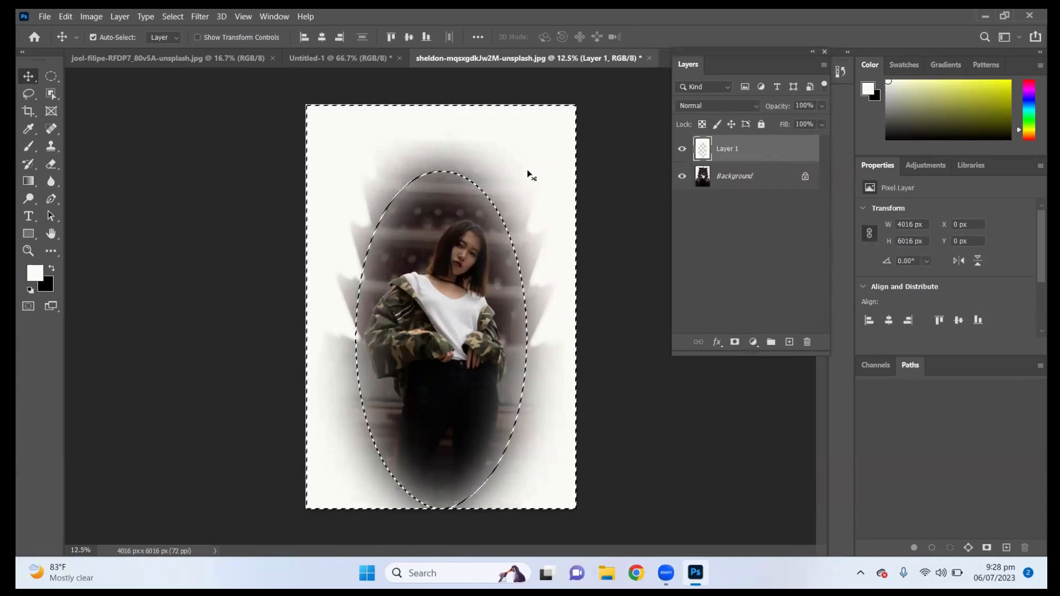
{"action": "mouse_move", "coordinate": [540, 171]}
{"action": "left_mouse_down"}
{"action": "mouse_move", "coordinate": [485, 157]}
{"action": "mouse_move", "coordinate": [503, 160]}
{"action": "mouse_move", "coordinate": [480, 168]}
{"action": "mouse_move", "coordinate": [572, 341]}
{"action": "mouse_move", "coordinate": [515, 171]}
{"action": "mouse_move", "coordinate": [541, 167]}
{"action": "left_mouse_up"}
Step: In the Untitled-1 document, draw an elliptical selection about 368 by 265 px in the upper middle of the canvas with a 20 px feather
{"action": "left_click", "coordinate": [350, 56]}
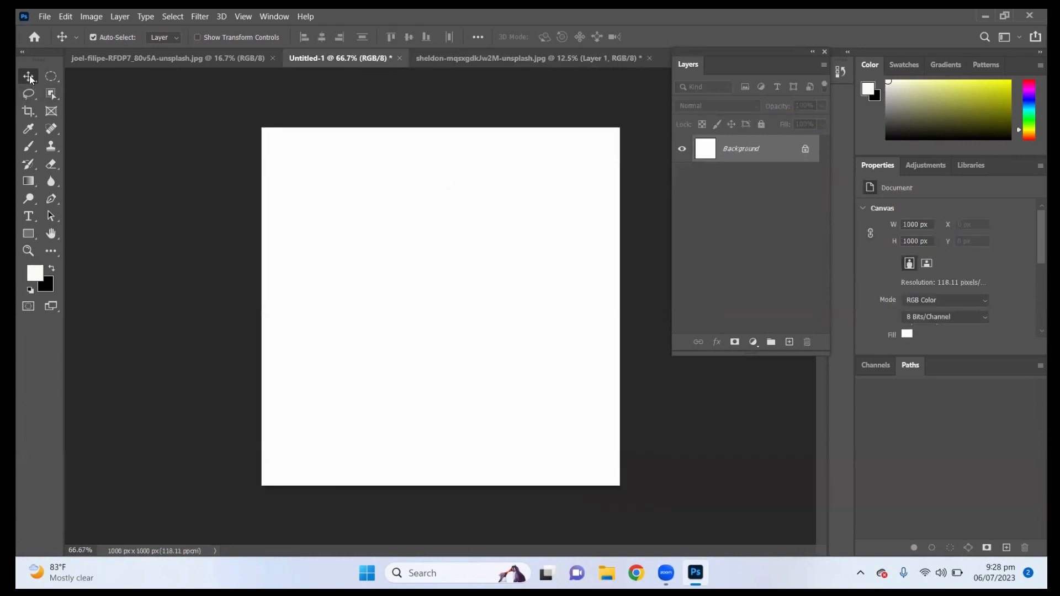
{"action": "left_click", "coordinate": [51, 77]}
{"action": "left_click_drag", "start_coordinate": [363, 205], "coordinate": [491, 298]}
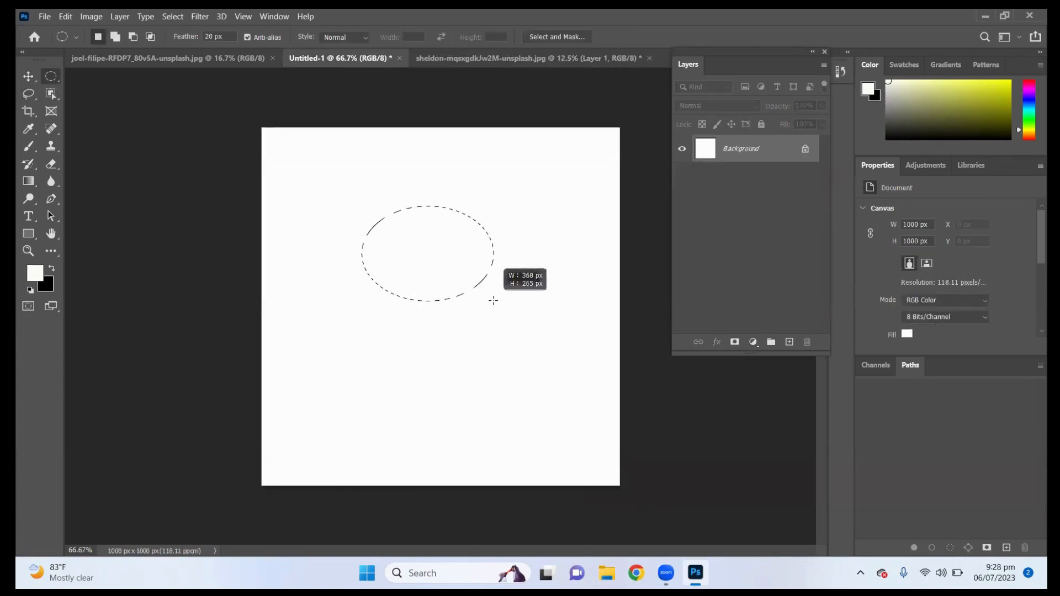
{"action": "left_click", "coordinate": [474, 195]}
{"action": "key", "text": "ctrl+z"}
Step: Try to move the elliptical selection's contents on the Background layer, and try filling it with the near-white foreground color before clearing the selection
{"action": "key", "text": "v"}
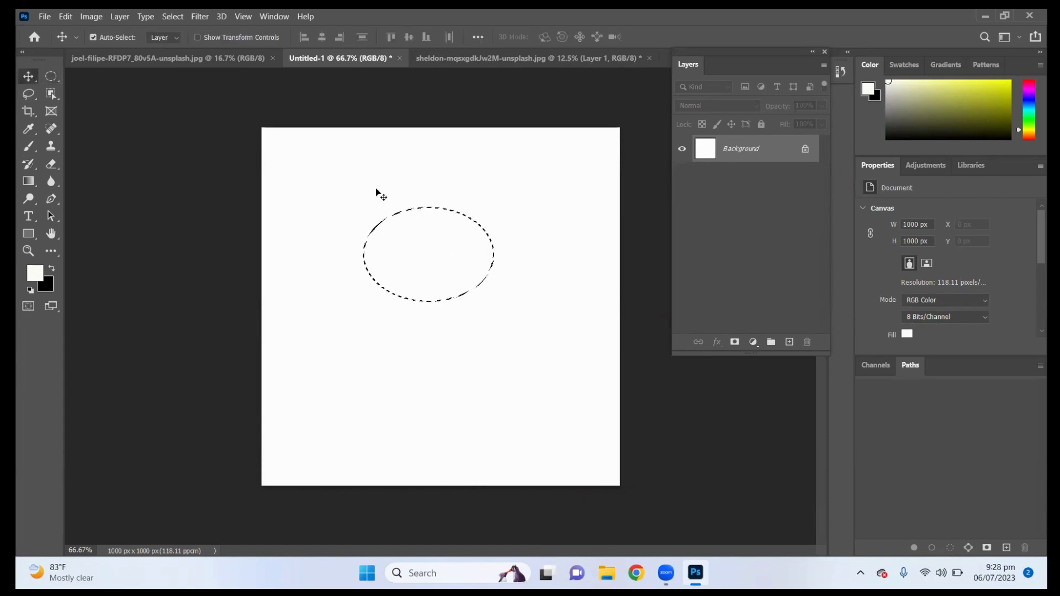
{"action": "left_click_drag", "start_coordinate": [422, 207], "coordinate": [397, 228]}
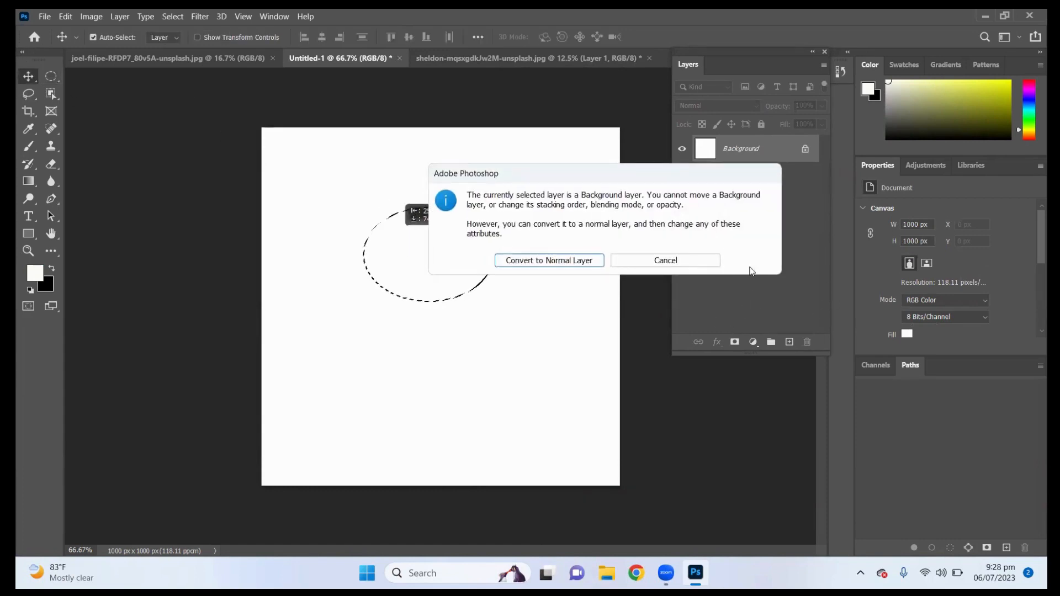
{"action": "left_click", "coordinate": [660, 260]}
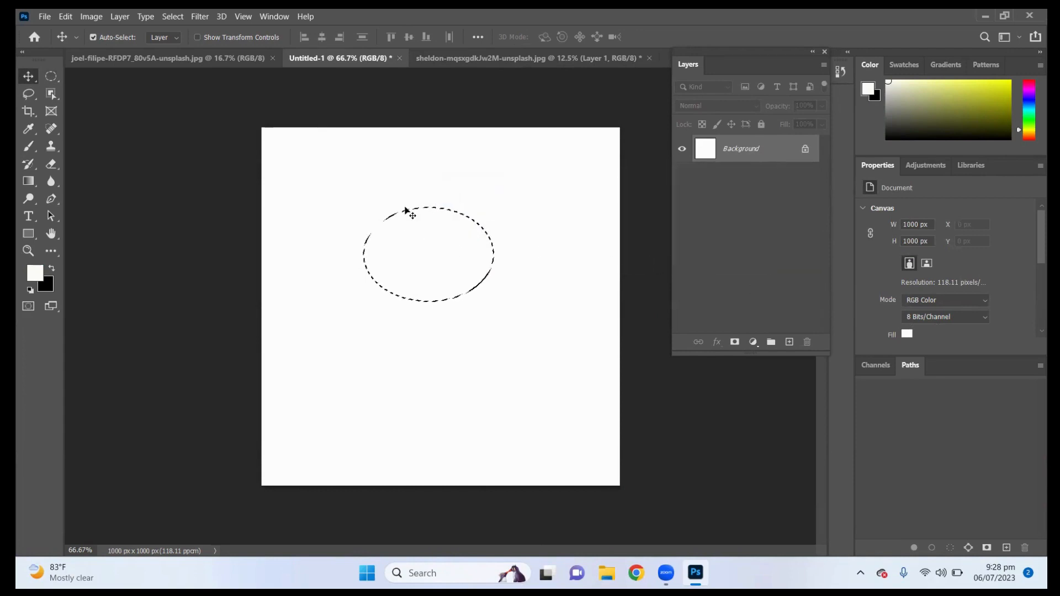
{"action": "key", "text": "alt+BackSpace"}
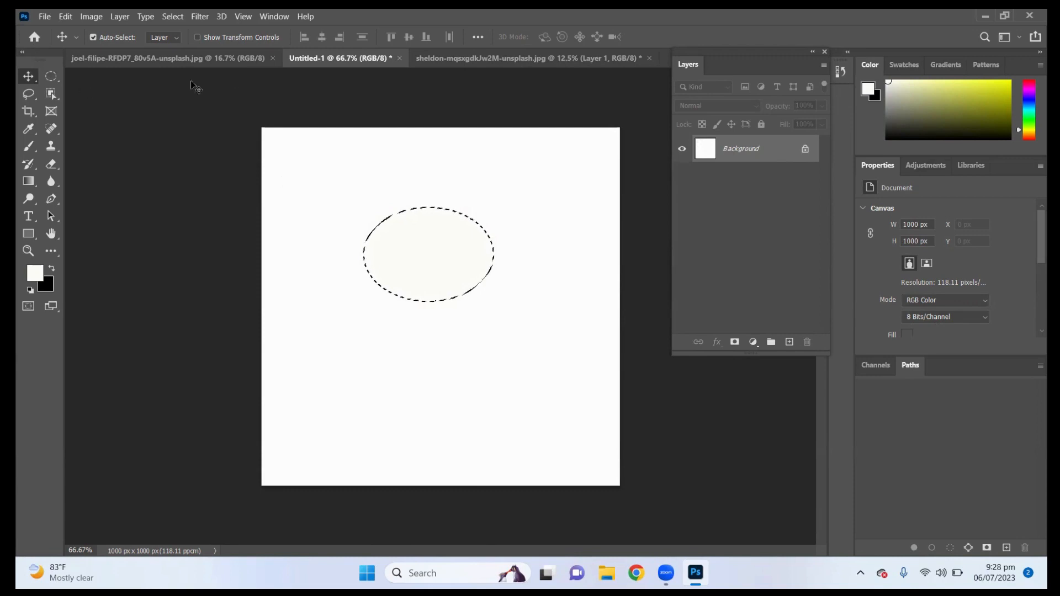
{"action": "key", "text": "m"}
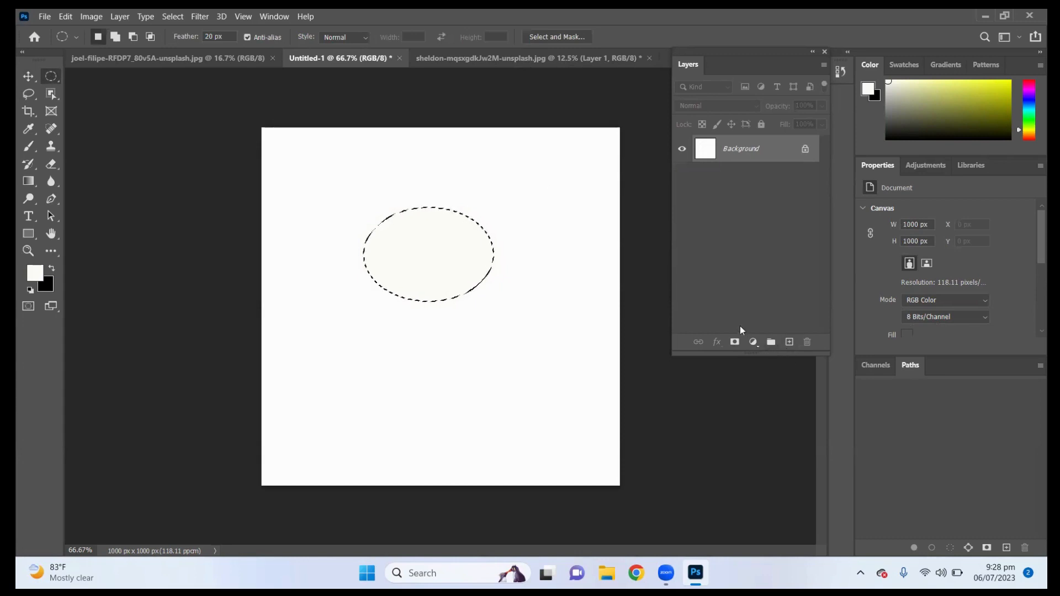
{"action": "left_click", "coordinate": [238, 232]}
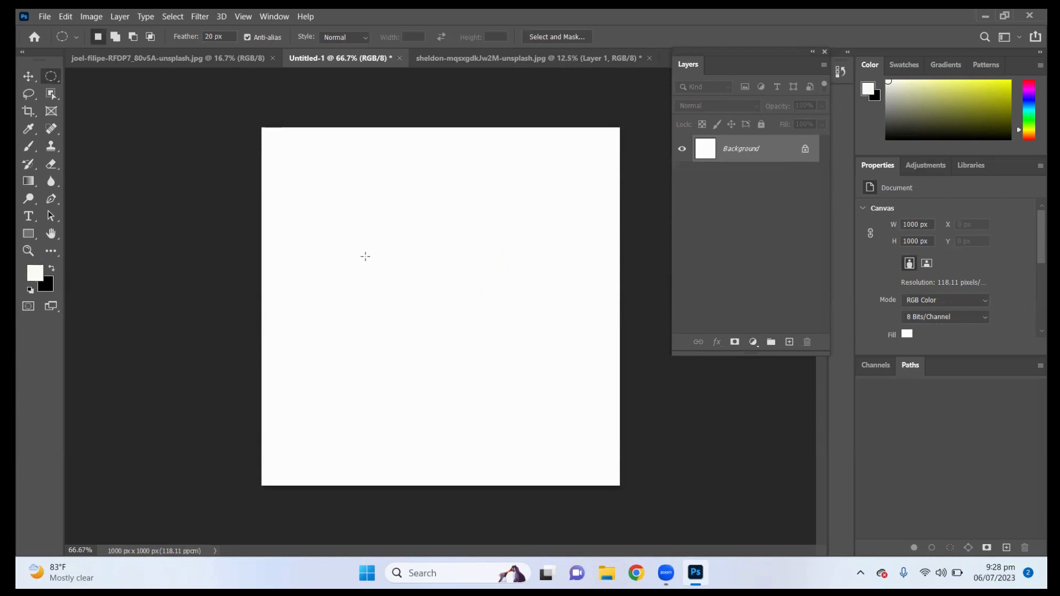
Step: Fill a new 20 px feathered elliptical selection near the canvas center with the black background color, and undo the fill and selection
{"action": "left_click_drag", "start_coordinate": [365, 226], "coordinate": [518, 360]}
{"action": "key", "text": "ctrl+BackSpace"}
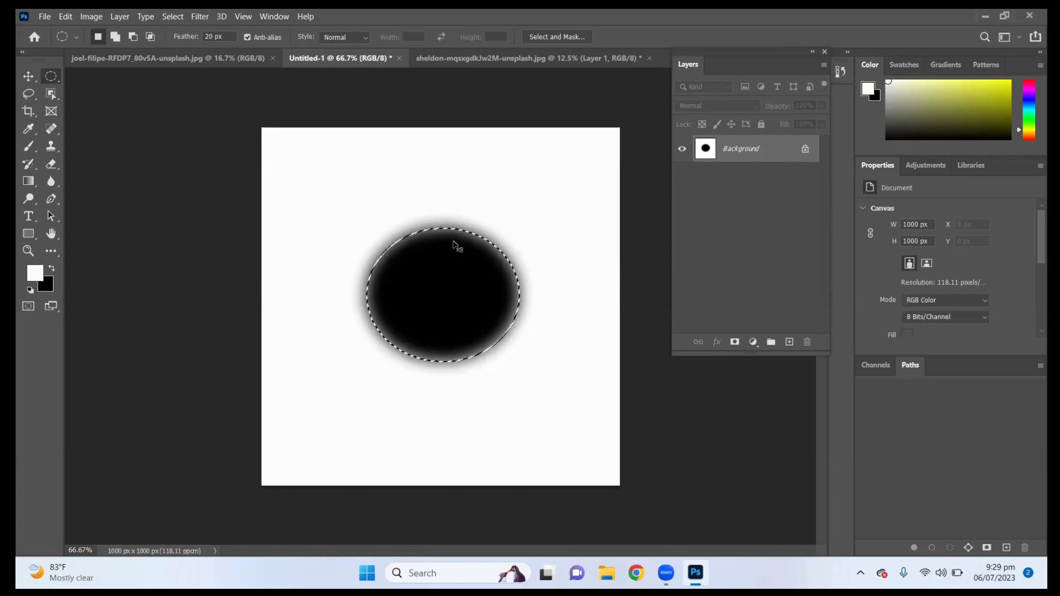
{"action": "key", "text": "ctrl+z"}
{"action": "key", "text": "ctrl+z"}
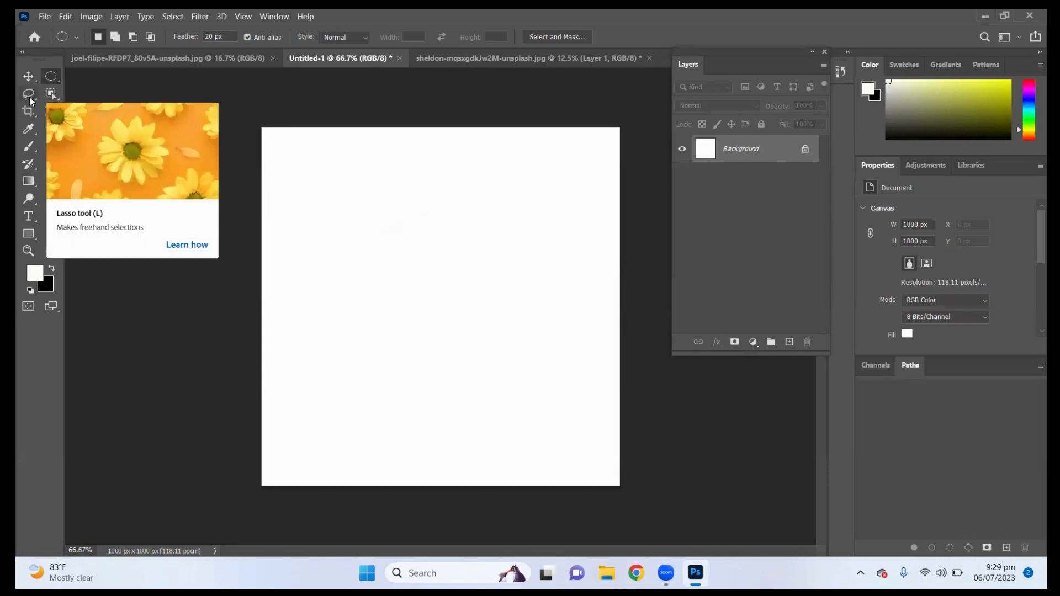
Step: Draw a rounded freehand selection with the Lasso tool, fill it with the black background color, and undo the fill
{"action": "left_click", "coordinate": [28, 97]}
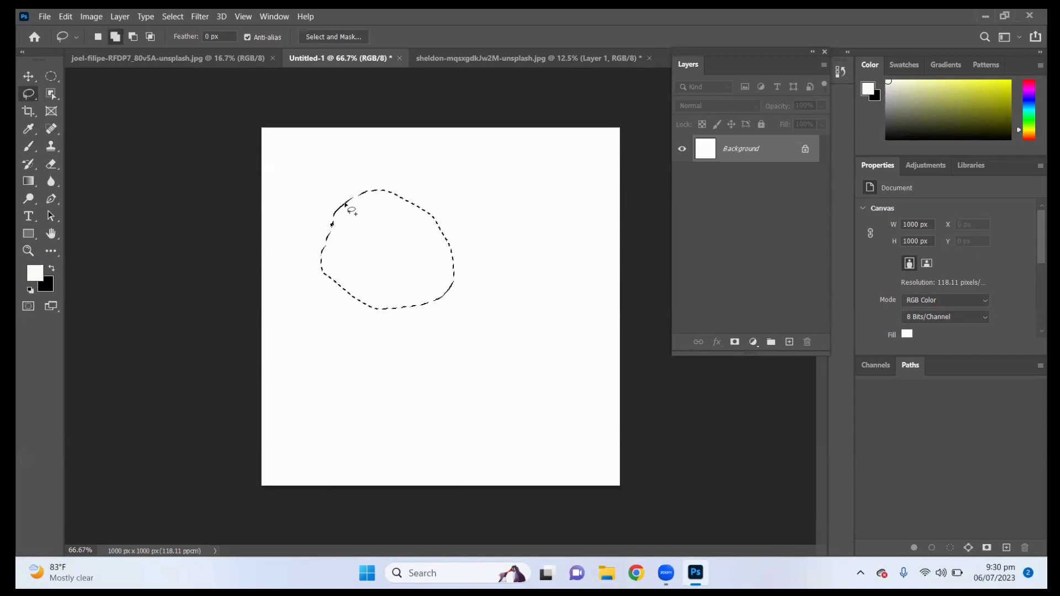
{"action": "key", "text": "ctrl+BackSpace"}
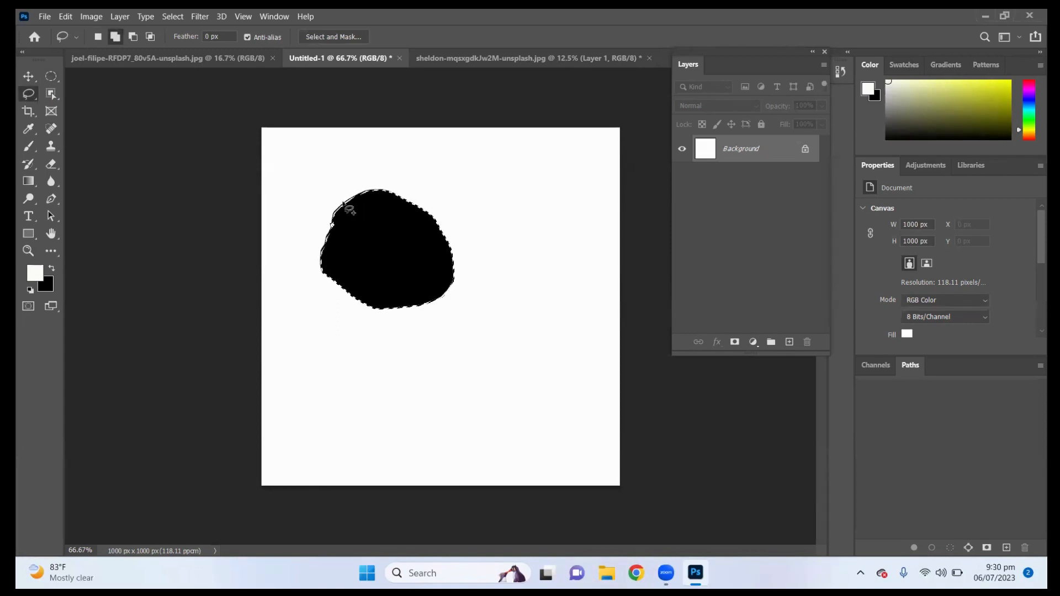
{"action": "key", "text": "ctrl+z"}
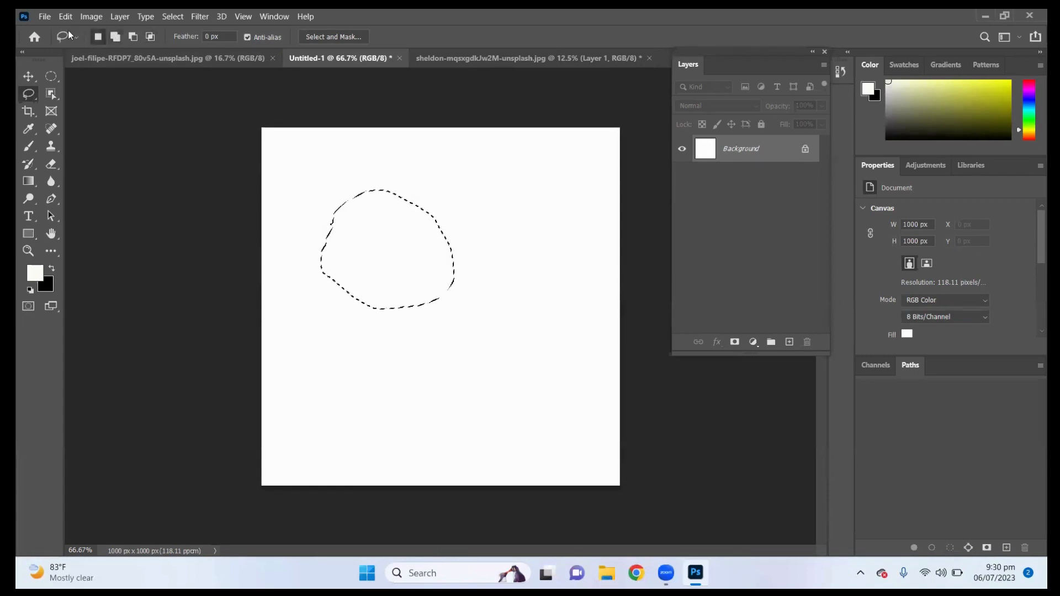
Step: Extend the freehand selection with a second Lasso shape in add mode, and cut away its lower part in subtract mode
{"action": "left_click", "coordinate": [116, 36]}
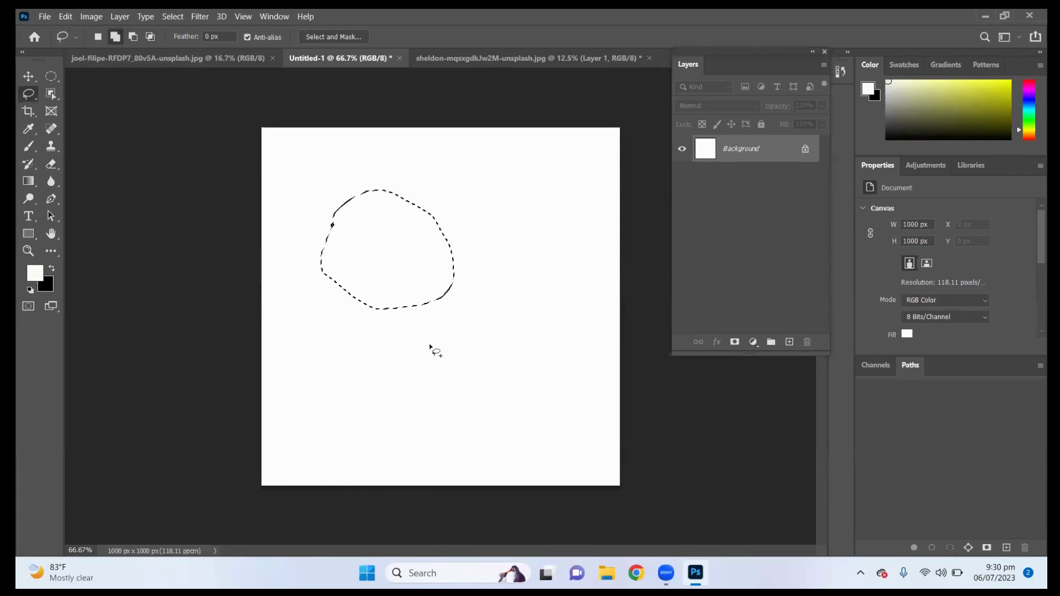
{"action": "left_click_drag", "start_coordinate": [424, 347], "coordinate": [426, 348]}
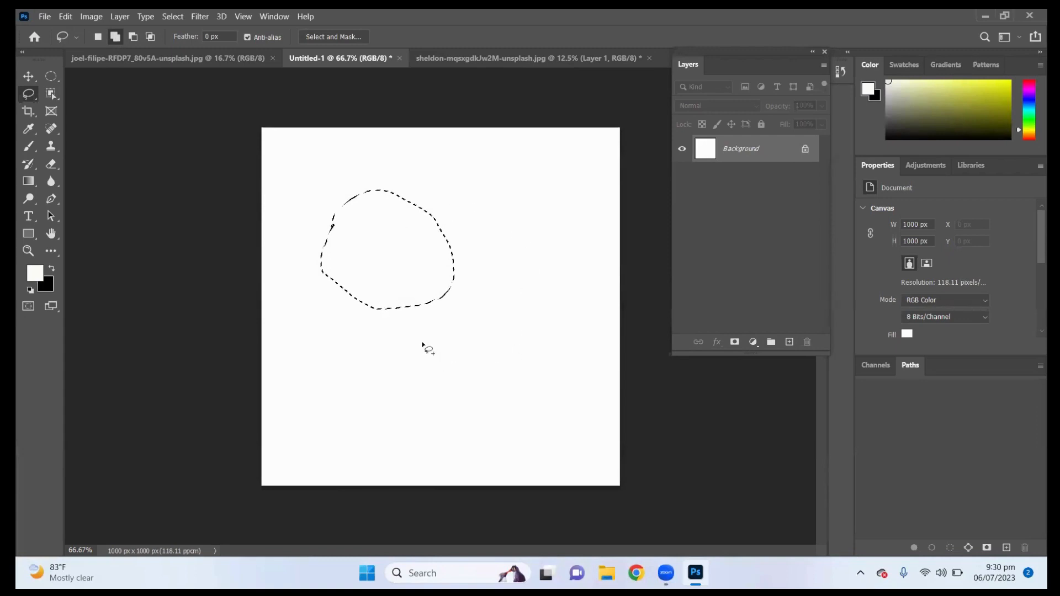
{"action": "left_click", "coordinate": [133, 37]}
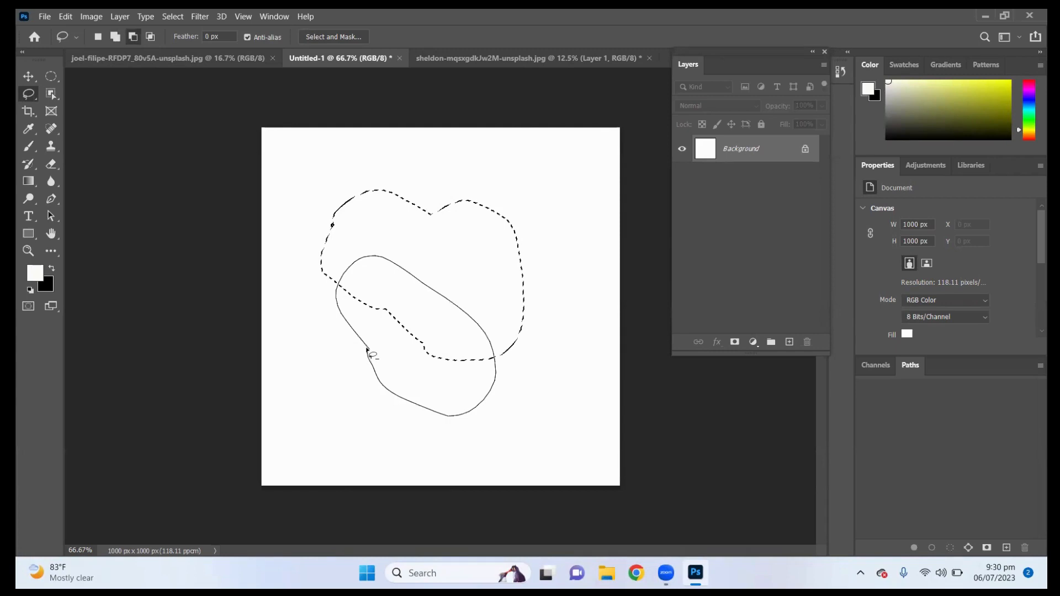
{"action": "left_click_drag", "start_coordinate": [366, 349], "coordinate": [368, 346]}
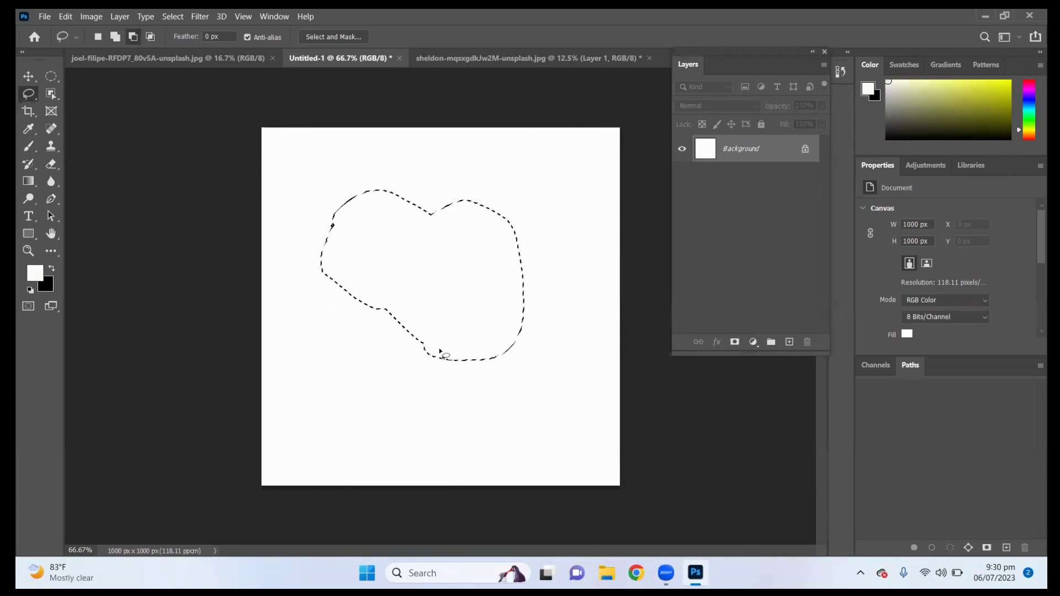
Step: Intersect the selection with another Lasso shape, and undo all the Lasso selection changes until nothing is selected
{"action": "left_click", "coordinate": [149, 37]}
{"action": "mouse_move", "coordinate": [399, 290]}
{"action": "left_mouse_down"}
{"action": "mouse_move", "coordinate": [447, 313]}
{"action": "mouse_move", "coordinate": [400, 291]}
{"action": "left_mouse_up"}
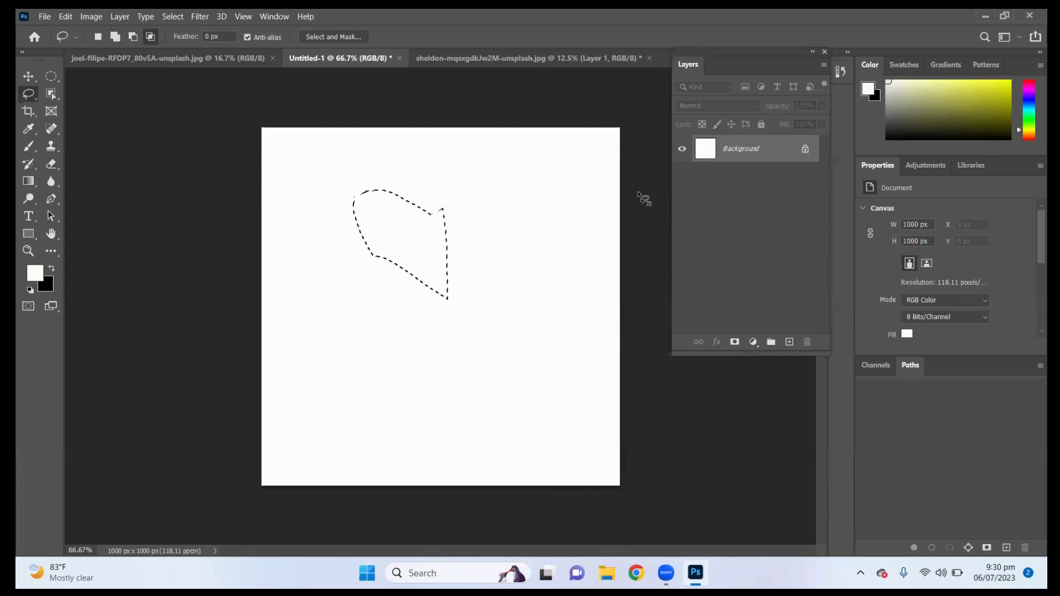
{"action": "key", "text": "ctrl+z"}
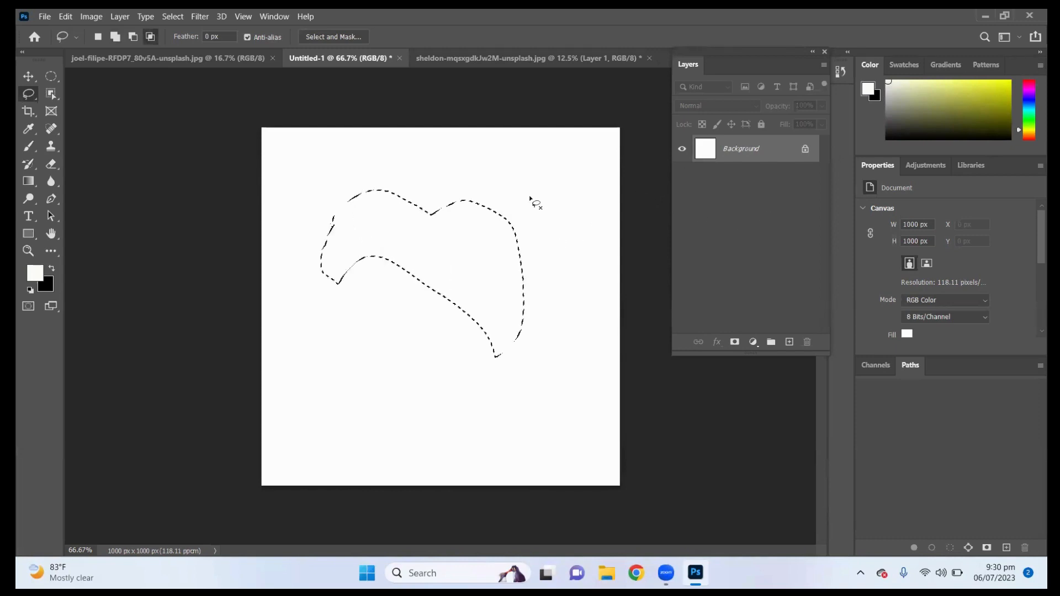
{"action": "key", "text": "ctrl+z"}
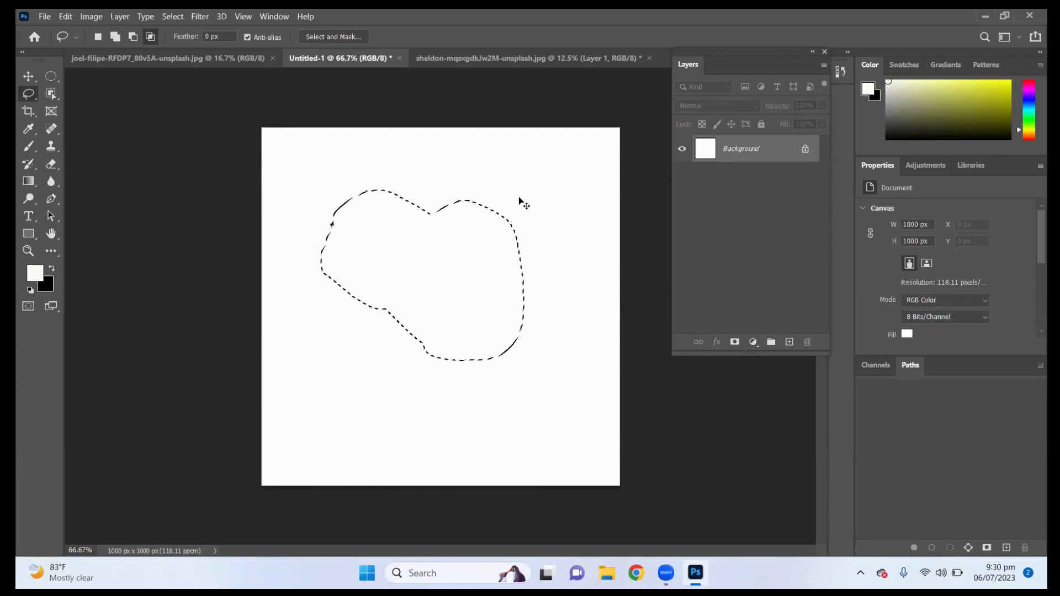
{"action": "key", "text": "ctrl+z"}
{"action": "right_click", "coordinate": [29, 97]}
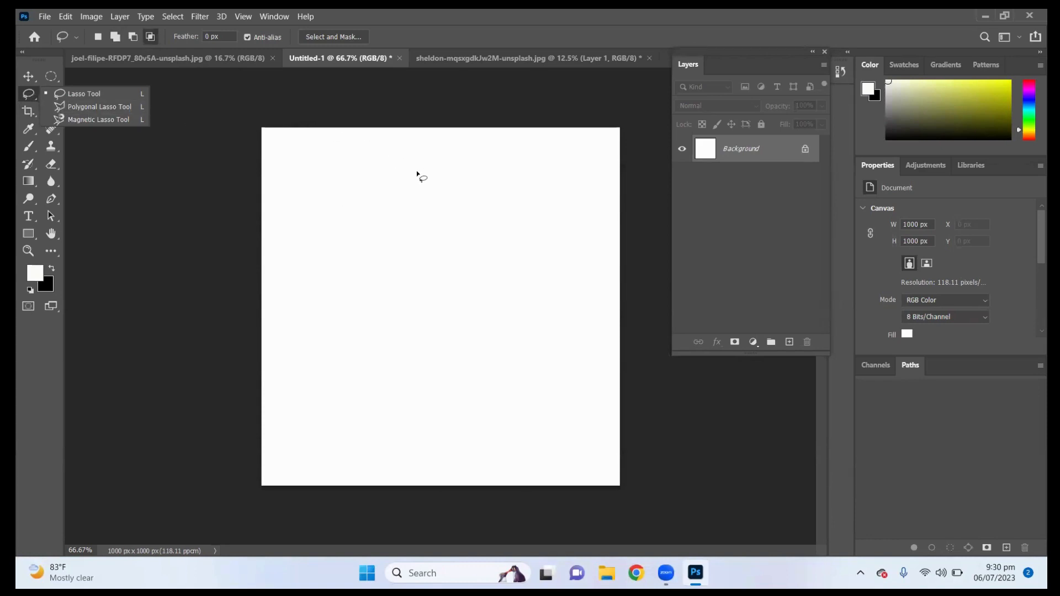
{"action": "left_click", "coordinate": [332, 166]}
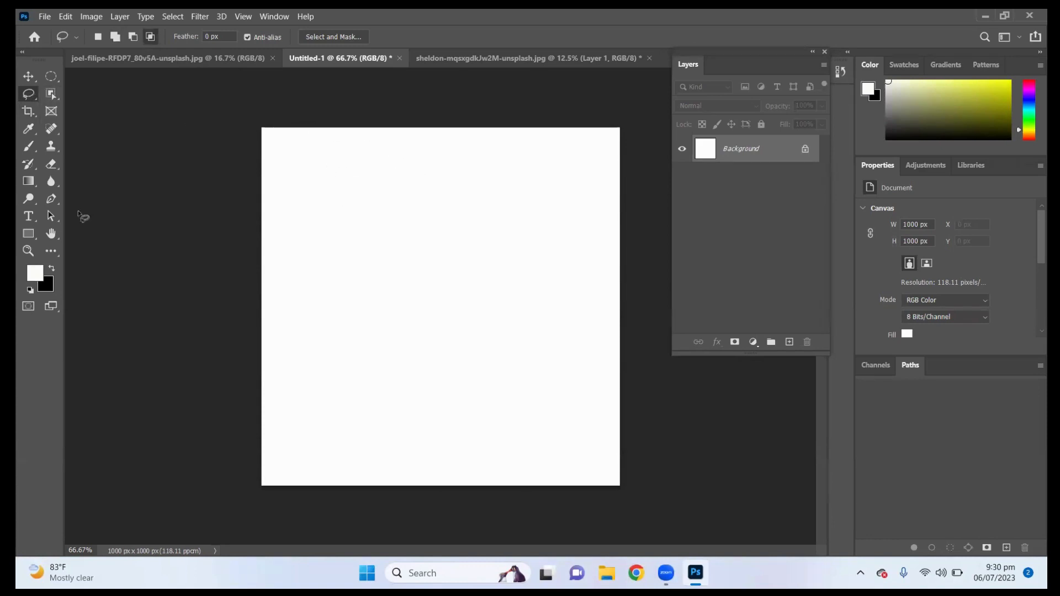
{"action": "left_click", "coordinate": [37, 273]}
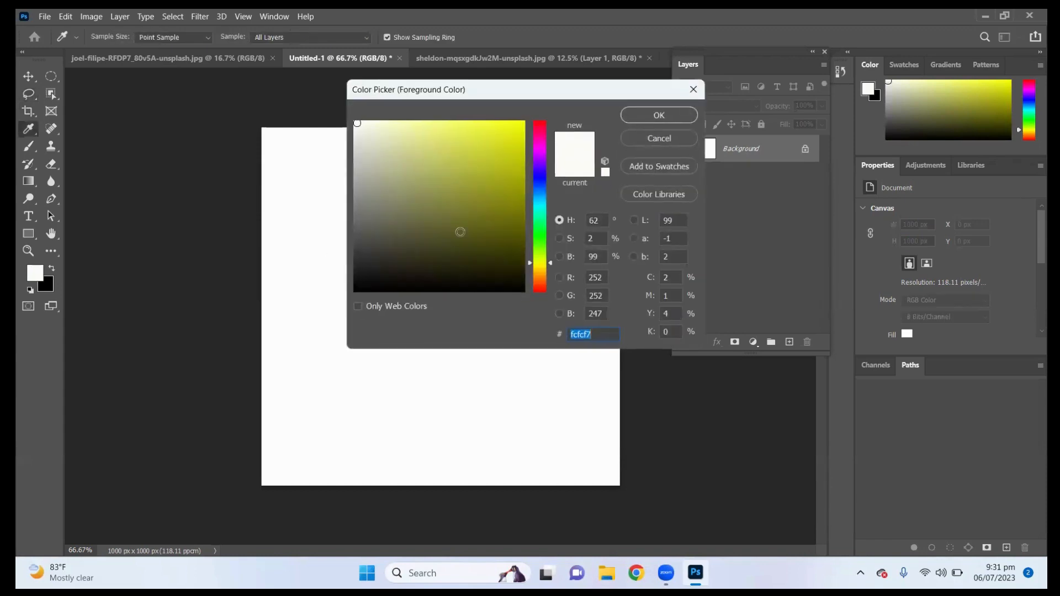
{"action": "left_click", "coordinate": [512, 149]}
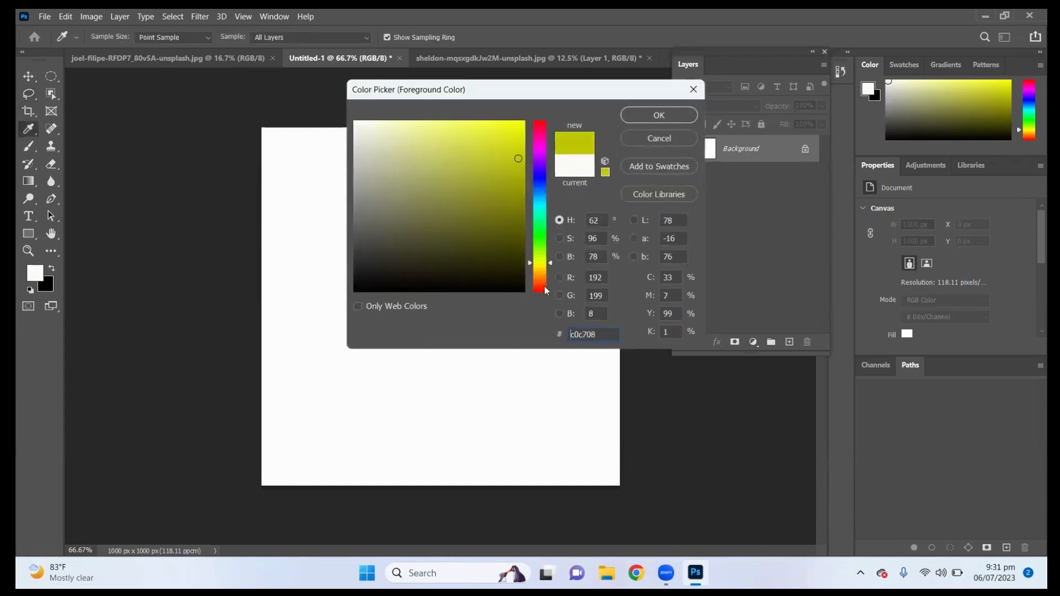
{"action": "left_click", "coordinate": [478, 220]}
{"action": "left_click", "coordinate": [660, 138]}
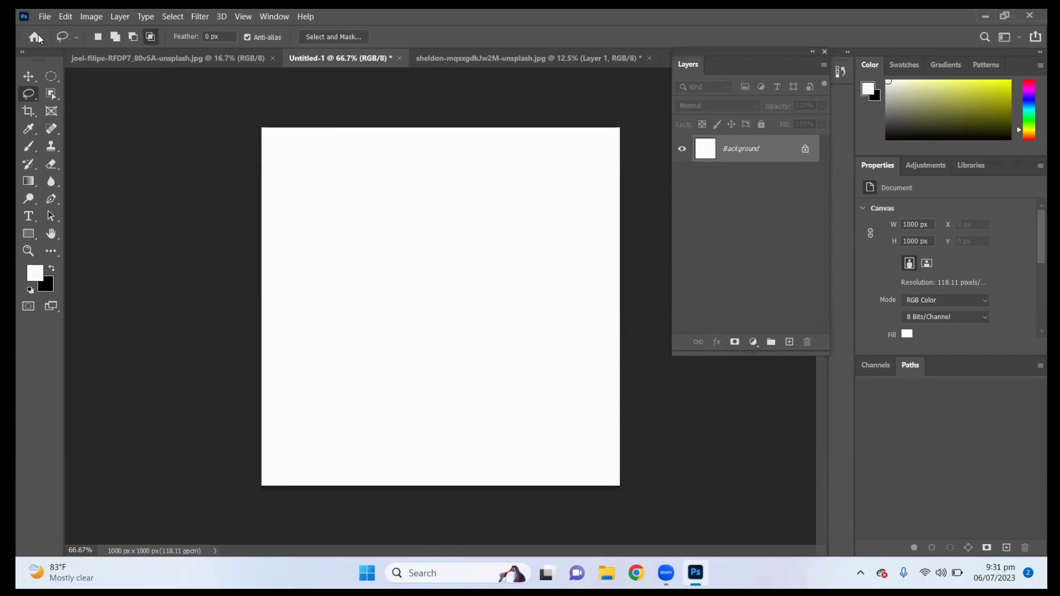
{"action": "right_click", "coordinate": [28, 94]}
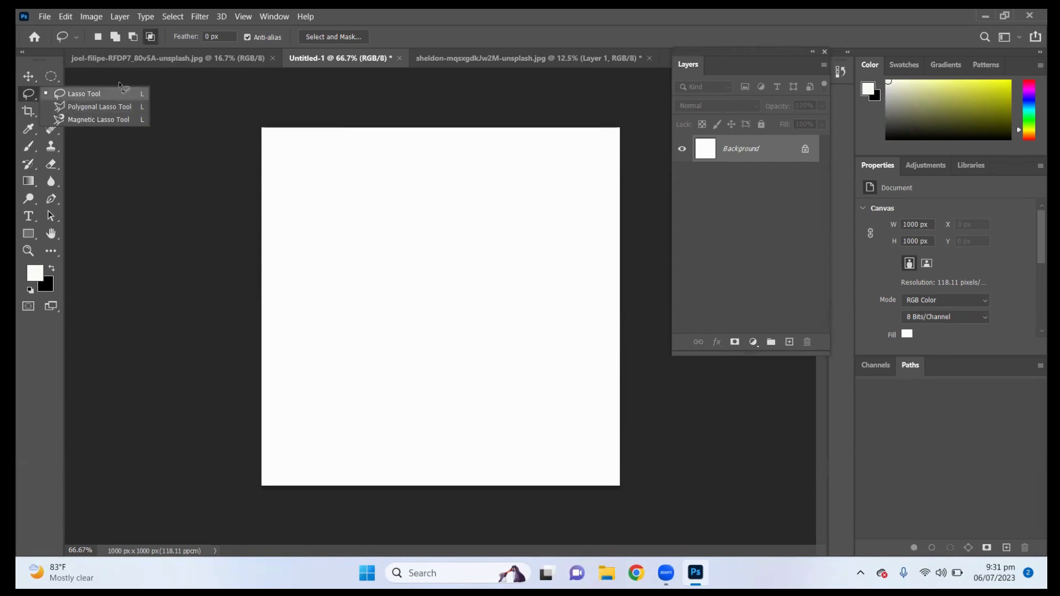
Step: Close the Untitled-1 document and the vignetted photo of the woman without saving, keeping only the building photo open
{"action": "left_click", "coordinate": [118, 57]}
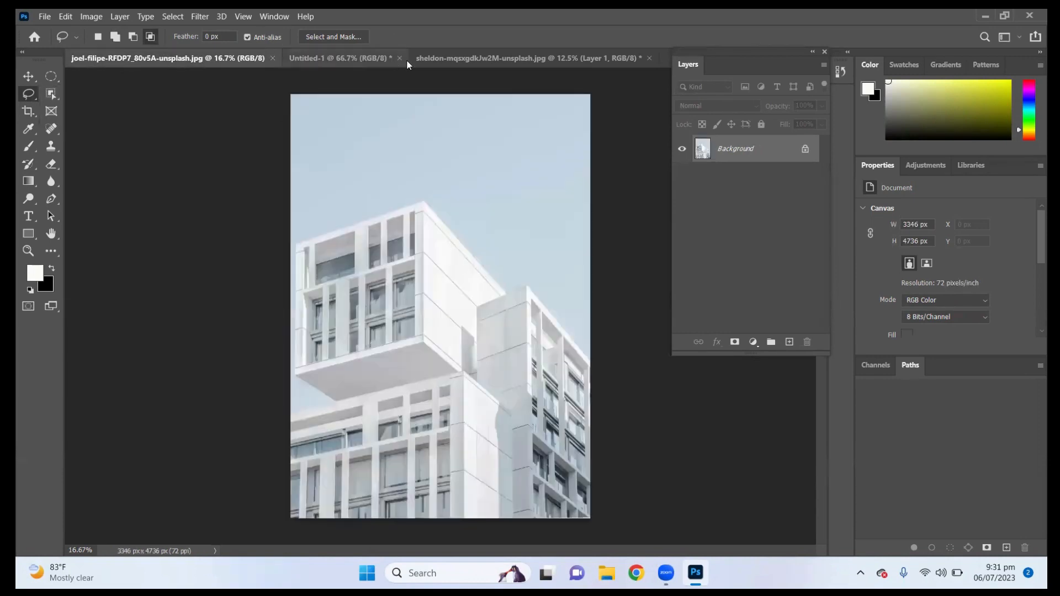
{"action": "left_click", "coordinate": [398, 58]}
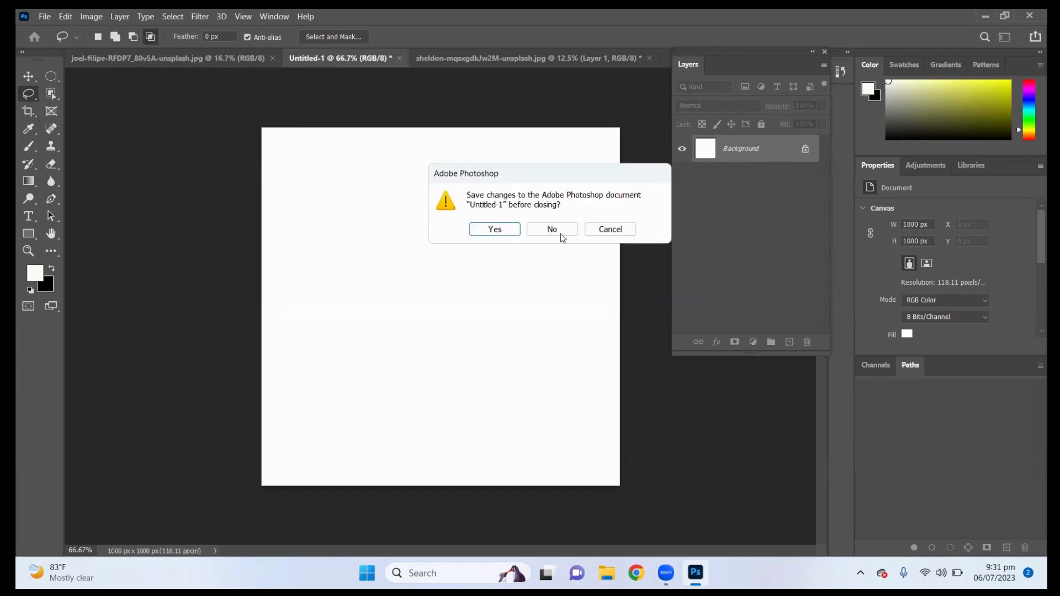
{"action": "left_click", "coordinate": [552, 229]}
{"action": "left_click", "coordinate": [457, 55]}
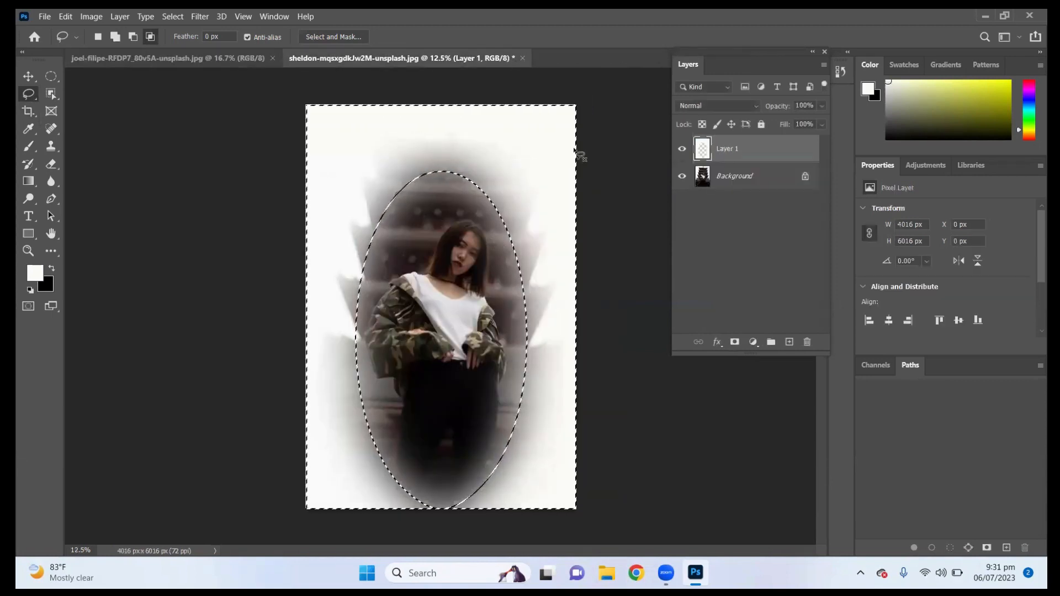
{"action": "left_click", "coordinate": [522, 58]}
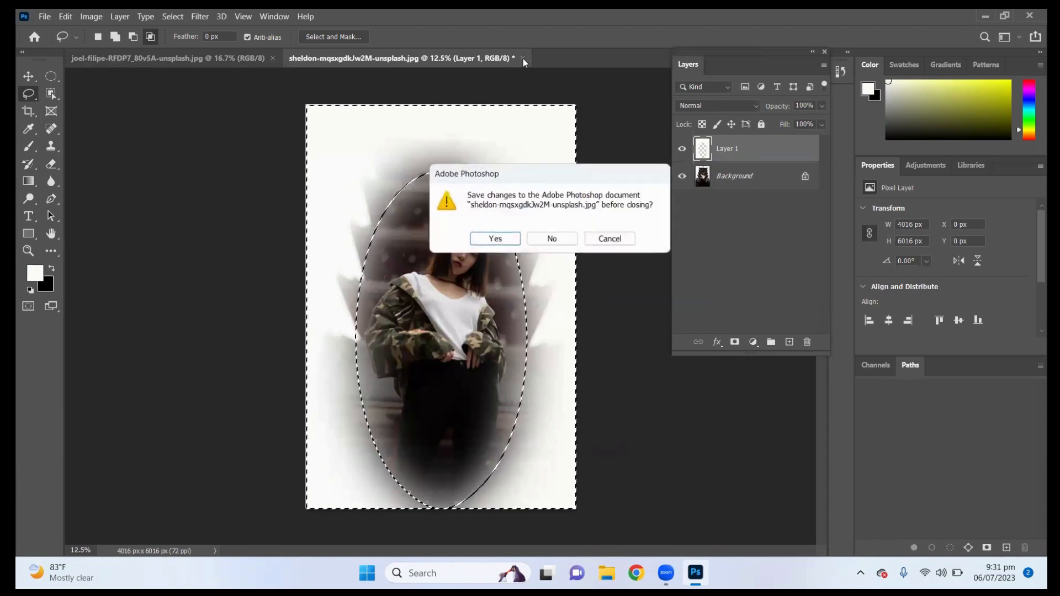
{"action": "left_click", "coordinate": [552, 238]}
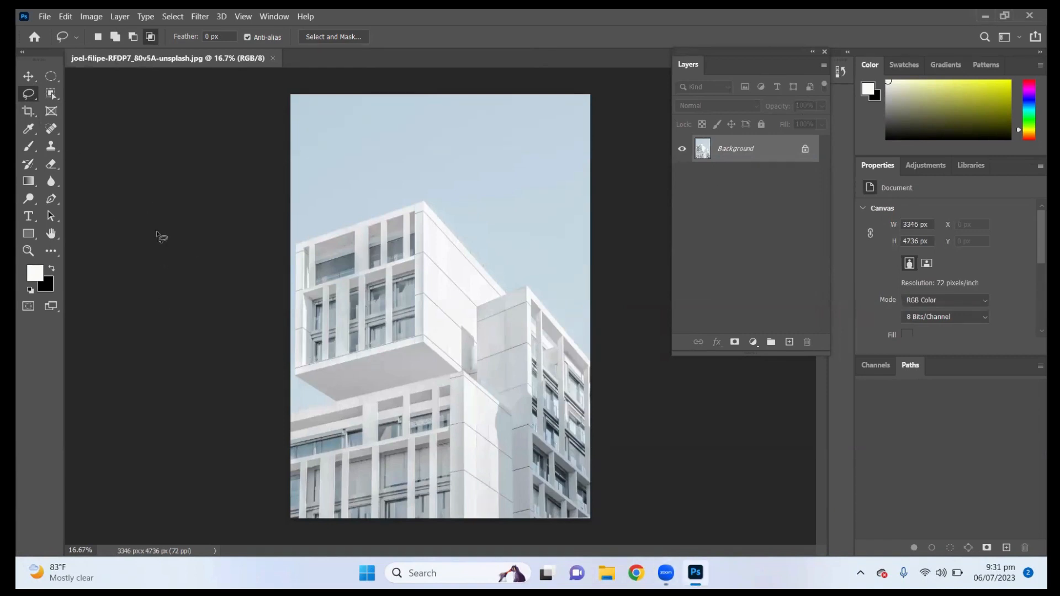
Step: Switch from the Lasso tool to the Polygonal Lasso tool for the building photo
{"action": "right_click", "coordinate": [36, 103]}
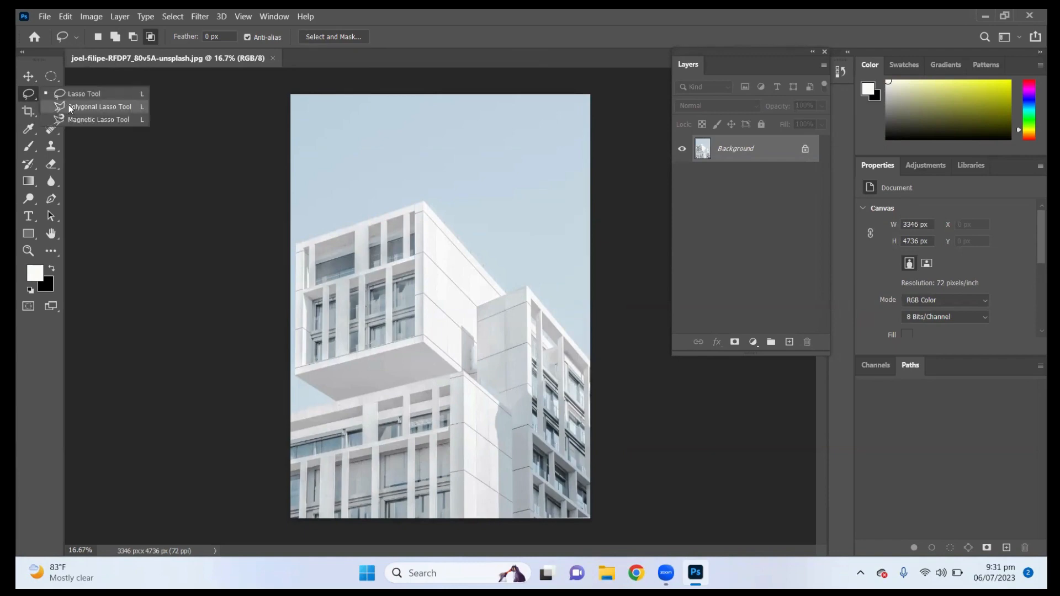
{"action": "left_click", "coordinate": [72, 108]}
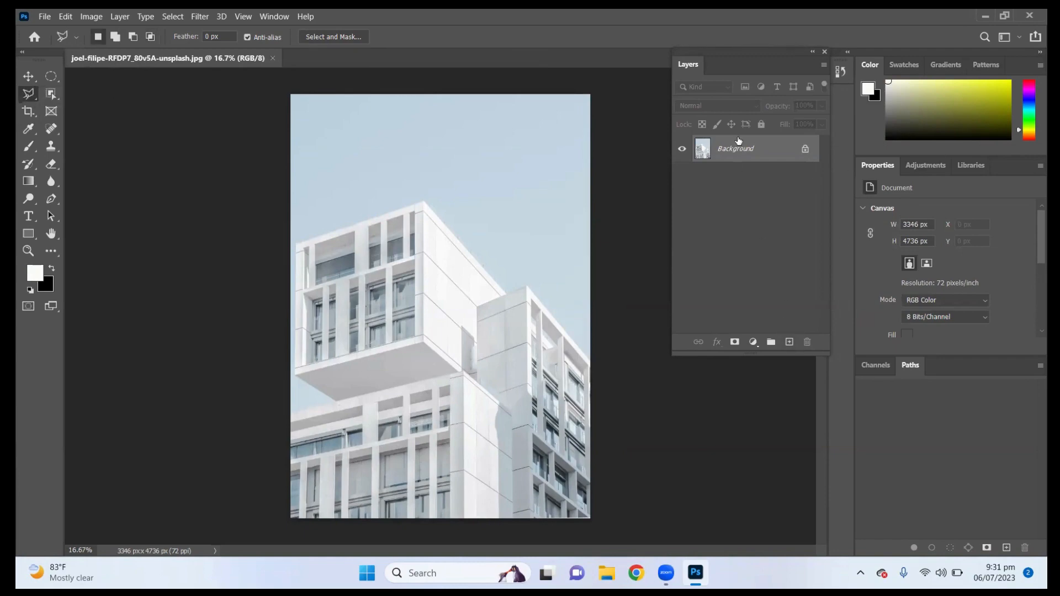
Step: Add an empty layer above the Background and delete it again
{"action": "left_click", "coordinate": [789, 342]}
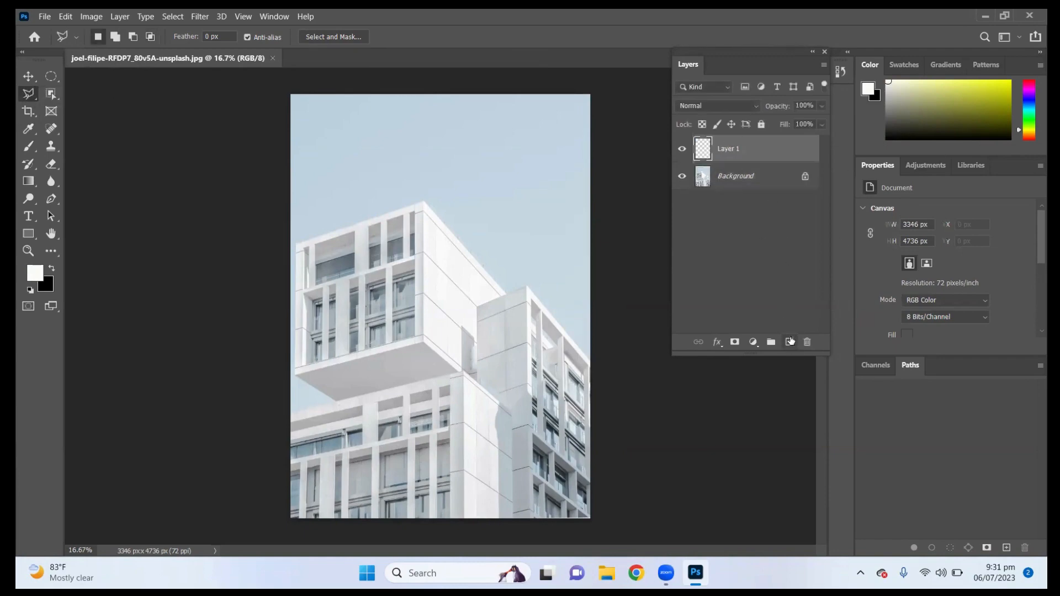
{"action": "left_click", "coordinate": [726, 176]}
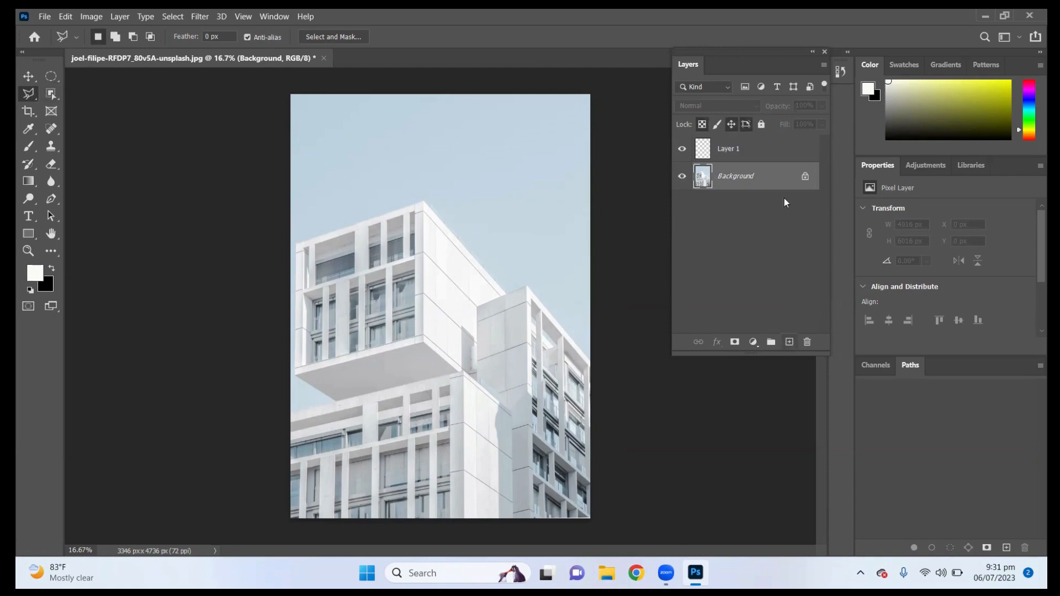
{"action": "left_click", "coordinate": [758, 150]}
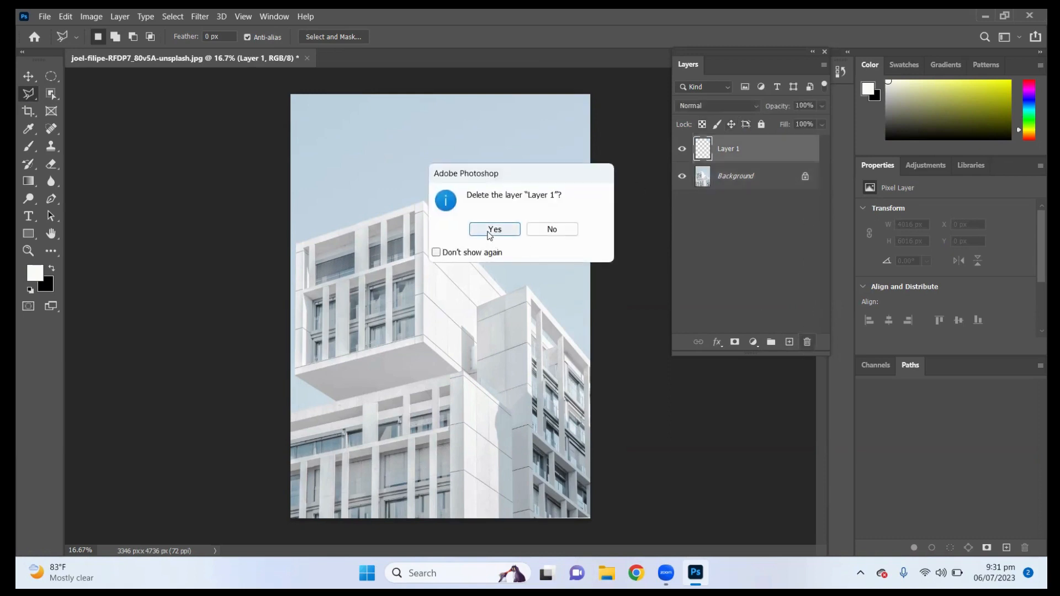
{"action": "left_click", "coordinate": [497, 227]}
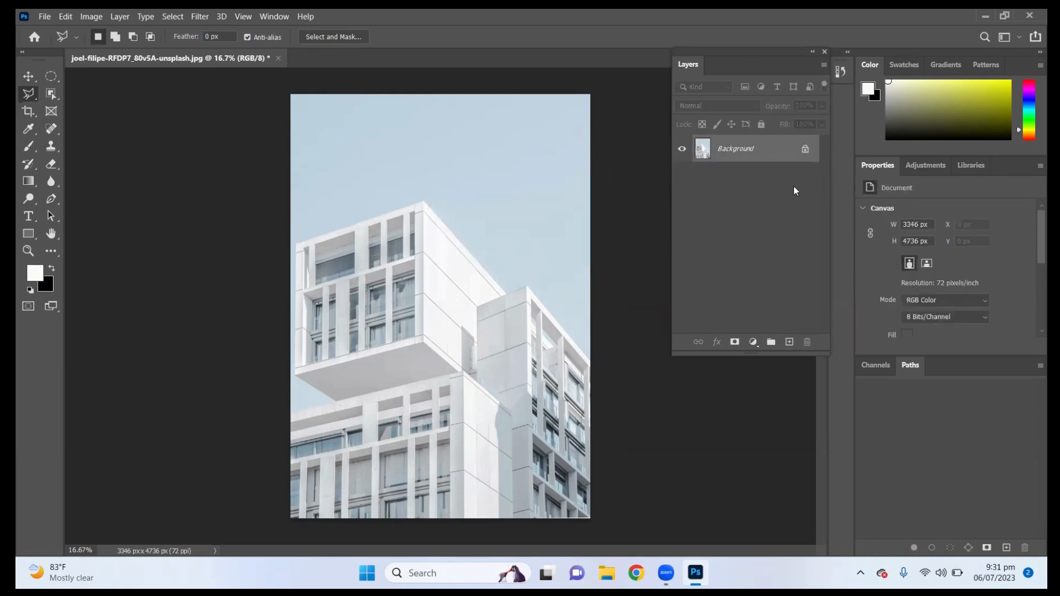
Step: Duplicate the Background layer of the building photo and activate the Polygonal Lasso tool
{"action": "key", "text": "ctrl+j"}
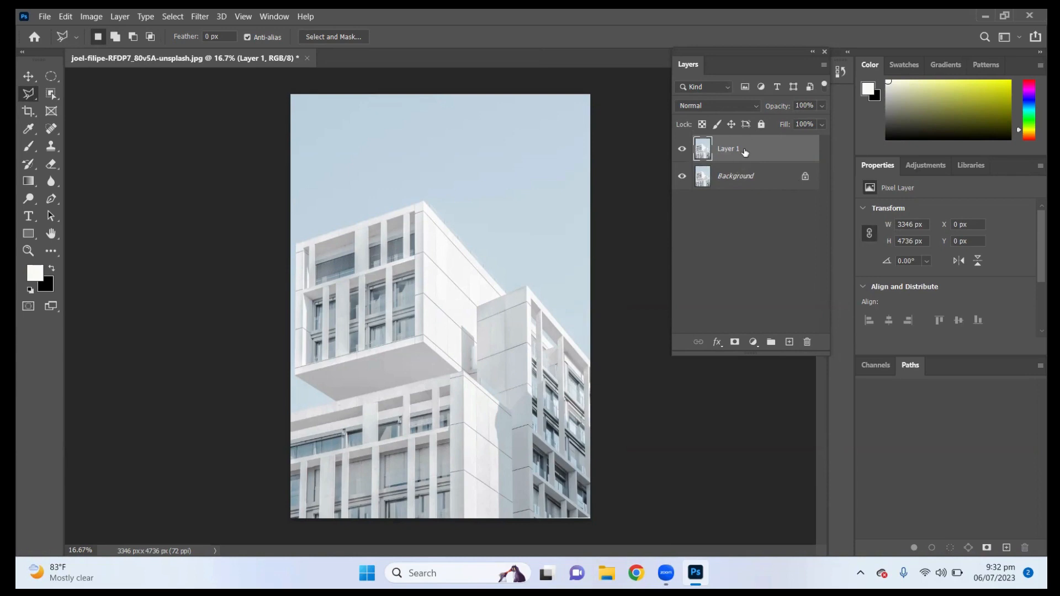
{"action": "right_click", "coordinate": [26, 97]}
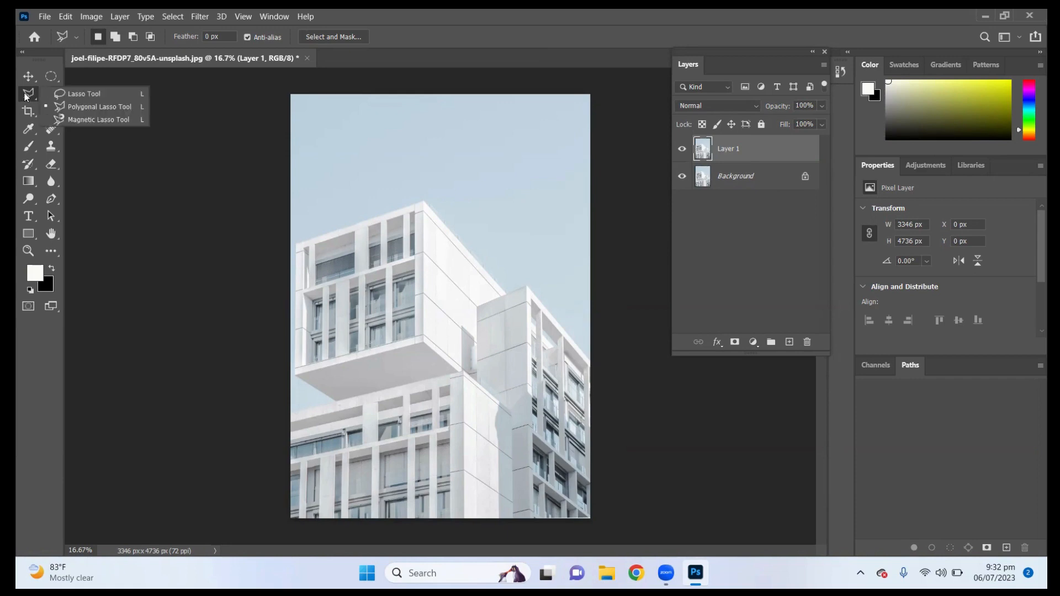
{"action": "left_click", "coordinate": [73, 106]}
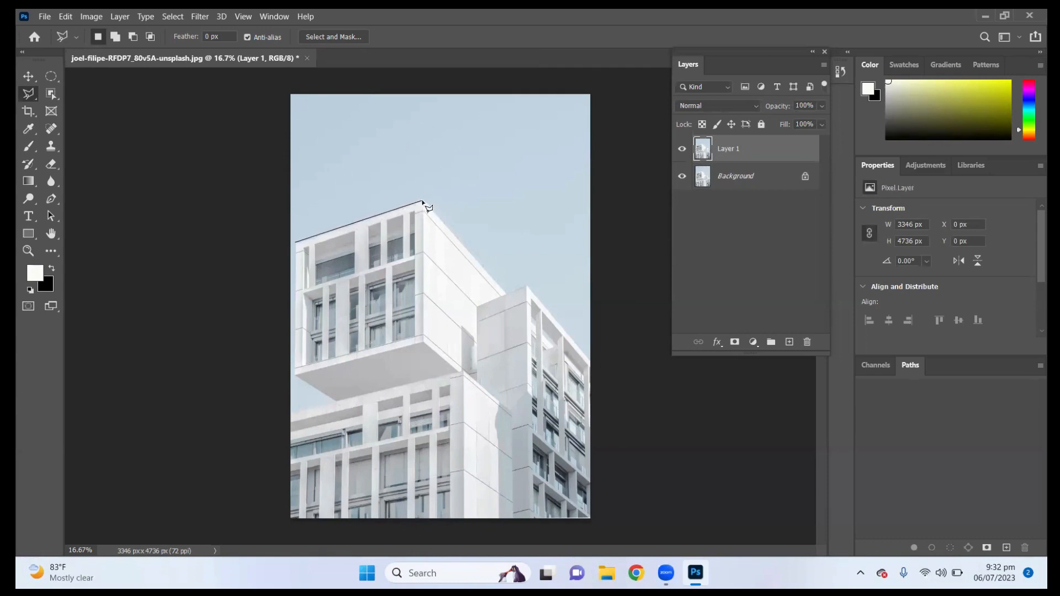
{"action": "left_click", "coordinate": [423, 202]}
{"action": "left_click", "coordinate": [550, 164]}
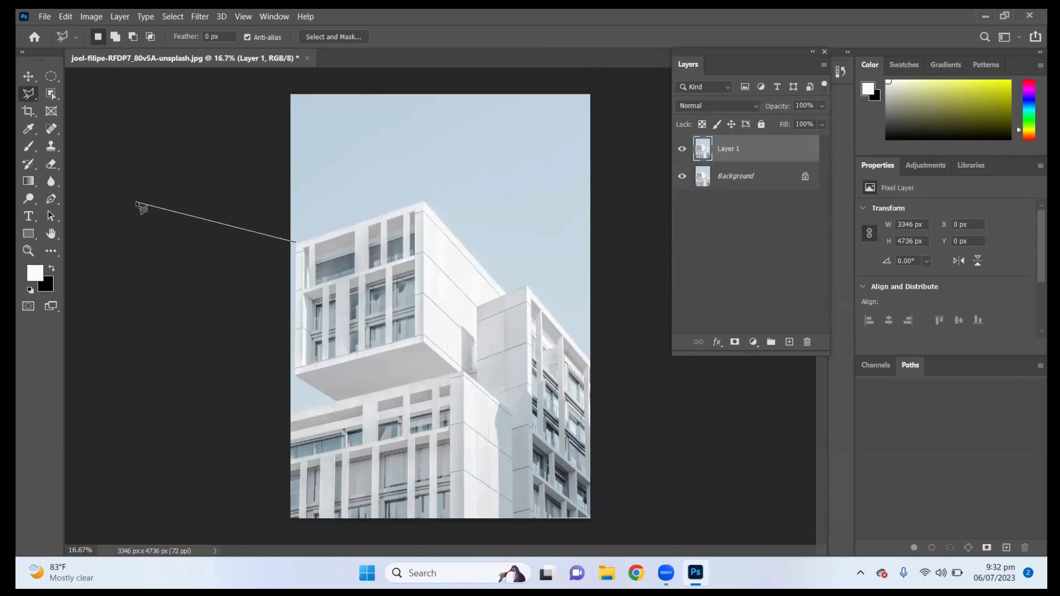
{"action": "key", "text": "Escape"}
{"action": "left_click", "coordinate": [295, 243]}
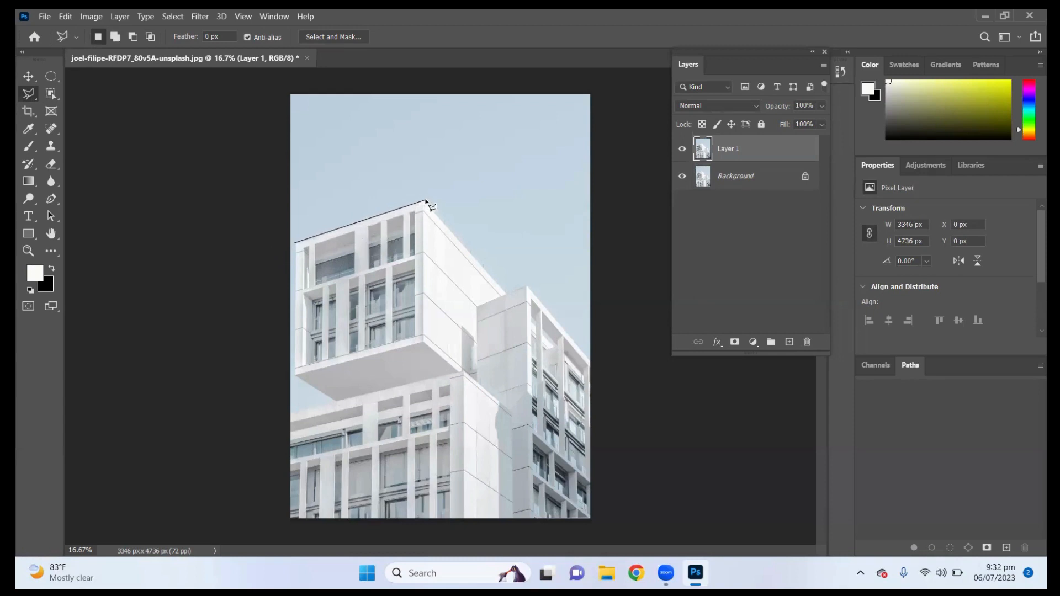
{"action": "left_click", "coordinate": [425, 201]}
{"action": "left_click", "coordinate": [506, 292]}
{"action": "left_click", "coordinate": [527, 286]}
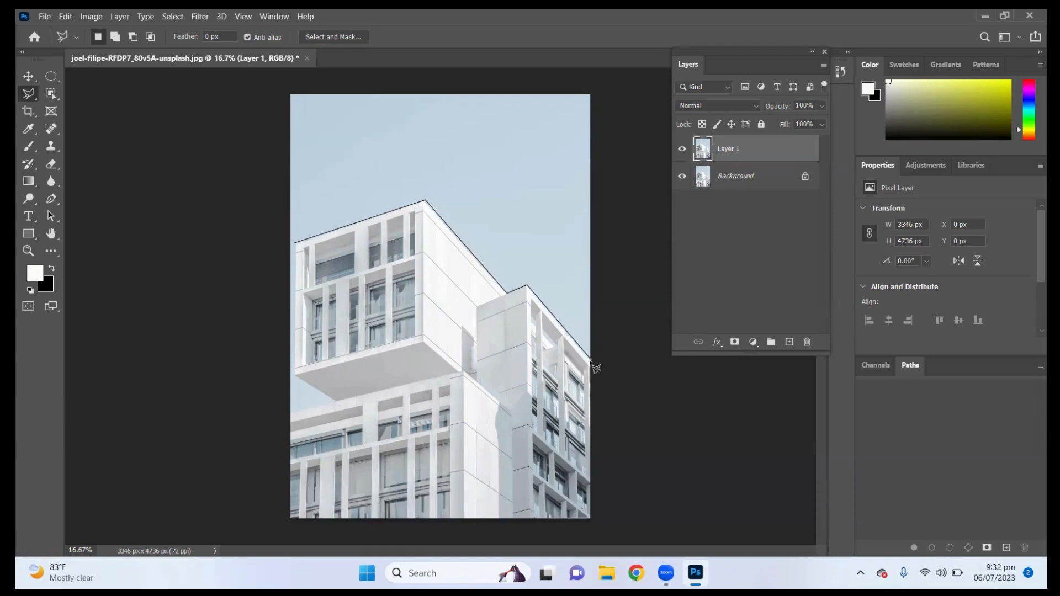
{"action": "left_click", "coordinate": [590, 363]}
{"action": "left_click", "coordinate": [608, 401]}
{"action": "key", "text": "Escape"}
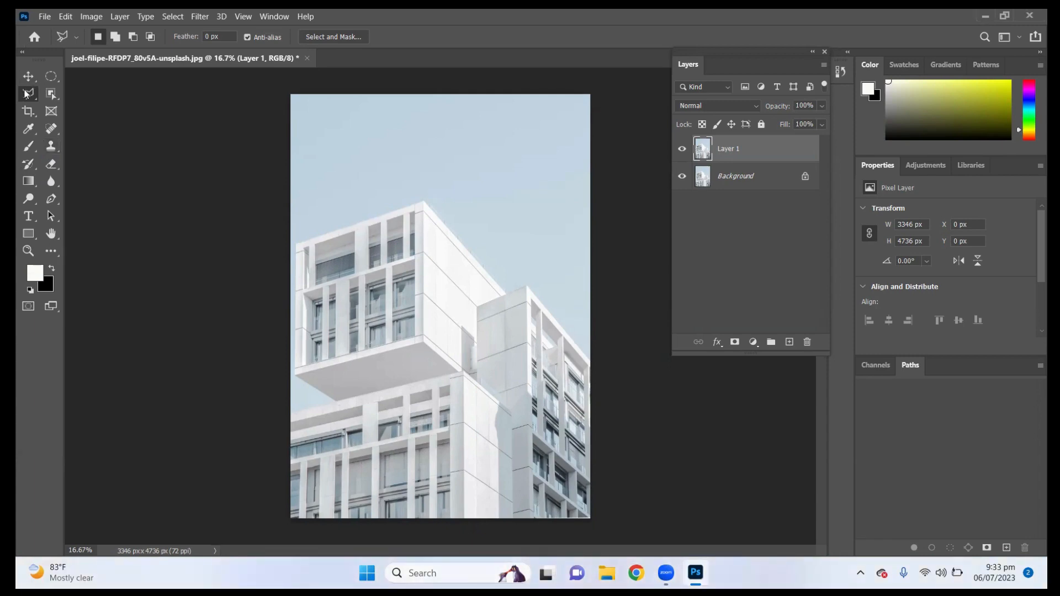
{"action": "left_click", "coordinate": [295, 243]}
{"action": "left_click", "coordinate": [426, 202]}
{"action": "left_click", "coordinate": [507, 292]}
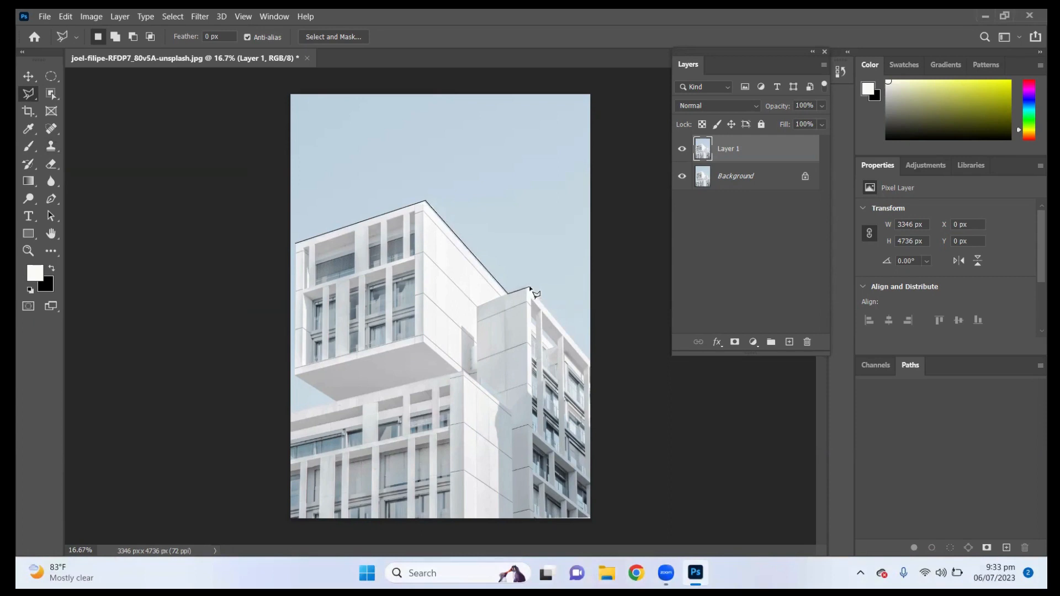
{"action": "left_click", "coordinate": [528, 285]}
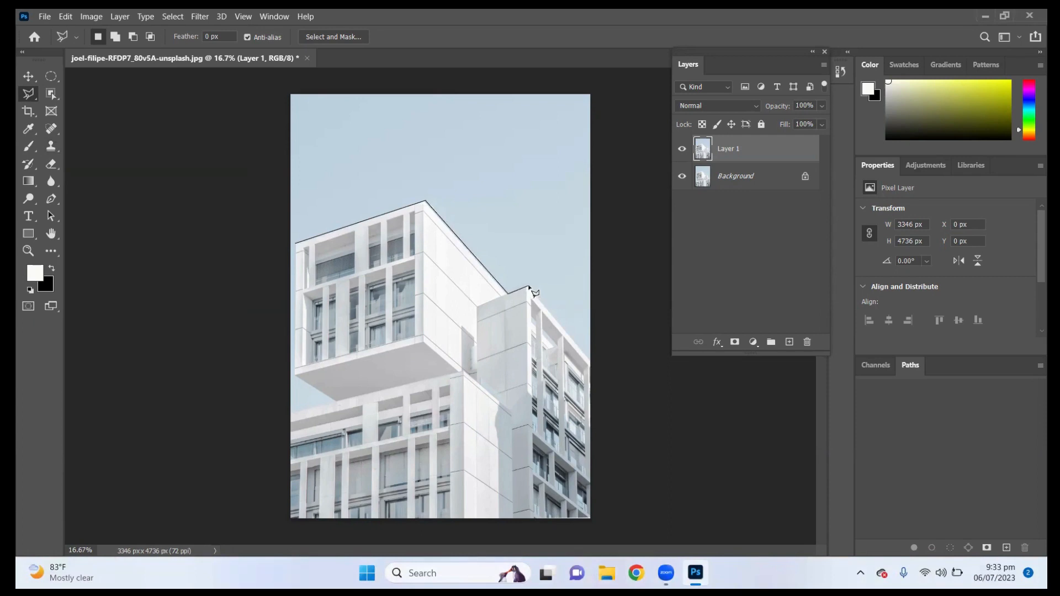
{"action": "left_click", "coordinate": [589, 362]}
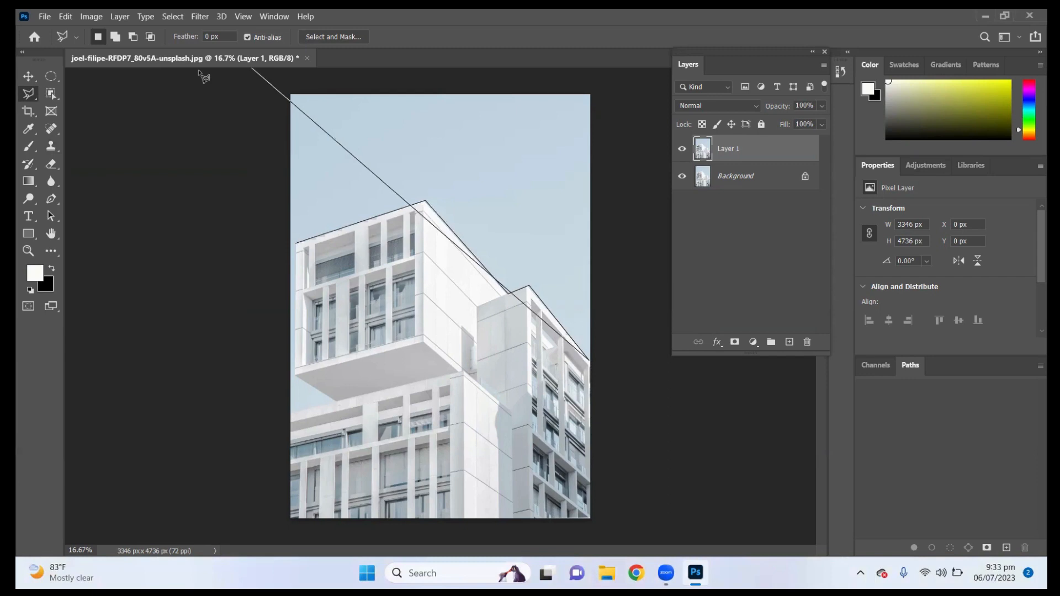
{"action": "key", "text": "Escape"}
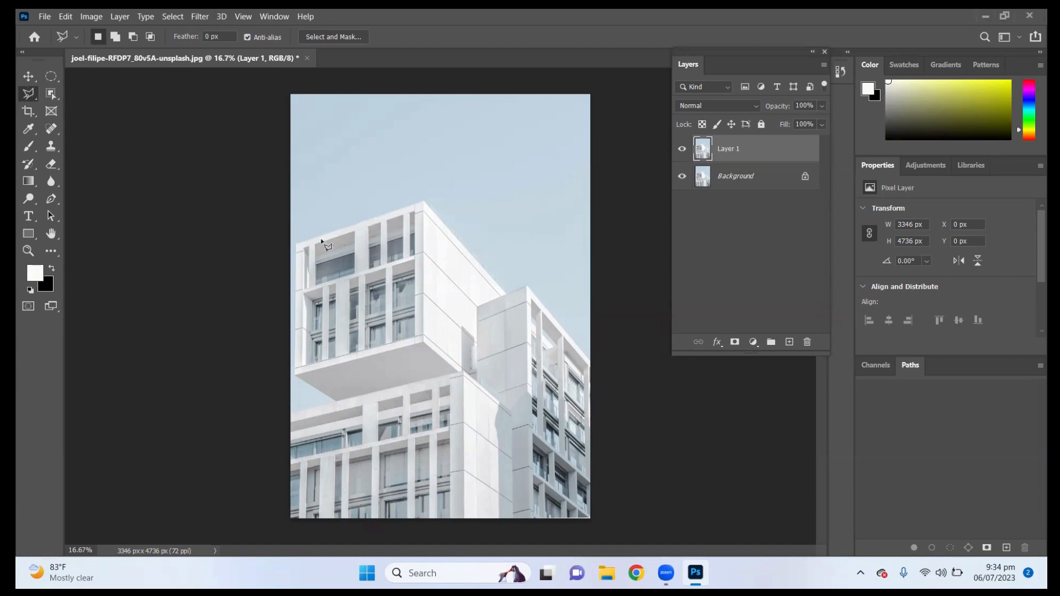
Step: Select the whole building with the Polygonal Lasso, tracing the roof edges, the image borders and the overhang back to the upper corner
{"action": "left_click", "coordinate": [295, 243]}
{"action": "left_click", "coordinate": [425, 202]}
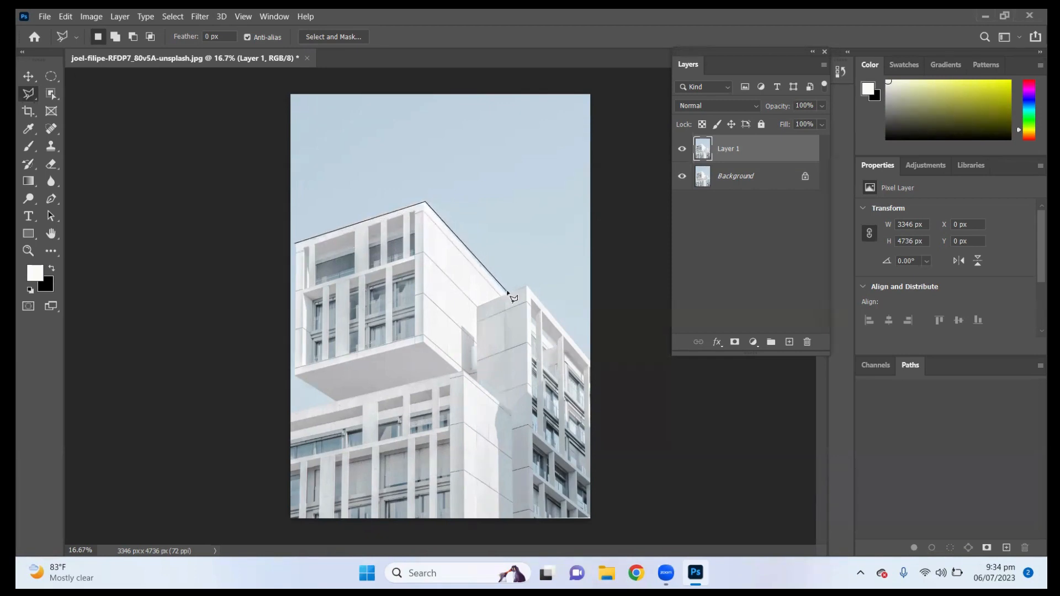
{"action": "left_click", "coordinate": [506, 293]}
{"action": "left_click", "coordinate": [526, 286]}
{"action": "left_click", "coordinate": [591, 363]}
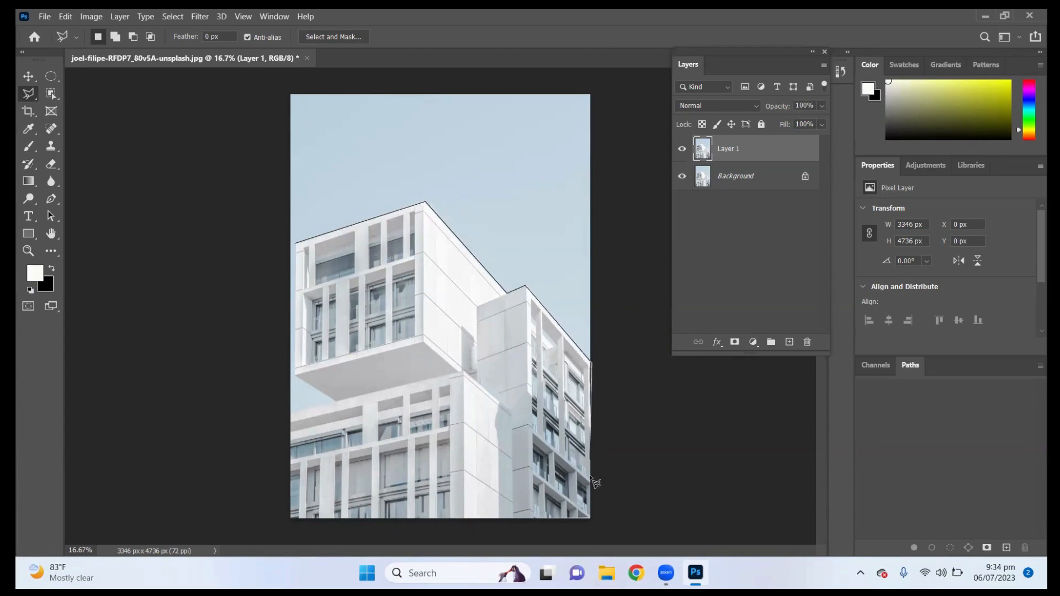
{"action": "left_click", "coordinate": [590, 518]}
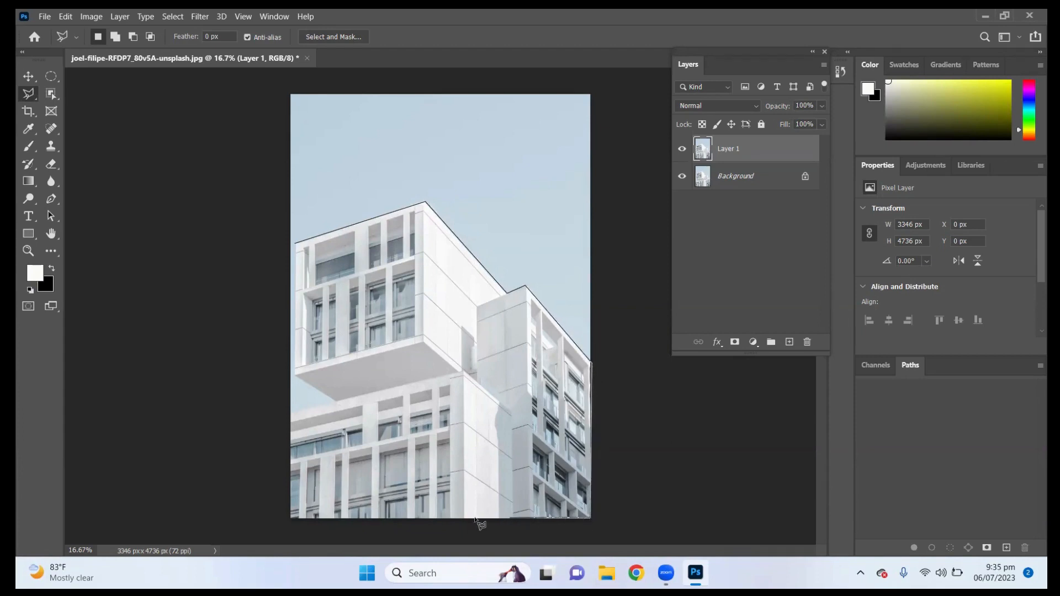
{"action": "left_click", "coordinate": [290, 518]}
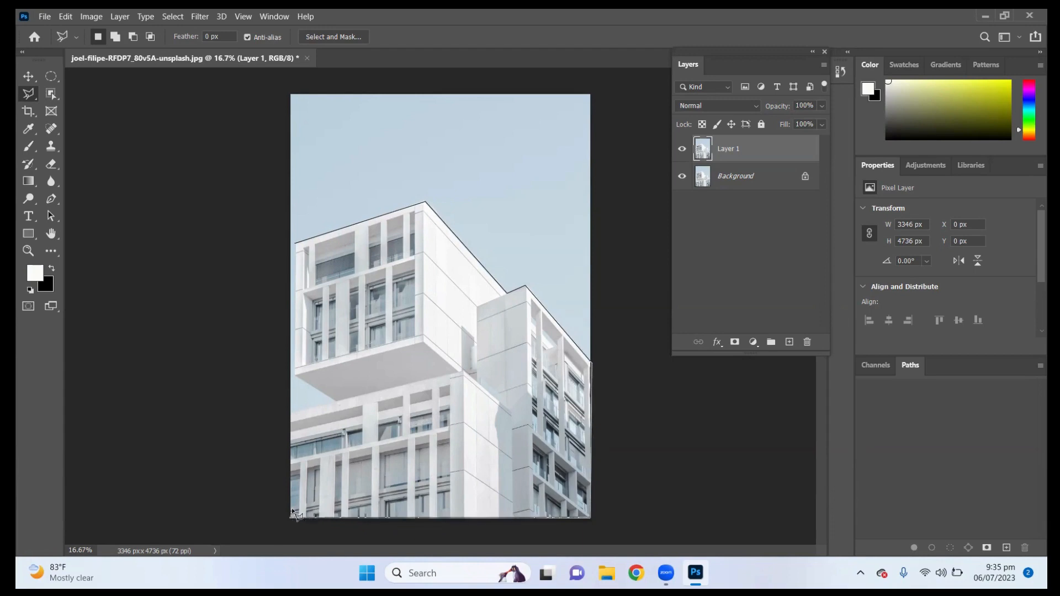
{"action": "left_click", "coordinate": [289, 415]}
{"action": "left_click", "coordinate": [338, 403]}
{"action": "left_click", "coordinate": [295, 373]}
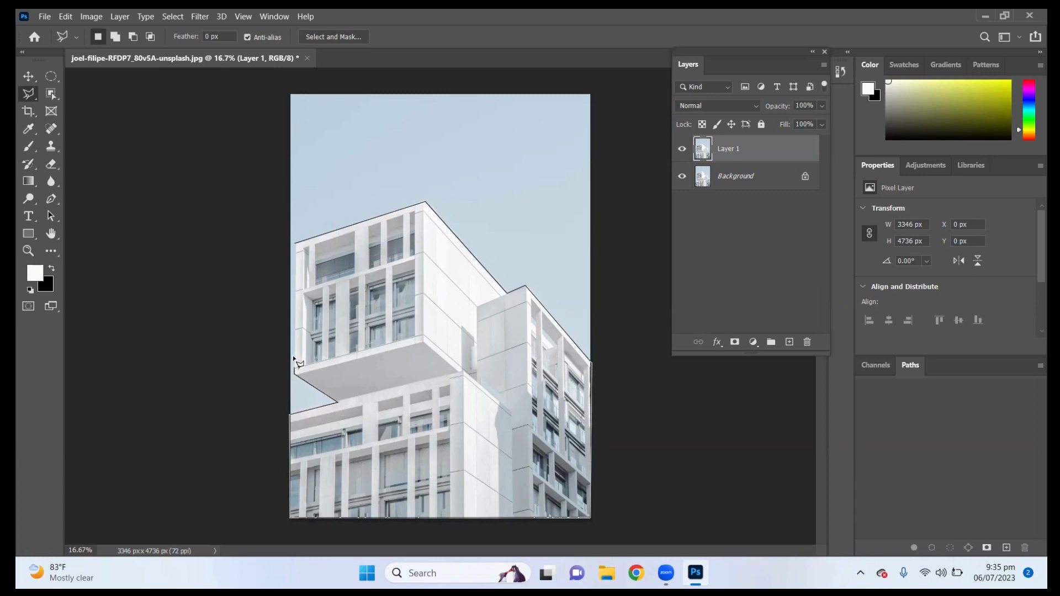
{"action": "left_click", "coordinate": [295, 244]}
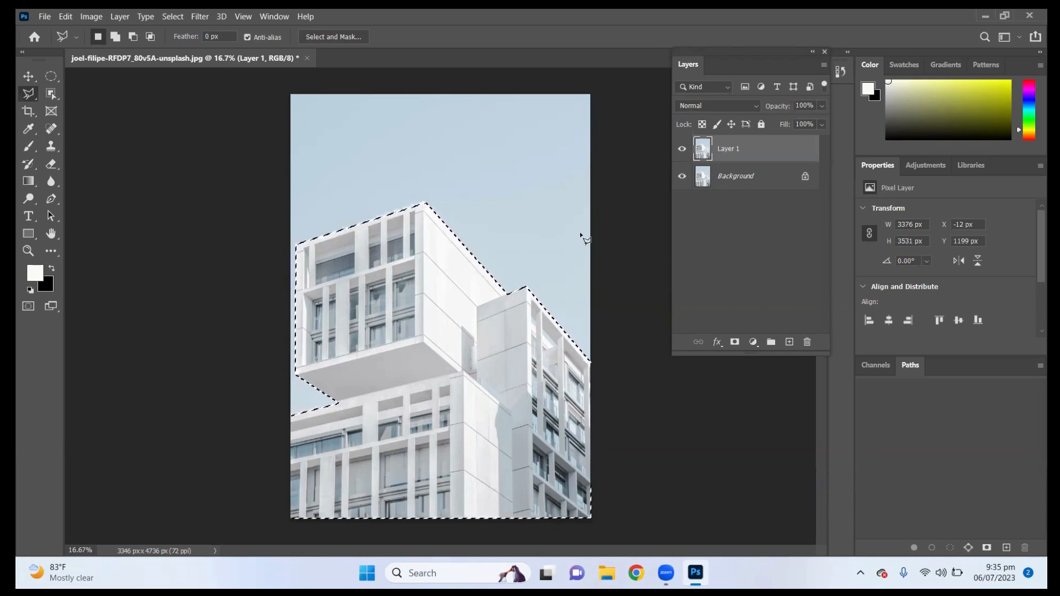
Step: Copy the selected building to its own layer, and hide Layer 1 and the Background
{"action": "key", "text": "ctrl+j"}
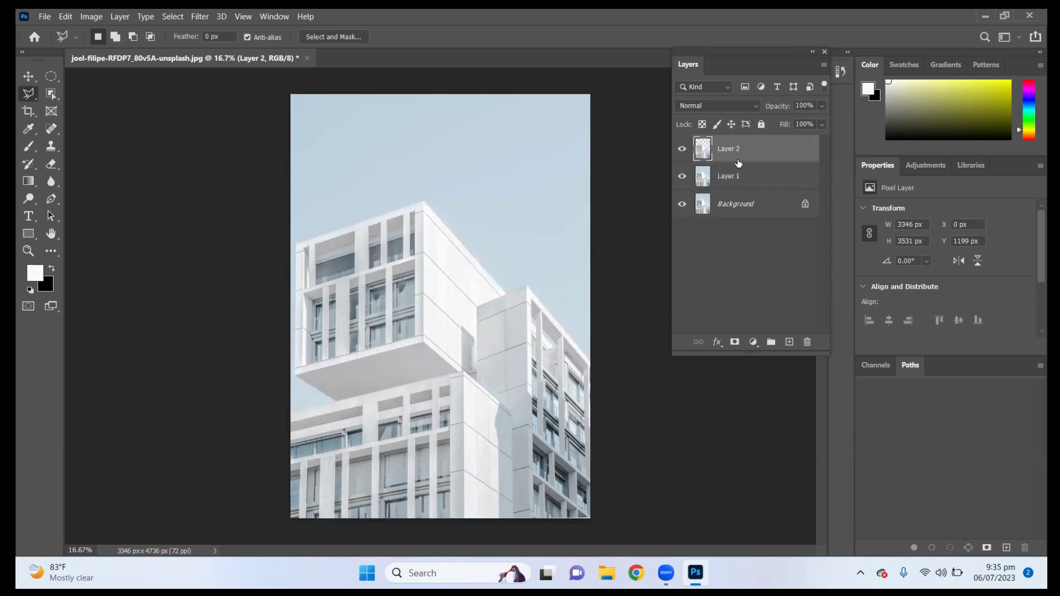
{"action": "left_click", "coordinate": [682, 175]}
{"action": "left_click", "coordinate": [682, 205]}
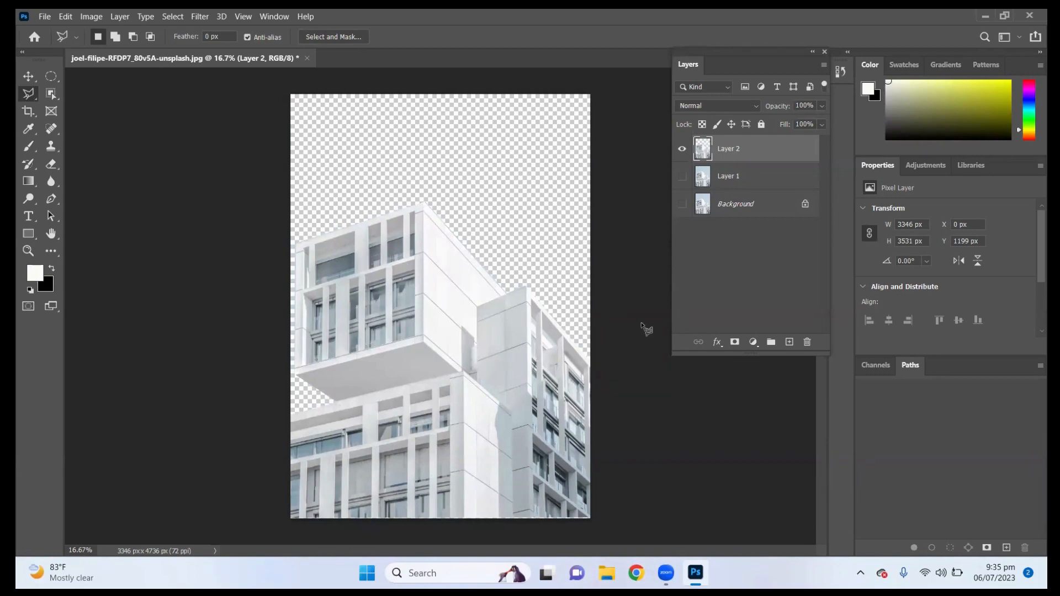
Step: Add a new layer beneath the building cutout, and fill it first with the black background color and then with the white foreground color
{"action": "left_click", "coordinate": [789, 343]}
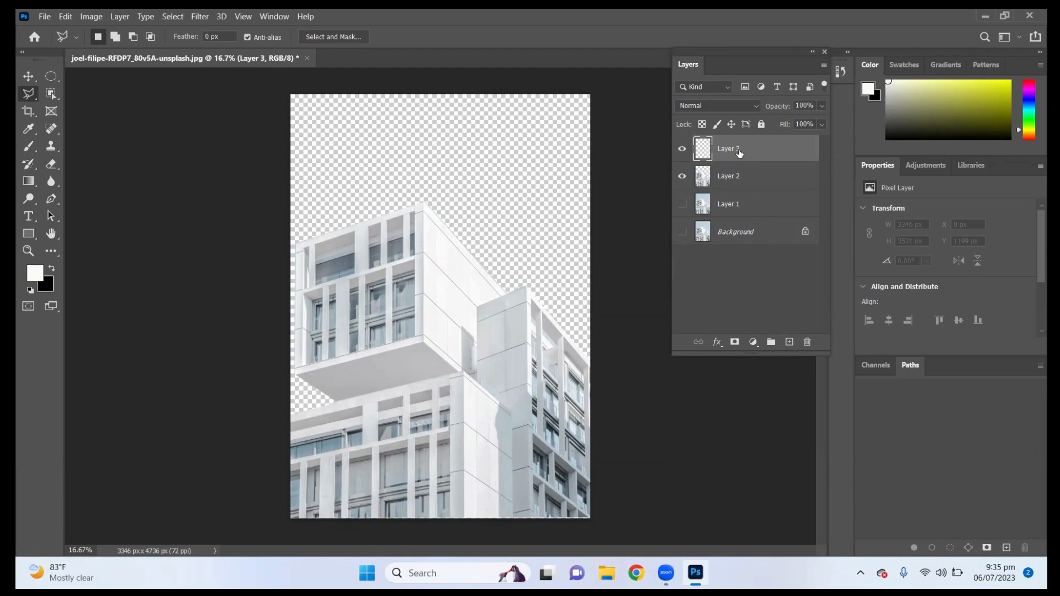
{"action": "left_click_drag", "start_coordinate": [740, 153], "coordinate": [739, 191]}
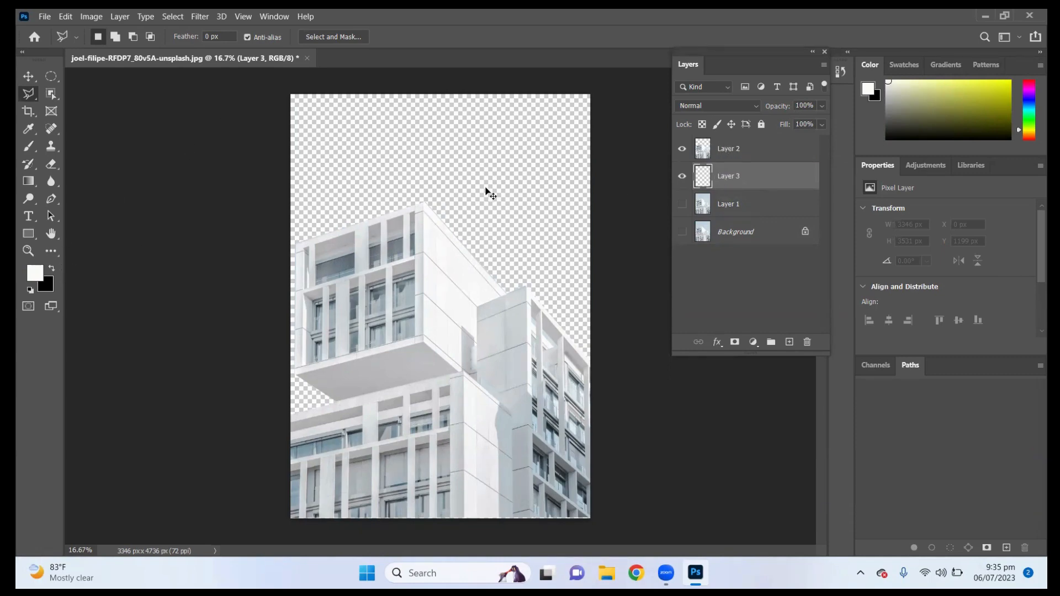
{"action": "key", "text": "ctrl+BackSpace"}
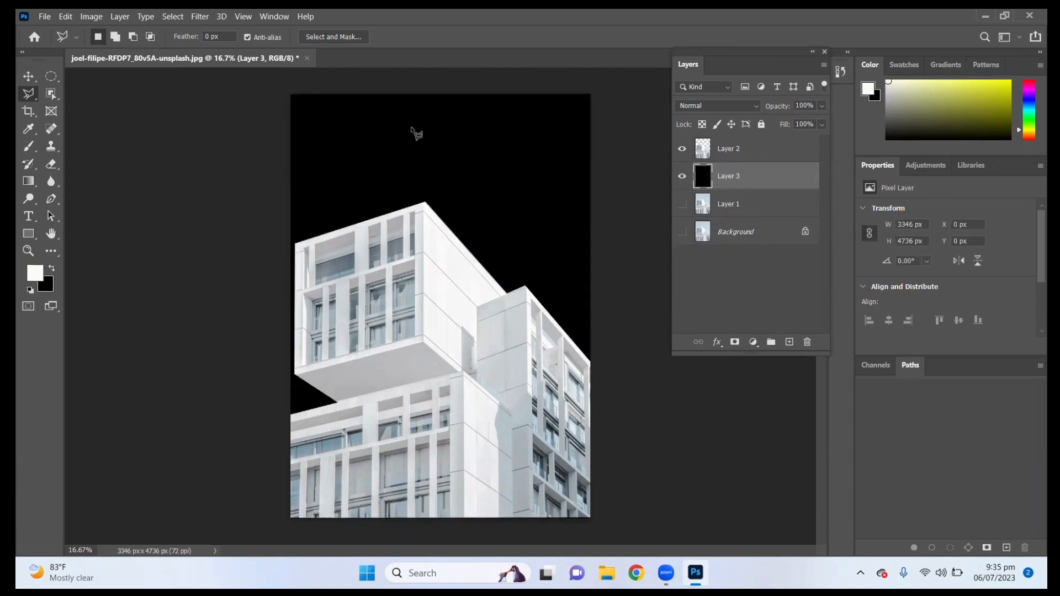
{"action": "key", "text": "alt+BackSpace"}
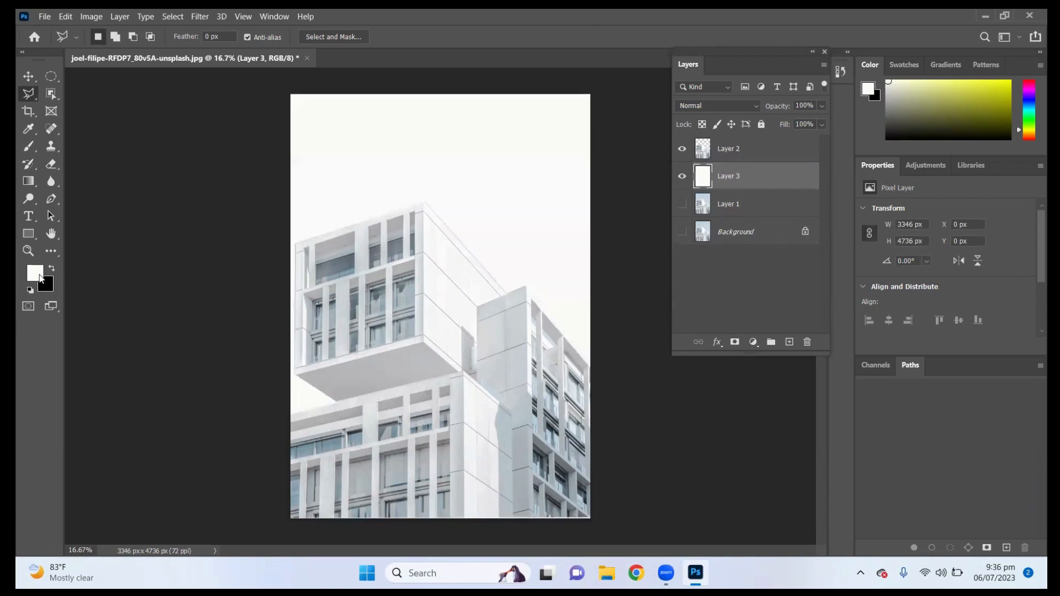
Step: Set the foreground color to yellow f2fb07 and fill Layer 3 behind the building with it
{"action": "left_click", "coordinate": [37, 274]}
{"action": "left_click", "coordinate": [520, 124]}
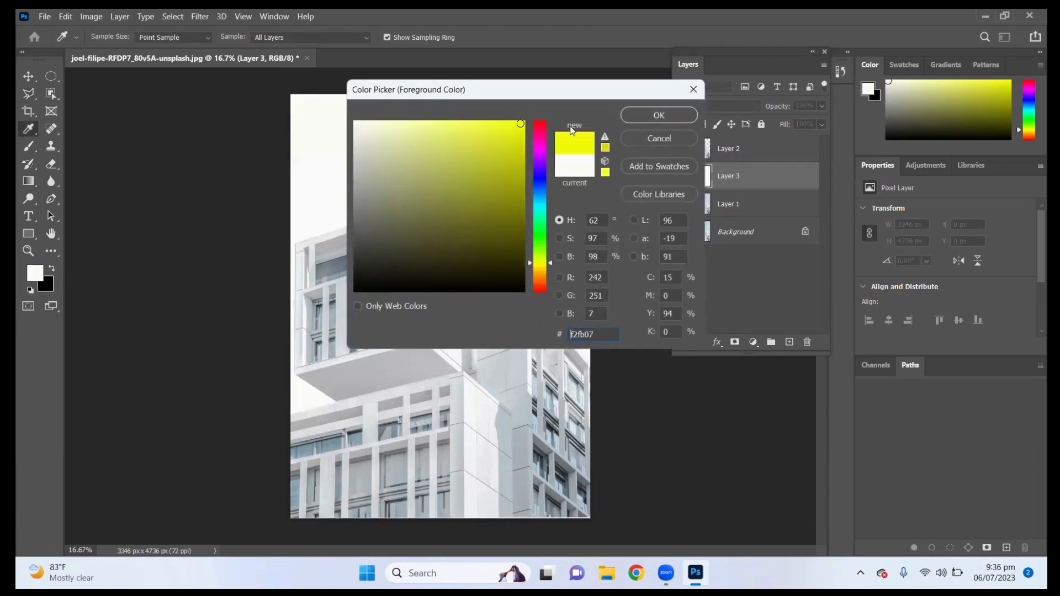
{"action": "left_click", "coordinate": [637, 114]}
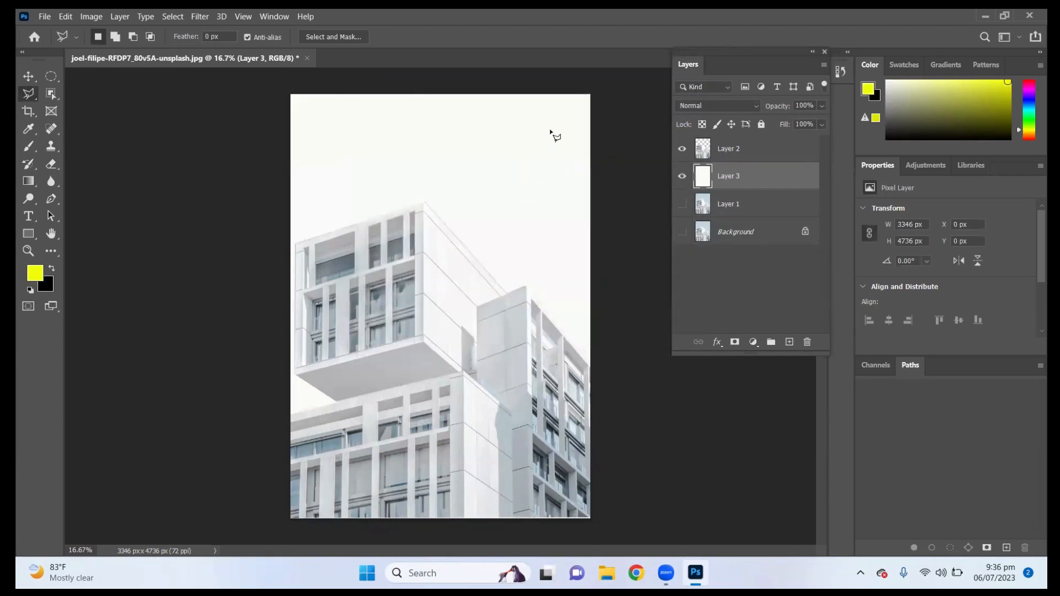
{"action": "key", "text": "alt+BackSpace"}
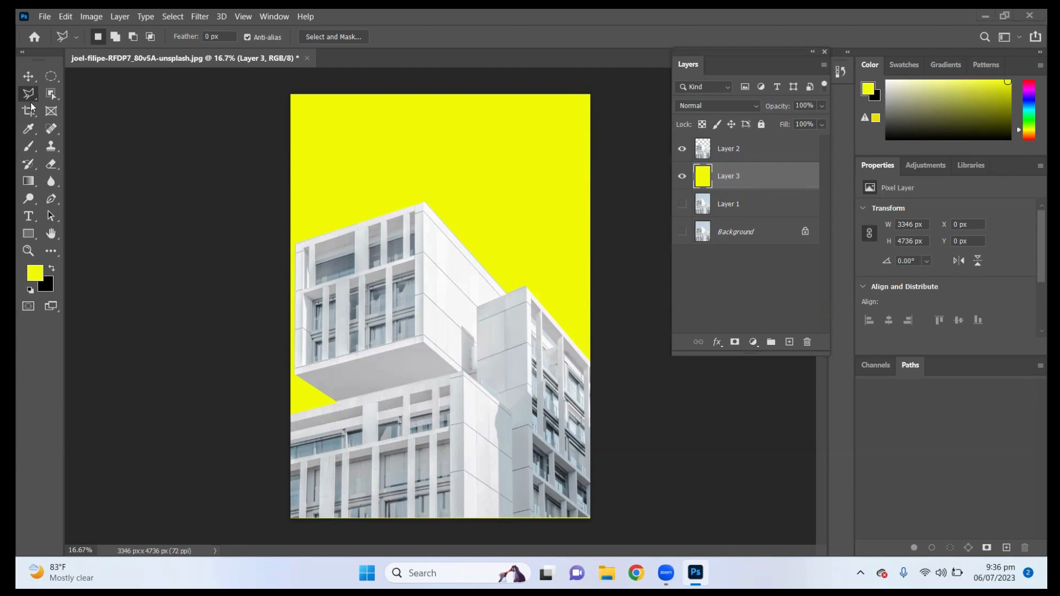
{"action": "left_click", "coordinate": [43, 18]}
{"action": "left_click", "coordinate": [66, 16]}
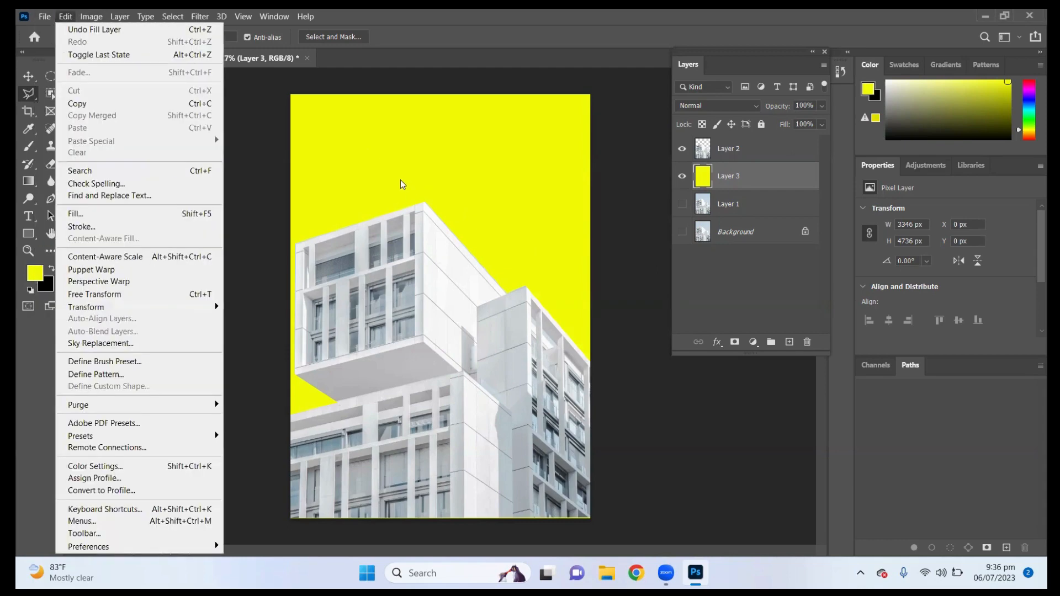
{"action": "left_click", "coordinate": [503, 145]}
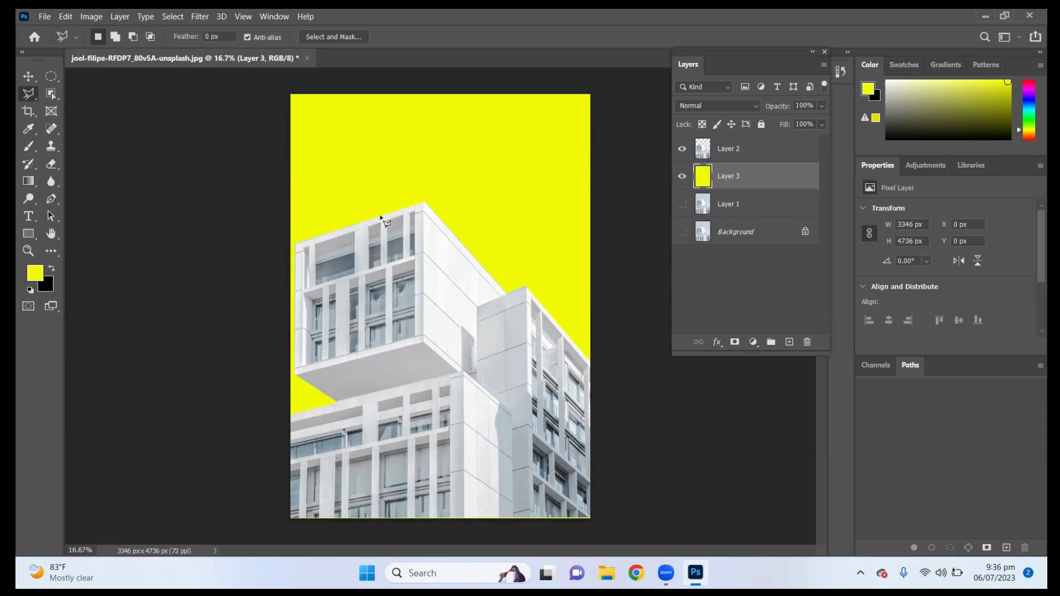
Step: Open the photo of the orange fruit on a blue background from the Downloads folder
{"action": "left_click", "coordinate": [45, 17]}
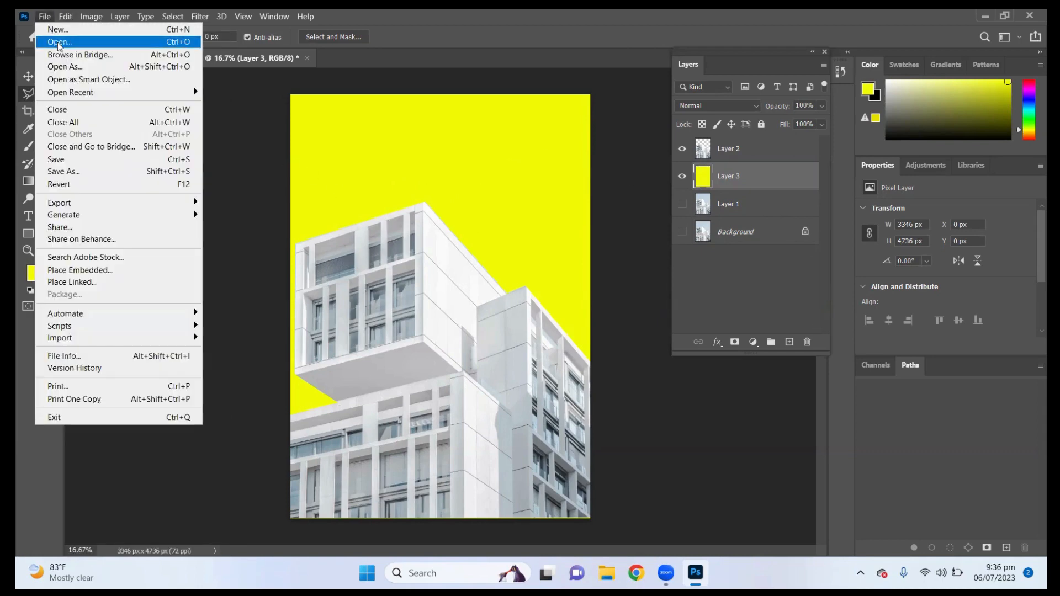
{"action": "left_click", "coordinate": [59, 42]}
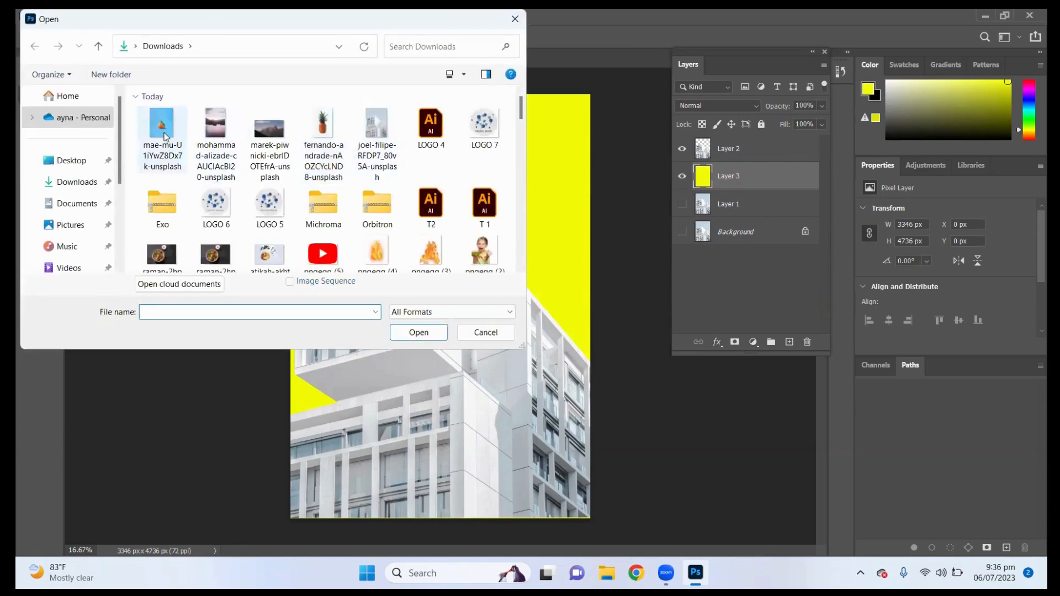
{"action": "left_click", "coordinate": [165, 136]}
{"action": "double_click", "coordinate": [166, 135]}
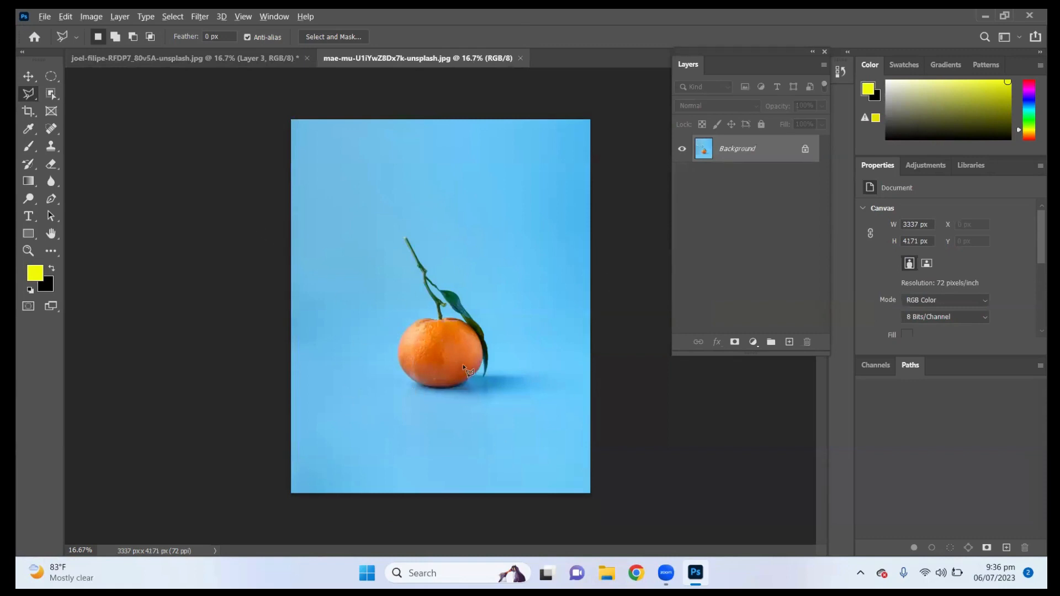
Step: Switch to the Magnetic Lasso tool for outlining the orange fruit
{"action": "scroll", "coordinate": [468, 372], "scroll_direction": "up", "scroll_amount": 1}
{"action": "scroll", "coordinate": [472, 379], "scroll_direction": "up", "scroll_amount": 1}
{"action": "scroll", "coordinate": [468, 376], "scroll_direction": "down", "scroll_amount": 2}
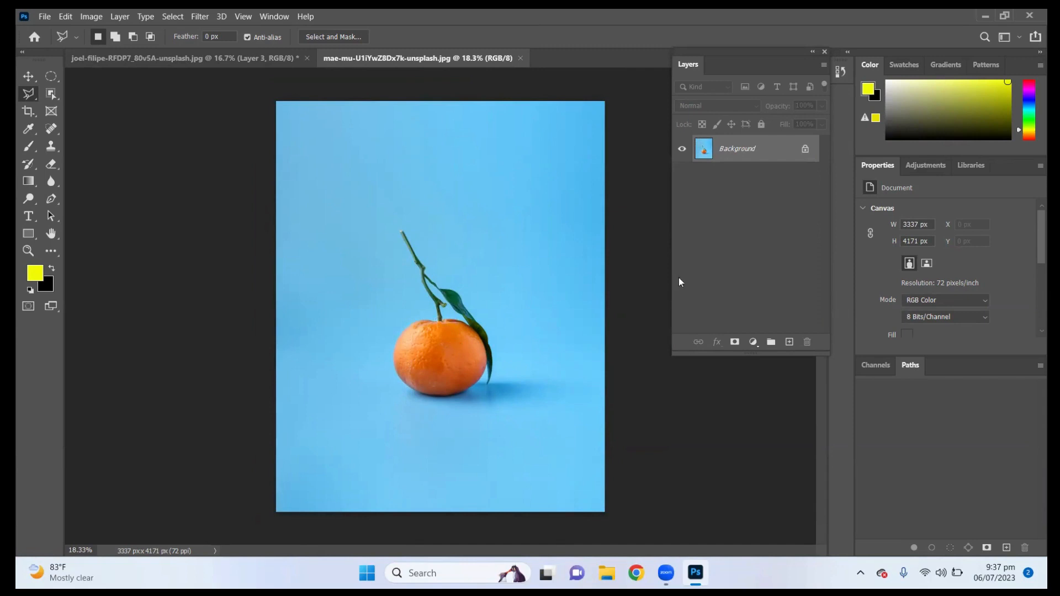
{"action": "scroll", "coordinate": [436, 378], "scroll_direction": "up", "scroll_amount": 8}
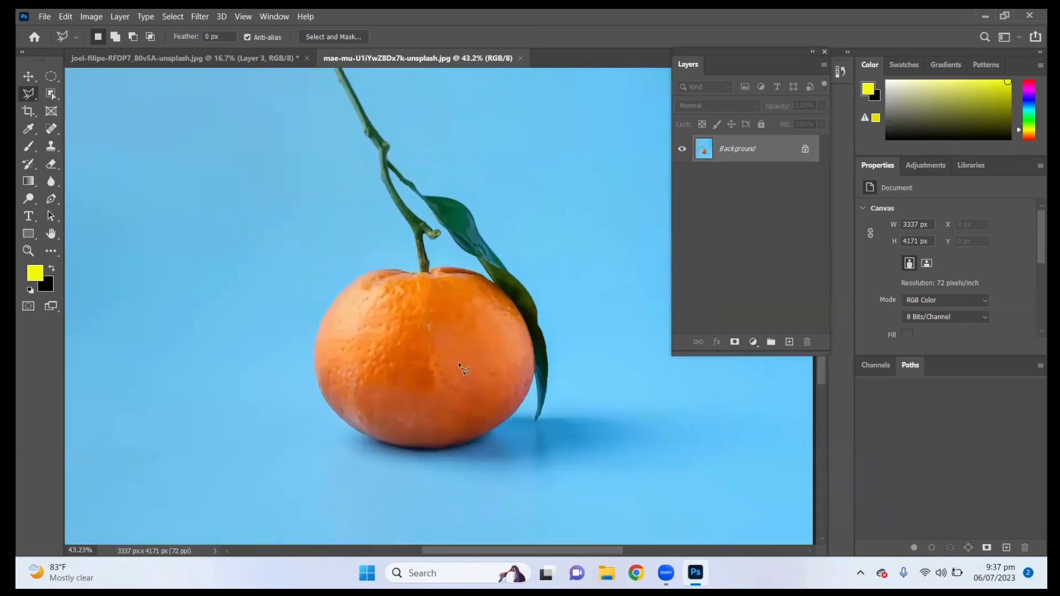
{"action": "scroll", "coordinate": [436, 340], "scroll_direction": "down", "scroll_amount": 3}
{"action": "scroll", "coordinate": [432, 327], "scroll_direction": "up", "scroll_amount": 1}
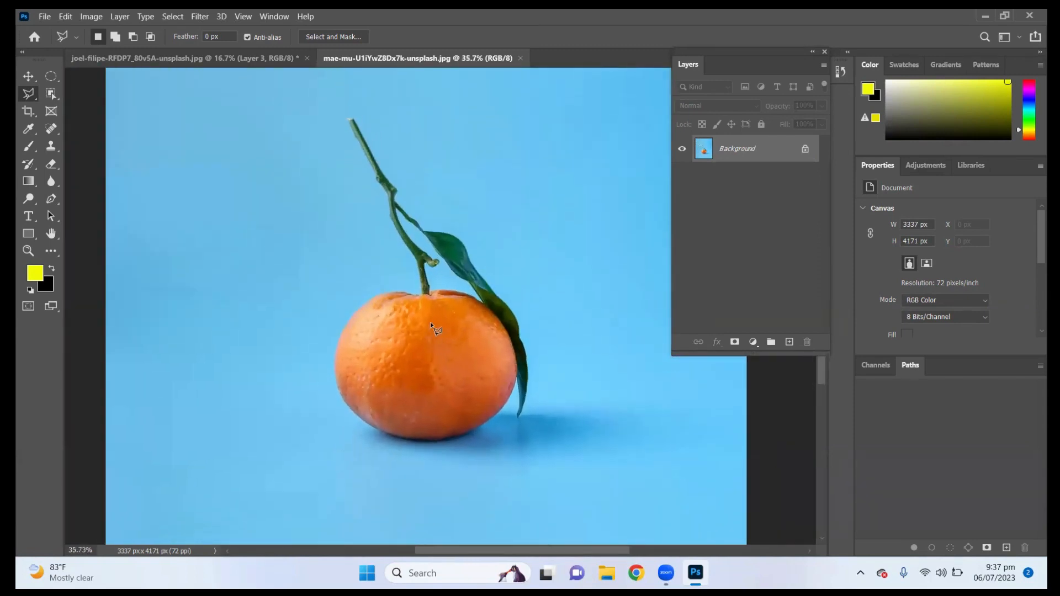
{"action": "right_click", "coordinate": [29, 94]}
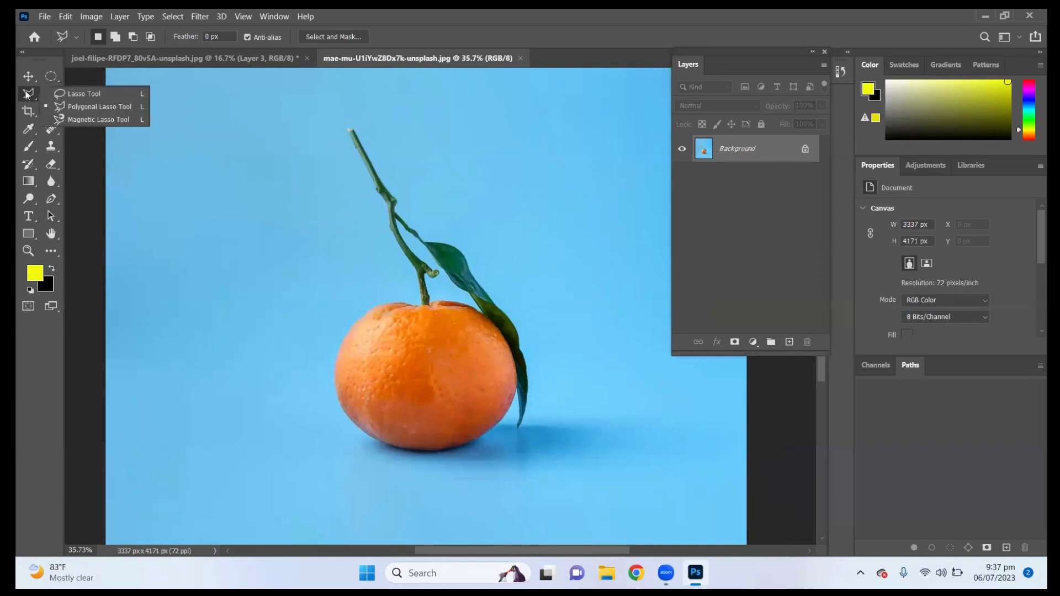
{"action": "left_click", "coordinate": [81, 120]}
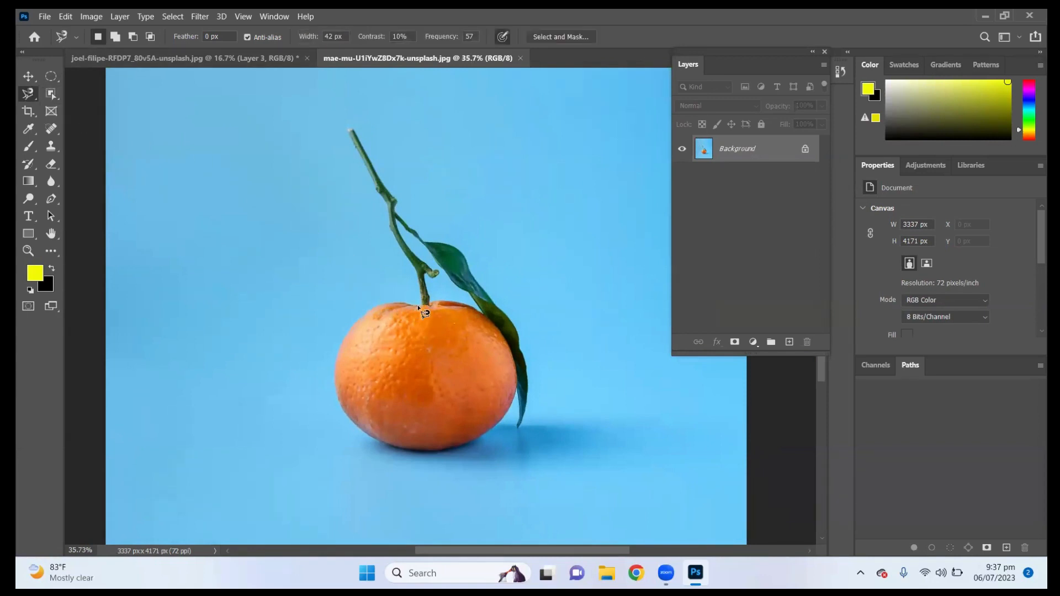
{"action": "scroll", "coordinate": [418, 304], "scroll_direction": "up", "scroll_amount": 2}
{"action": "scroll", "coordinate": [418, 305], "scroll_direction": "down", "scroll_amount": 1}
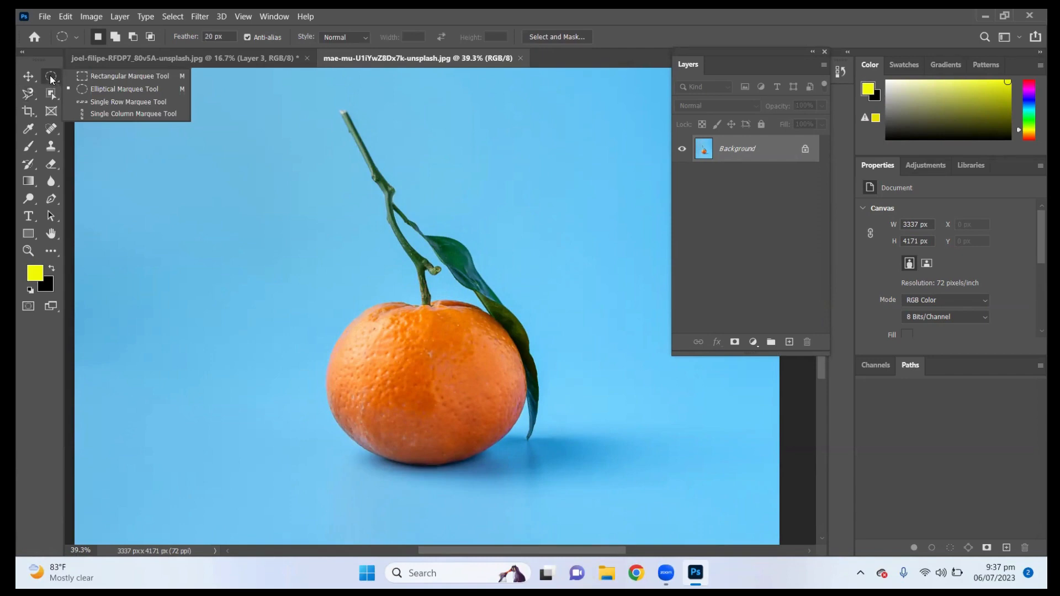
{"action": "left_click", "coordinate": [29, 96]}
{"action": "right_click", "coordinate": [29, 97]}
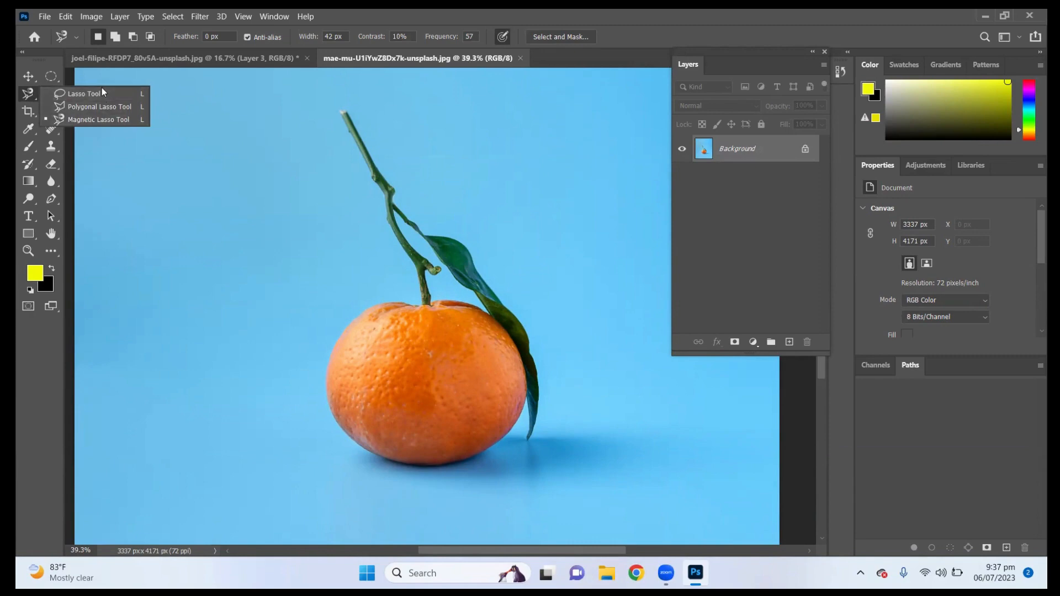
{"action": "left_click", "coordinate": [135, 57]}
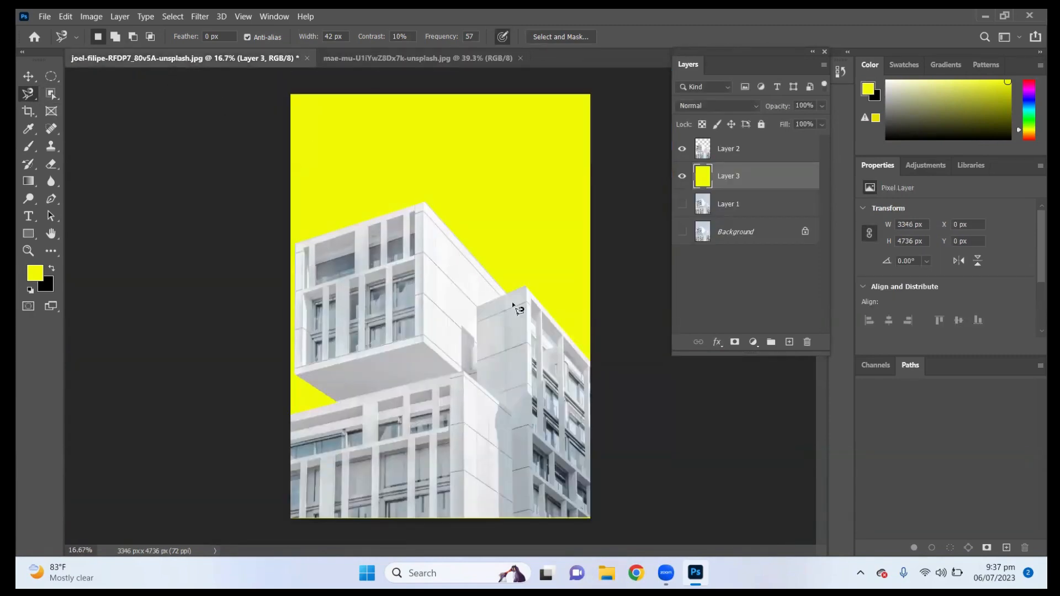
{"action": "right_click", "coordinate": [29, 95]}
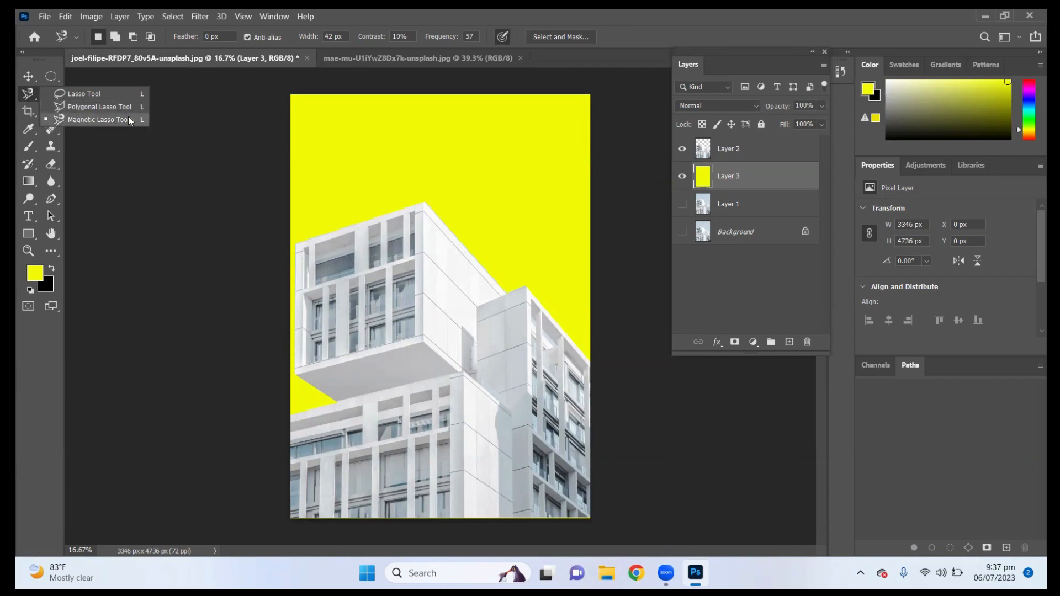
Step: Return to the orange photo, trace around the fruit with the Magnetic Lasso to select it, and clear the selection
{"action": "left_click", "coordinate": [387, 58]}
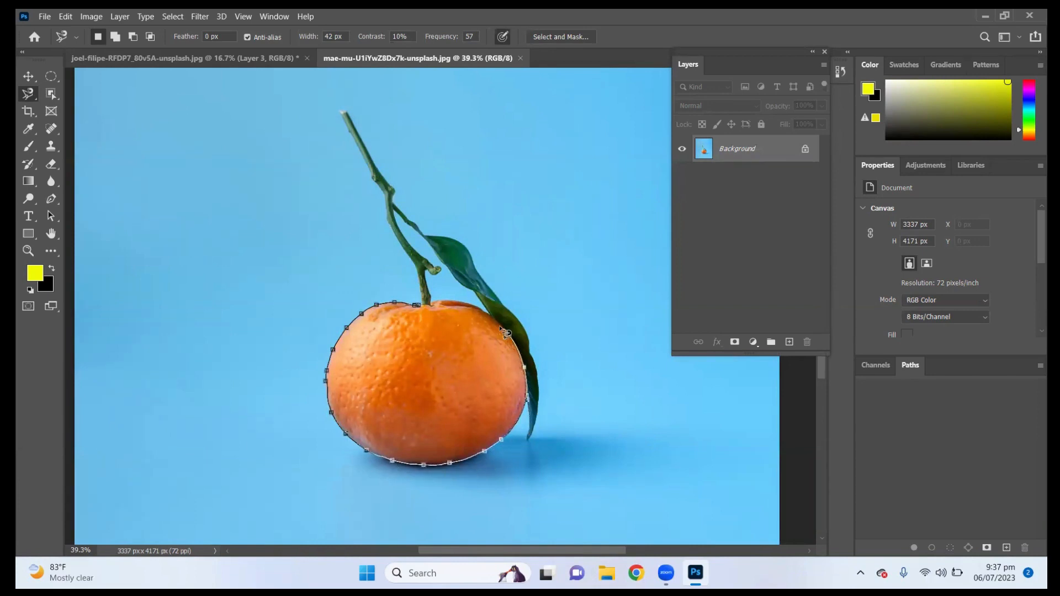
{"action": "left_click", "coordinate": [416, 305]}
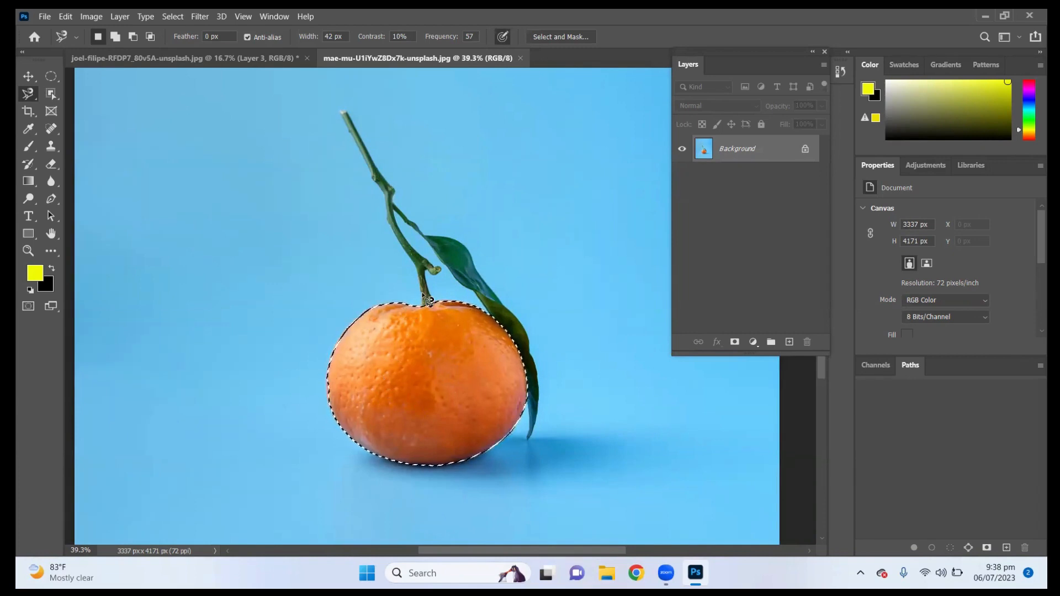
{"action": "key", "text": "ctrl+d"}
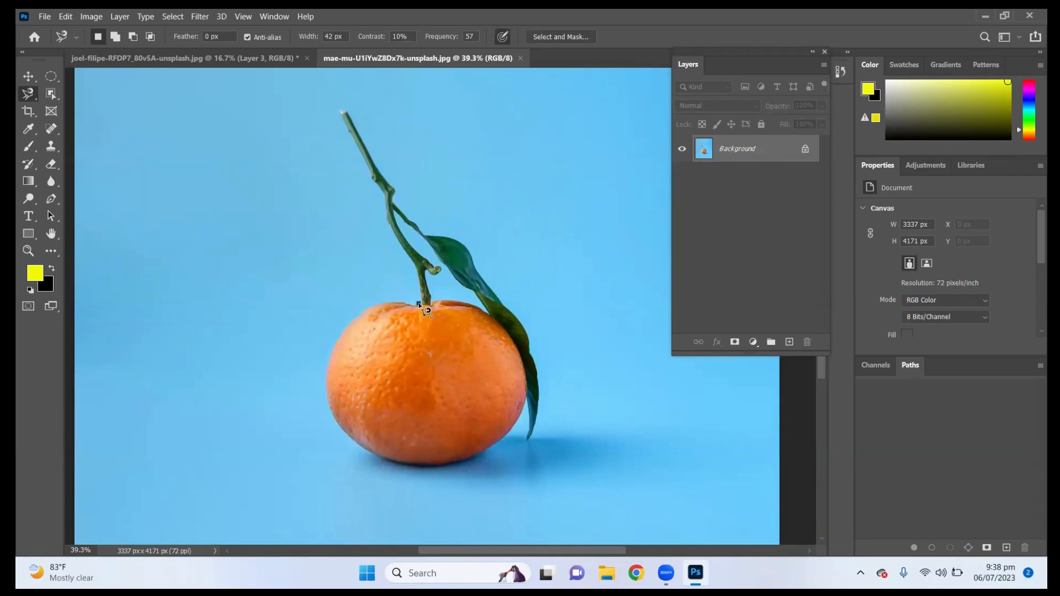
Step: Select the orange fruit with the Magnetic Lasso, removing the stray anchor points over the leaf and background before closing the outline
{"action": "left_click", "coordinate": [418, 304]}
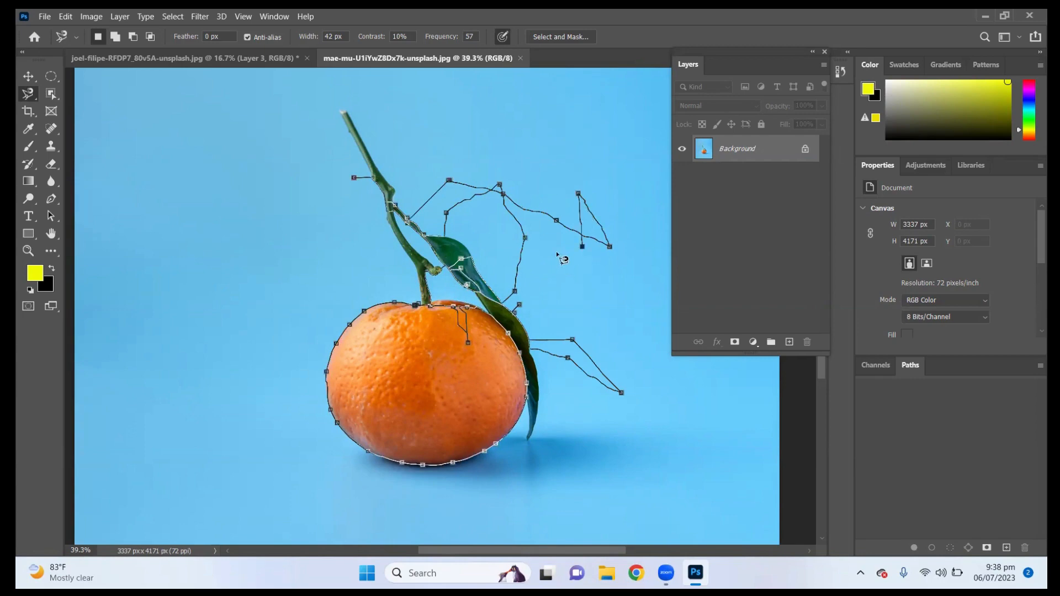
{"action": "key", "text": "BackSpace"}
{"action": "key", "text": "BackSpace"}
{"action": "key", "text": "BackSpace"}
{"action": "key", "text": "BackSpace"}
{"action": "key", "text": "BackSpace"}
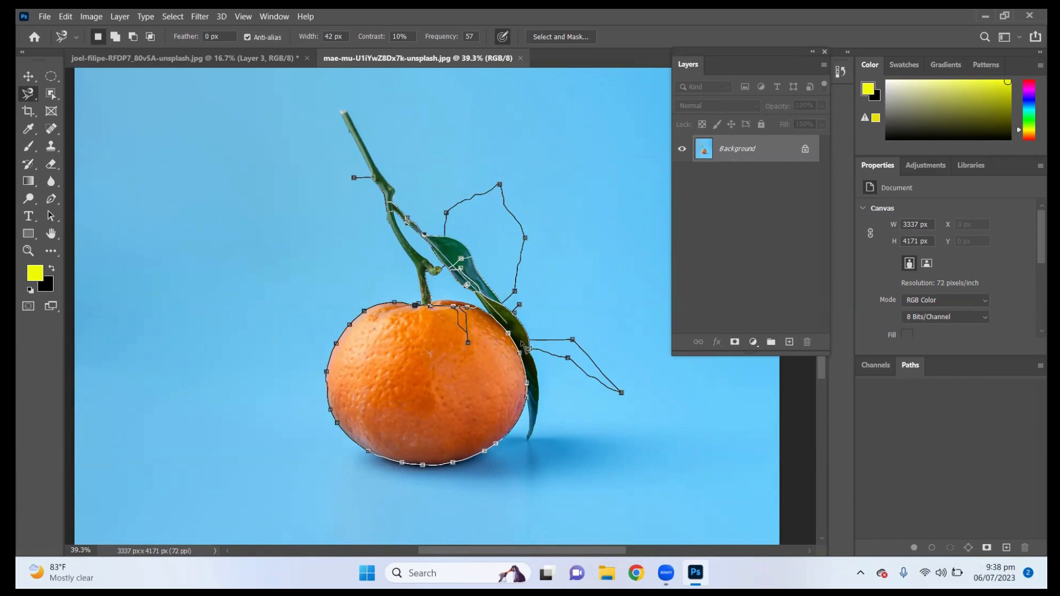
{"action": "key", "text": "BackSpace"}
{"action": "key", "text": "BackSpace"}
{"action": "key", "text": "BackSpace"}
{"action": "key", "text": "BackSpace"}
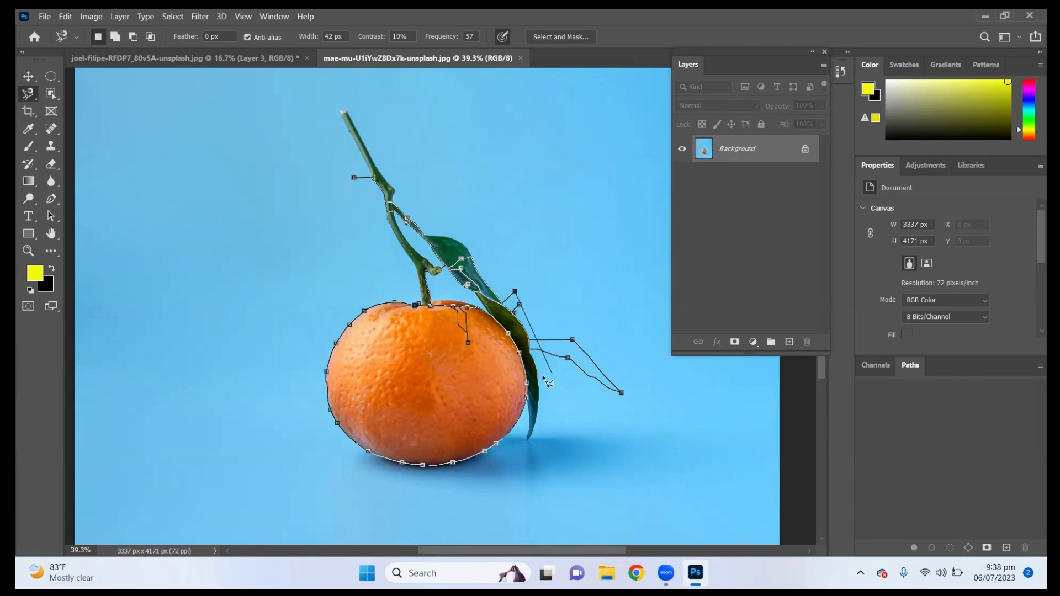
{"action": "key", "text": "BackSpace"}
{"action": "key", "text": "BackSpace"}
{"action": "key", "text": "BackSpace"}
{"action": "key", "text": "BackSpace"}
{"action": "key", "text": "BackSpace"}
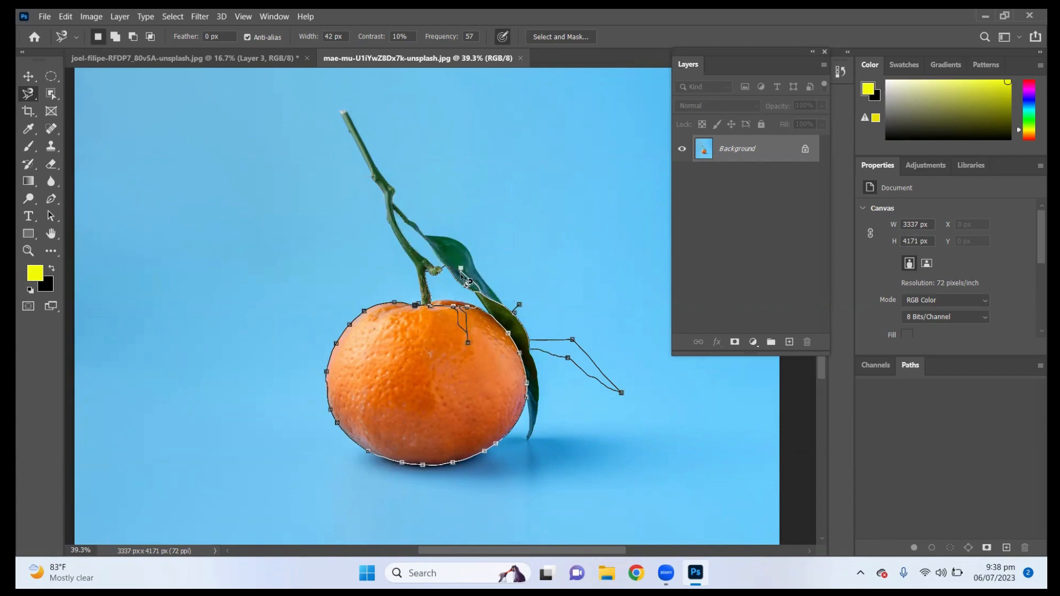
{"action": "key", "text": "BackSpace"}
{"action": "key", "text": "BackSpace"}
{"action": "key", "text": "BackSpace"}
{"action": "key", "text": "BackSpace"}
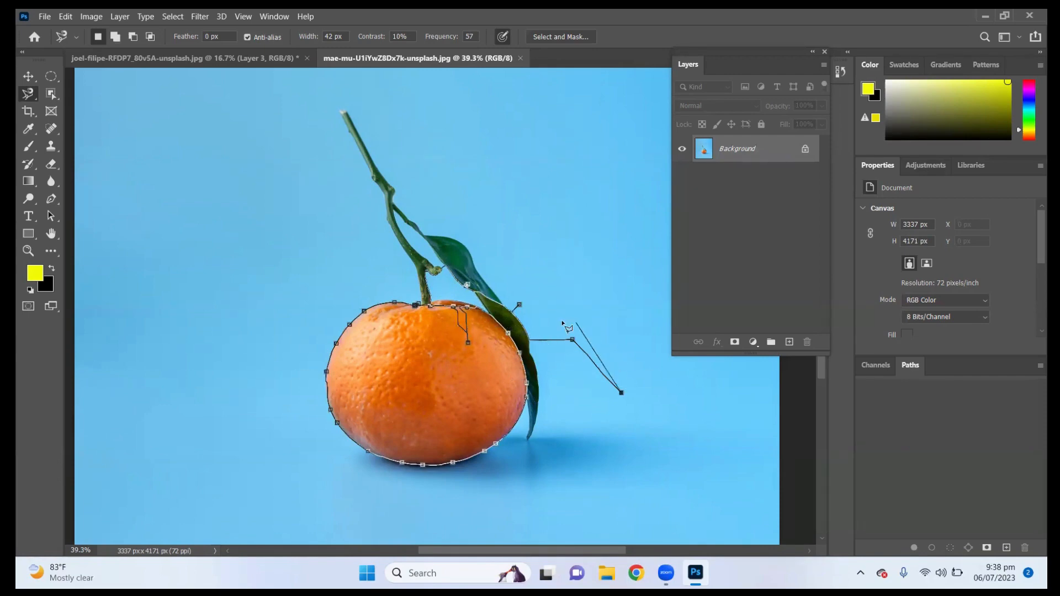
{"action": "key", "text": "BackSpace"}
{"action": "key", "text": "BackSpace"}
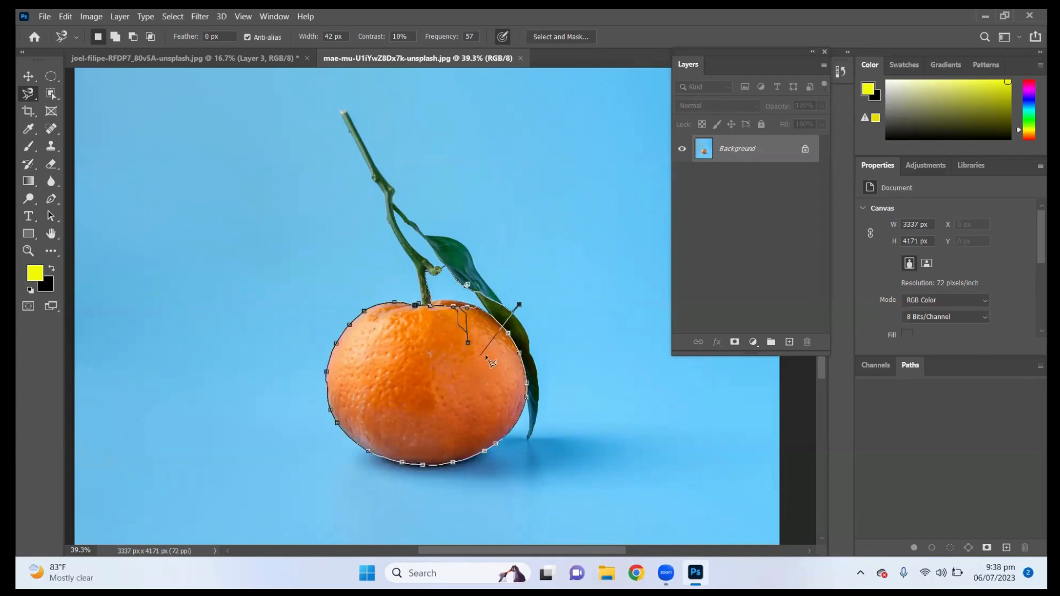
{"action": "key", "text": "BackSpace"}
{"action": "key", "text": "BackSpace"}
{"action": "key", "text": "BackSpace"}
{"action": "key", "text": "BackSpace"}
{"action": "left_click", "coordinate": [426, 310]}
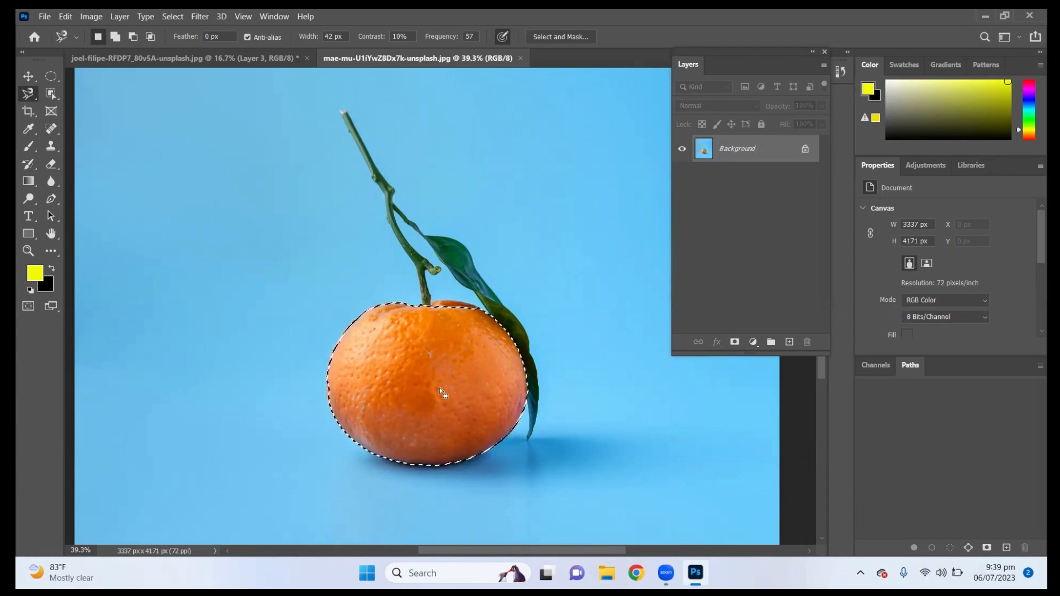
Step: Copy the selected orange fruit to its own layer and hide the Background layer
{"action": "scroll", "coordinate": [449, 366], "scroll_direction": "down", "scroll_amount": 1}
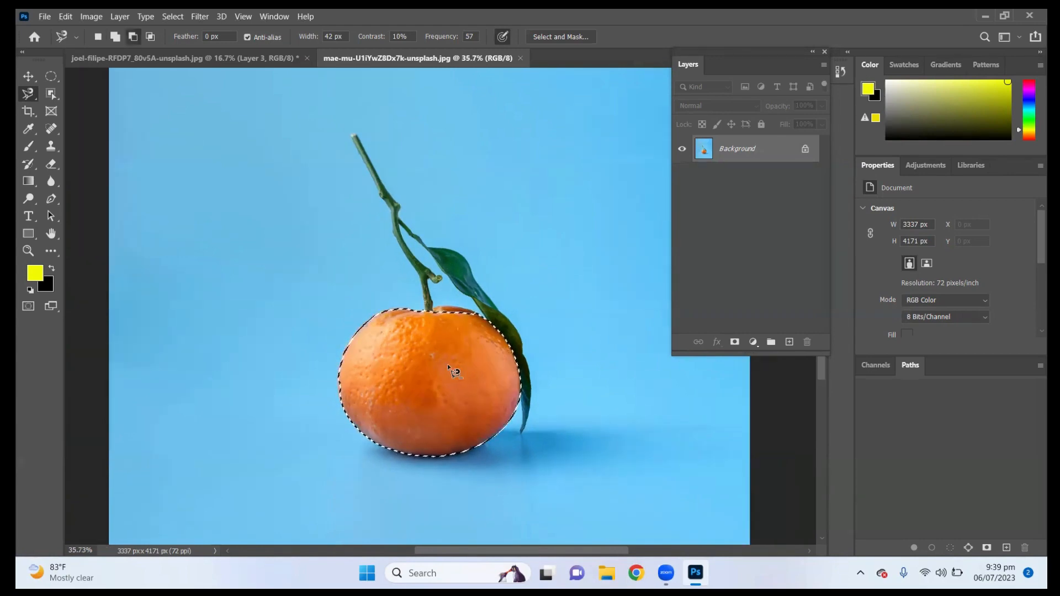
{"action": "scroll", "coordinate": [447, 365], "scroll_direction": "down", "scroll_amount": 3}
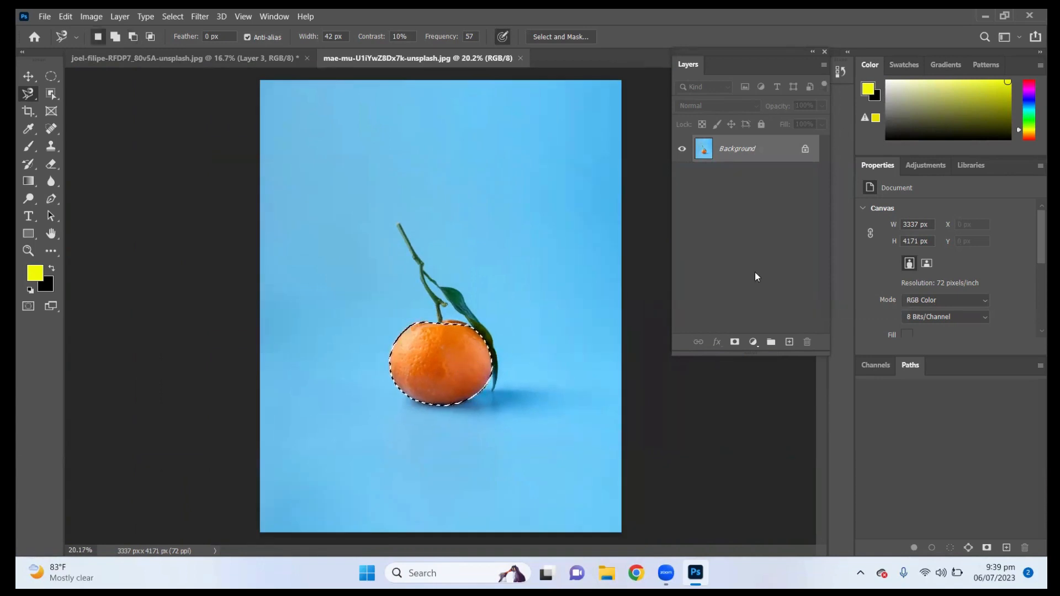
{"action": "key", "text": "ctrl+j"}
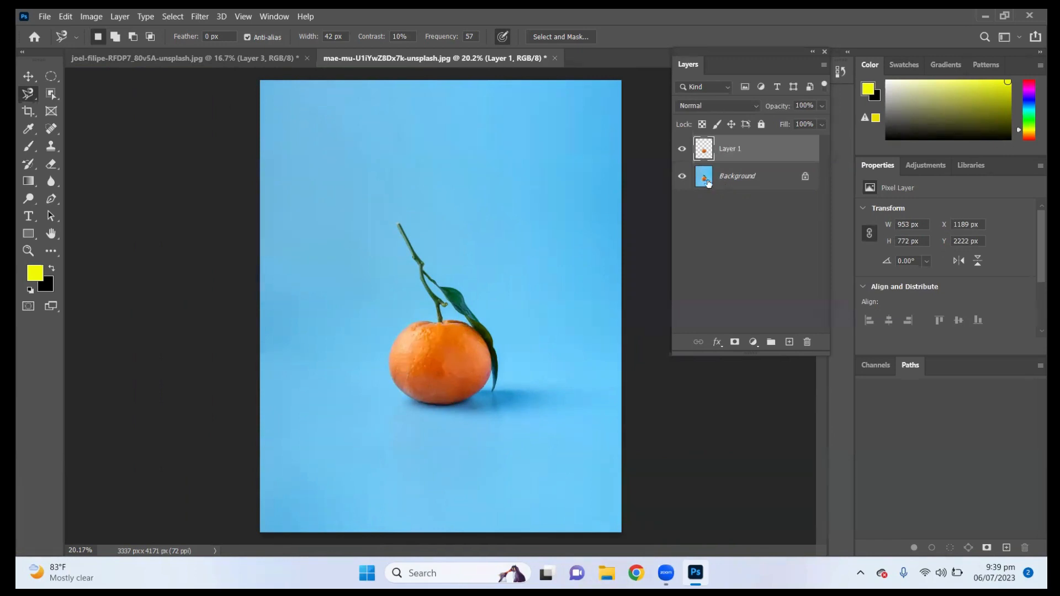
{"action": "left_click", "coordinate": [683, 178]}
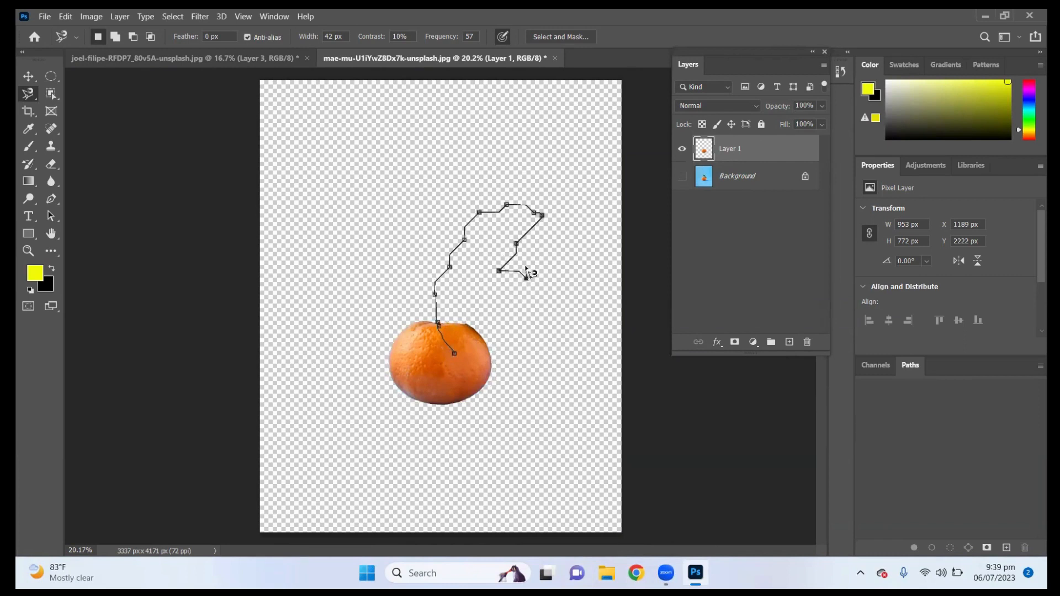
{"action": "key", "text": "Delete"}
{"action": "key", "text": "Delete"}
{"action": "key", "text": "Delete"}
{"action": "key", "text": "Delete"}
{"action": "key", "text": "Delete"}
{"action": "key", "text": "Delete"}
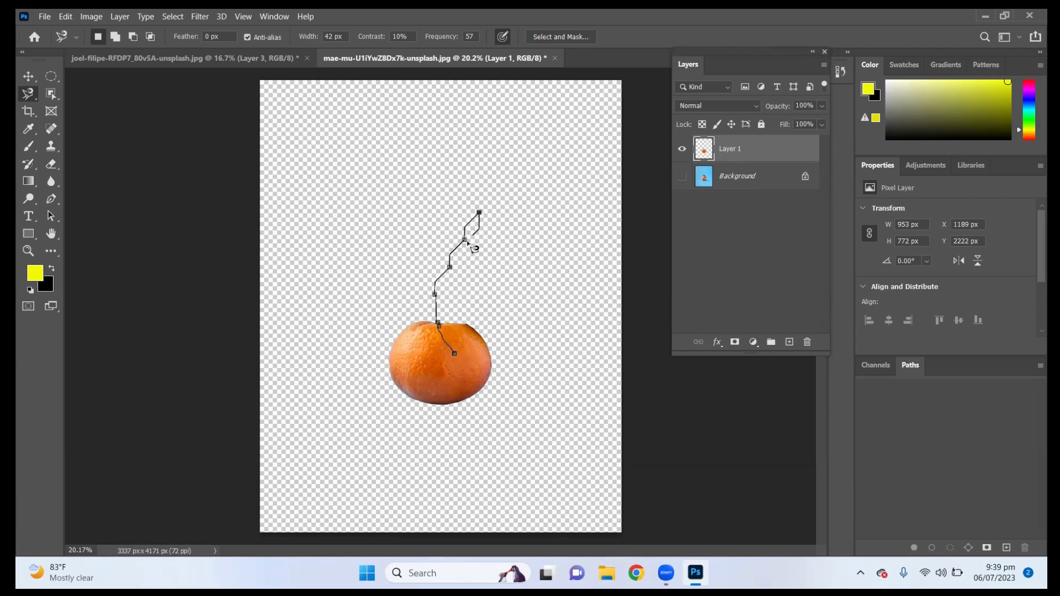
{"action": "key", "text": "Delete"}
{"action": "key", "text": "Delete"}
{"action": "key", "text": "Delete"}
{"action": "key", "text": "Delete"}
{"action": "key", "text": "Delete"}
Step: Move the orange cutout slightly up and to the right on the transparent canvas with the Move tool
{"action": "left_click", "coordinate": [28, 77]}
{"action": "left_click_drag", "start_coordinate": [416, 355], "coordinate": [437, 368]}
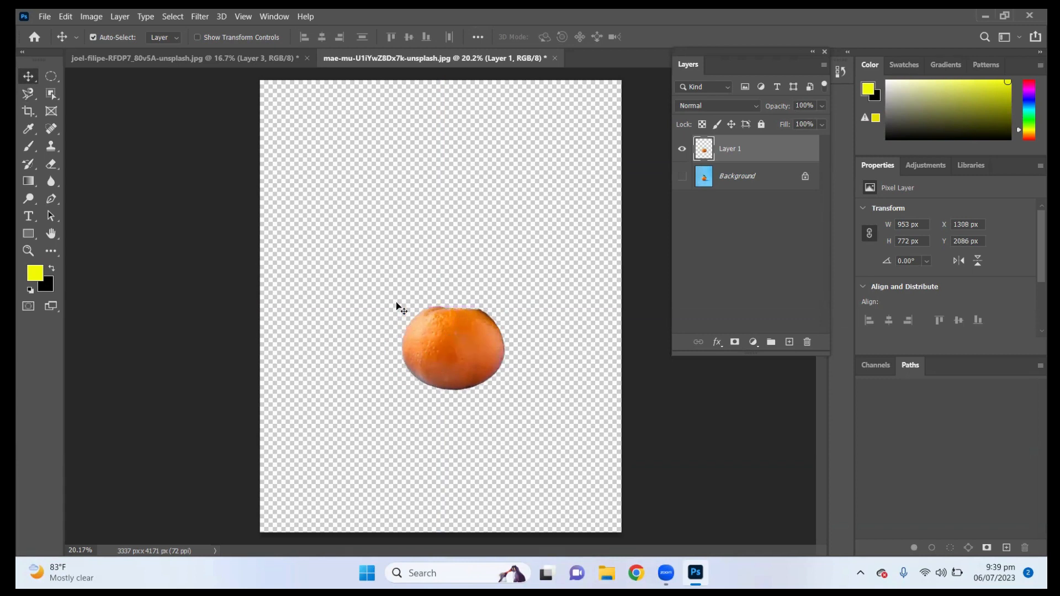
{"action": "left_click", "coordinate": [29, 97]}
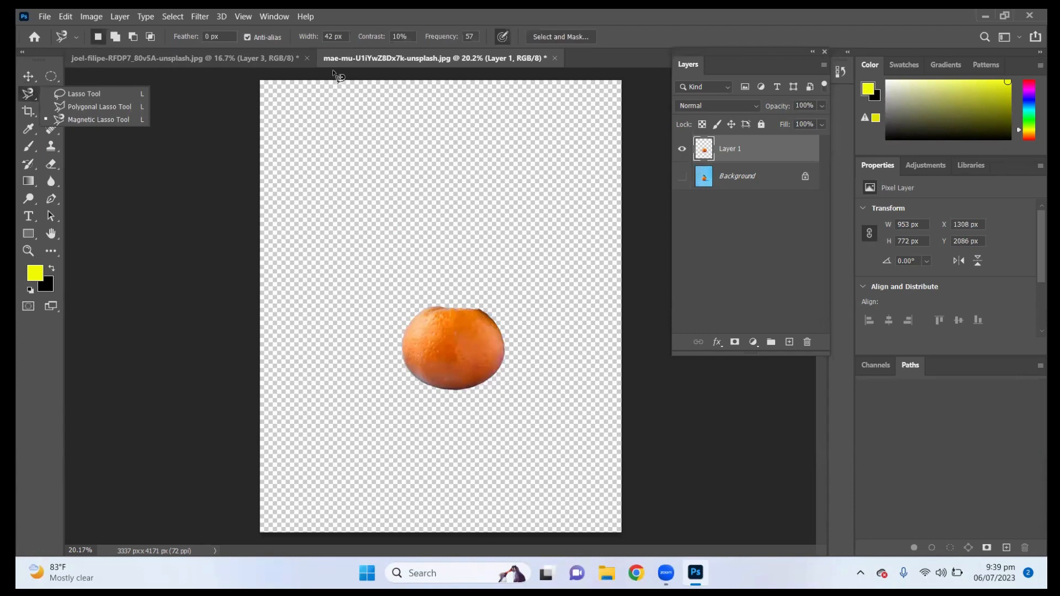
{"action": "left_click", "coordinate": [293, 75]}
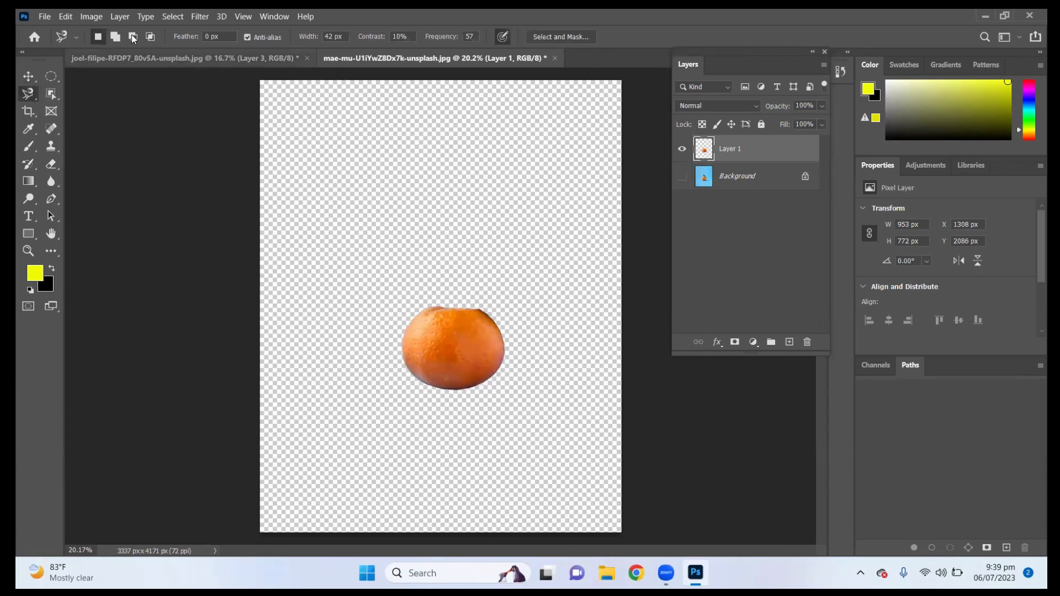
{"action": "left_click", "coordinate": [171, 58]}
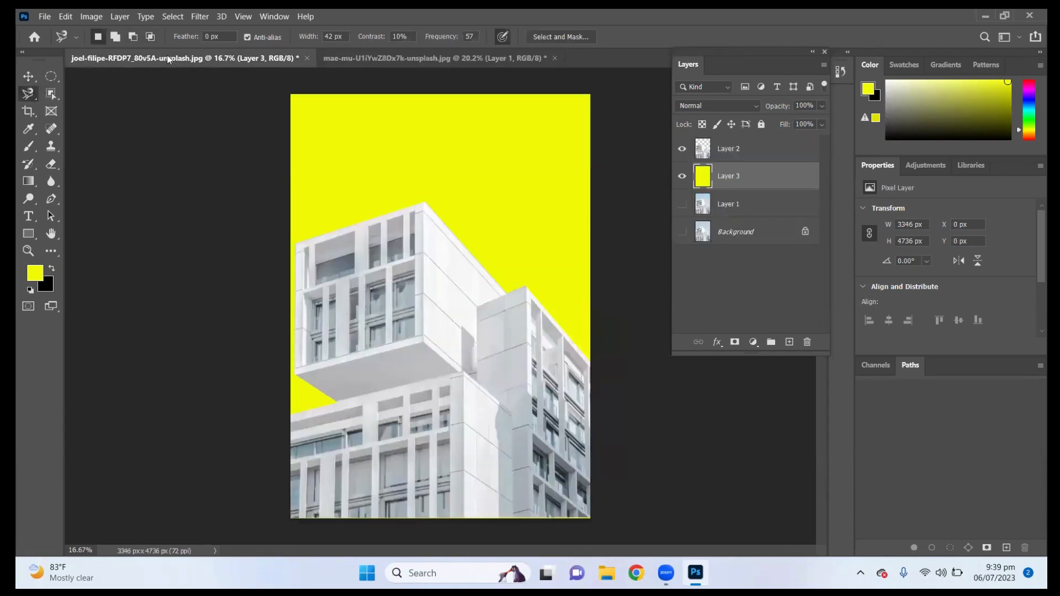
Step: Open the photo of the mountain lake under a pink sky from the Downloads folder
{"action": "left_click", "coordinate": [46, 17]}
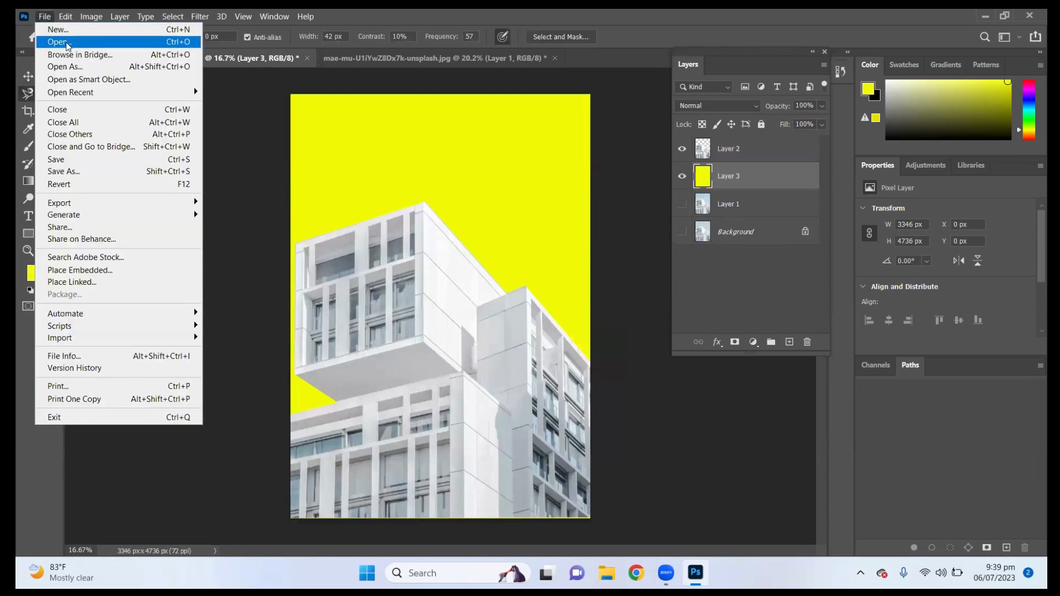
{"action": "left_click", "coordinate": [57, 42]}
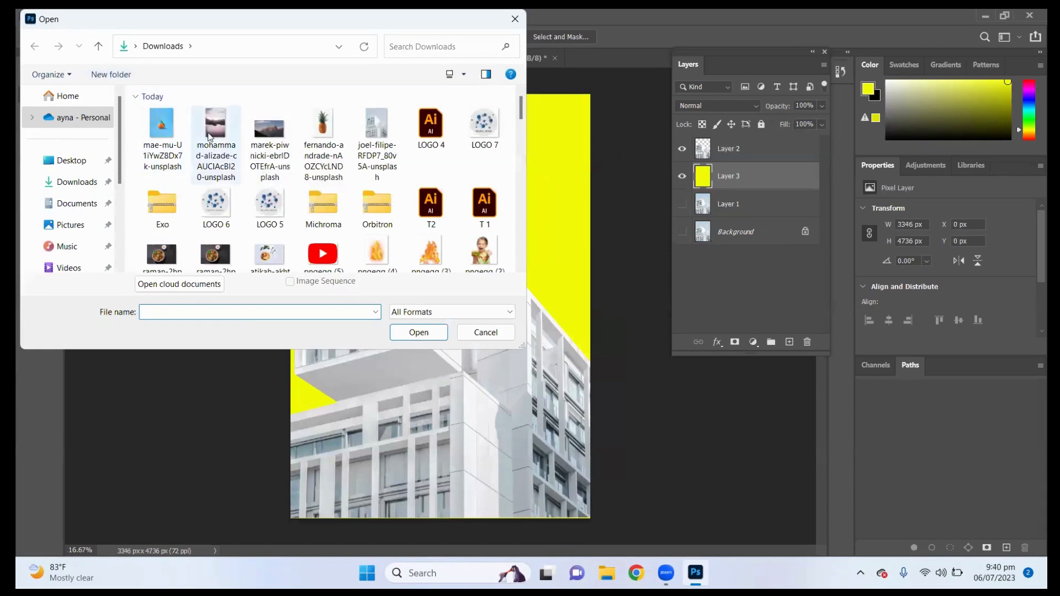
{"action": "double_click", "coordinate": [225, 136]}
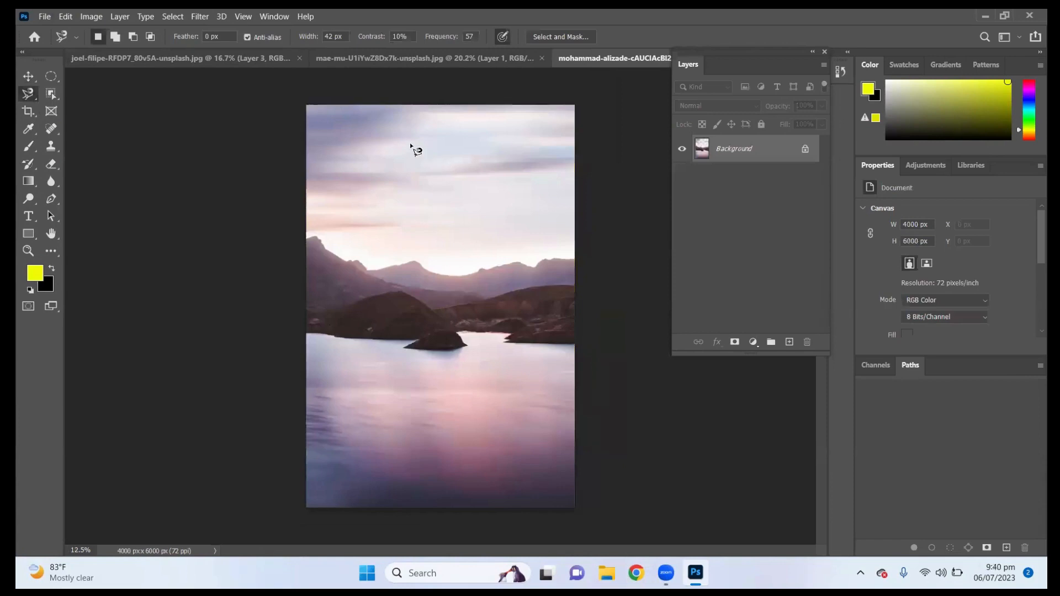
Step: Switch to the Magic Wand tool, sample the sky of the lake photo as a trial selection, and deselect it
{"action": "left_click", "coordinate": [52, 93]}
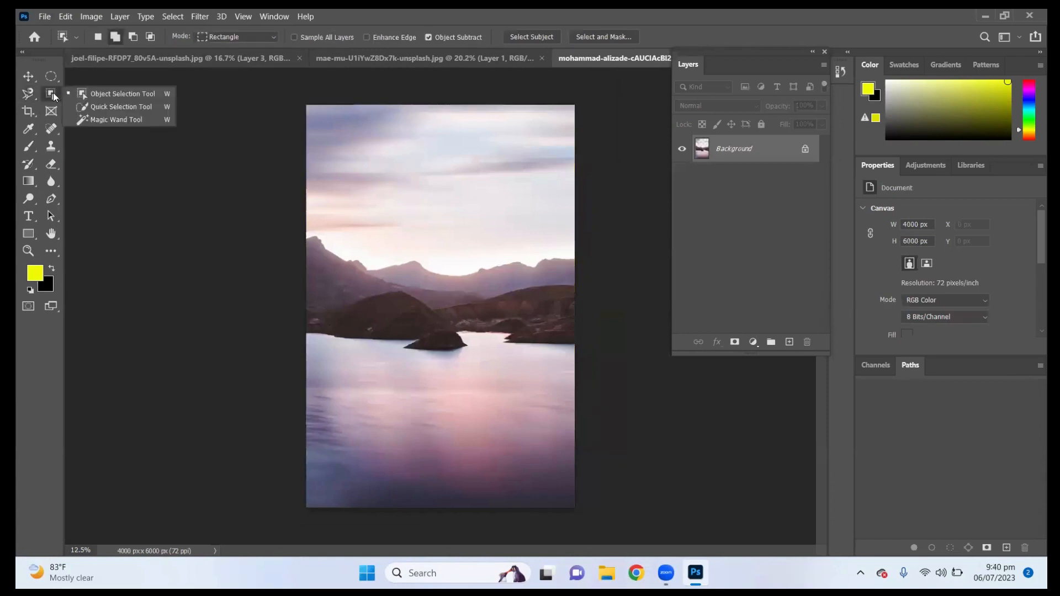
{"action": "left_click", "coordinate": [128, 119]}
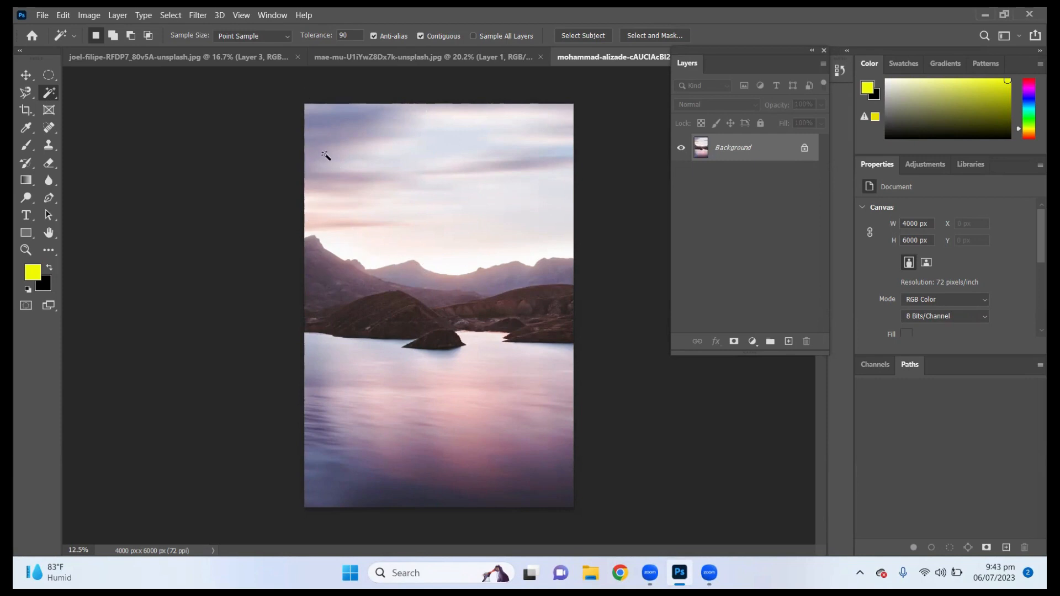
{"action": "left_click", "coordinate": [382, 138]}
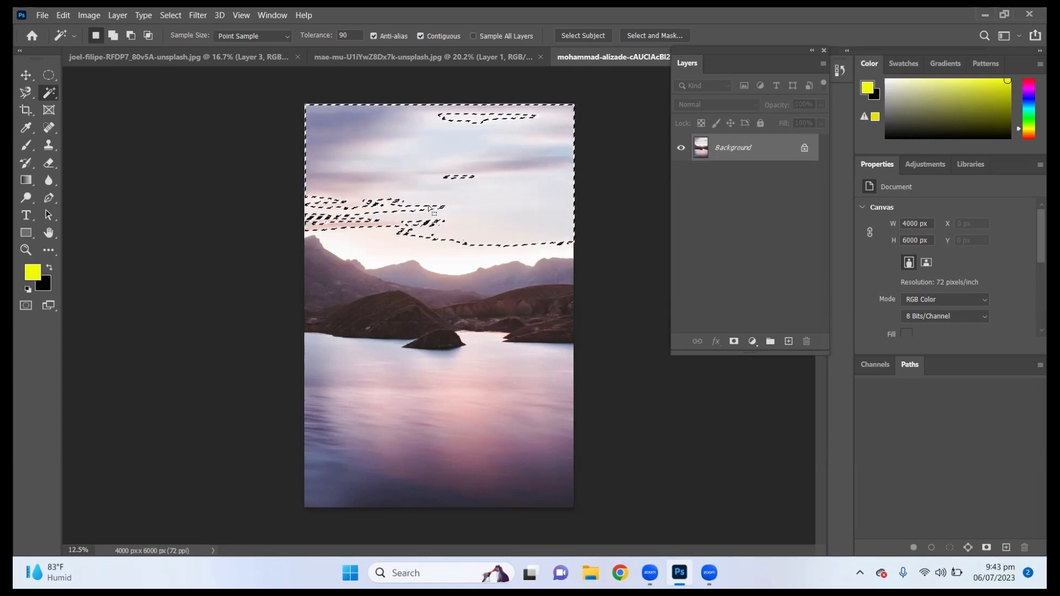
{"action": "key", "text": "ctrl+d"}
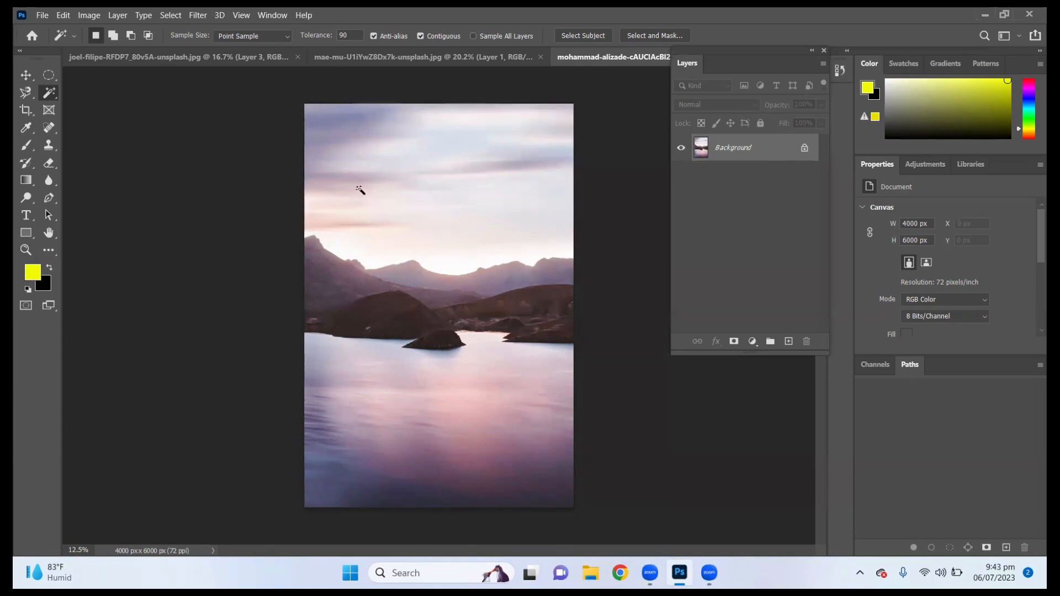
Step: Sample different parts of the lake photo's sky with the Magic Wand at tolerance 90 and deselect the trial selections
{"action": "left_click", "coordinate": [397, 185]}
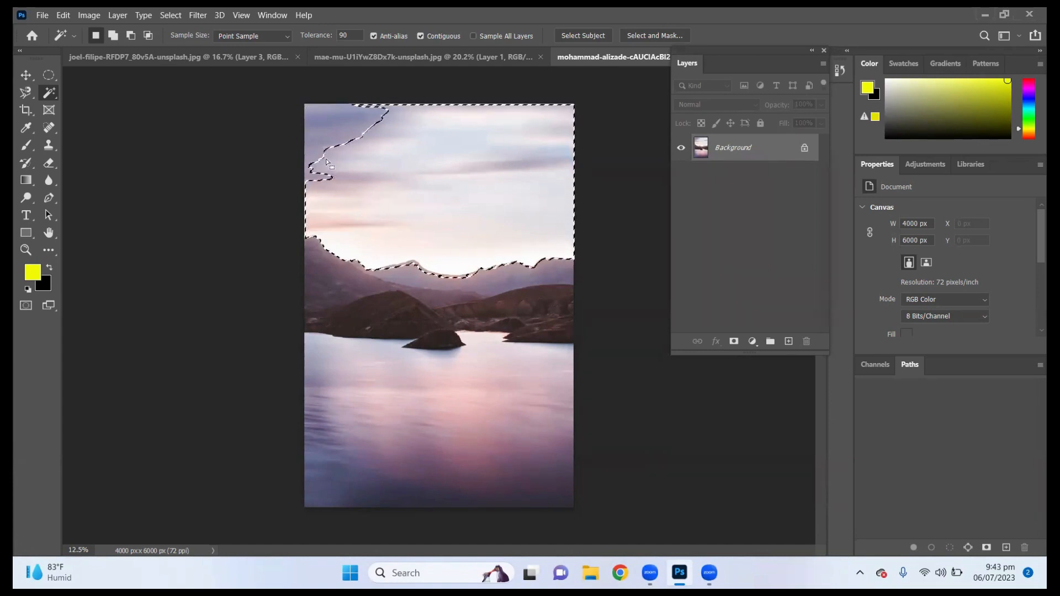
{"action": "left_click", "coordinate": [325, 136]}
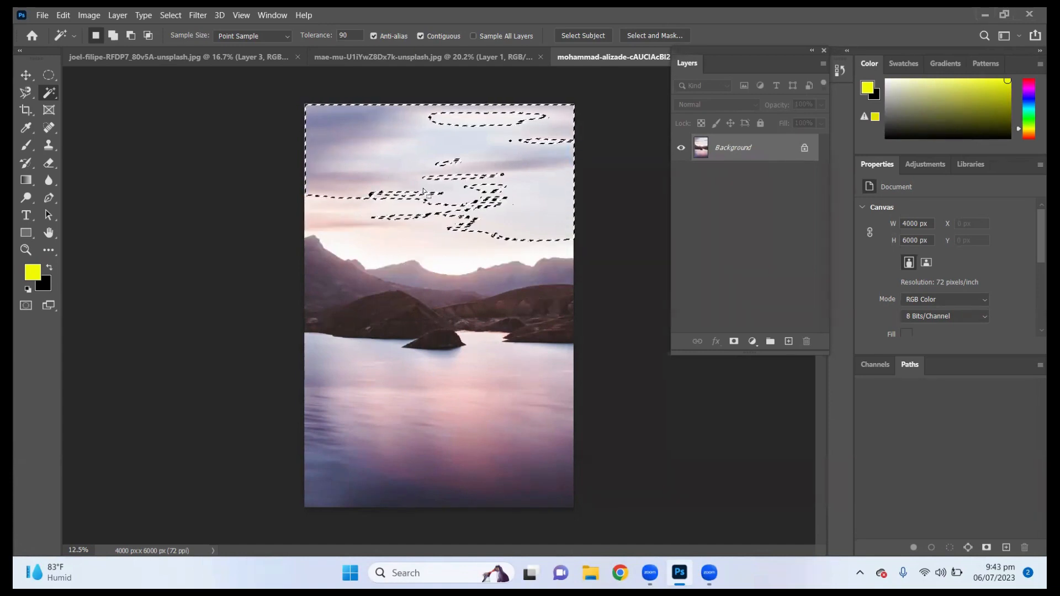
{"action": "left_click", "coordinate": [556, 255]}
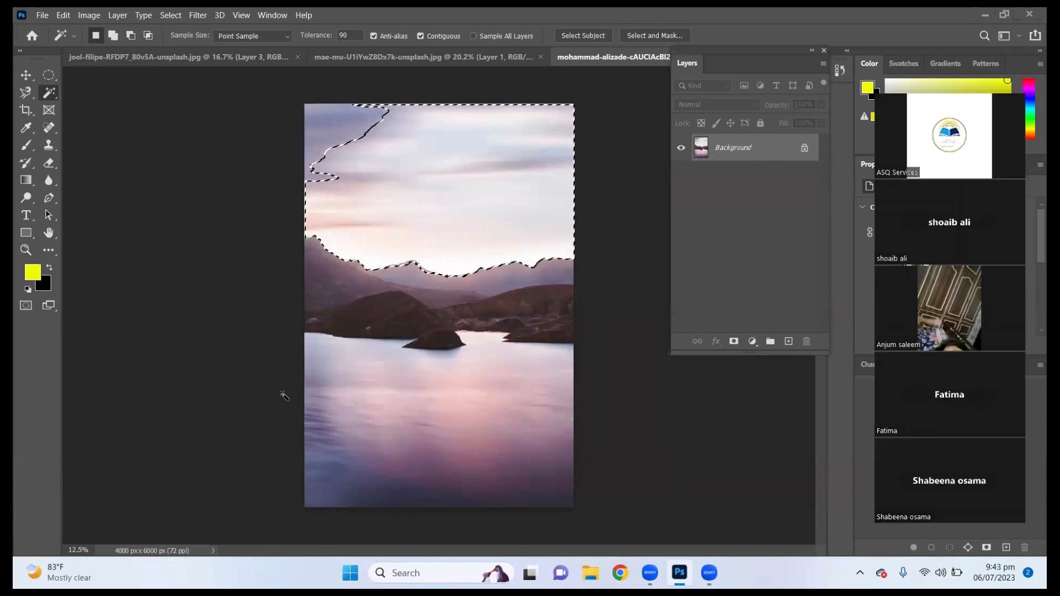
{"action": "key", "text": "ctrl+d"}
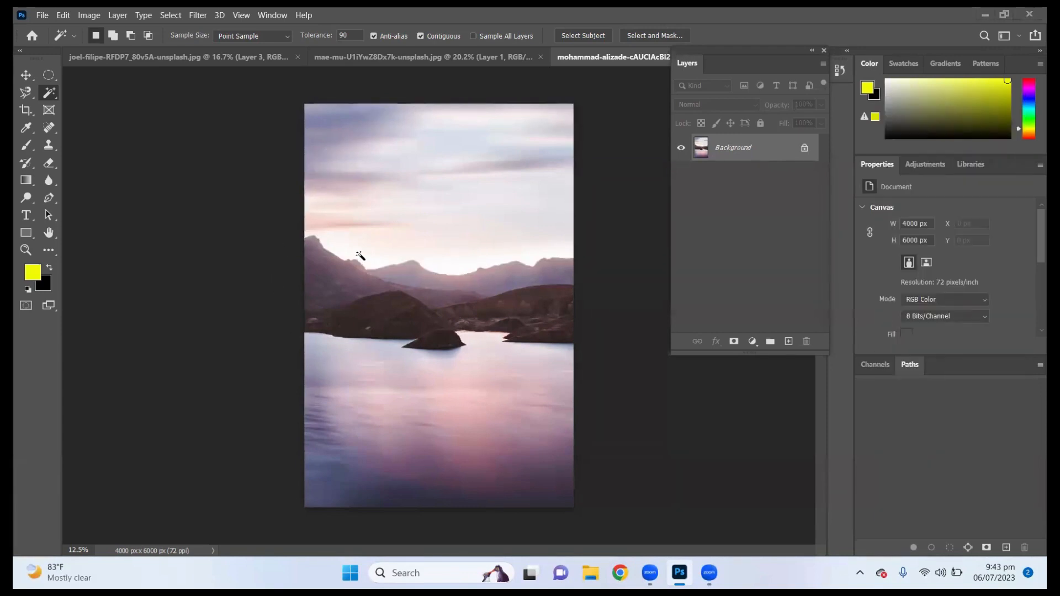
{"action": "left_click", "coordinate": [547, 239]}
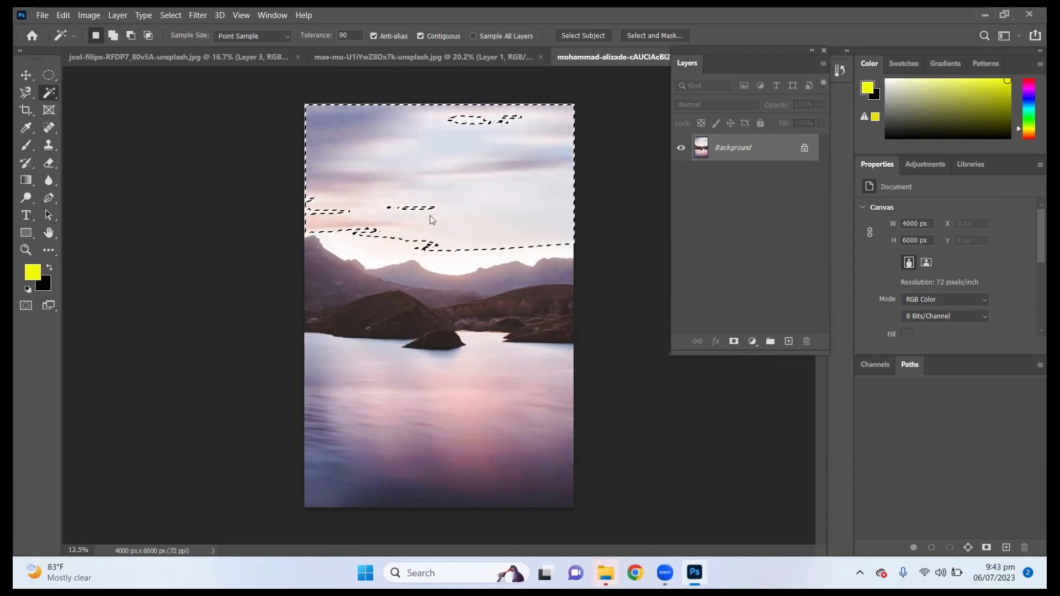
{"action": "key", "text": "ctrl+d"}
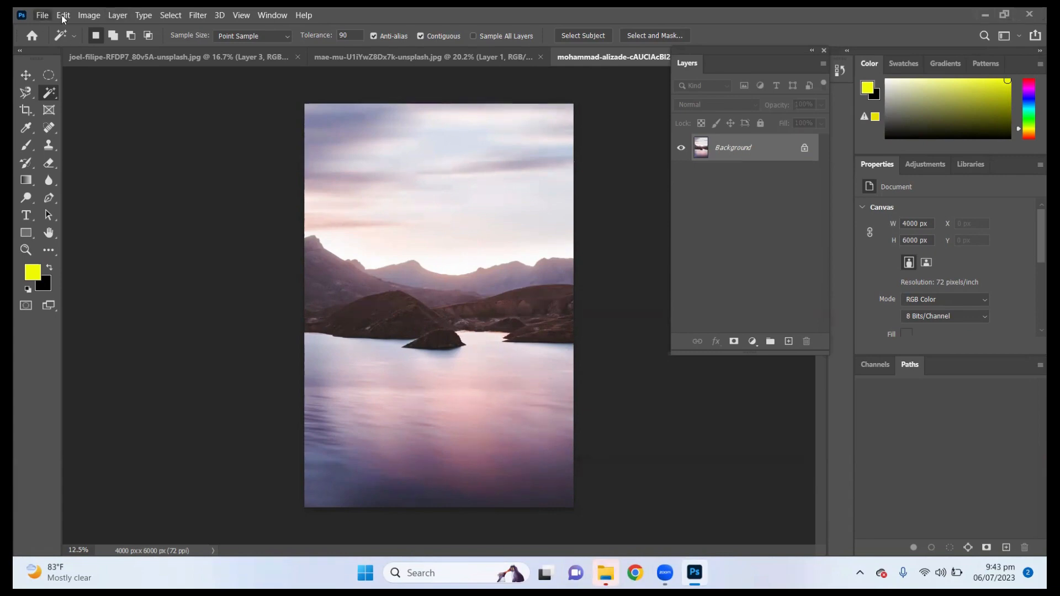
Step: Open the photo of the sunlit rocky mountain under a cloudy blue sky
{"action": "left_click", "coordinate": [42, 15]}
{"action": "left_click", "coordinate": [58, 42]}
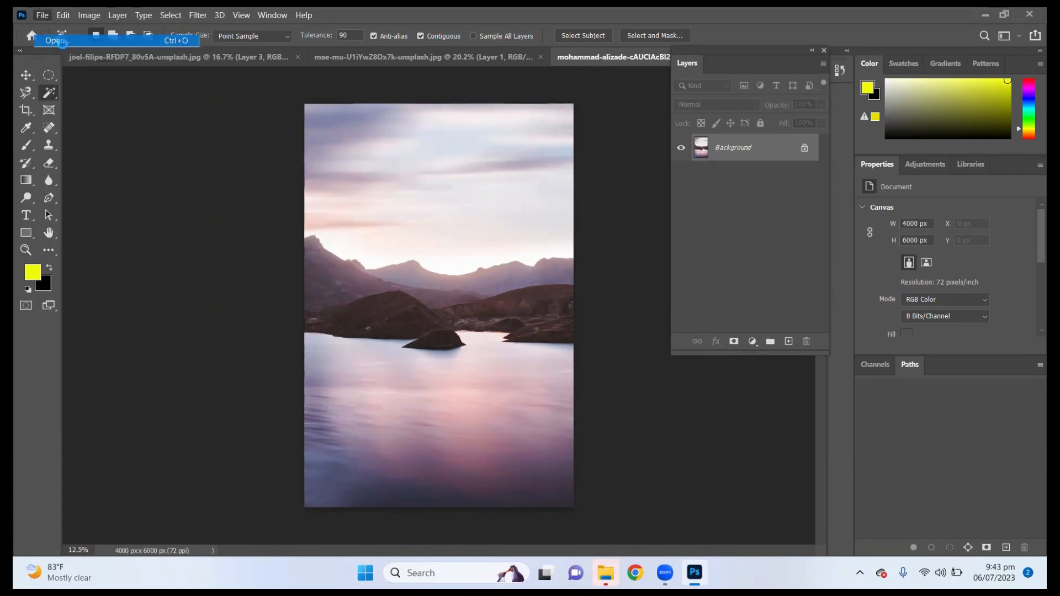
{"action": "double_click", "coordinate": [281, 159]}
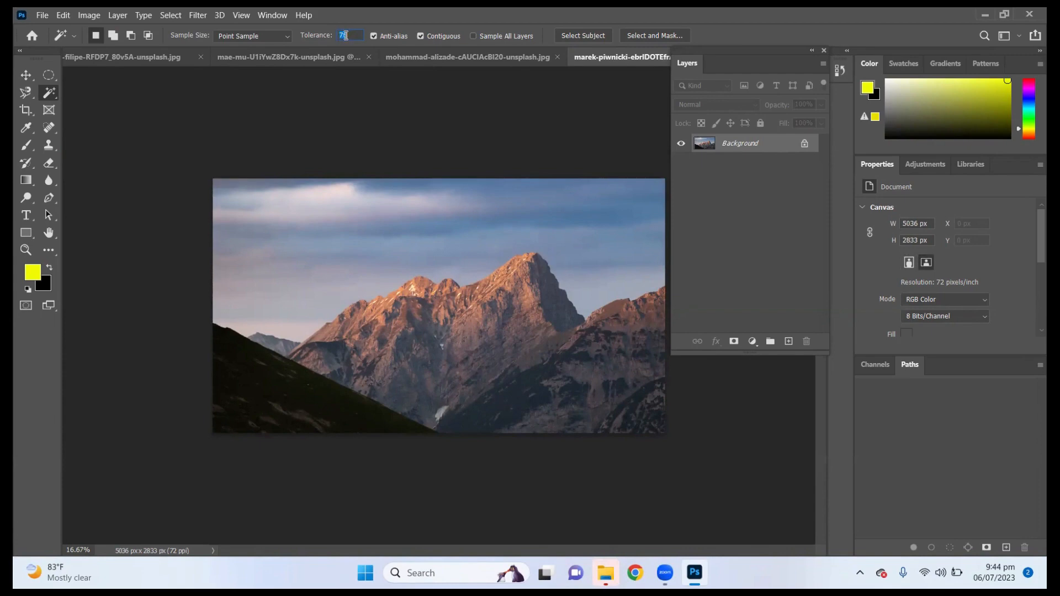
Step: Lower the Magic Wand tolerance to 30 and sample several light and dark areas of the mountain photo's sky
{"action": "scroll", "coordinate": [346, 35], "scroll_direction": "down", "scroll_amount": 9}
{"action": "left_click", "coordinate": [304, 224]}
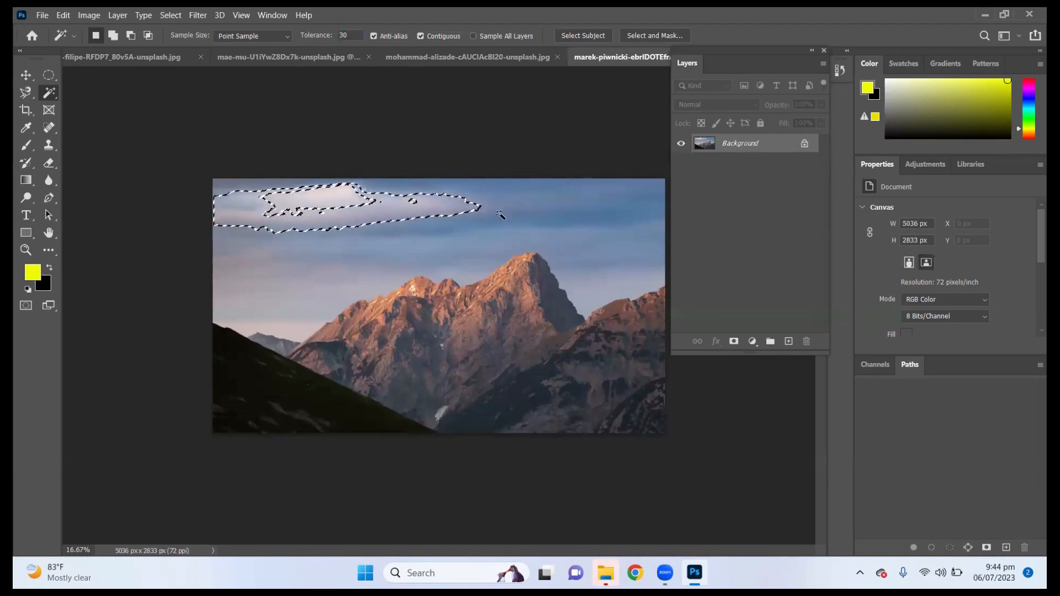
{"action": "left_click", "coordinate": [597, 226]}
{"action": "left_click", "coordinate": [341, 285]}
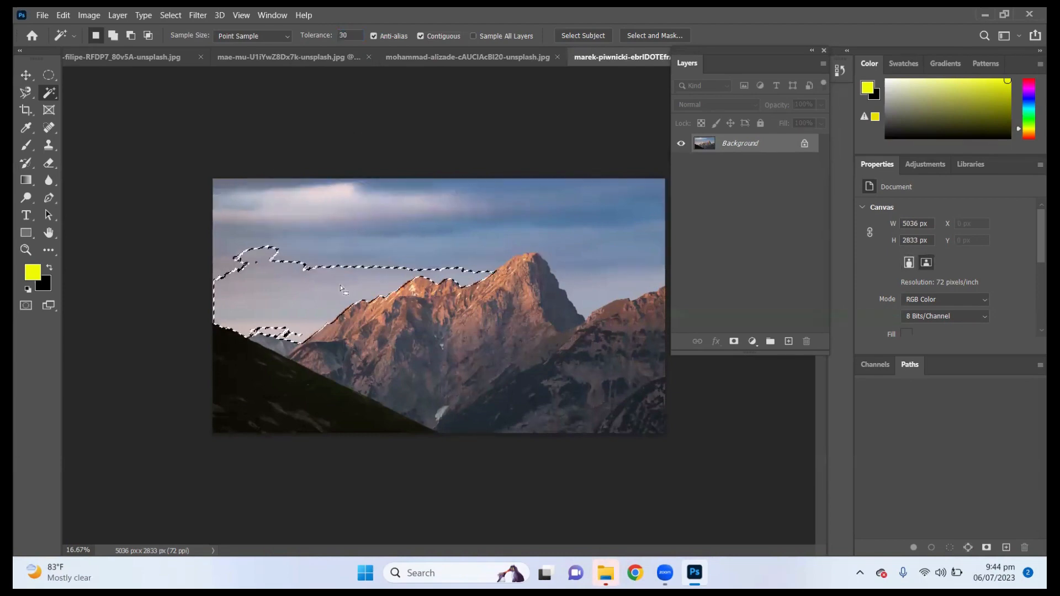
{"action": "left_click", "coordinate": [270, 309]}
{"action": "left_click", "coordinate": [238, 230]}
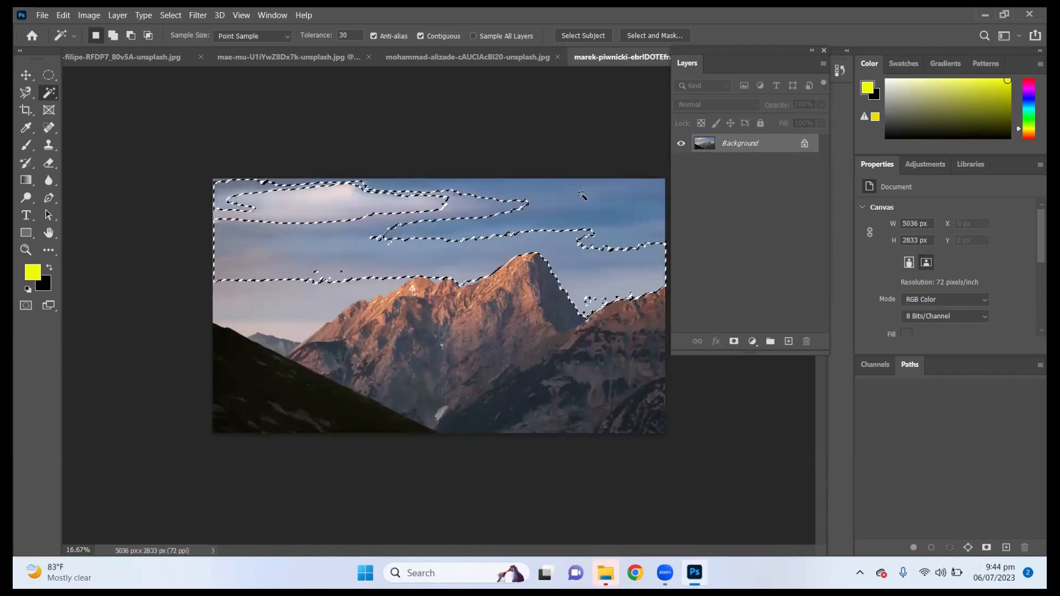
{"action": "left_click", "coordinate": [289, 313]}
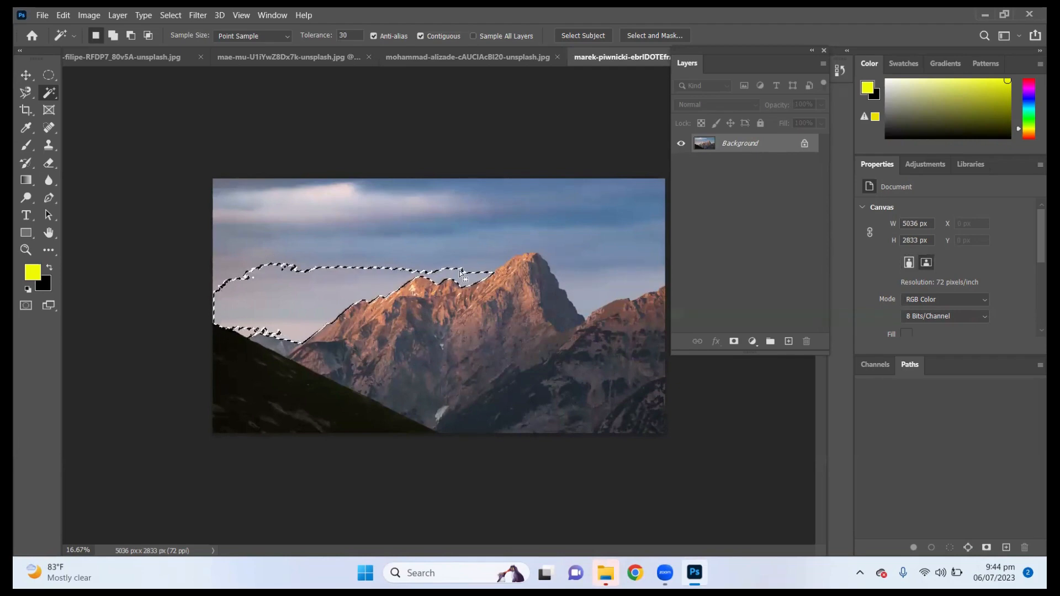
Step: Raise the Magic Wand tolerance to 91
{"action": "left_click", "coordinate": [347, 34]}
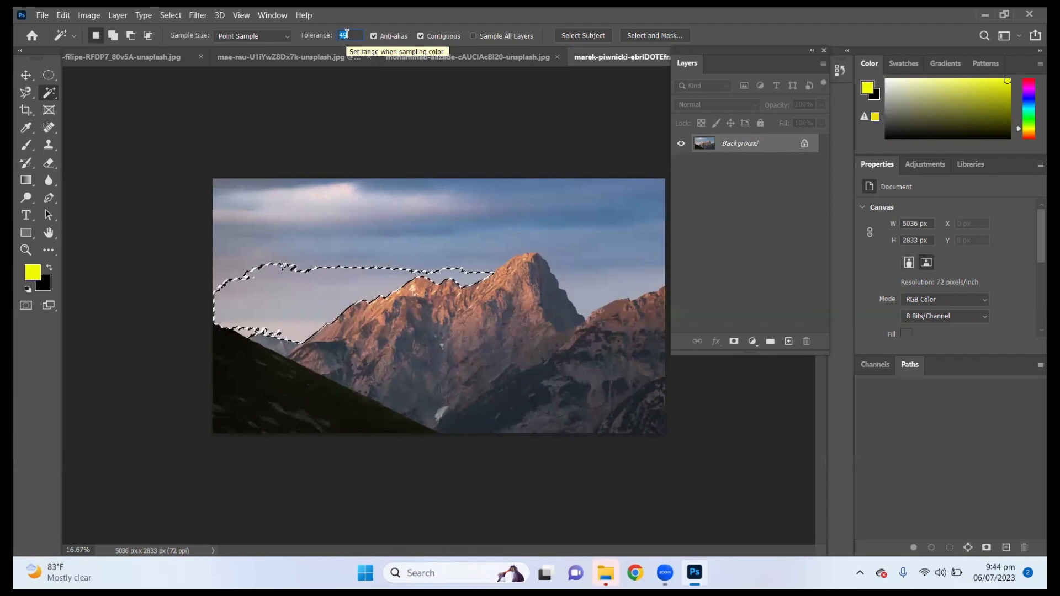
{"action": "type", "text": "60"}
{"action": "scroll", "coordinate": [345, 32], "scroll_direction": "up", "scroll_amount": 18}
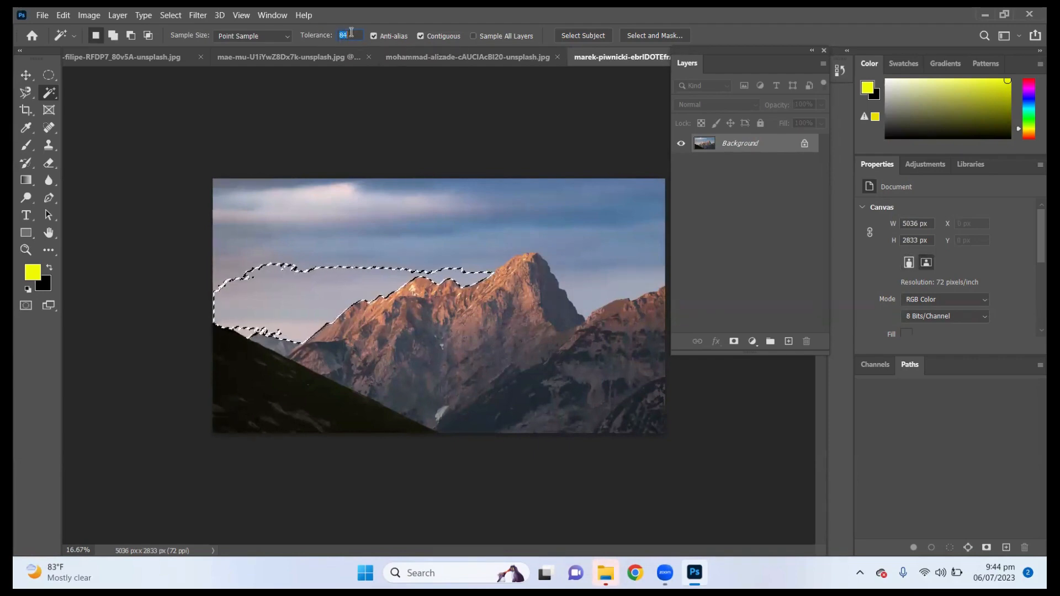
{"action": "scroll", "coordinate": [352, 35], "scroll_direction": "up", "scroll_amount": 8}
{"action": "scroll", "coordinate": [352, 35], "scroll_direction": "up", "scroll_amount": 2}
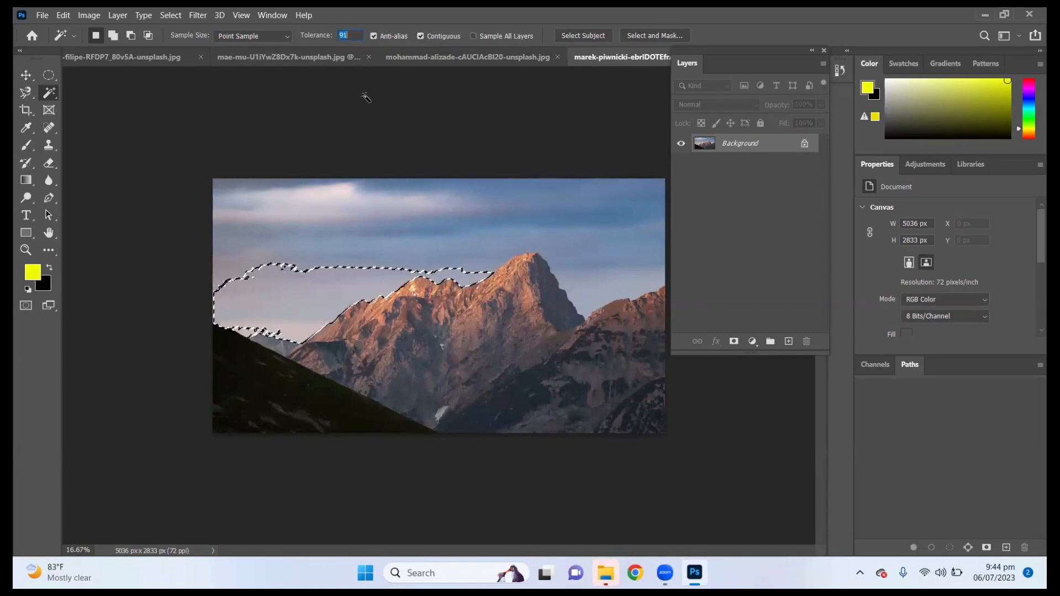
Step: Try selecting the whole sky from three different sample points with the Magic Wand, deselecting after each trial
{"action": "left_click", "coordinate": [404, 219]}
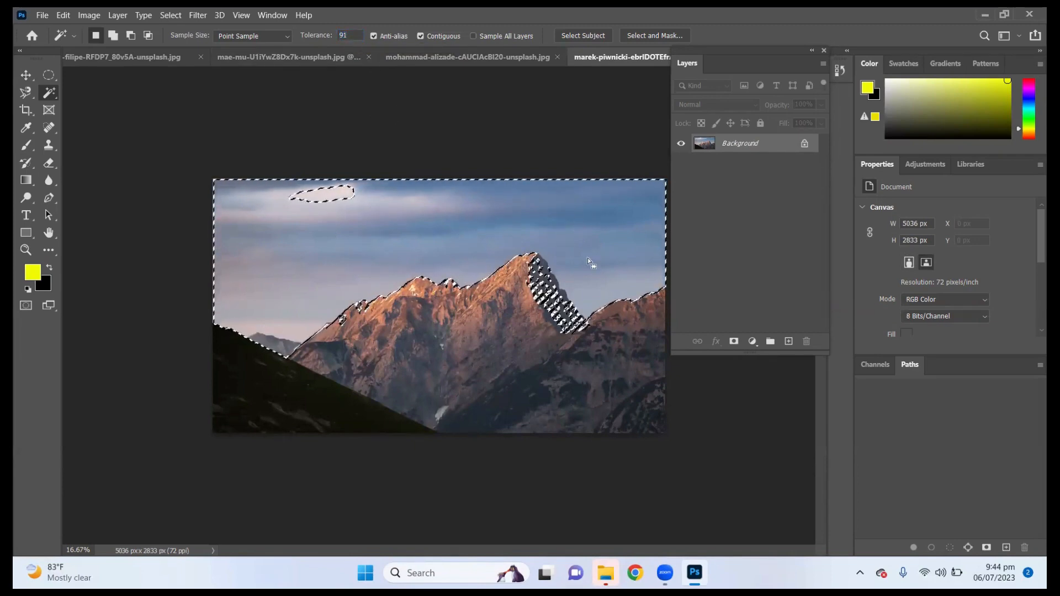
{"action": "key", "text": "ctrl+d"}
{"action": "left_click", "coordinate": [293, 245]}
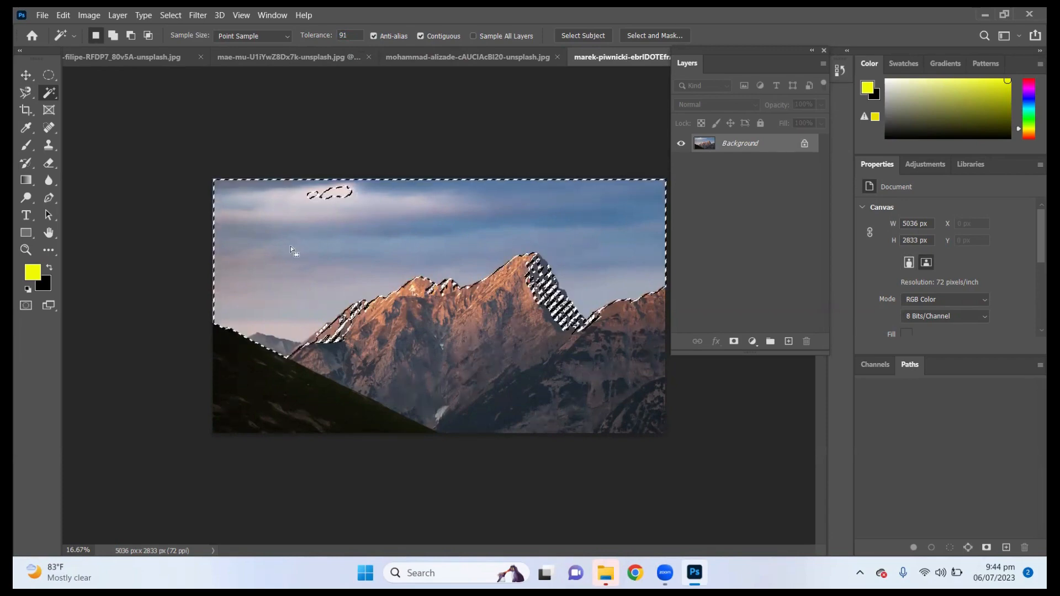
{"action": "key", "text": "ctrl+d"}
{"action": "left_click", "coordinate": [593, 208]}
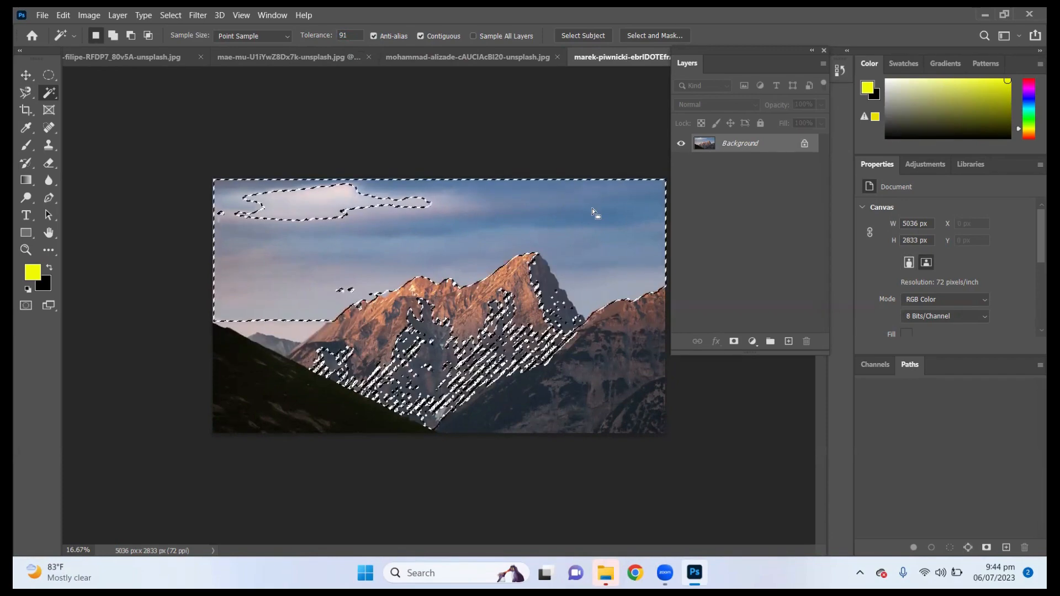
{"action": "key", "text": "ctrl+d"}
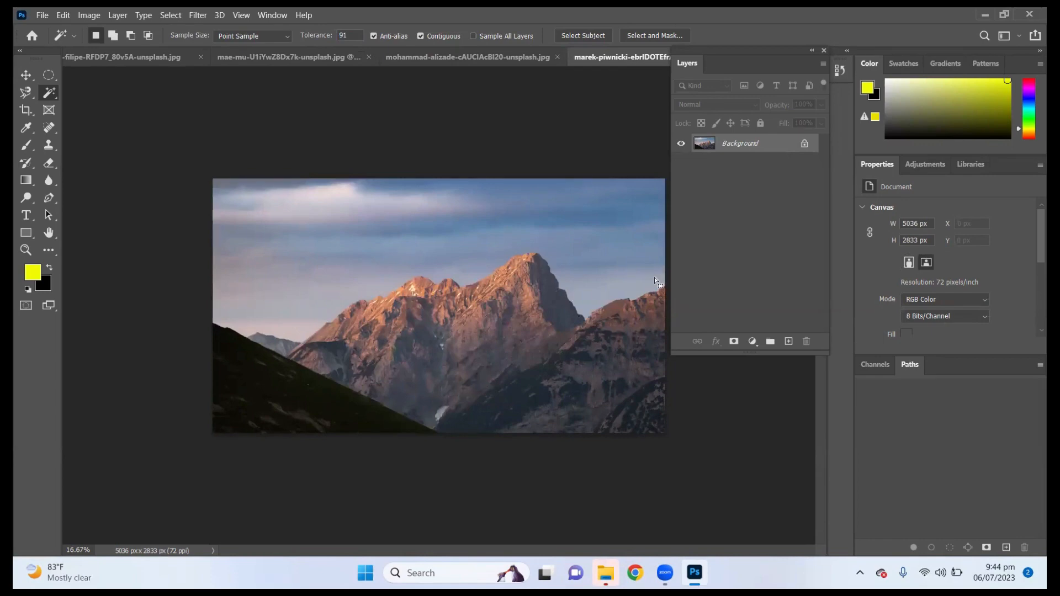
Step: Select the sky by sampling it just above the ridge near the photo's right edge, and copy it to a new layer
{"action": "left_click", "coordinate": [654, 277]}
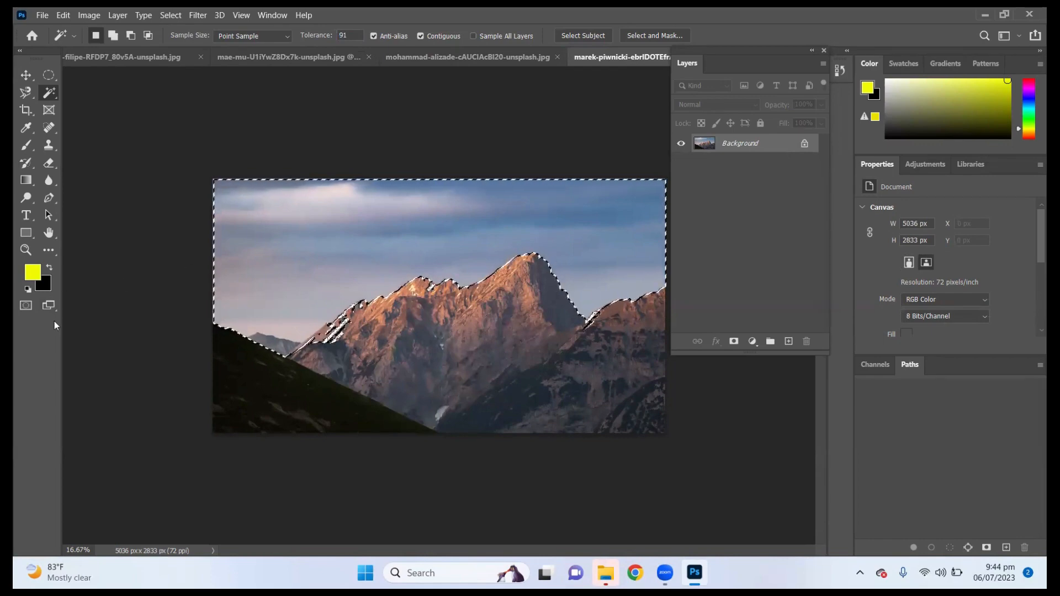
{"action": "key", "text": "ctrl+d"}
{"action": "key", "text": "ctrl+z"}
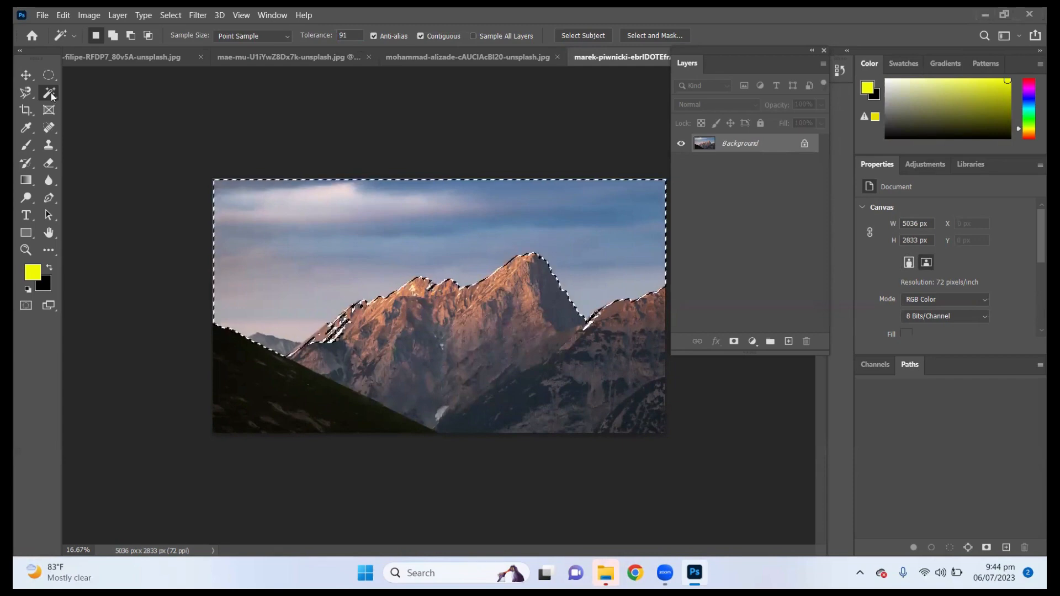
{"action": "right_click", "coordinate": [50, 94]}
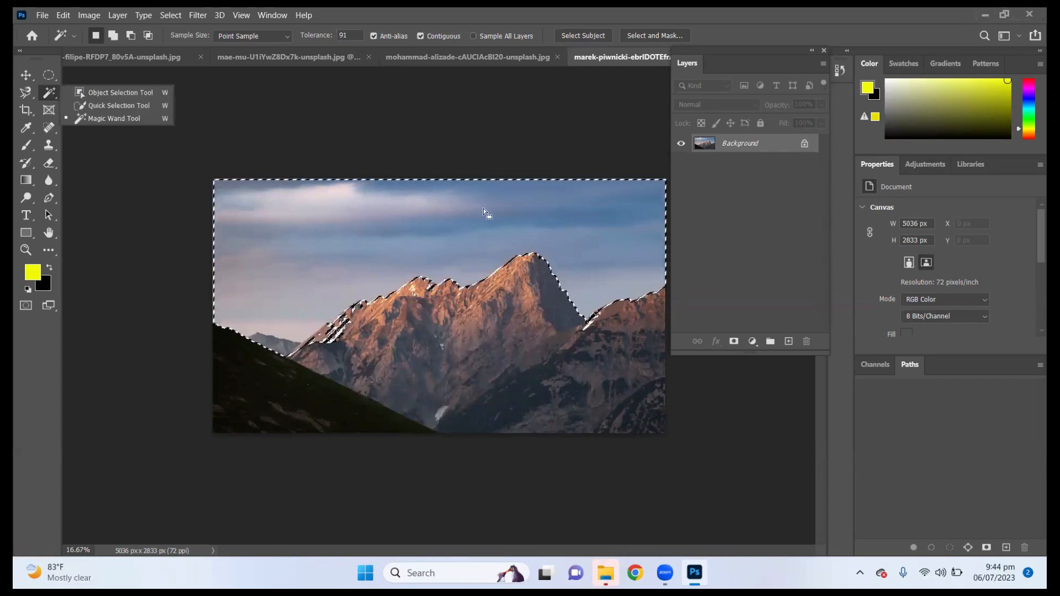
{"action": "left_click", "coordinate": [26, 75]}
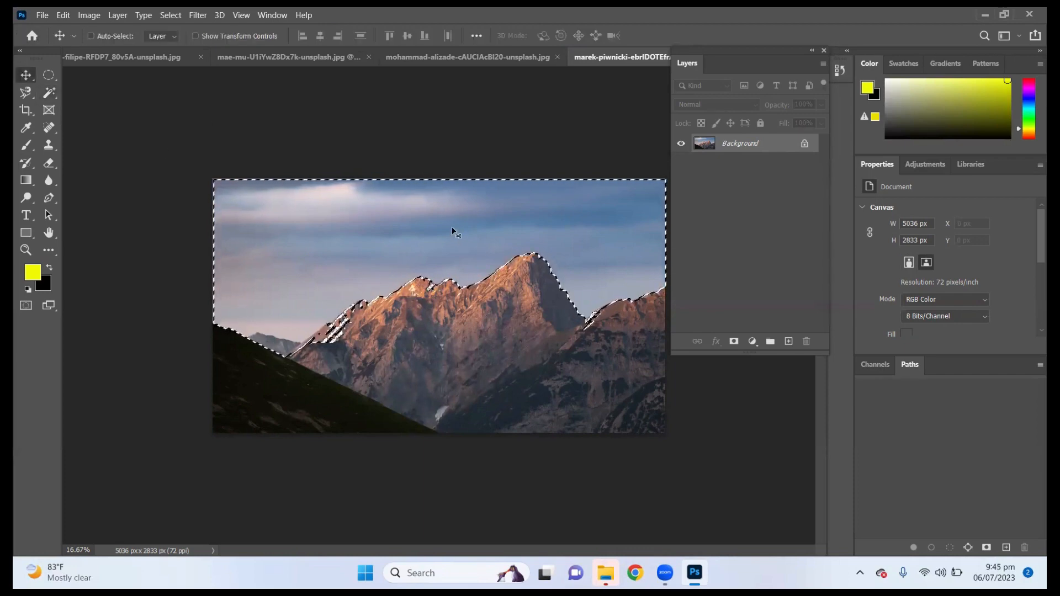
{"action": "key", "text": "ctrl+j"}
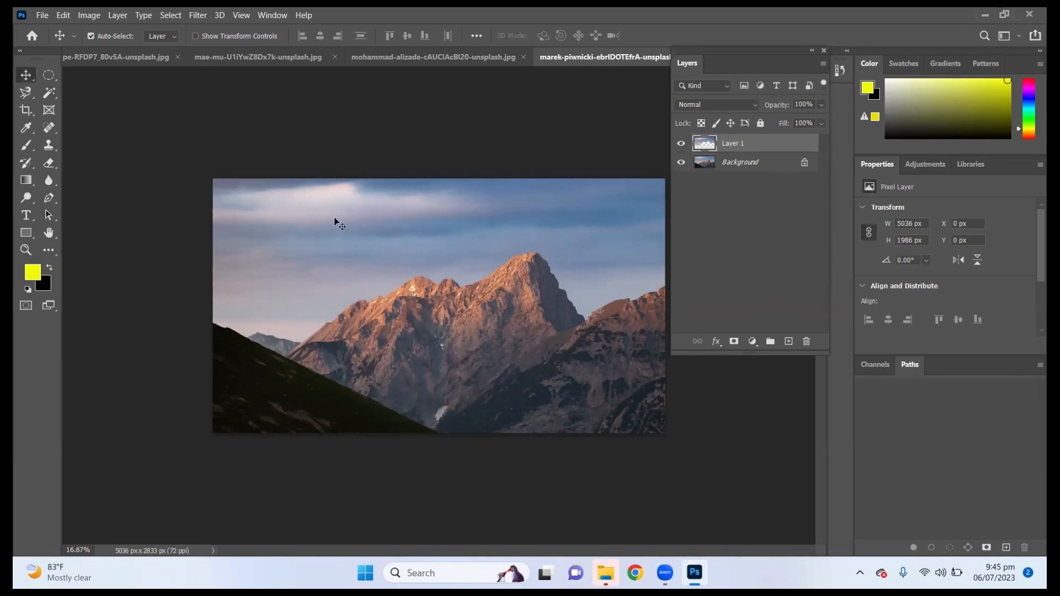
Step: Sample the sky, the clouds and the empty mountain area of Layer 1 with the Magic Wand and deselect
{"action": "left_click", "coordinate": [50, 93]}
{"action": "left_click", "coordinate": [462, 253]}
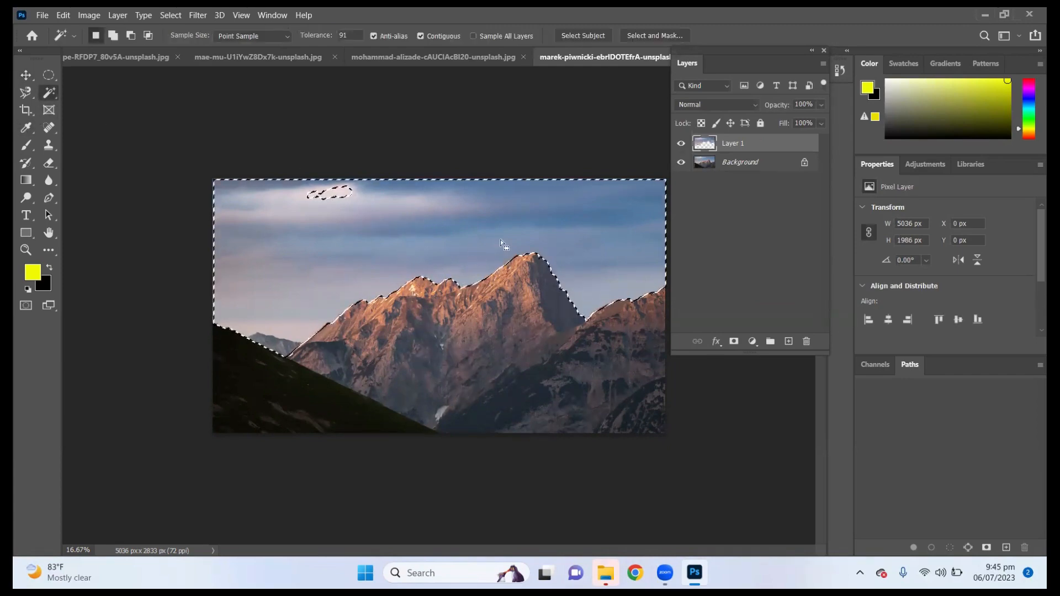
{"action": "left_click", "coordinate": [346, 205]}
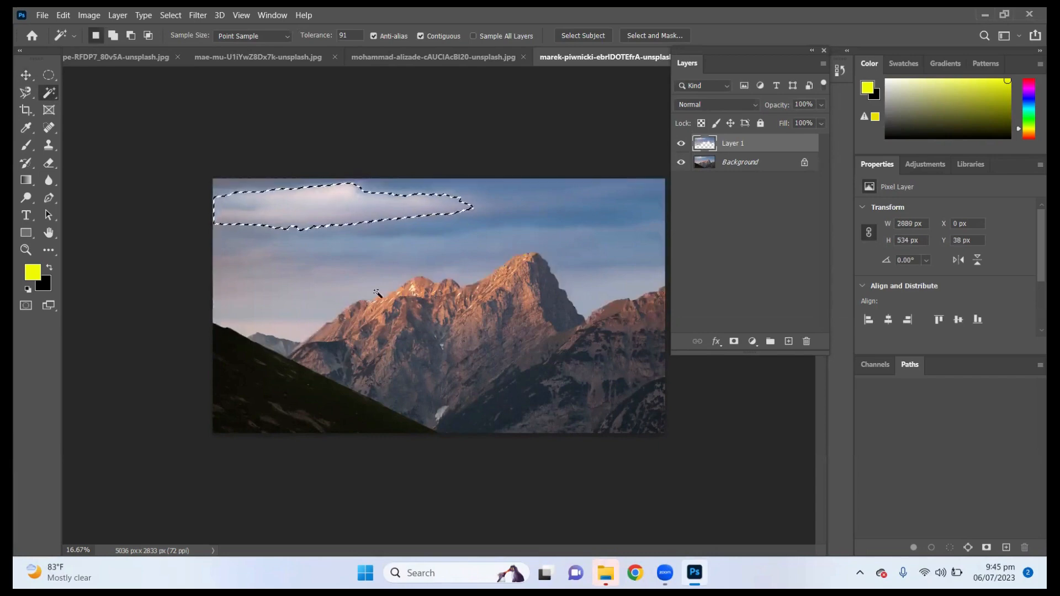
{"action": "left_click", "coordinate": [422, 303]}
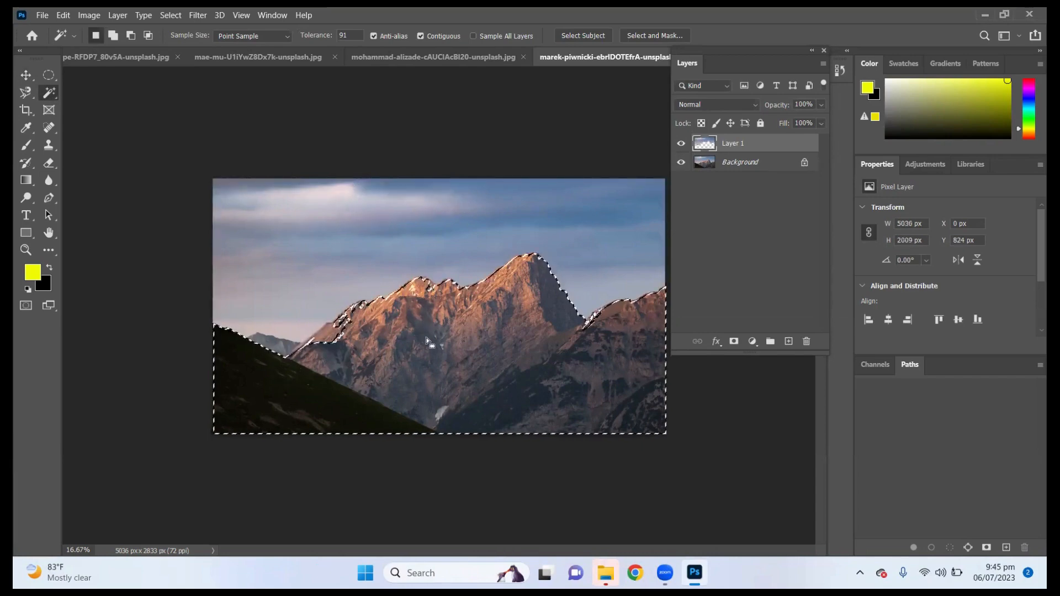
{"action": "left_click", "coordinate": [326, 337]}
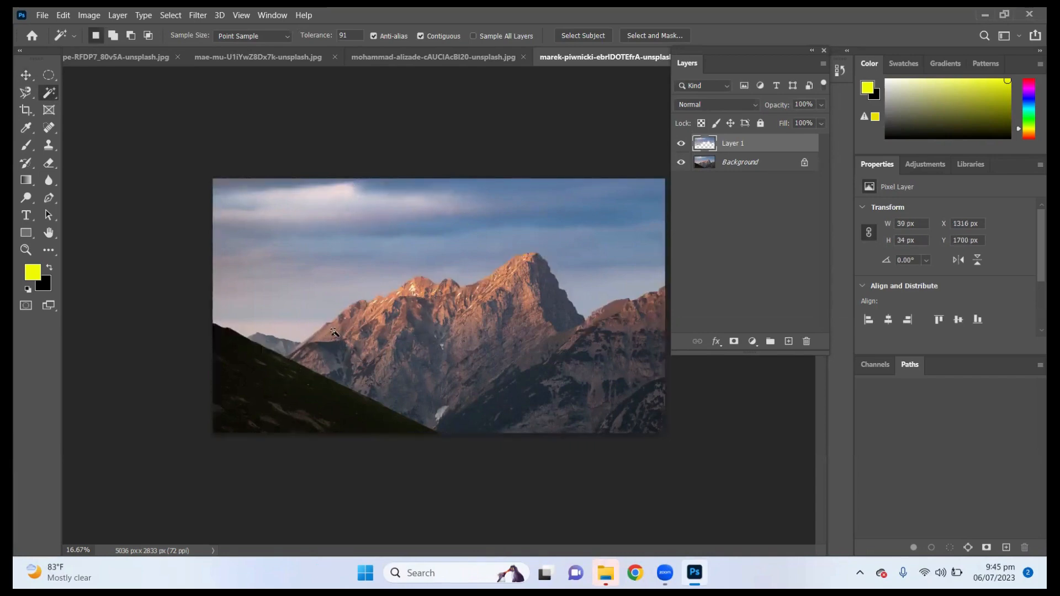
{"action": "left_click", "coordinate": [301, 313]}
{"action": "key", "text": "ctrl+d"}
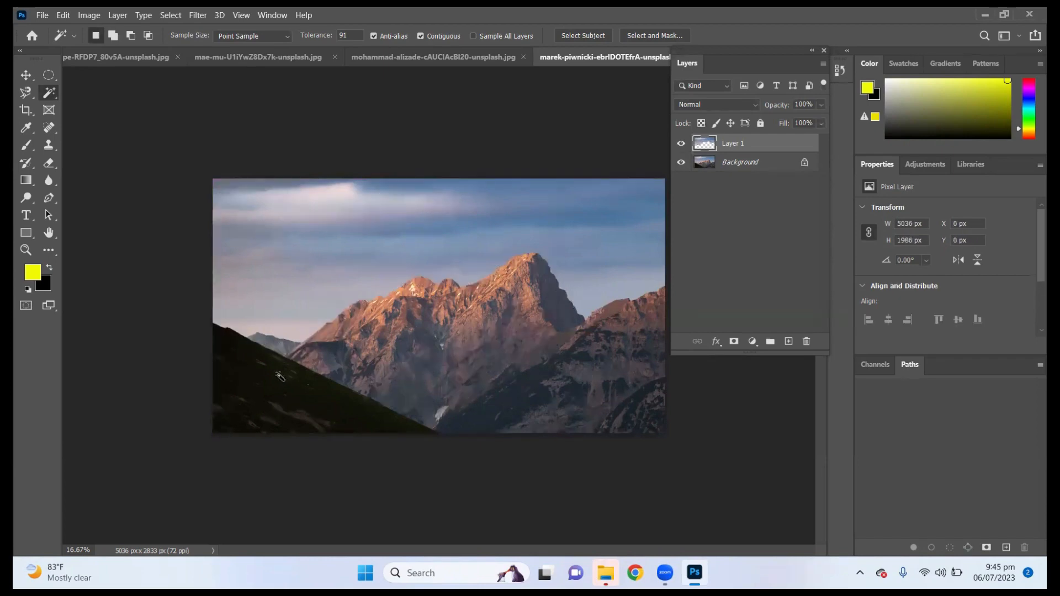
Step: Select the empty mountain area on Layer 1, copy it to a new layer, and delete that layer
{"action": "left_click", "coordinate": [298, 383]}
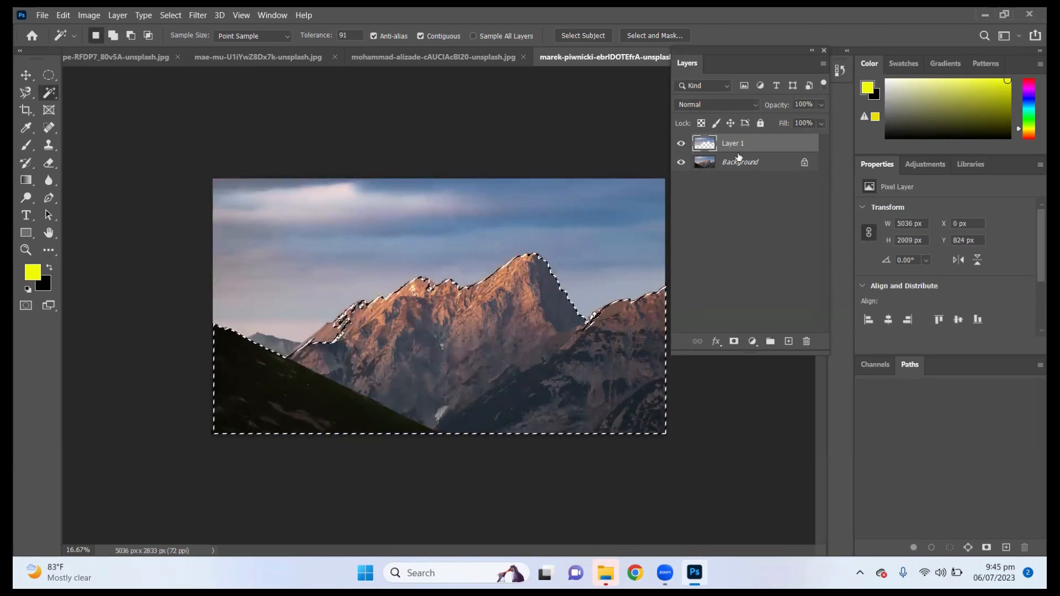
{"action": "key", "text": "ctrl+j"}
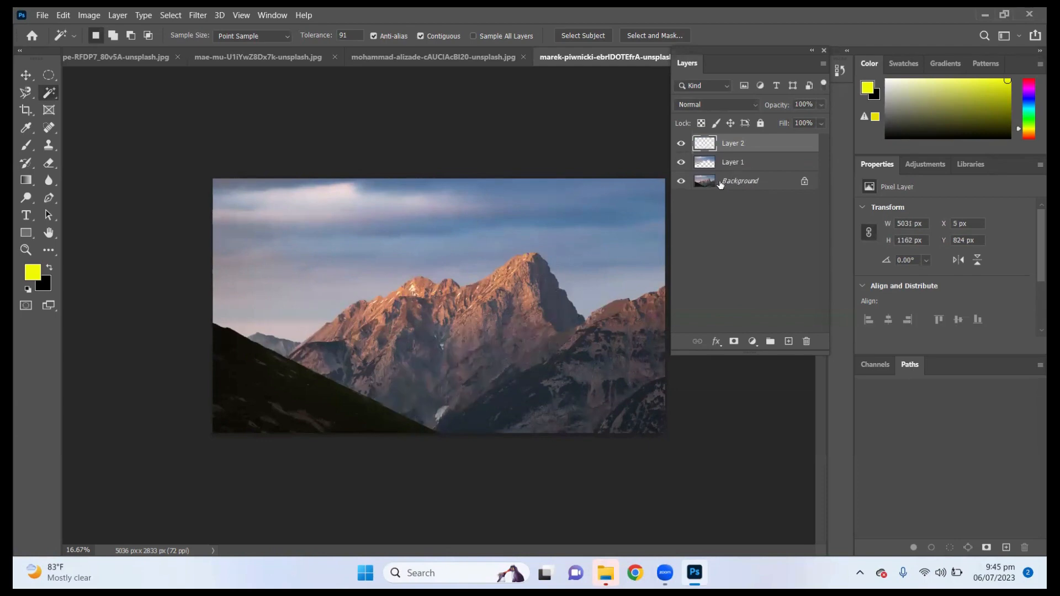
{"action": "double_click", "coordinate": [732, 143]}
{"action": "left_click", "coordinate": [806, 342]}
Step: Reselect the mountain area on Layer 1, copy it to a new layer, and hide all the layers
{"action": "left_click", "coordinate": [504, 226]}
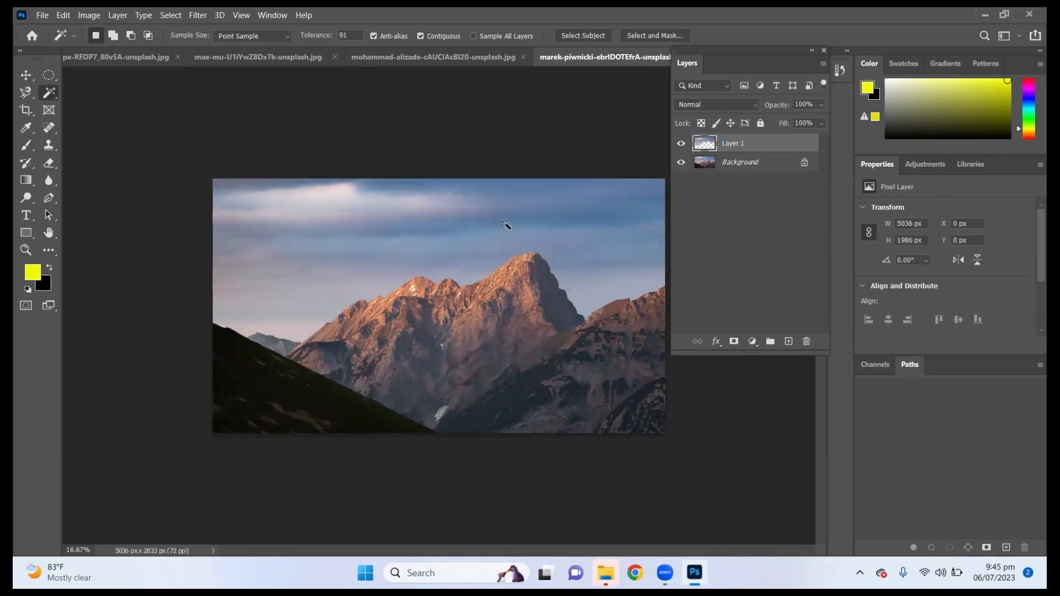
{"action": "left_click", "coordinate": [368, 313]}
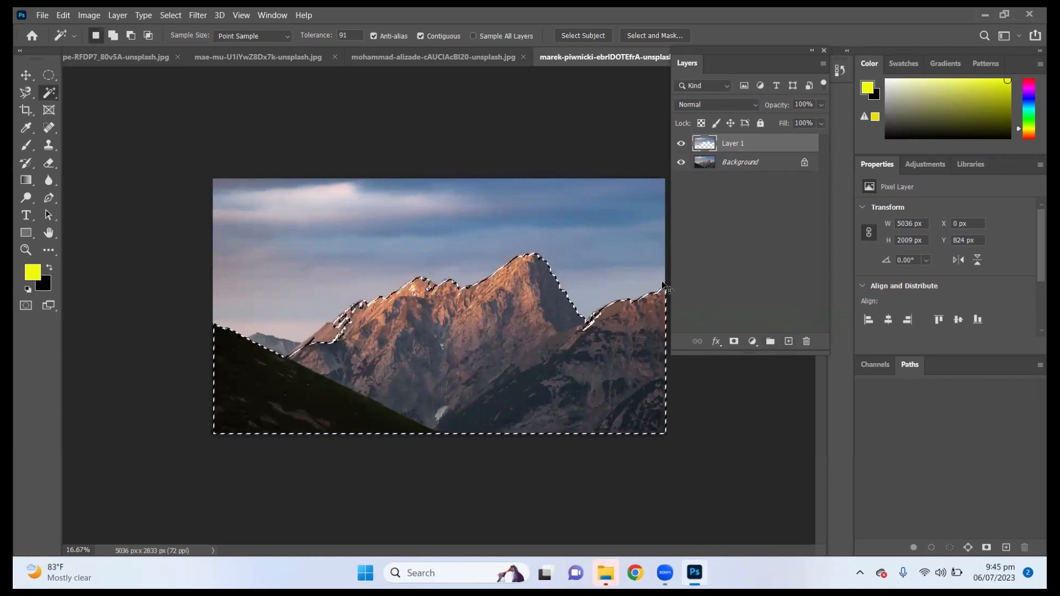
{"action": "key", "text": "ctrl+j"}
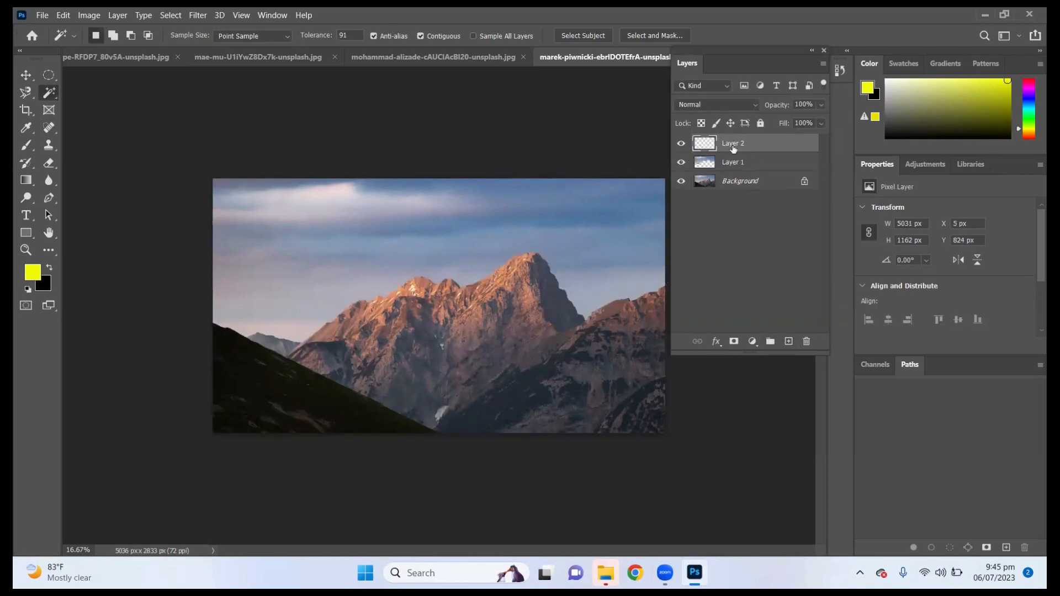
{"action": "left_click", "coordinate": [680, 182]}
{"action": "left_click", "coordinate": [680, 144]}
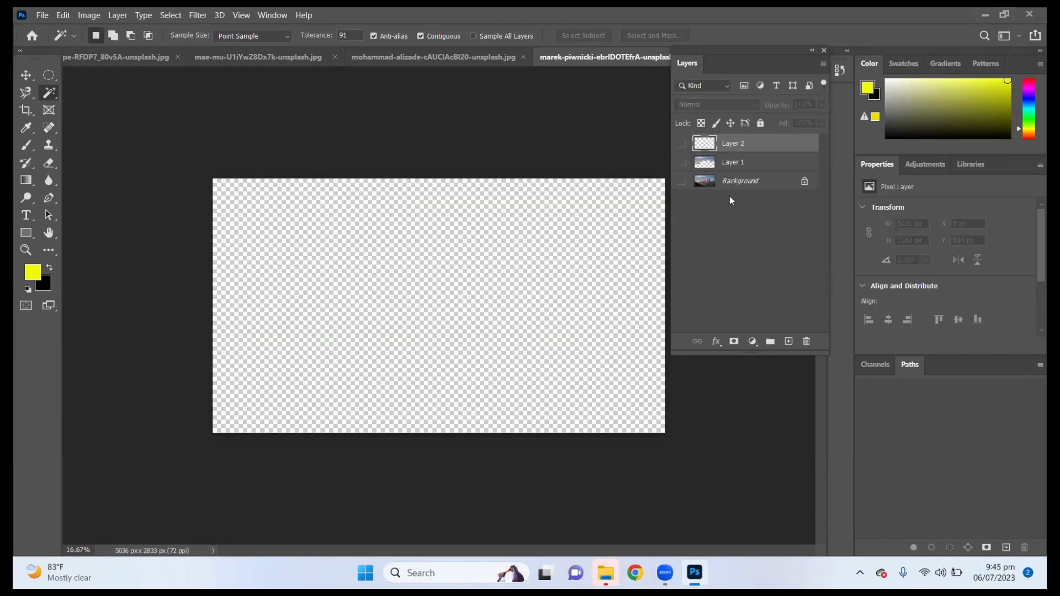
Step: Undo hiding all the layers of the mountain photo
{"action": "key", "text": "ctrl+z"}
{"action": "key", "text": "ctrl+z"}
{"action": "key", "text": "ctrl+z"}
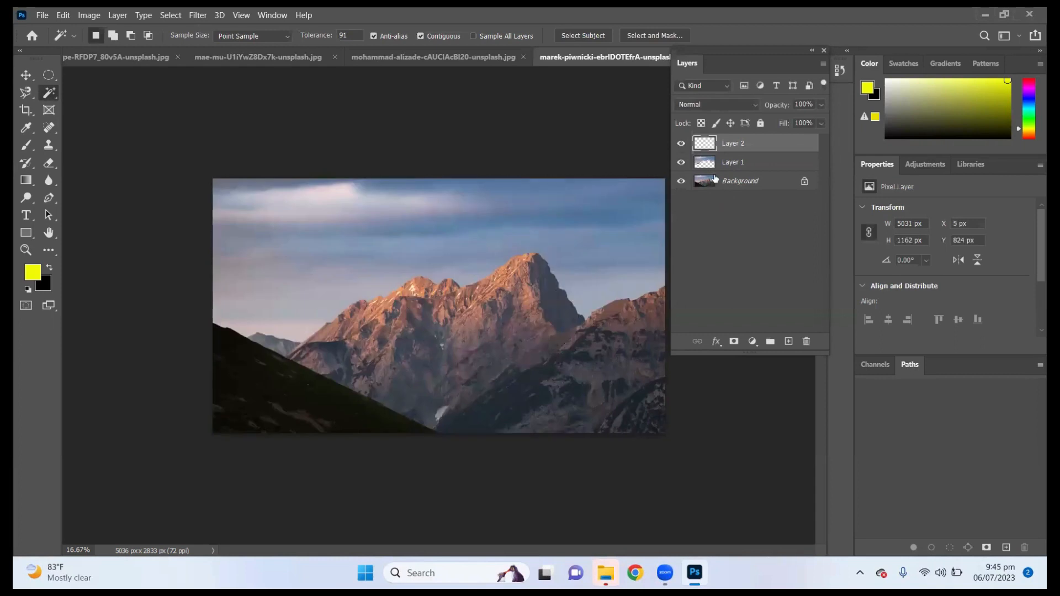
Step: Hide the Background and try deleting Layer 1, and undo both changes
{"action": "left_click", "coordinate": [717, 162]}
{"action": "left_click", "coordinate": [681, 181]}
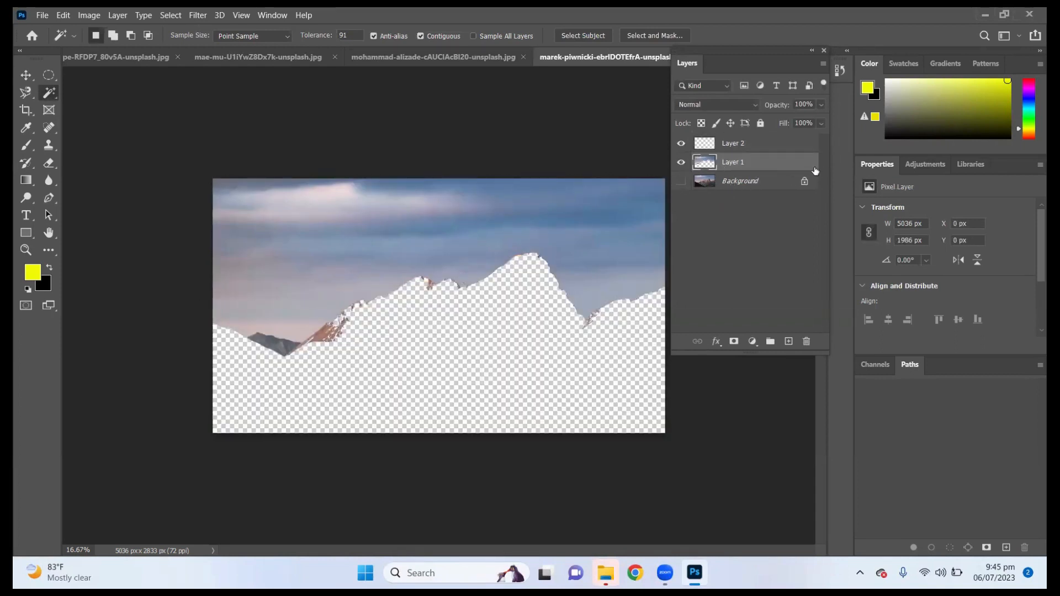
{"action": "left_click", "coordinate": [806, 342]}
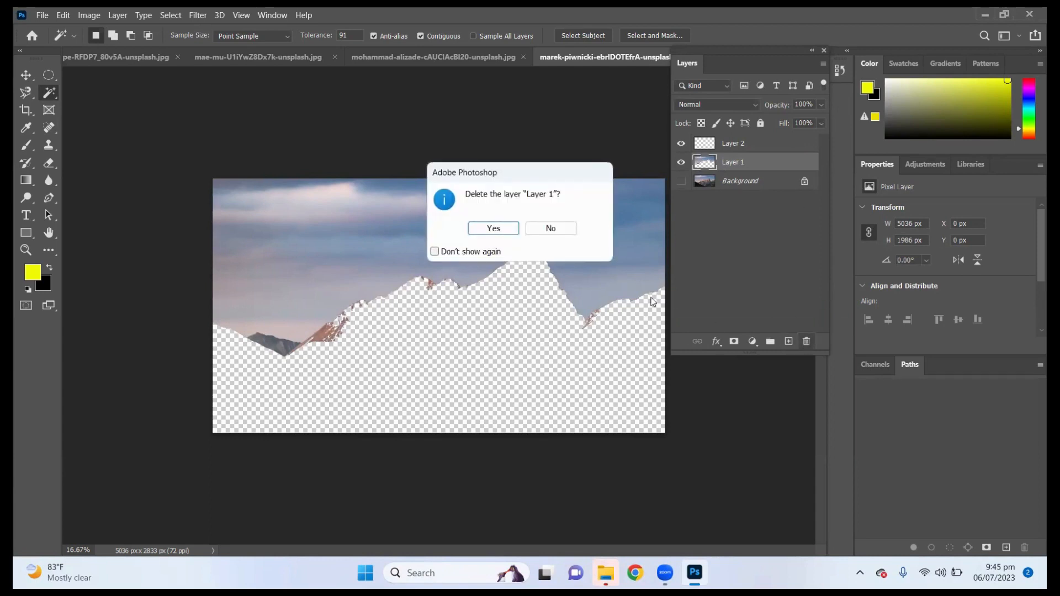
{"action": "left_click", "coordinate": [514, 230]}
{"action": "key", "text": "ctrl+z"}
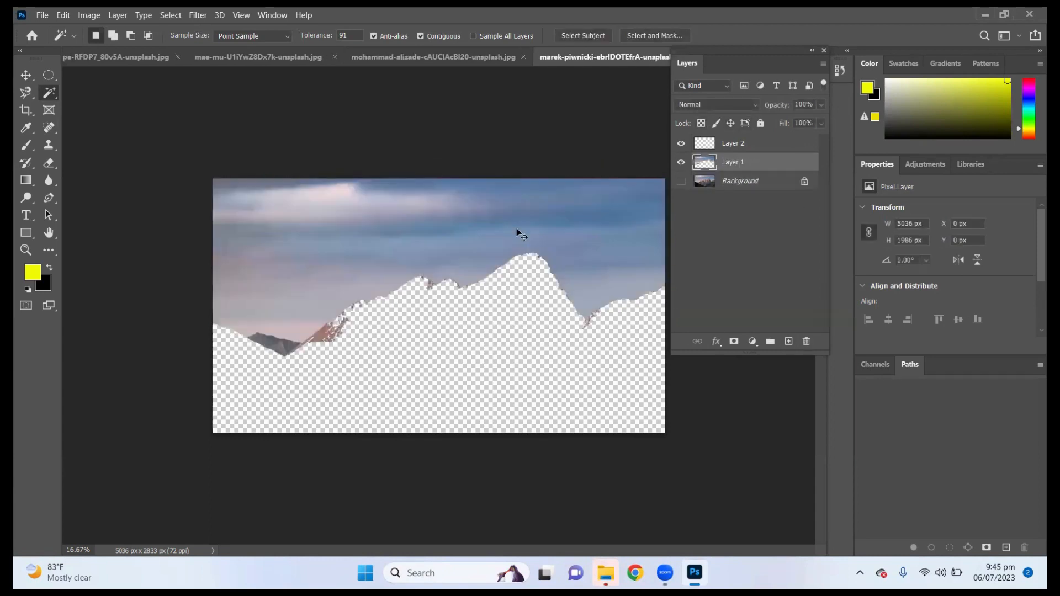
{"action": "key", "text": "ctrl+z"}
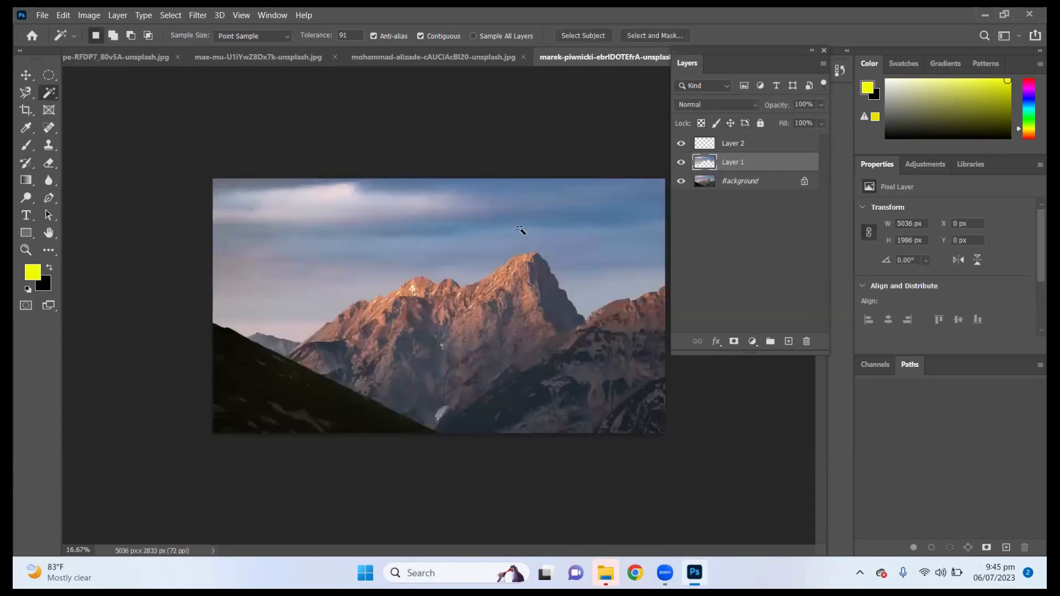
Step: Delete Layer 1 and Layer 2 so only the Background is left
{"action": "left_click", "coordinate": [806, 341]}
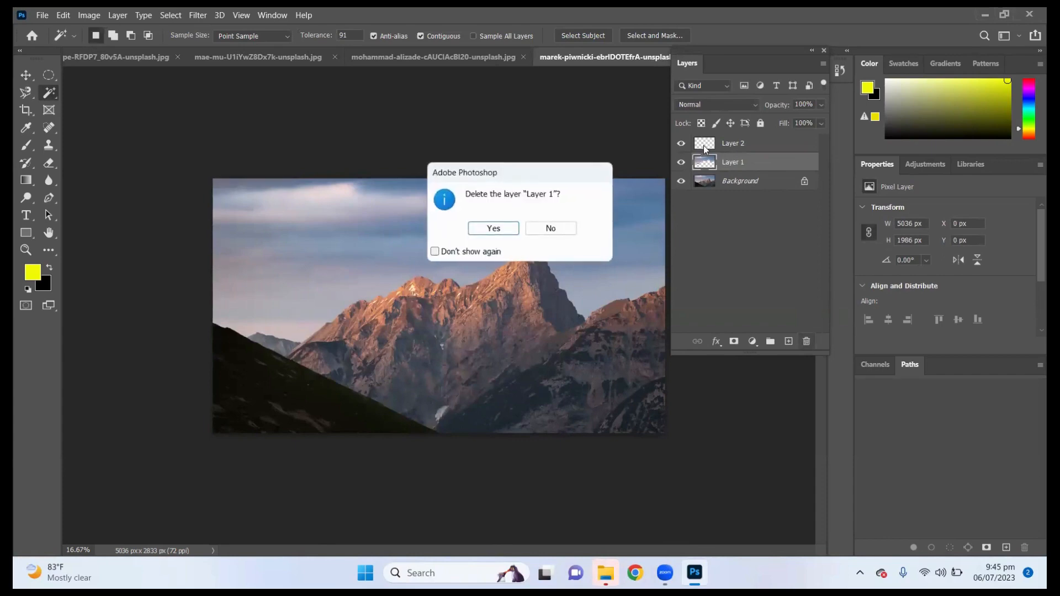
{"action": "left_click", "coordinate": [497, 229]}
{"action": "left_click_drag", "start_coordinate": [767, 144], "coordinate": [806, 341]}
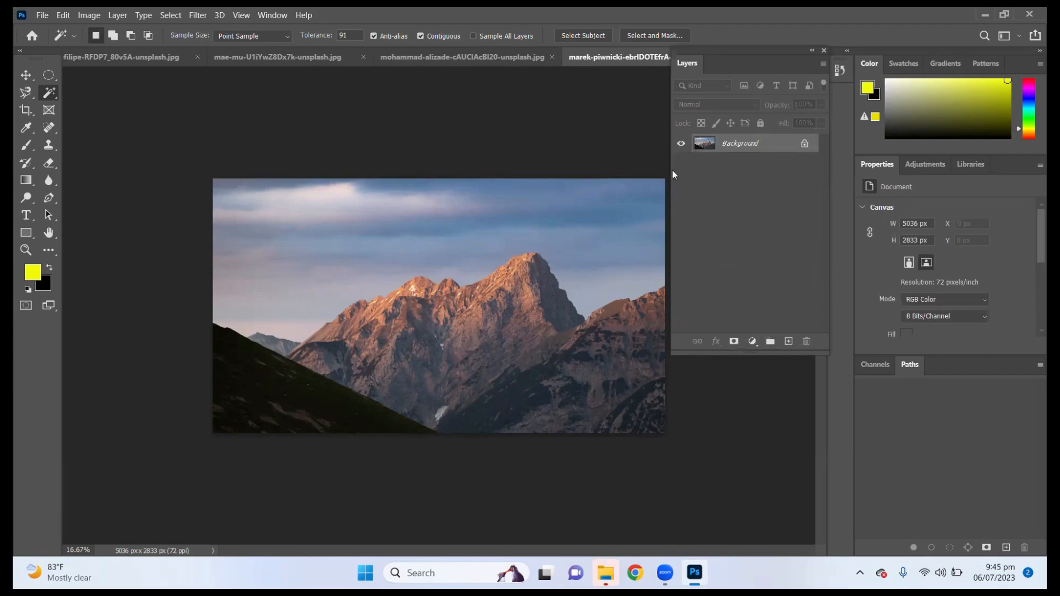
Step: Sample the mountain face with the Magic Wand, and resample it with the tolerance lowered to 59
{"action": "left_click", "coordinate": [411, 358]}
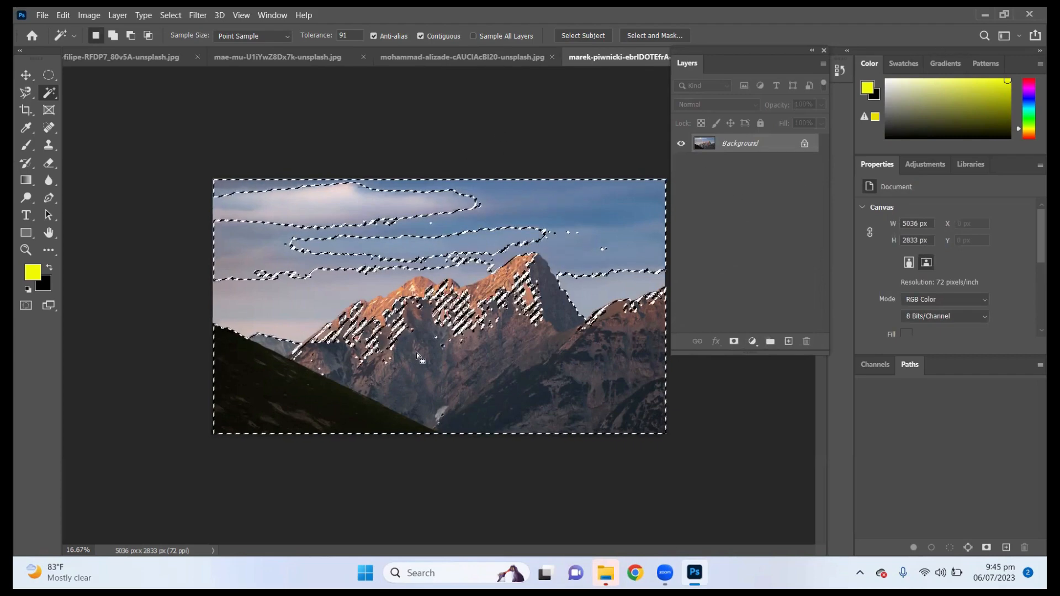
{"action": "left_click_drag", "start_coordinate": [410, 373], "coordinate": [518, 359]}
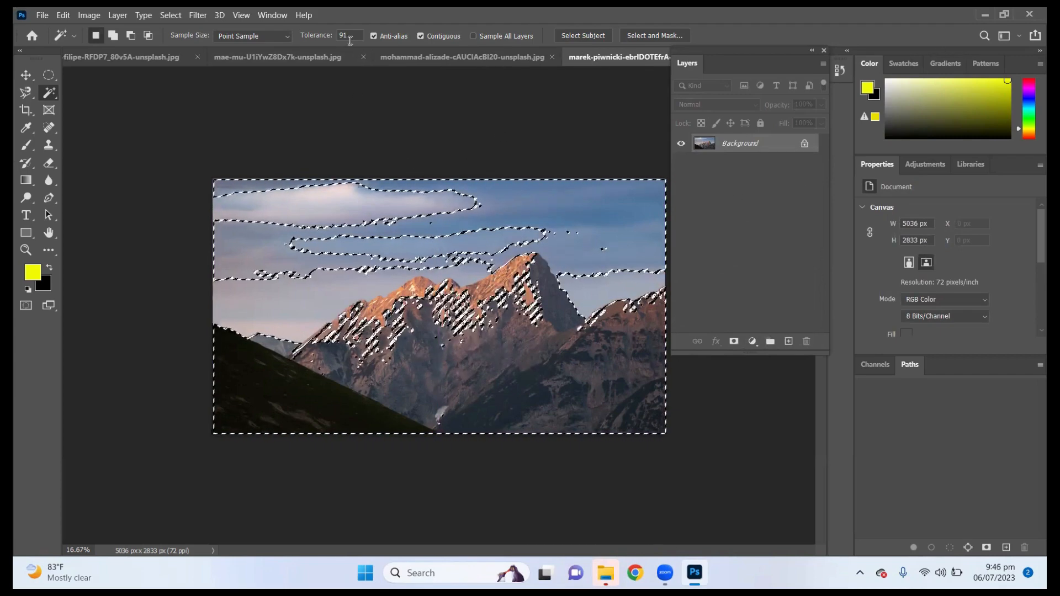
{"action": "scroll", "coordinate": [346, 35], "scroll_direction": "down", "scroll_amount": 20}
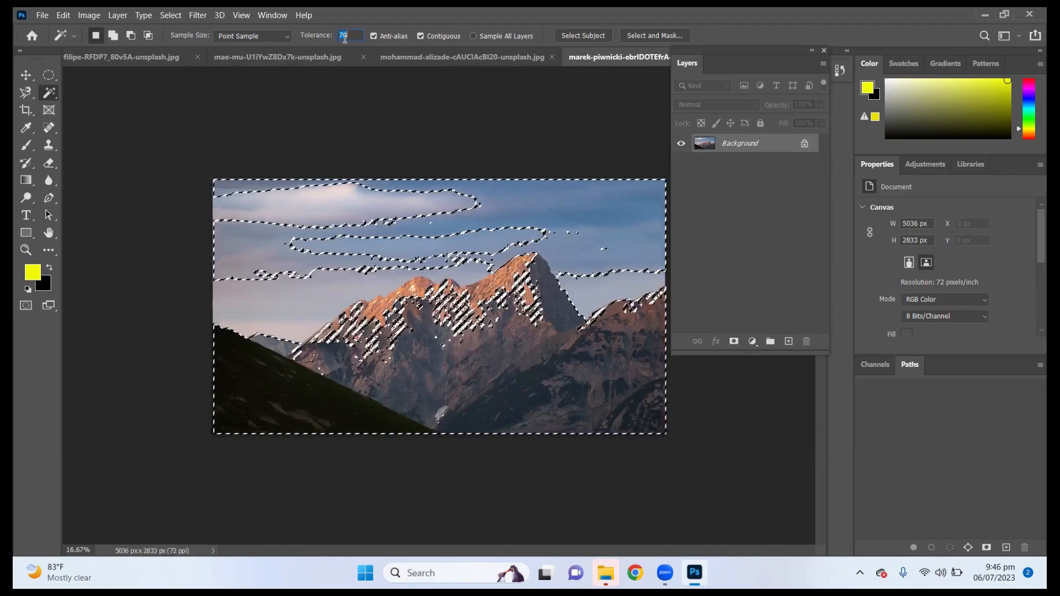
{"action": "scroll", "coordinate": [345, 36], "scroll_direction": "down", "scroll_amount": 2}
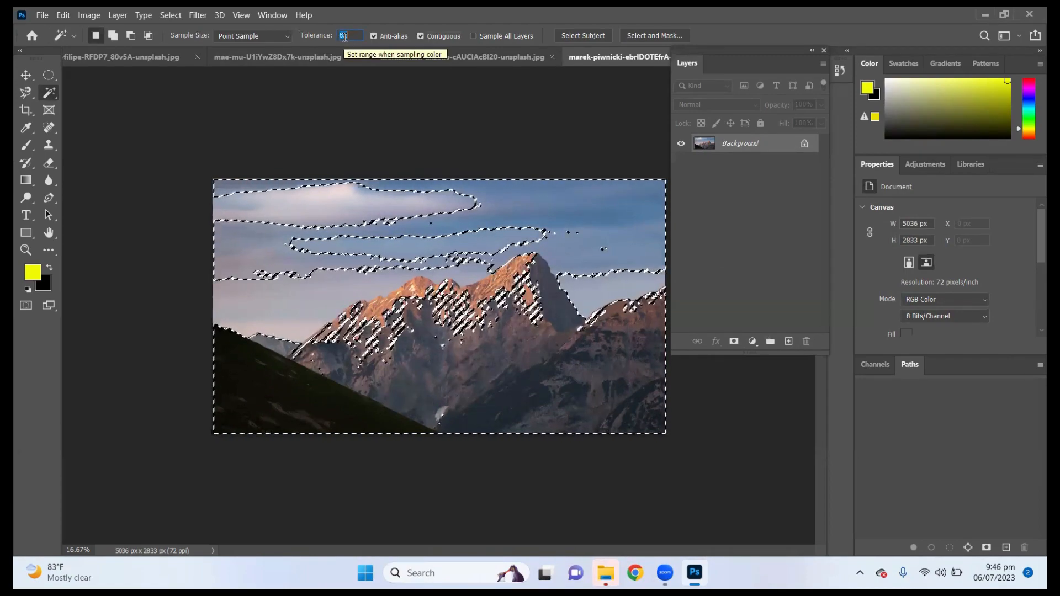
{"action": "left_click", "coordinate": [461, 332]}
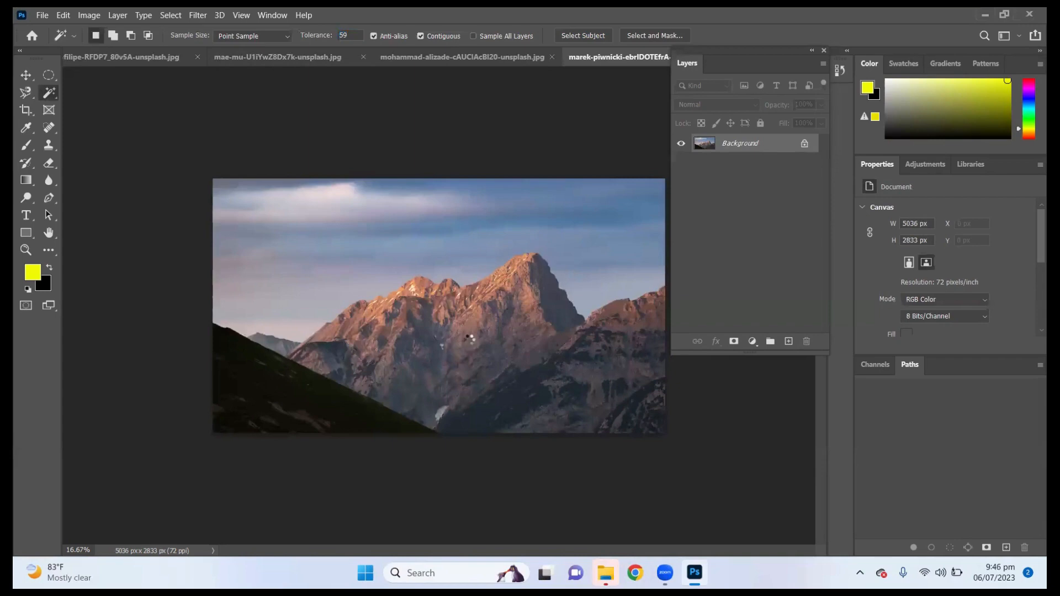
{"action": "left_click", "coordinate": [469, 337]}
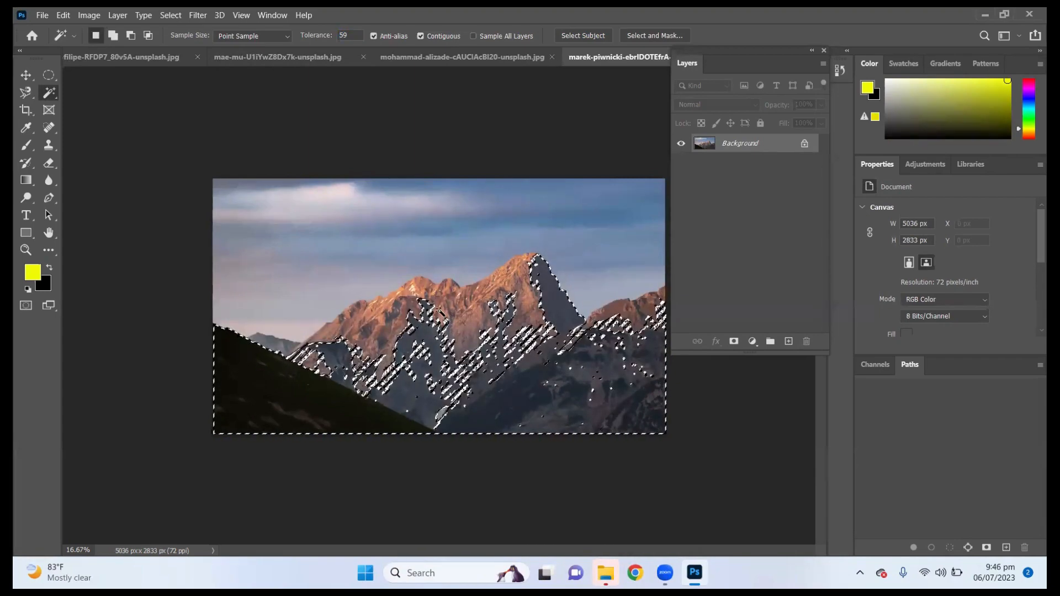
Step: Try isolating the mountain selection on a new layer with the Background hidden, and undo it
{"action": "key", "text": "ctrl+j"}
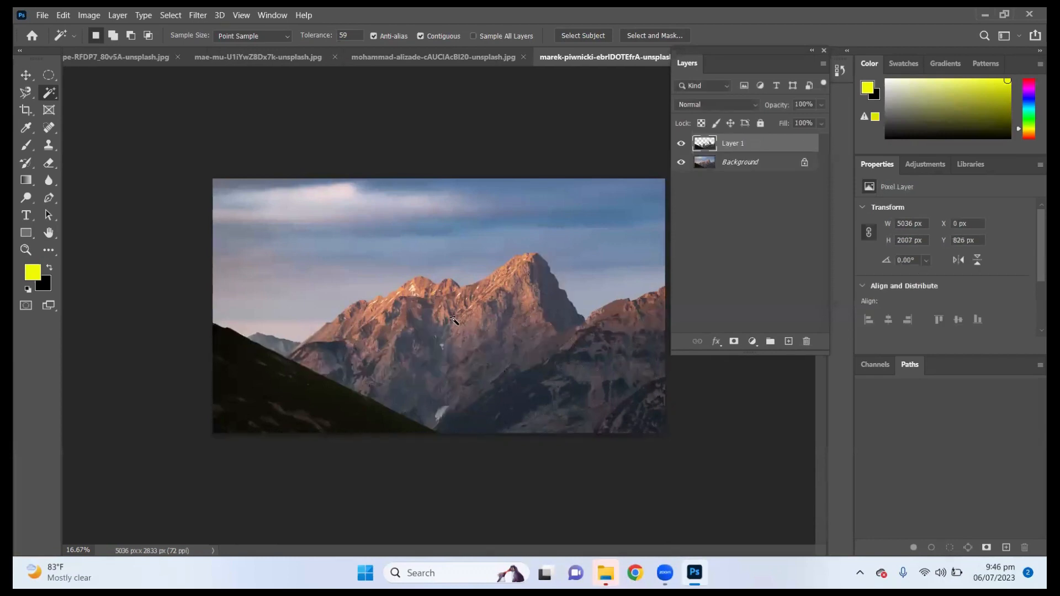
{"action": "left_click", "coordinate": [682, 164]}
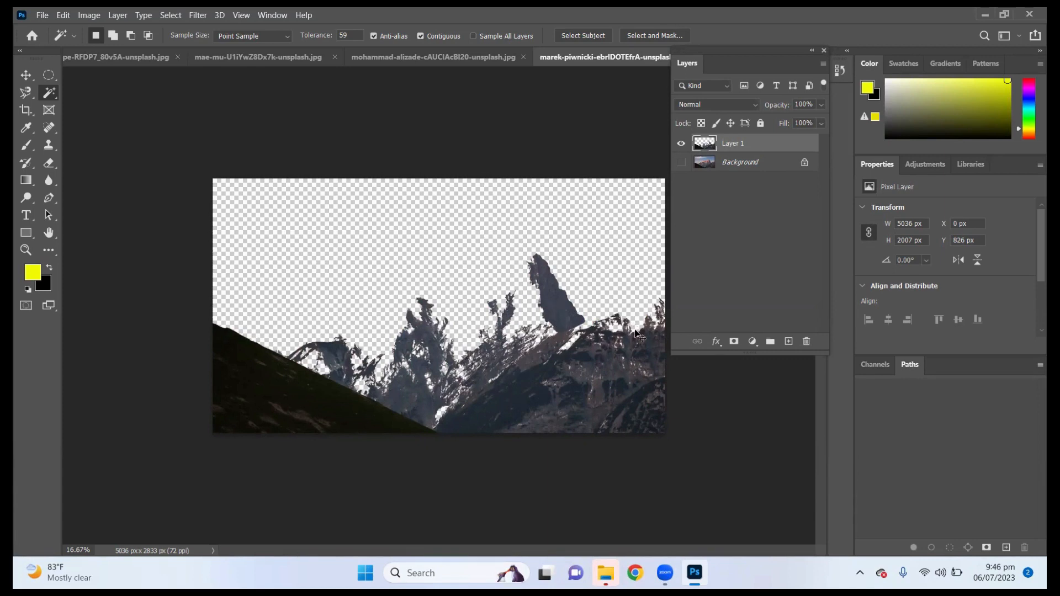
{"action": "key", "text": "ctrl+z"}
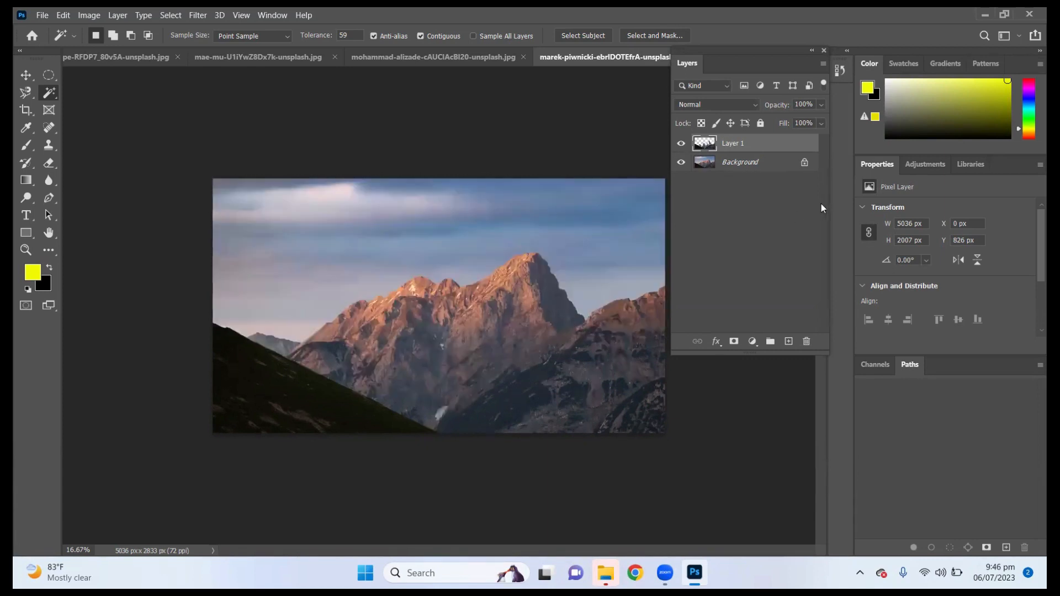
{"action": "key", "text": "ctrl+z"}
{"action": "key", "text": "ctrl+z"}
{"action": "key", "text": "ctrl+z"}
{"action": "key", "text": "ctrl+z"}
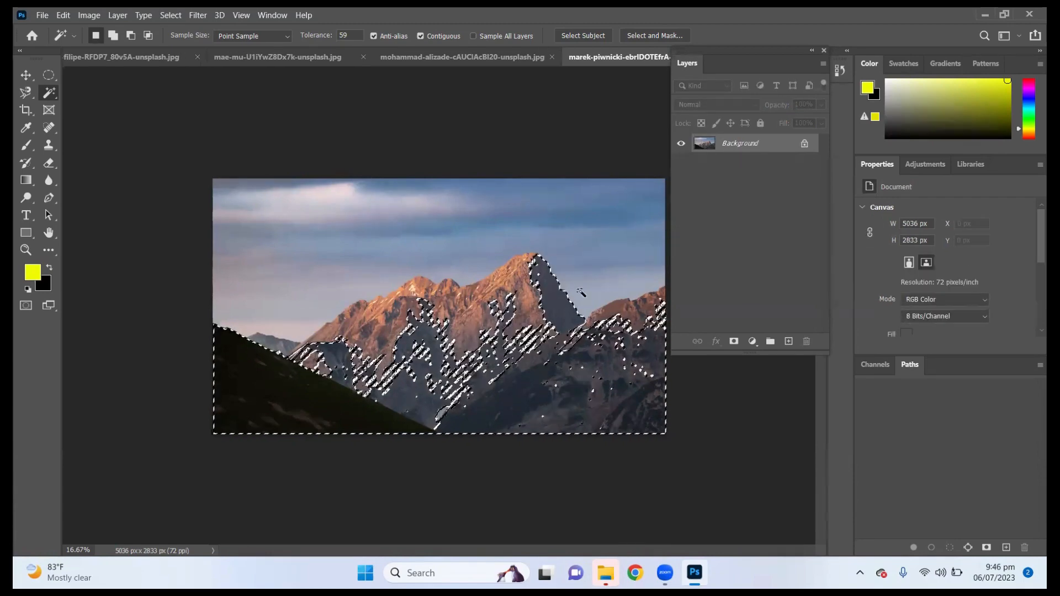
Step: Sample the sunlit rock and the dark lower slope with the Magic Wand, and deselect
{"action": "left_click", "coordinate": [409, 301]}
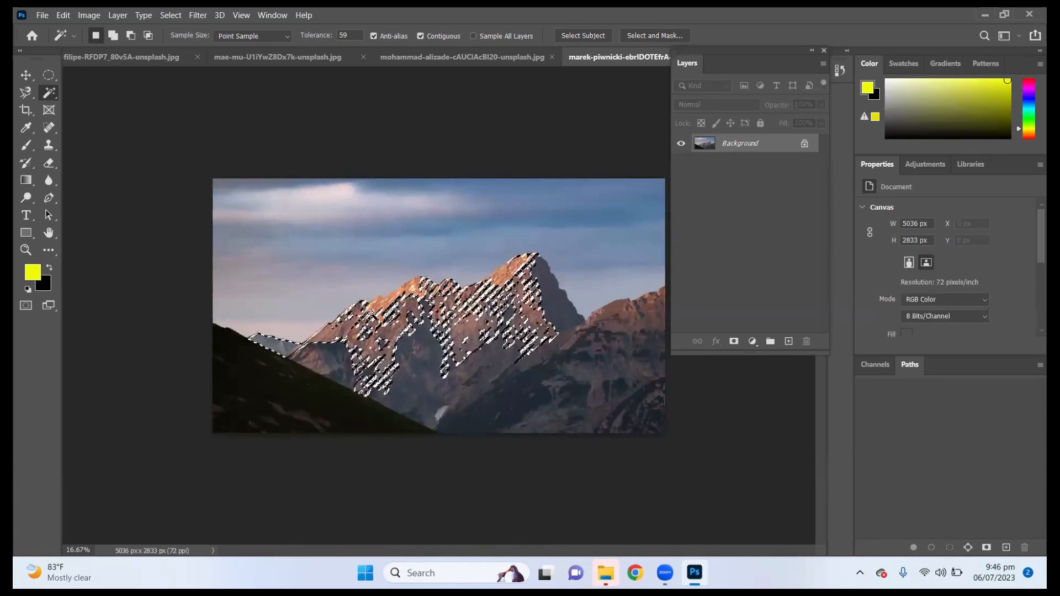
{"action": "left_click", "coordinate": [610, 405]}
{"action": "key", "text": "ctrl+d"}
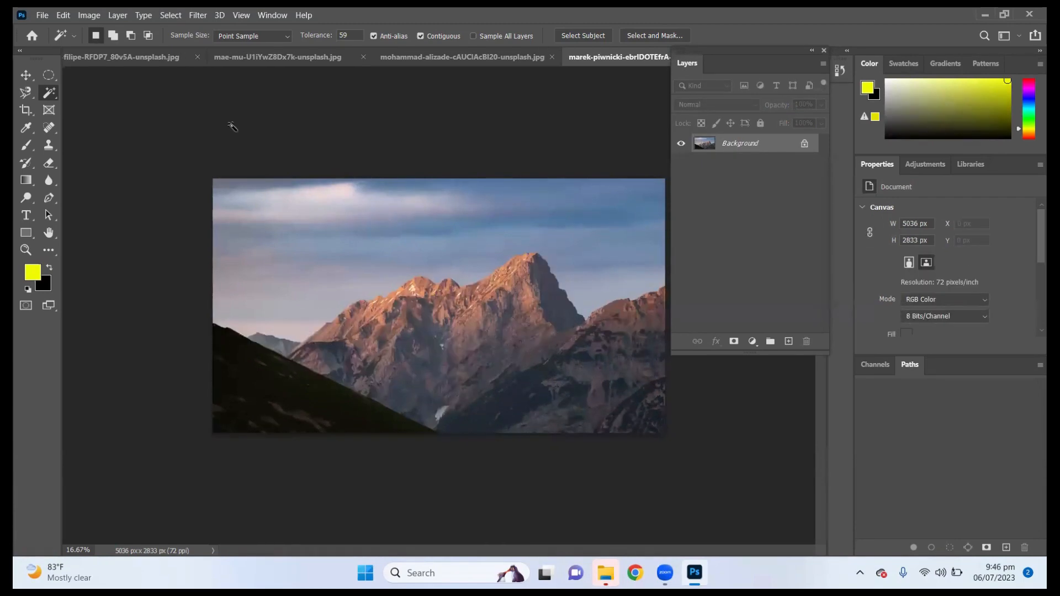
Step: Select the sky with the Magic Wand by sampling just above the ridge near the photo's right edge
{"action": "right_click", "coordinate": [47, 95]}
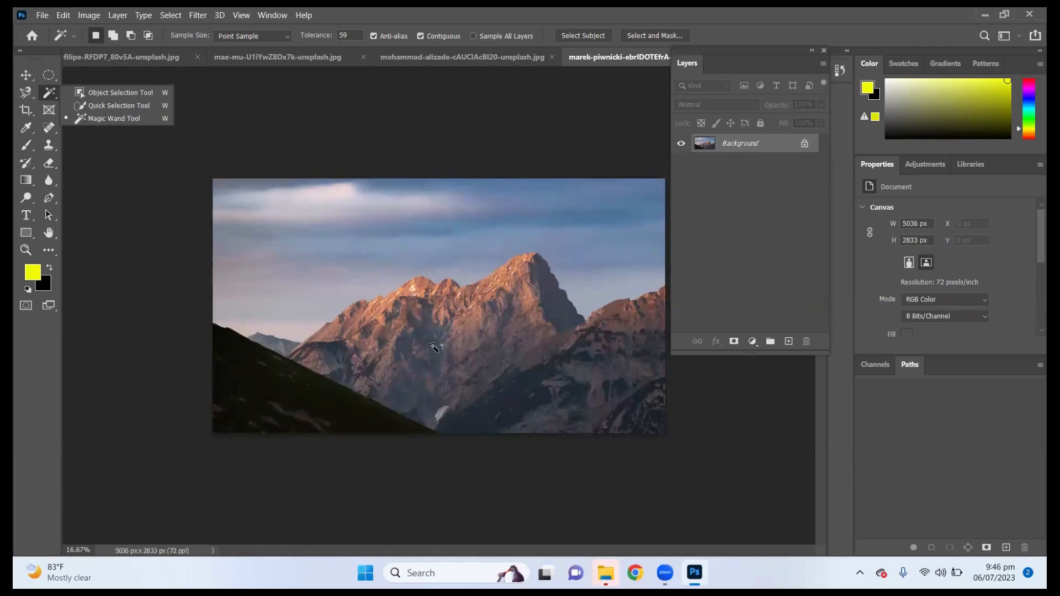
{"action": "left_click", "coordinate": [624, 282]}
{"action": "left_click", "coordinate": [626, 284]}
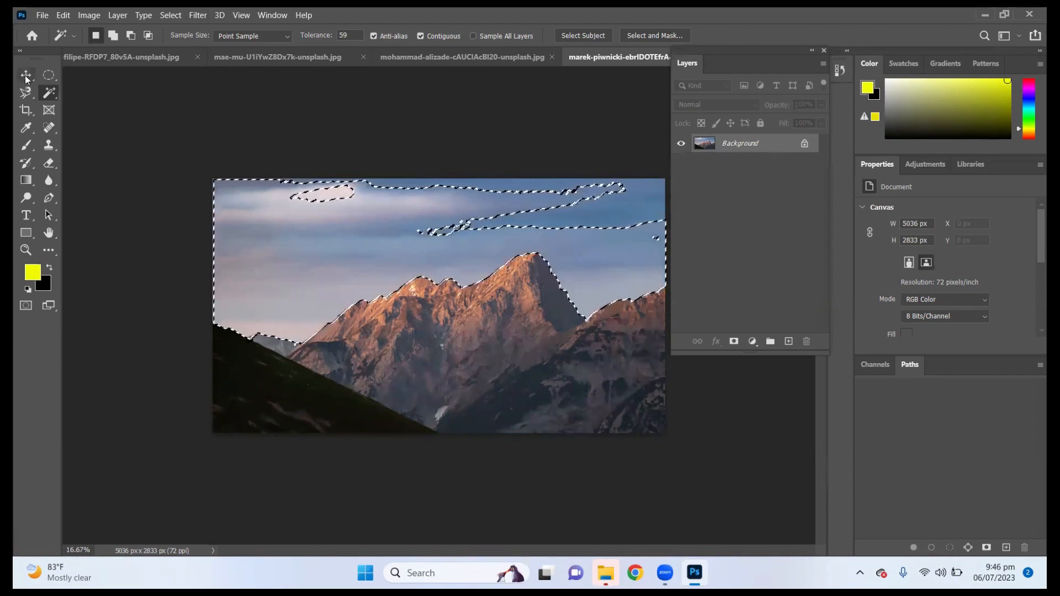
Step: Add the mountain face and its right slopes to the selection with the Quick Selection Tool, and undo the latest selections
{"action": "right_click", "coordinate": [49, 92]}
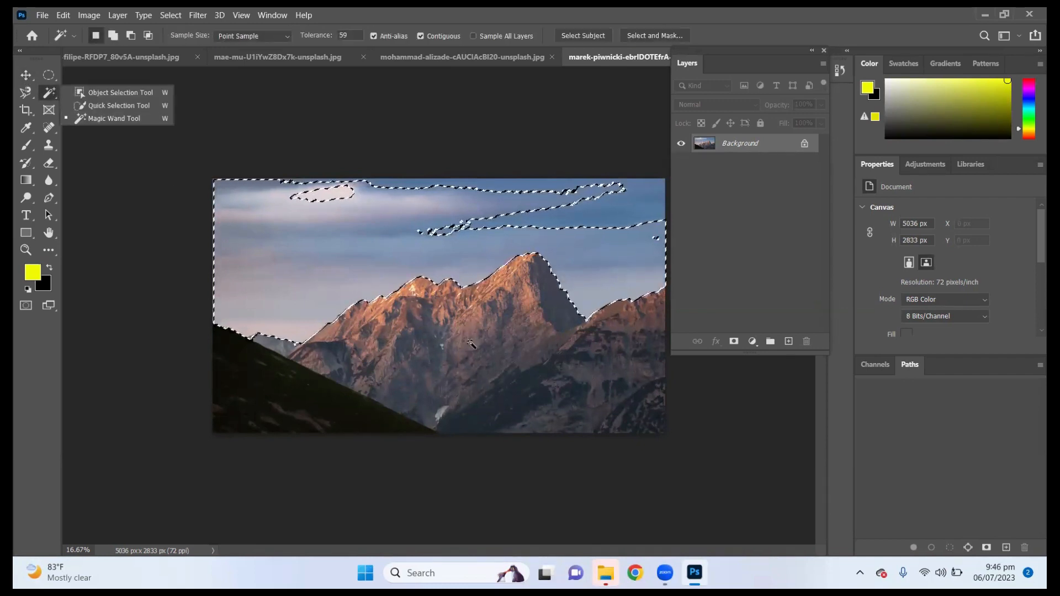
{"action": "left_click", "coordinate": [141, 106]}
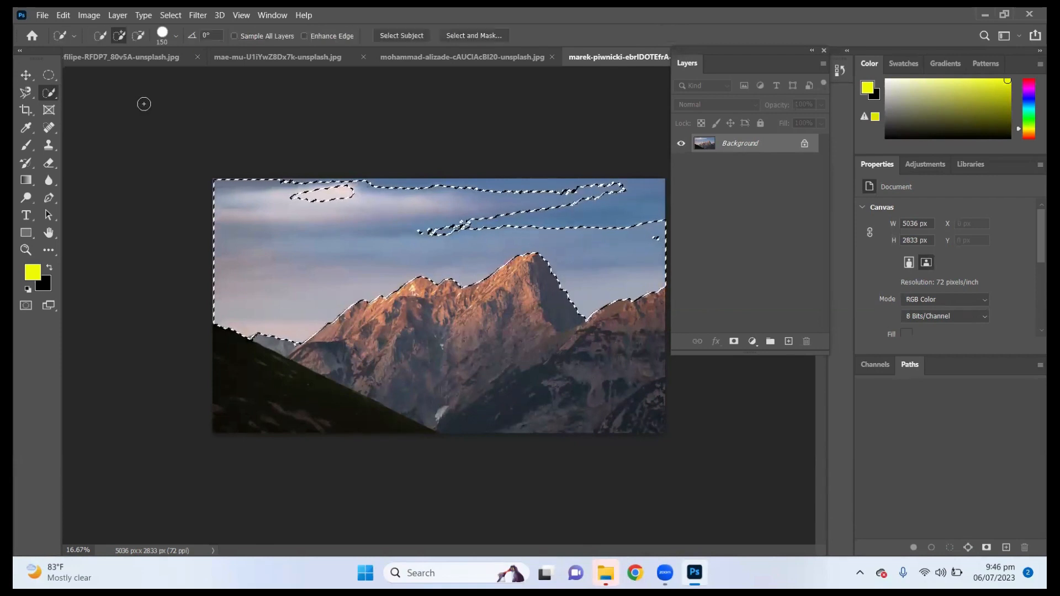
{"action": "left_click", "coordinate": [425, 353]}
{"action": "left_click", "coordinate": [382, 353]}
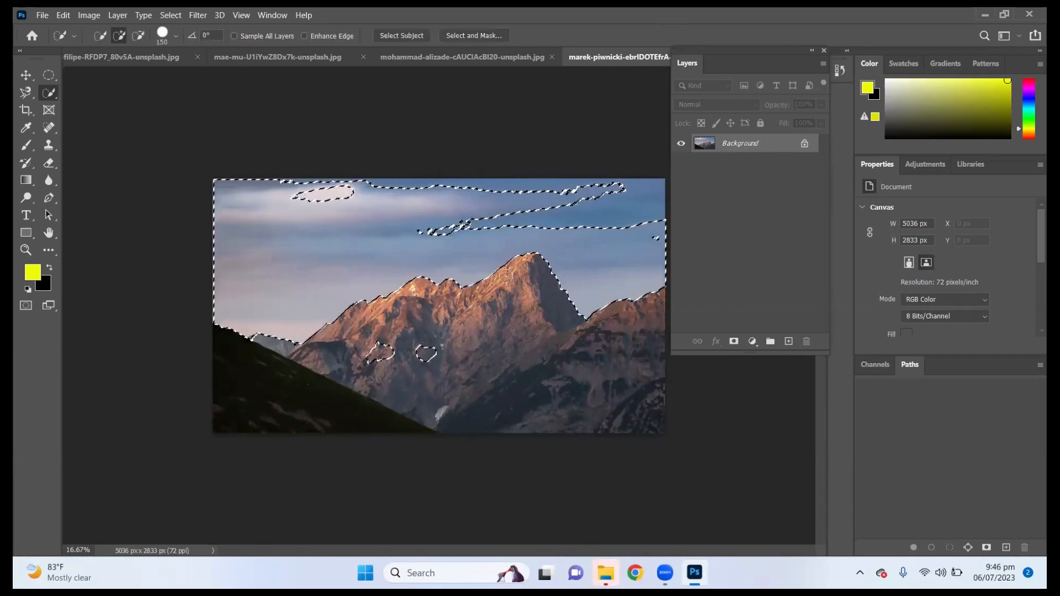
{"action": "mouse_move", "coordinate": [506, 276]}
{"action": "left_mouse_down"}
{"action": "mouse_move", "coordinate": [510, 372]}
{"action": "mouse_move", "coordinate": [473, 427]}
{"action": "left_mouse_up"}
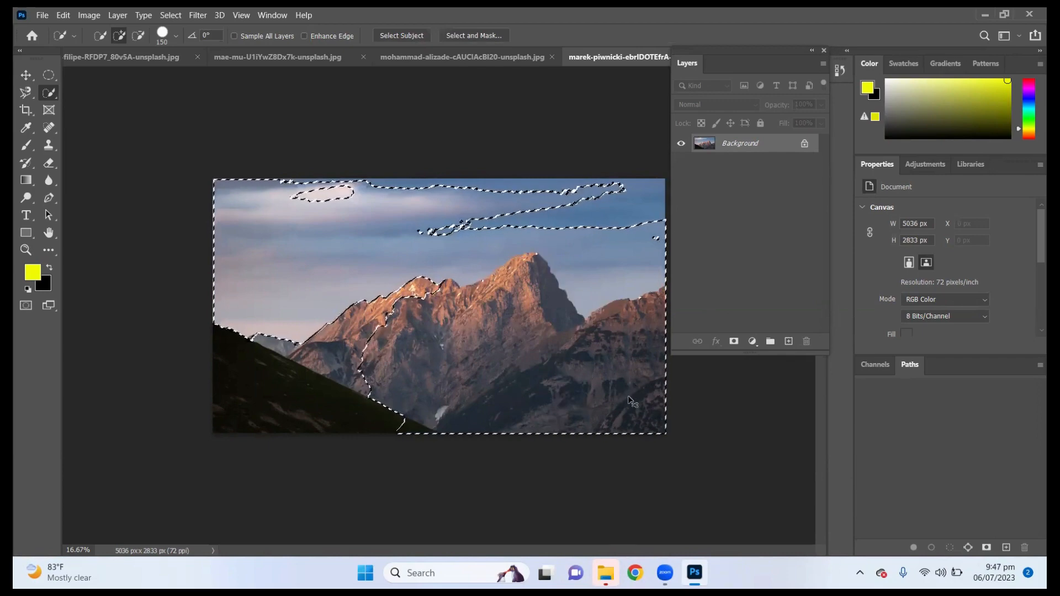
{"action": "key", "text": "ctrl+z"}
{"action": "key", "text": "ctrl+z"}
{"action": "key", "text": "ctrl+z"}
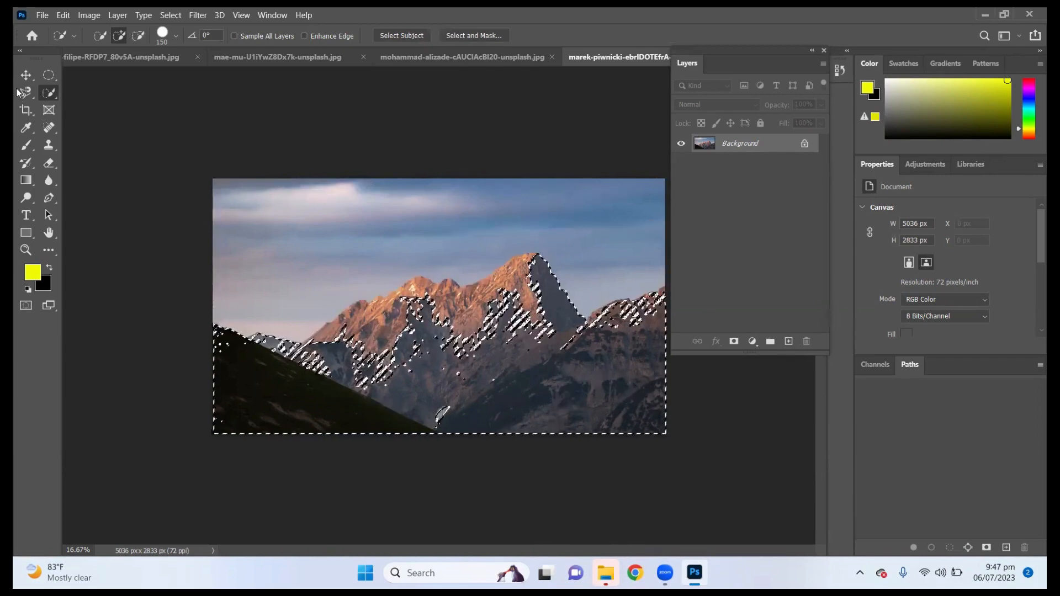
Step: Trace a Magnetic Lasso selection from the mountain's left shoulder around the upper sky, removing stray anchor points, and close it
{"action": "left_click", "coordinate": [20, 92]}
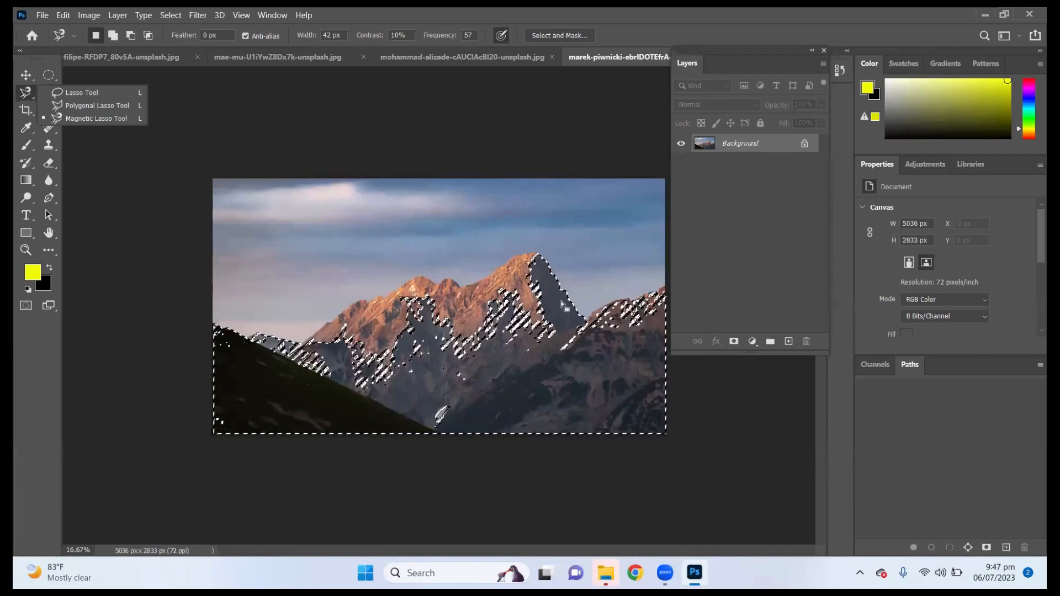
{"action": "left_click", "coordinate": [364, 335]}
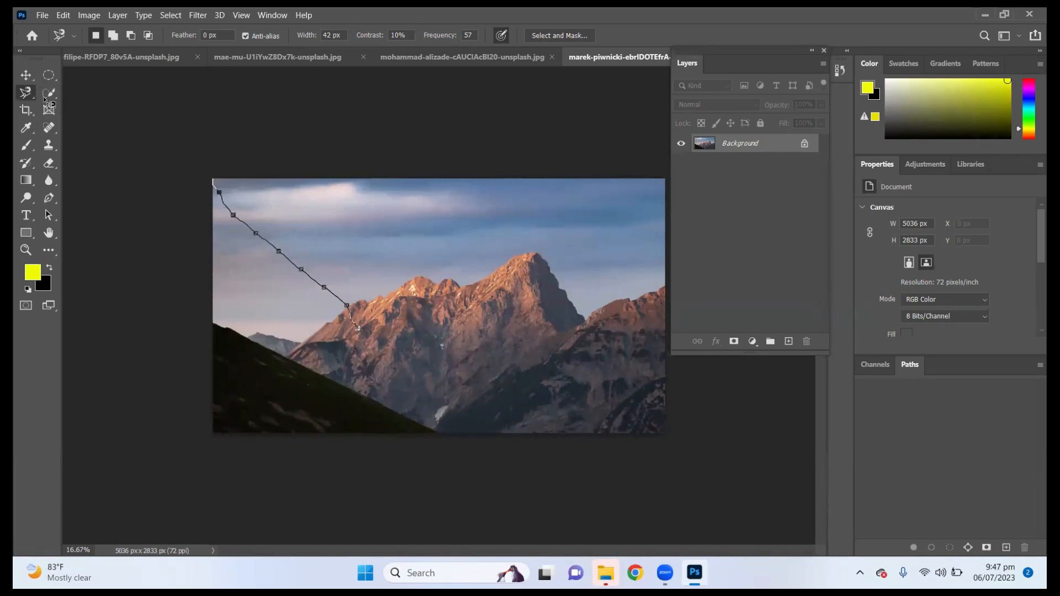
{"action": "key", "text": "BackSpace"}
{"action": "key", "text": "BackSpace"}
{"action": "key", "text": "BackSpace"}
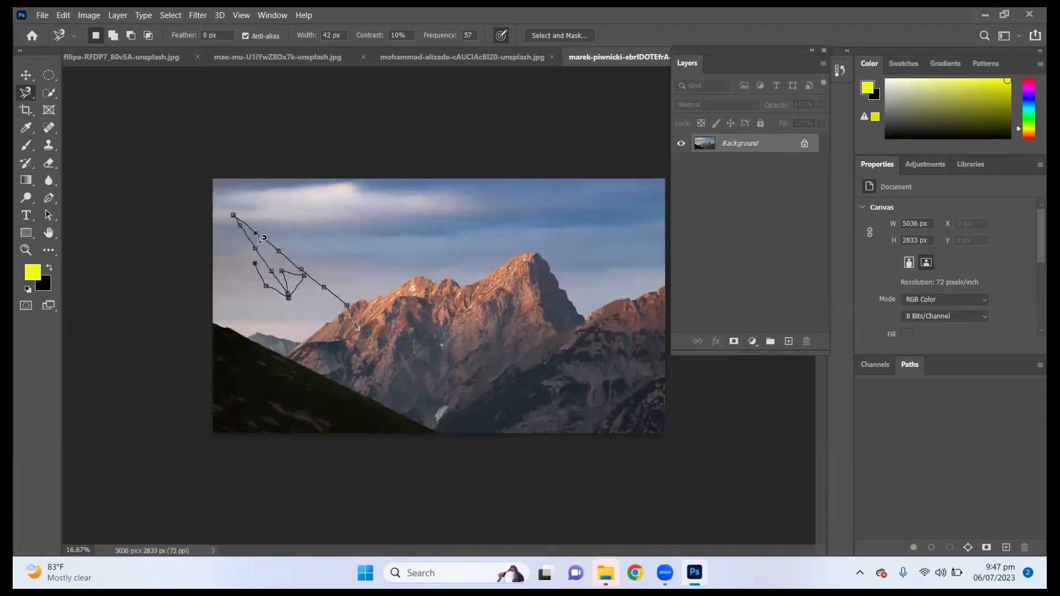
{"action": "key", "text": "BackSpace"}
{"action": "key", "text": "BackSpace"}
{"action": "key", "text": "BackSpace"}
{"action": "key", "text": "BackSpace"}
{"action": "key", "text": "BackSpace"}
{"action": "key", "text": "BackSpace"}
{"action": "key", "text": "BackSpace"}
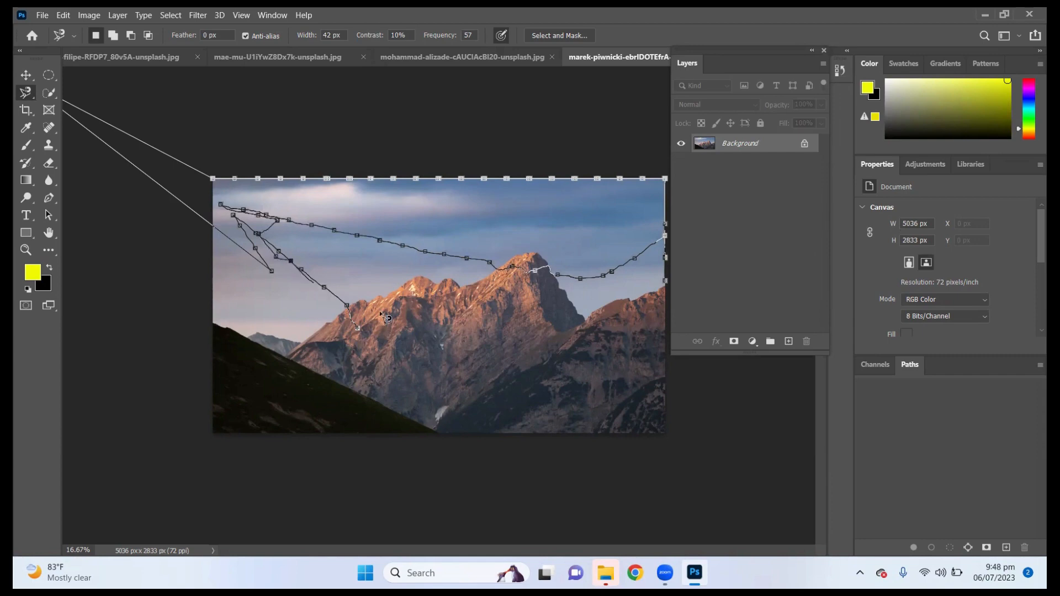
{"action": "double_click", "coordinate": [363, 335]}
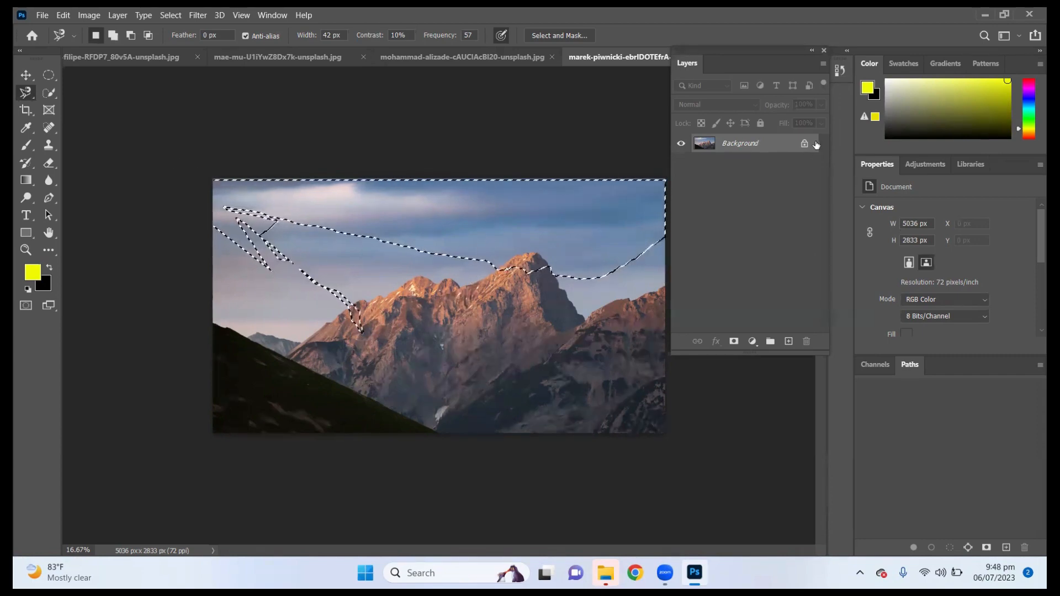
{"action": "left_click", "coordinate": [26, 74]}
{"action": "key", "text": "shift+F5"}
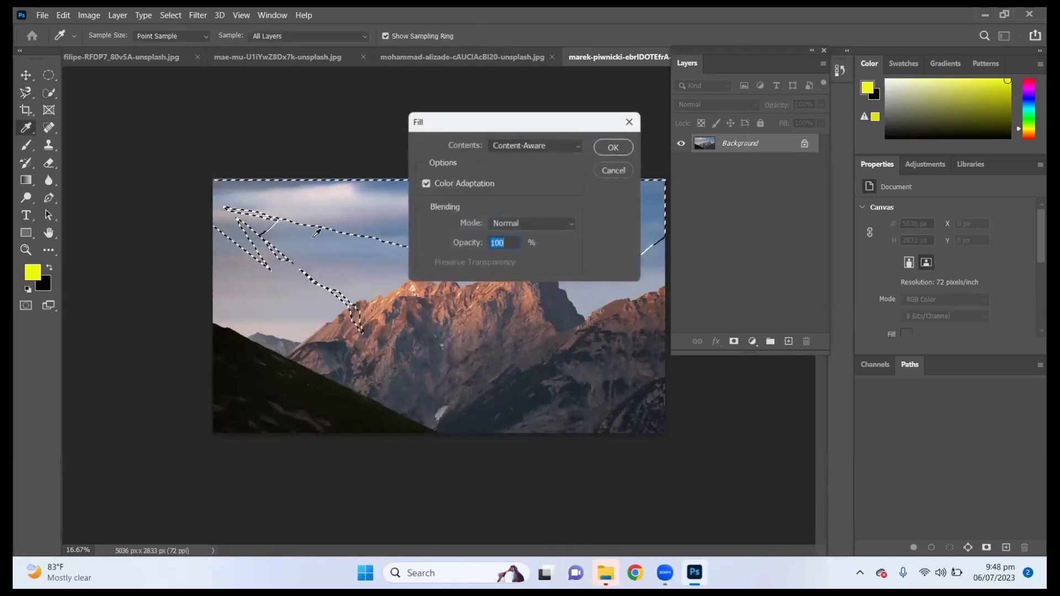
{"action": "left_click", "coordinate": [616, 172]}
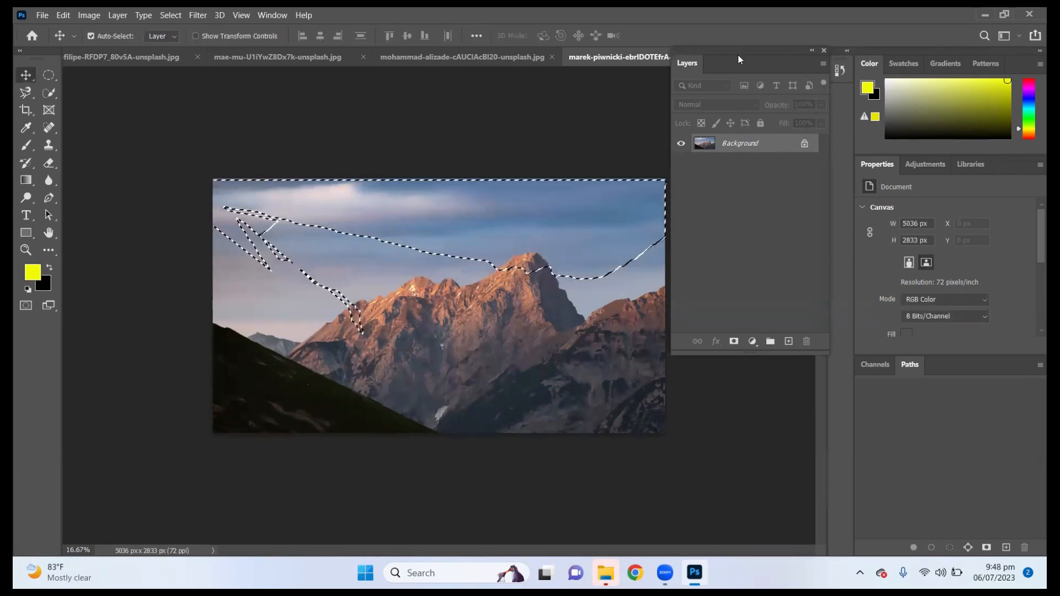
Step: Close the floating Layers panel and close the mountain photo without saving
{"action": "left_click", "coordinate": [823, 50]}
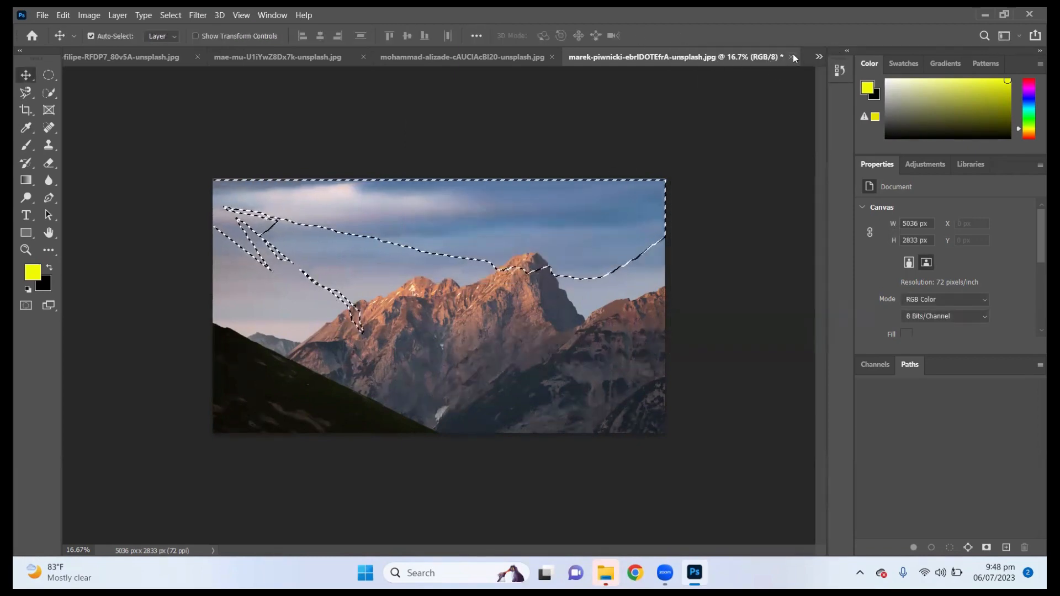
{"action": "left_click", "coordinate": [791, 56]}
{"action": "left_click", "coordinate": [557, 228]}
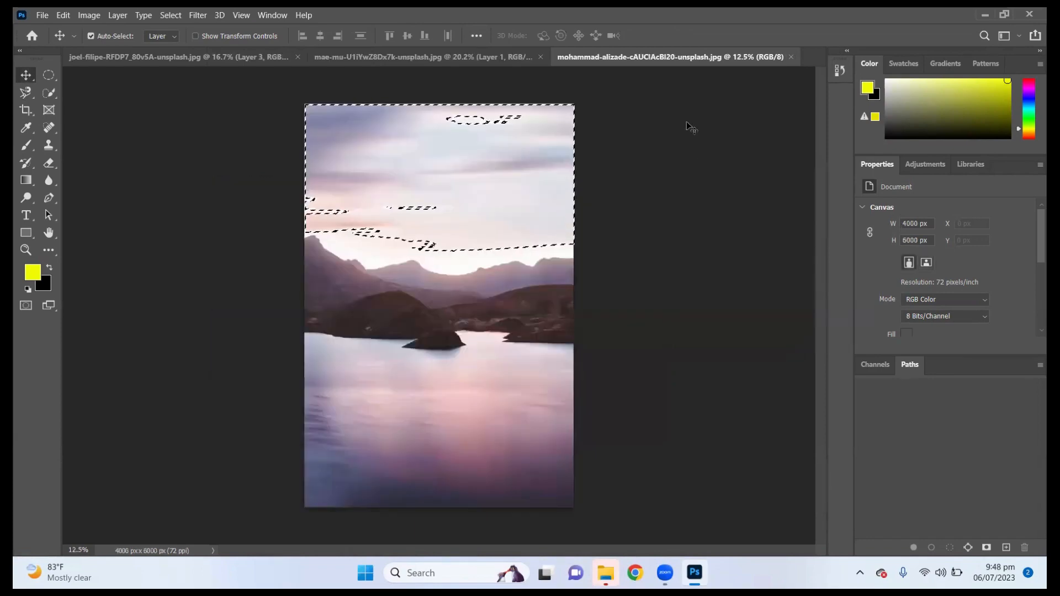
Step: Close the lake photo and the white building document without saving changes
{"action": "left_click", "coordinate": [791, 57]}
{"action": "left_click", "coordinate": [482, 165]}
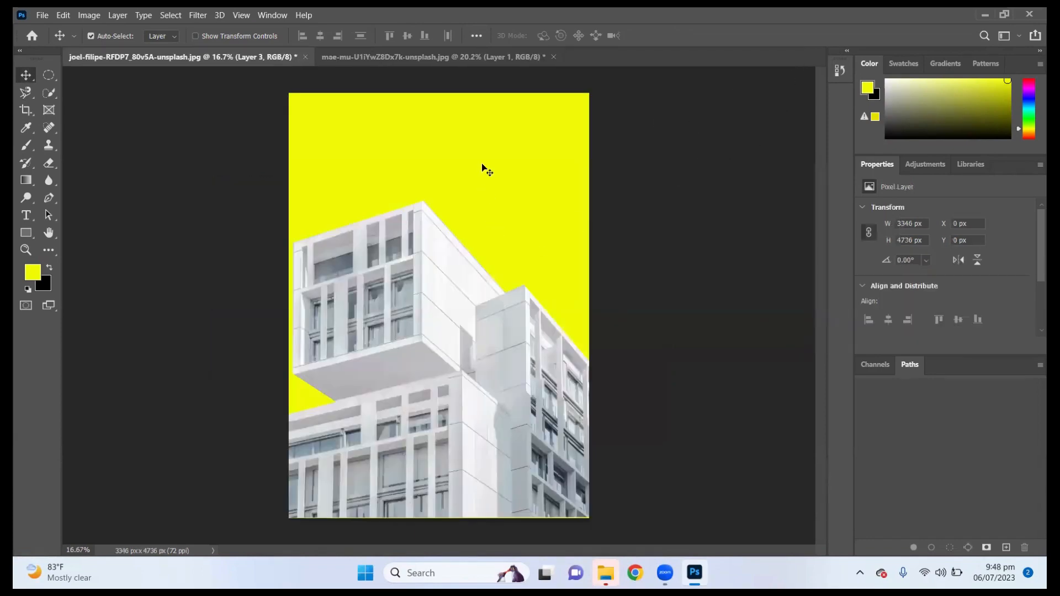
{"action": "left_click", "coordinate": [304, 56]}
{"action": "left_click", "coordinate": [553, 230]}
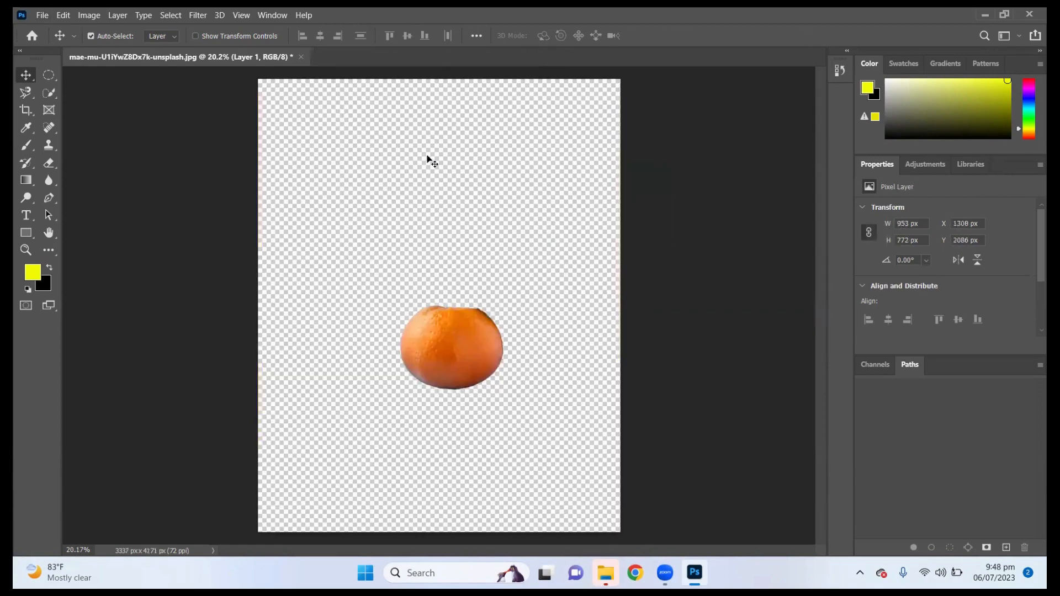
Step: Open the sunlit mountain photo from the Downloads folder and close the orange cutout document without saving
{"action": "left_click", "coordinate": [41, 15]}
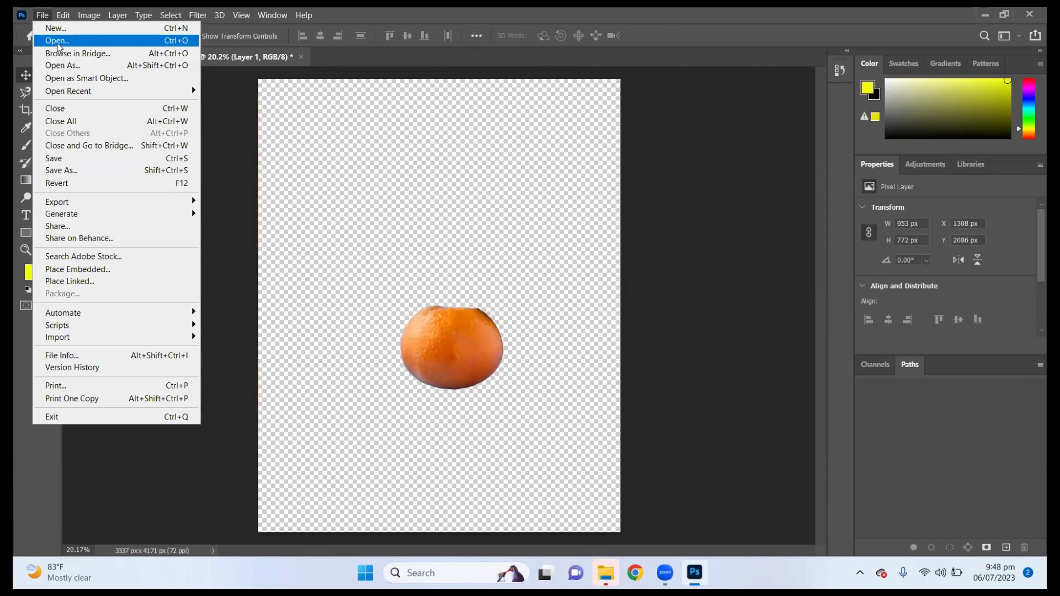
{"action": "left_click", "coordinate": [58, 41]}
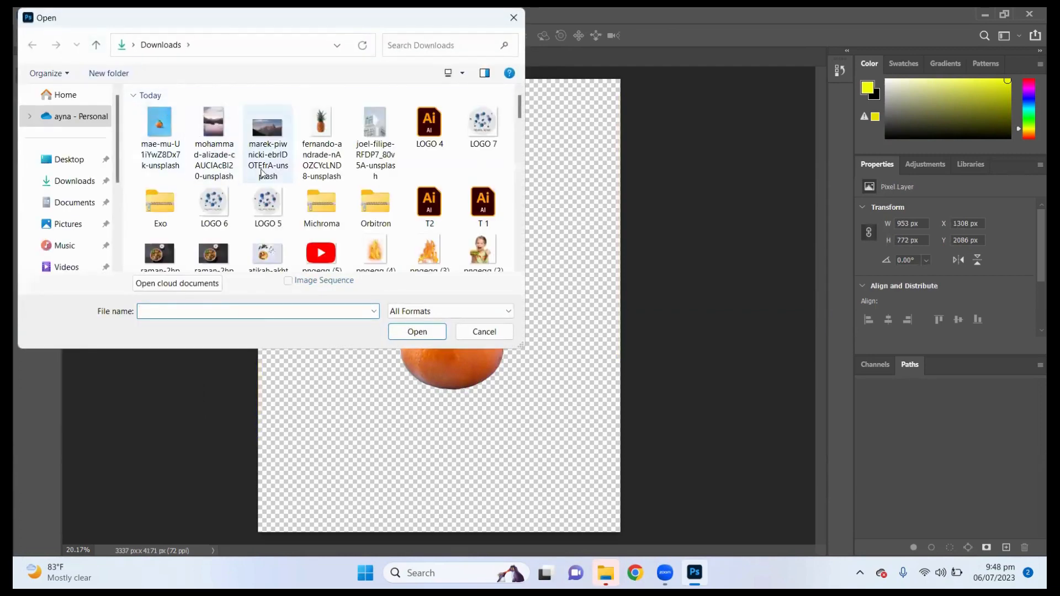
{"action": "double_click", "coordinate": [262, 173]}
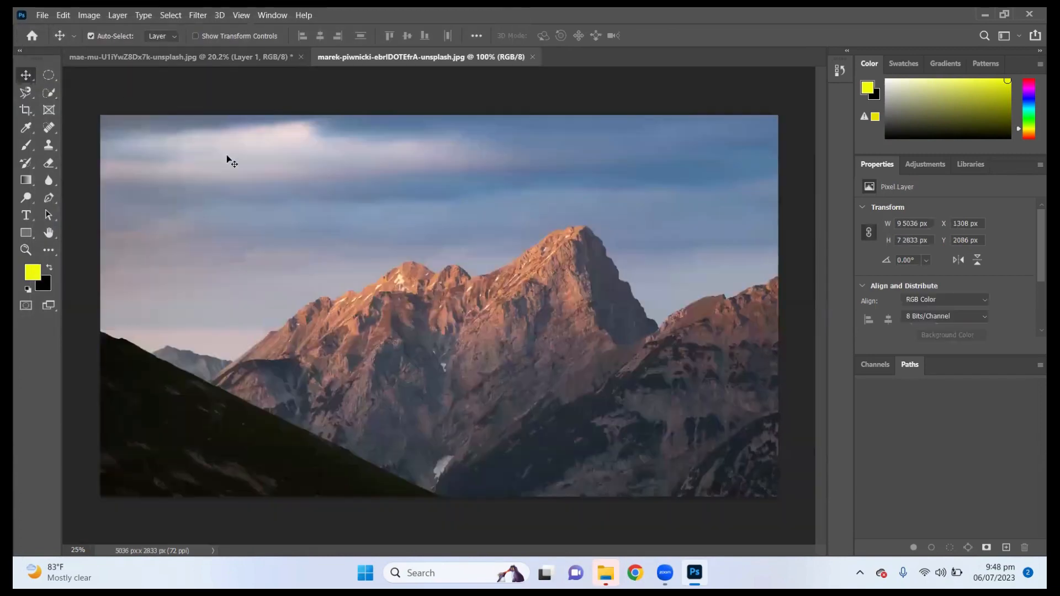
{"action": "left_click", "coordinate": [300, 56]}
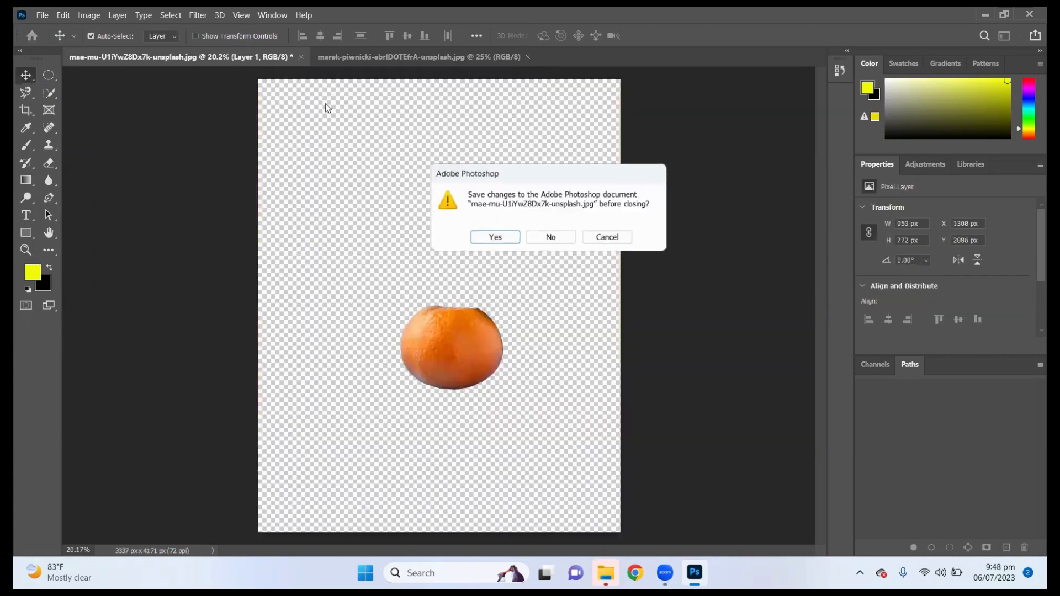
{"action": "left_click", "coordinate": [550, 238]}
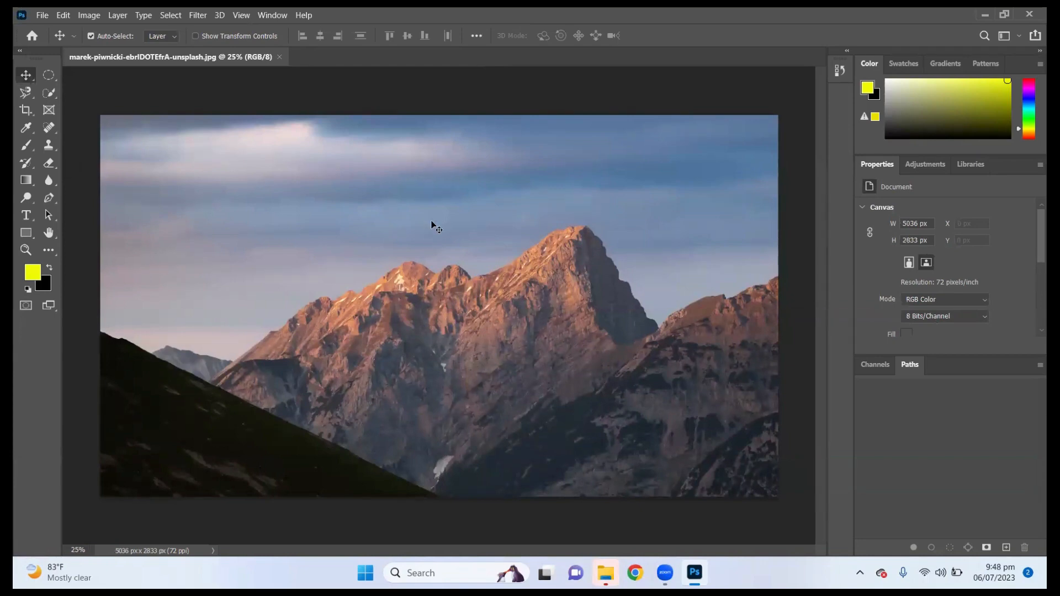
Step: Select all the mountains with the Quick Selection Tool, and subtract the stray sky along the left slope with a size 50 brush
{"action": "left_click", "coordinate": [50, 94]}
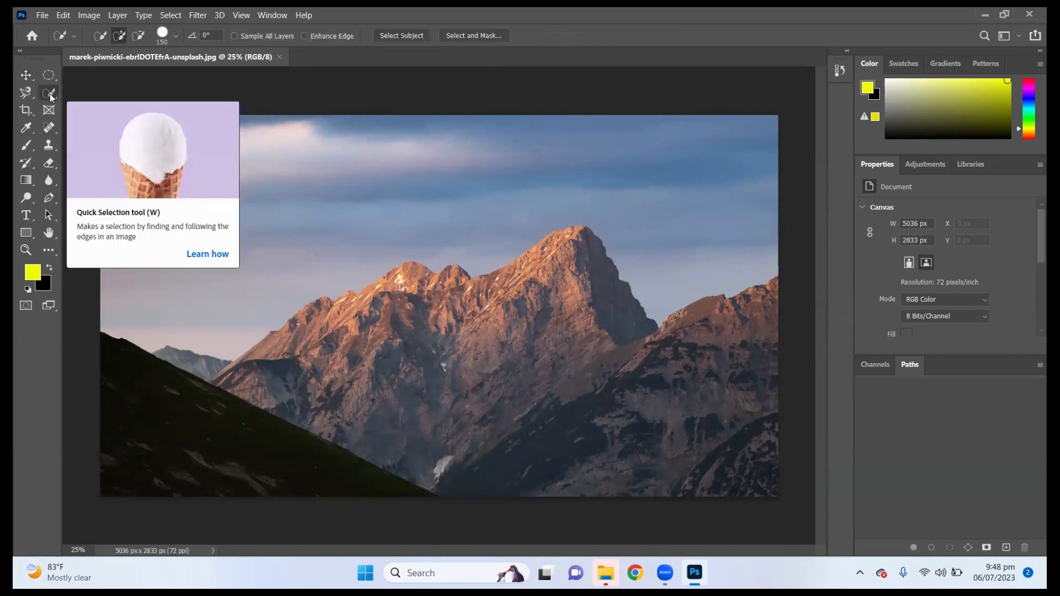
{"action": "mouse_move", "coordinate": [411, 347]}
{"action": "left_mouse_down"}
{"action": "mouse_move", "coordinate": [396, 296]}
{"action": "mouse_move", "coordinate": [424, 285]}
{"action": "mouse_move", "coordinate": [462, 299]}
{"action": "mouse_move", "coordinate": [563, 248]}
{"action": "mouse_move", "coordinate": [578, 263]}
{"action": "mouse_move", "coordinate": [606, 414]}
{"action": "mouse_move", "coordinate": [607, 381]}
{"action": "mouse_move", "coordinate": [496, 294]}
{"action": "mouse_move", "coordinate": [361, 382]}
{"action": "mouse_move", "coordinate": [341, 324]}
{"action": "mouse_move", "coordinate": [284, 333]}
{"action": "mouse_move", "coordinate": [263, 358]}
{"action": "mouse_move", "coordinate": [278, 408]}
{"action": "mouse_move", "coordinate": [491, 356]}
{"action": "left_mouse_up"}
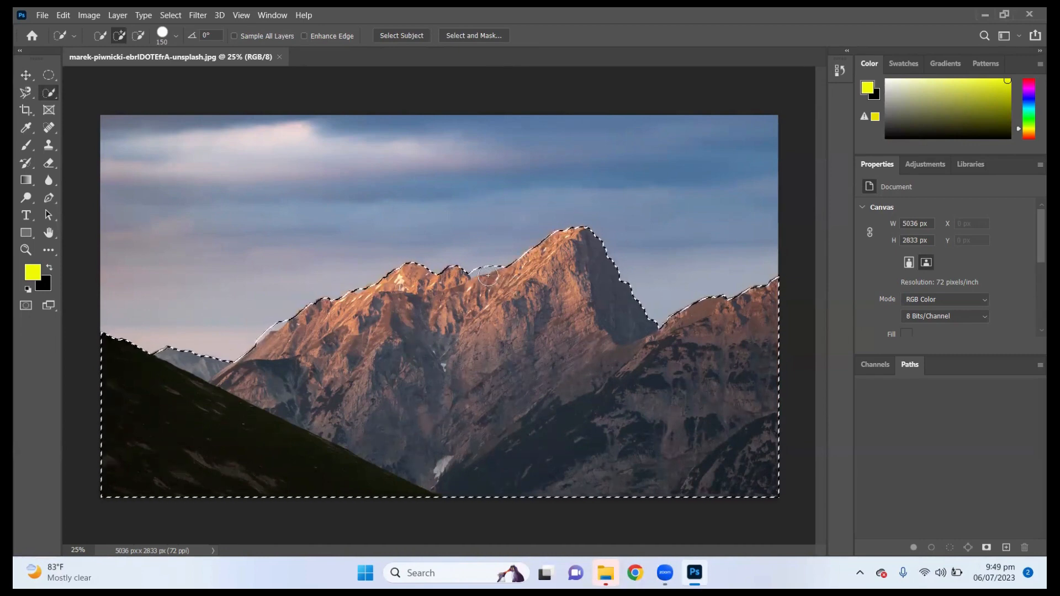
{"action": "key", "text": "alt"}
{"action": "key", "text": "alt"}
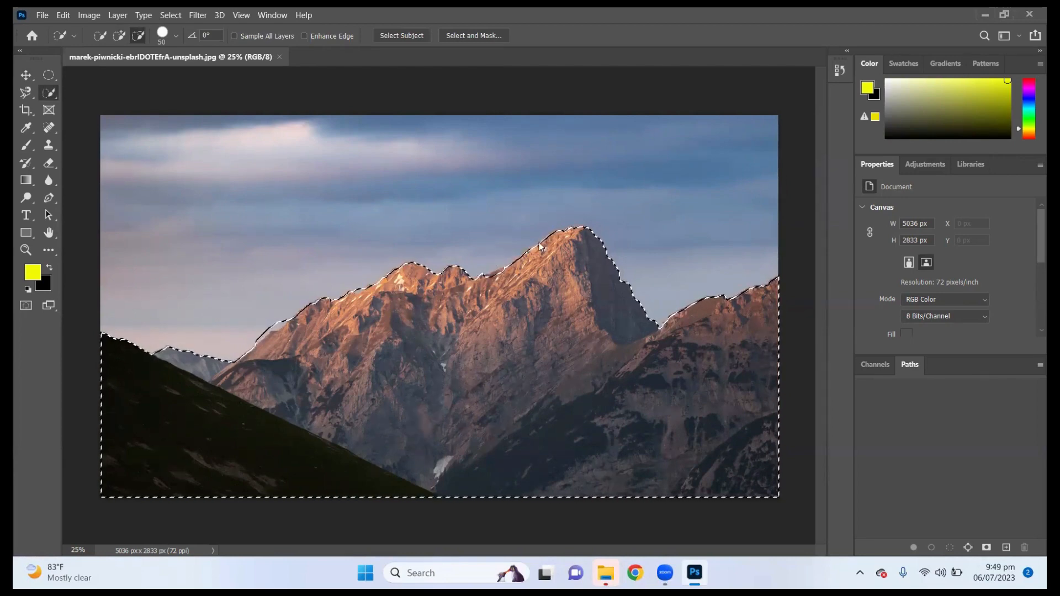
{"action": "key", "text": "alt"}
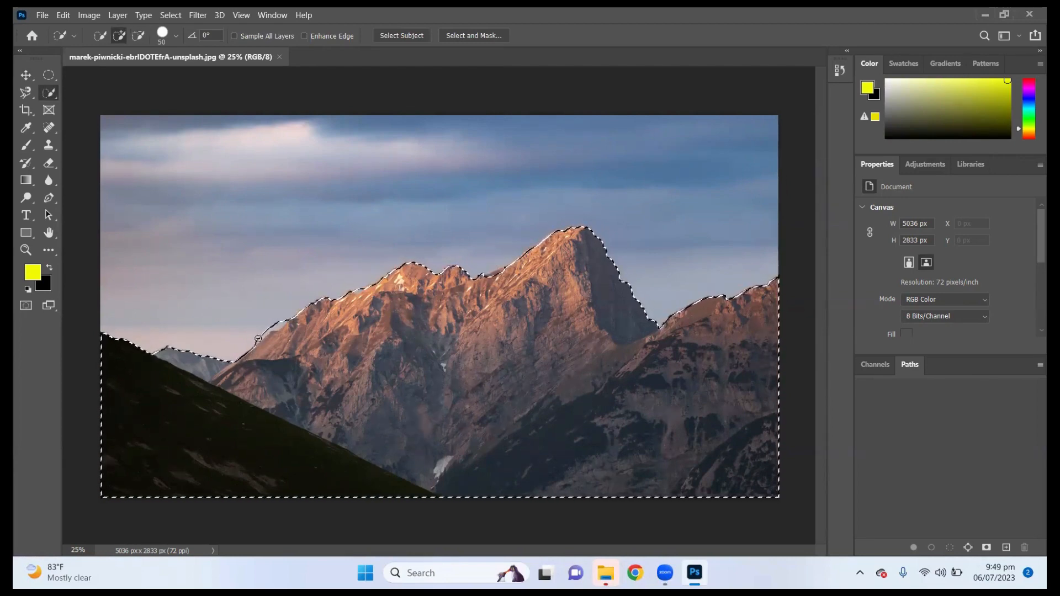
{"action": "key", "text": "alt"}
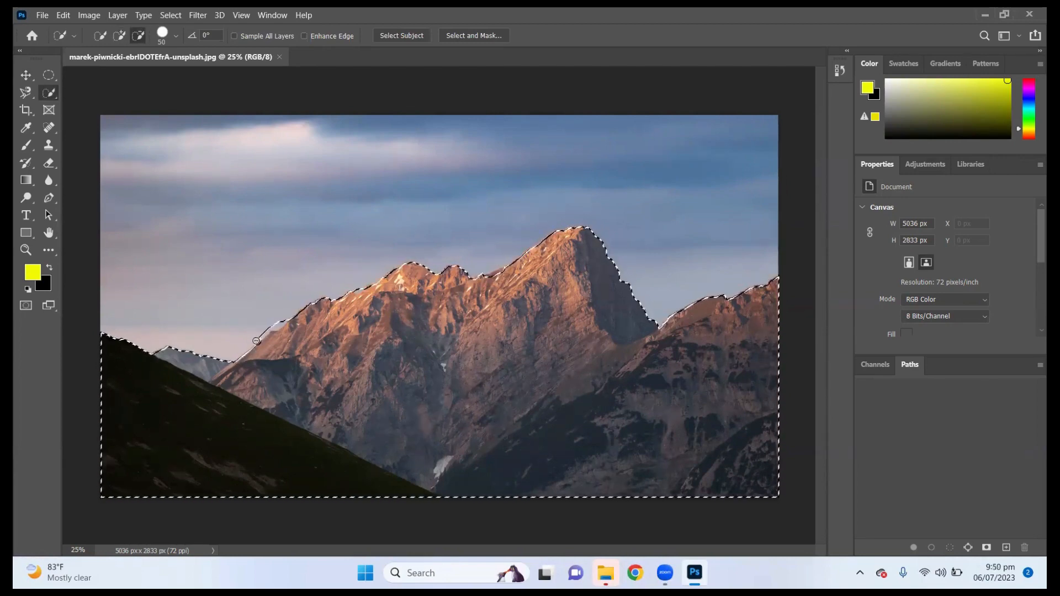
{"action": "left_click", "coordinate": [279, 325], "text": "alt"}
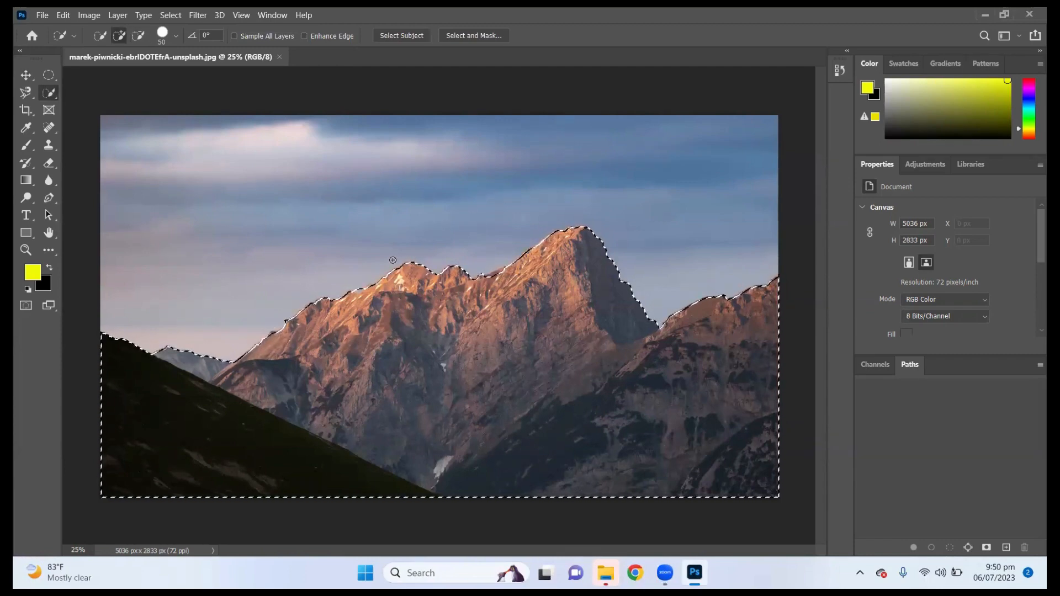
{"action": "key", "text": "alt"}
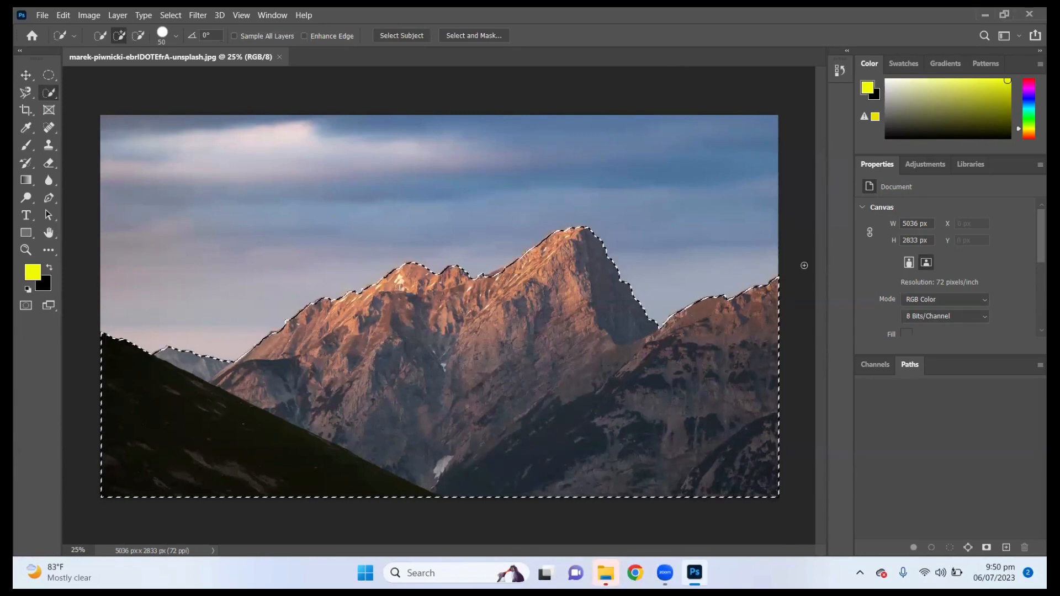
Step: Show the Layers panel, copy the selected mountains to a new layer, and hide the Background layer
{"action": "key", "text": "ctrl+d"}
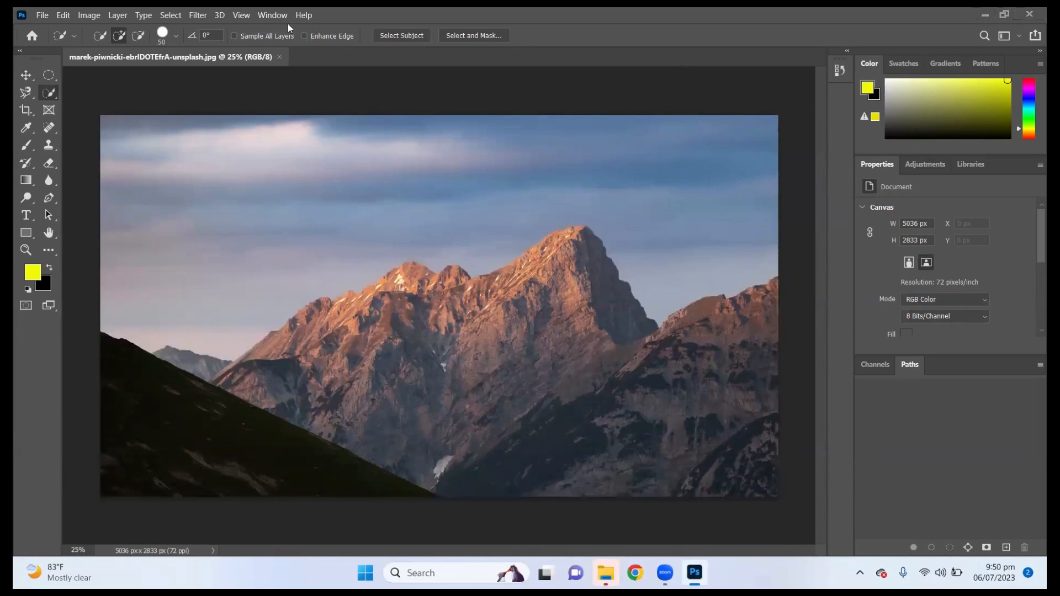
{"action": "left_click", "coordinate": [272, 15]}
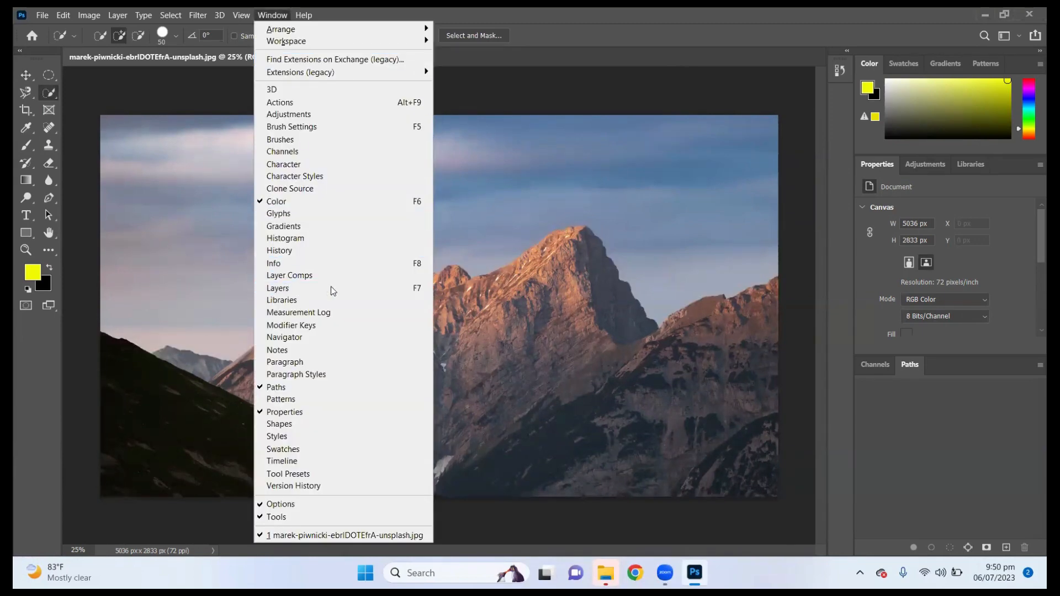
{"action": "left_click", "coordinate": [309, 286]}
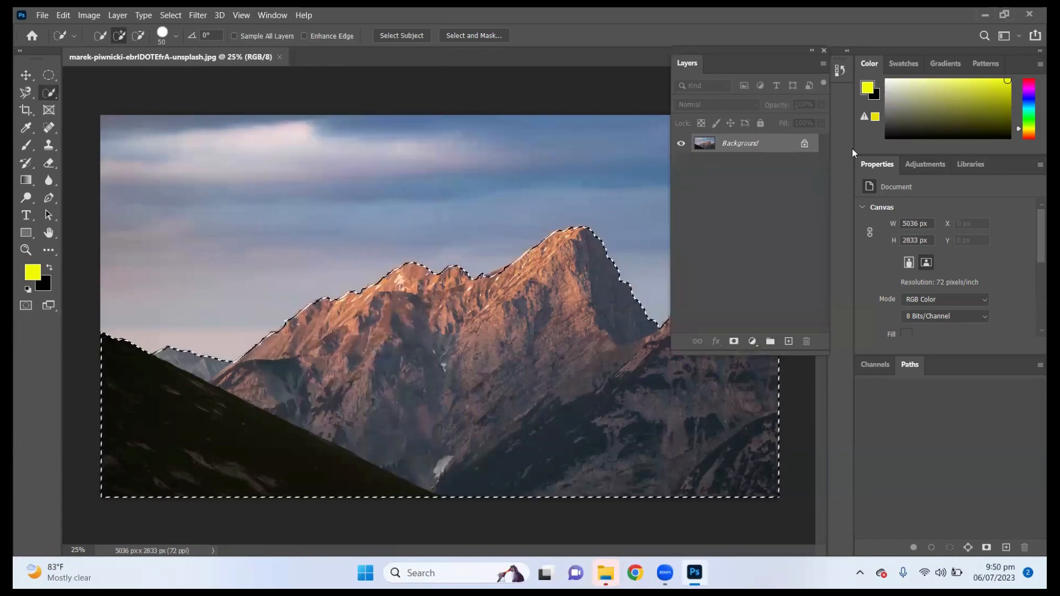
{"action": "key", "text": "ctrl+j"}
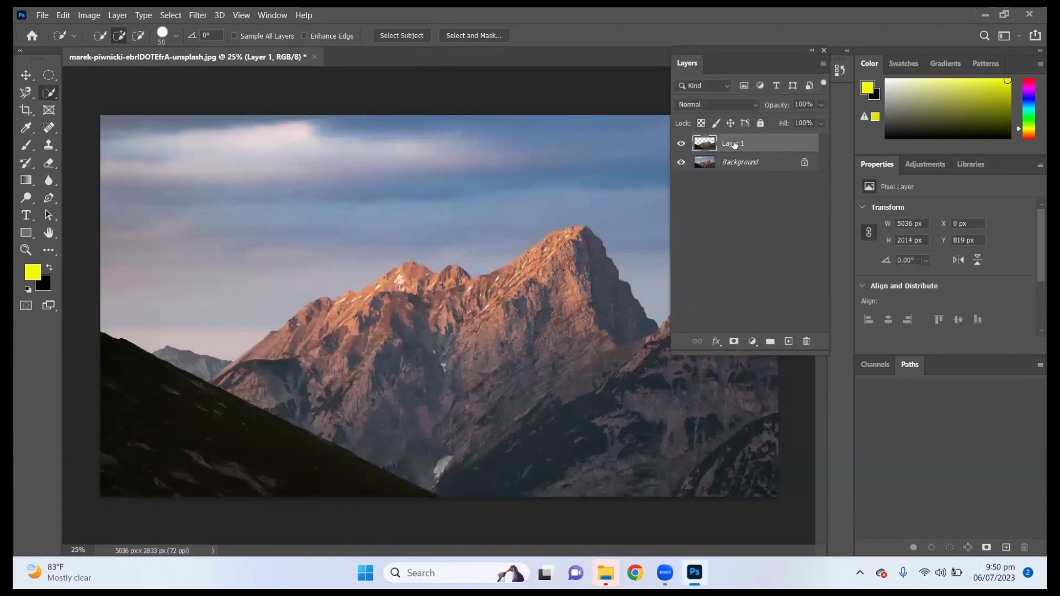
{"action": "left_click", "coordinate": [681, 161]}
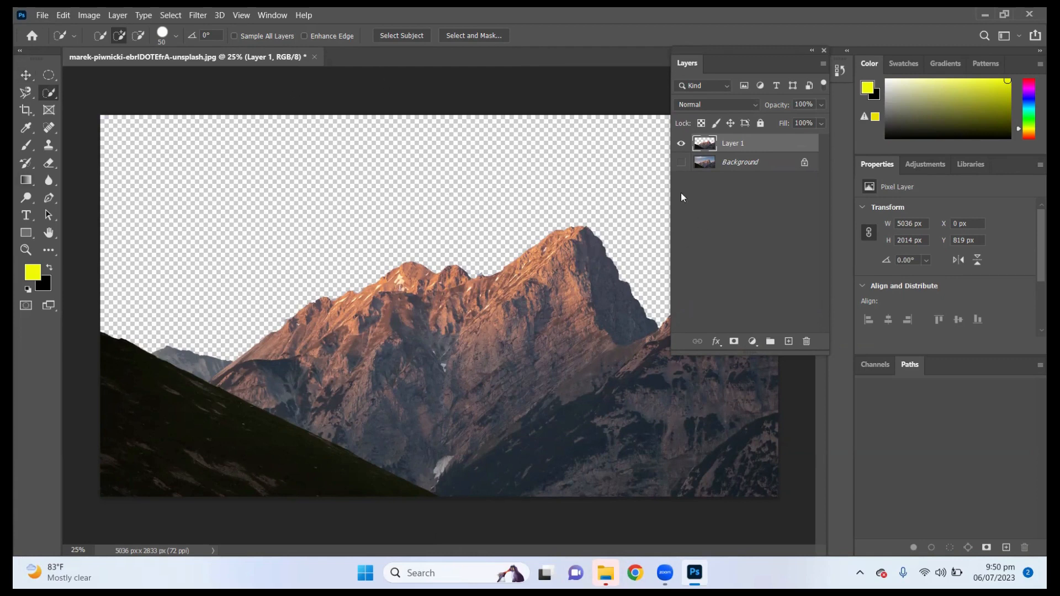
Step: Add a new layer beneath the mountain cutout and fill it with the yellow foreground color
{"action": "key", "text": "ctrl+BackSpace"}
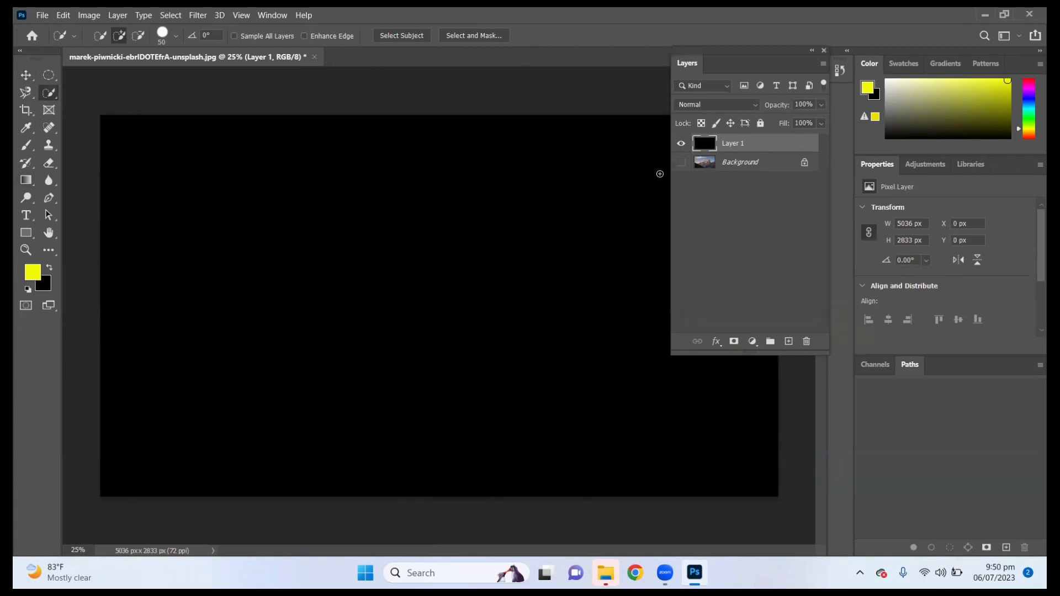
{"action": "key", "text": "ctrl+z"}
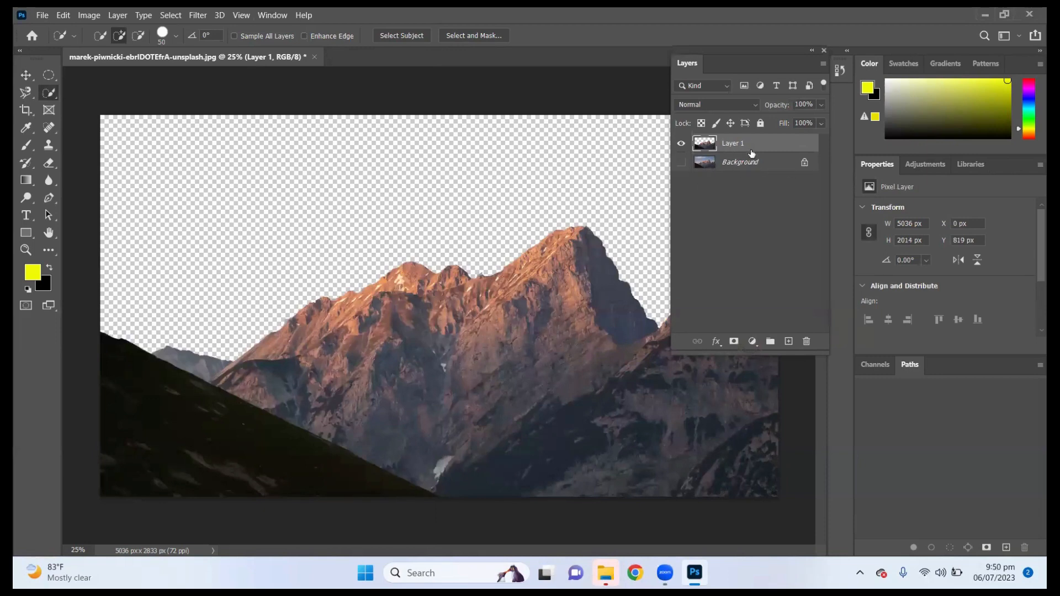
{"action": "left_click", "coordinate": [789, 343]}
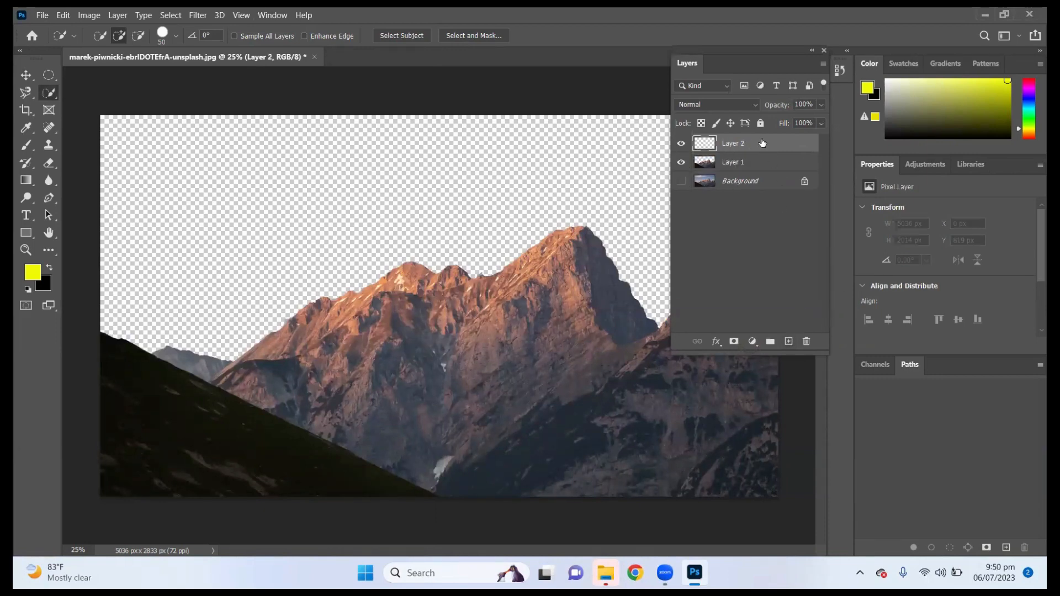
{"action": "left_click_drag", "start_coordinate": [756, 162], "coordinate": [754, 137]}
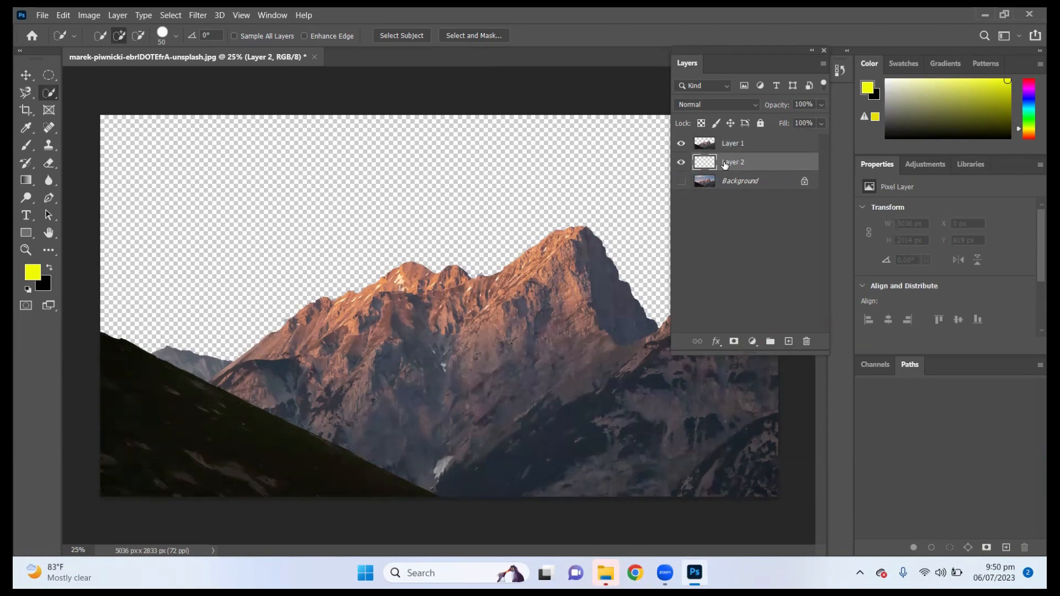
{"action": "key", "text": "ctrl+BackSpace"}
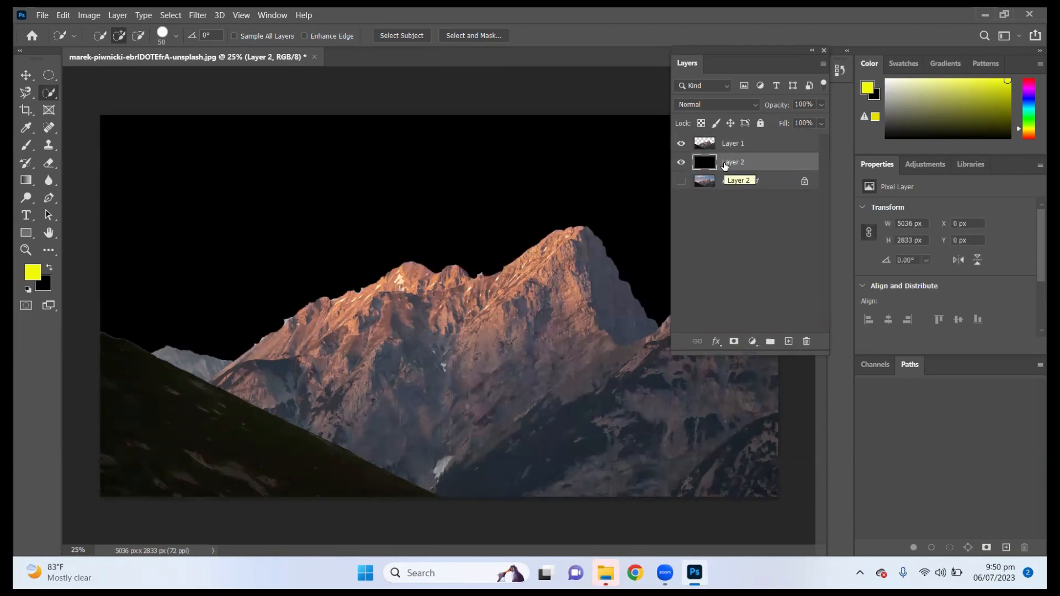
{"action": "key", "text": "alt+BackSpace"}
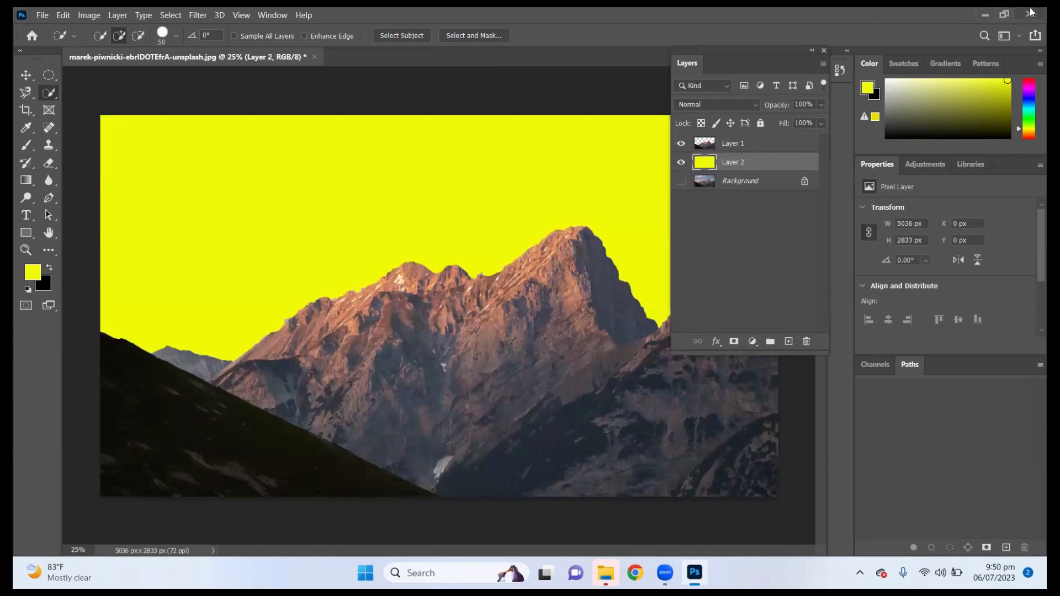
Step: Set the foreground color to bright sky blue, refill the layer behind the mountains with it, and switch to the Move tool
{"action": "left_click", "coordinate": [34, 279]}
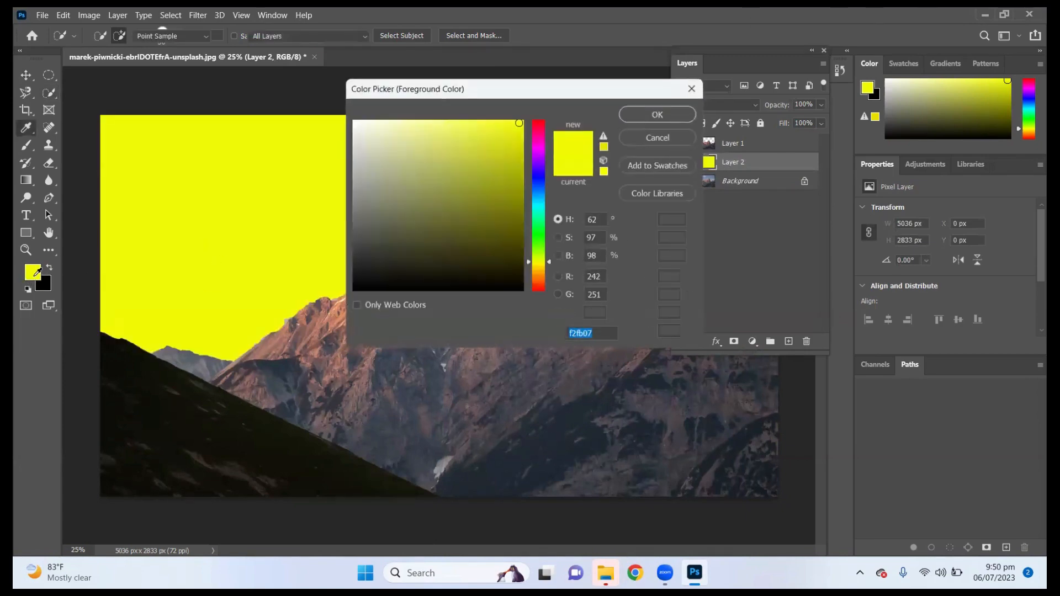
{"action": "left_click", "coordinate": [536, 197]}
{"action": "left_click", "coordinate": [678, 113]}
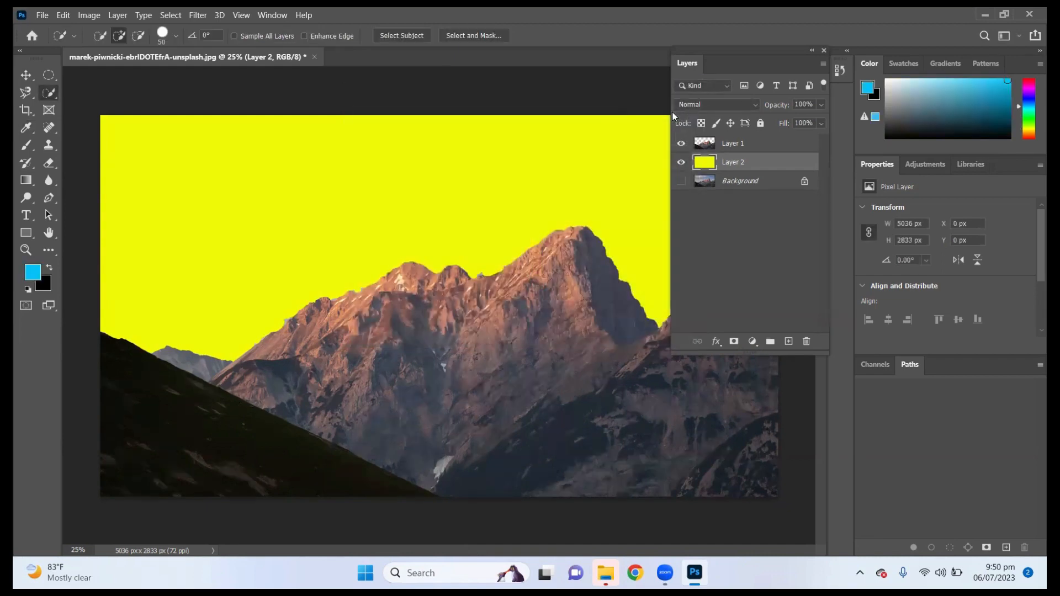
{"action": "key", "text": "alt+BackSpace"}
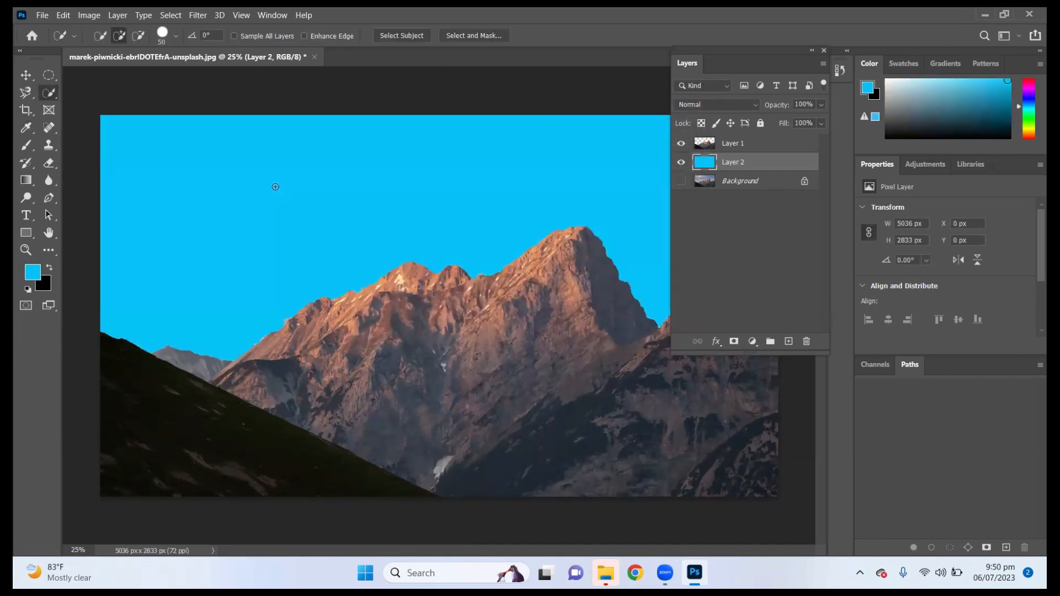
{"action": "left_click", "coordinate": [26, 76]}
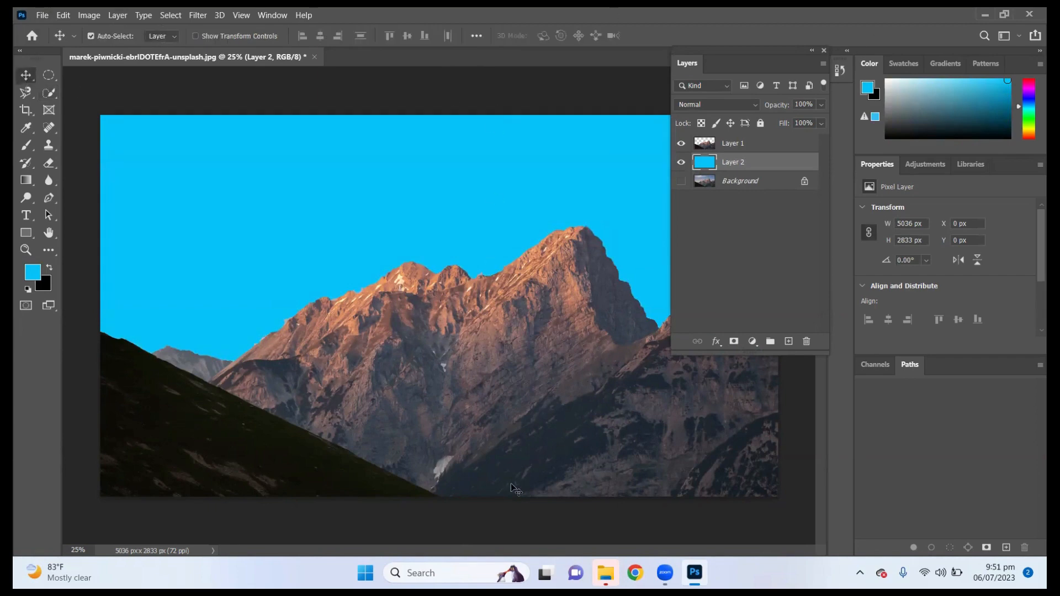